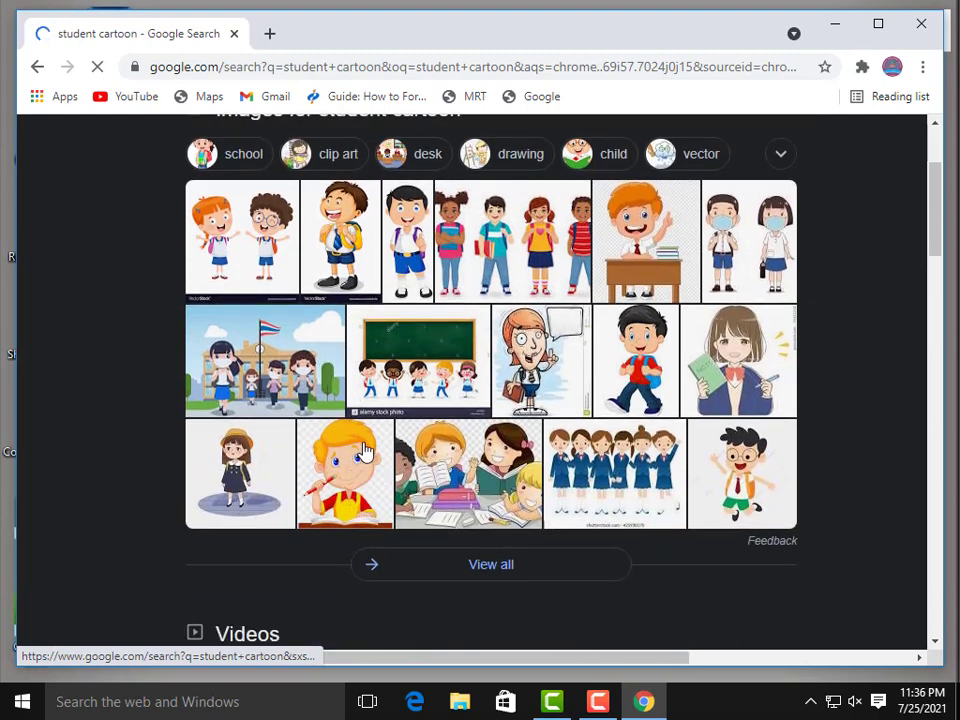
Open the full image results for "student cartoon" and preview the PNGitem picture of the walking boy with a green backpack.
{"action": "scroll", "coordinate": [352, 460], "scroll_direction": "up", "scroll_amount": 2}
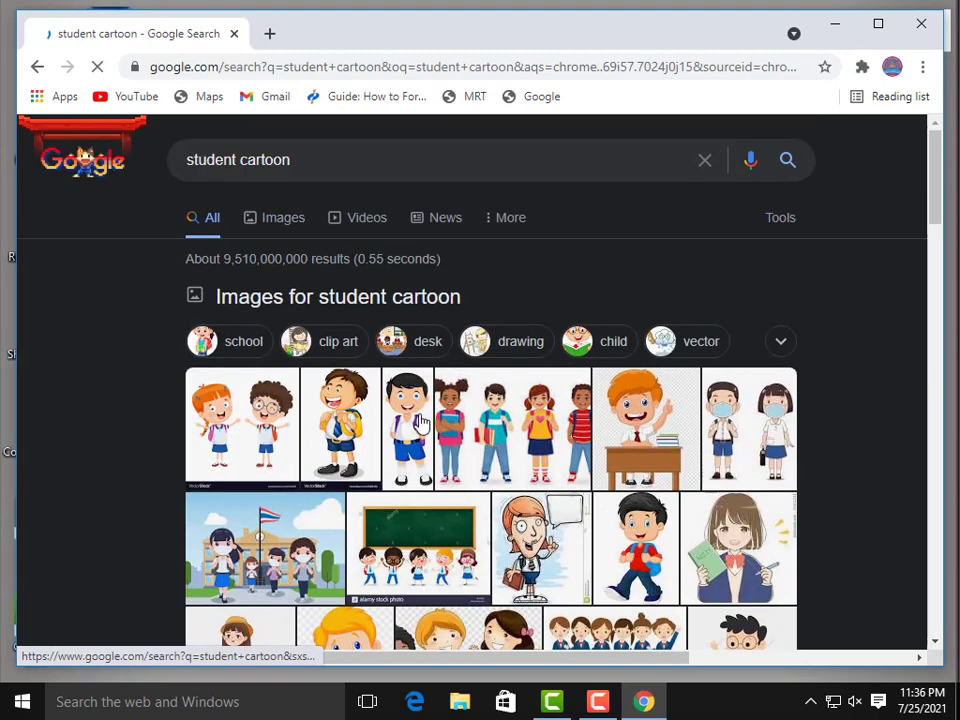
{"action": "left_click", "coordinate": [420, 420]}
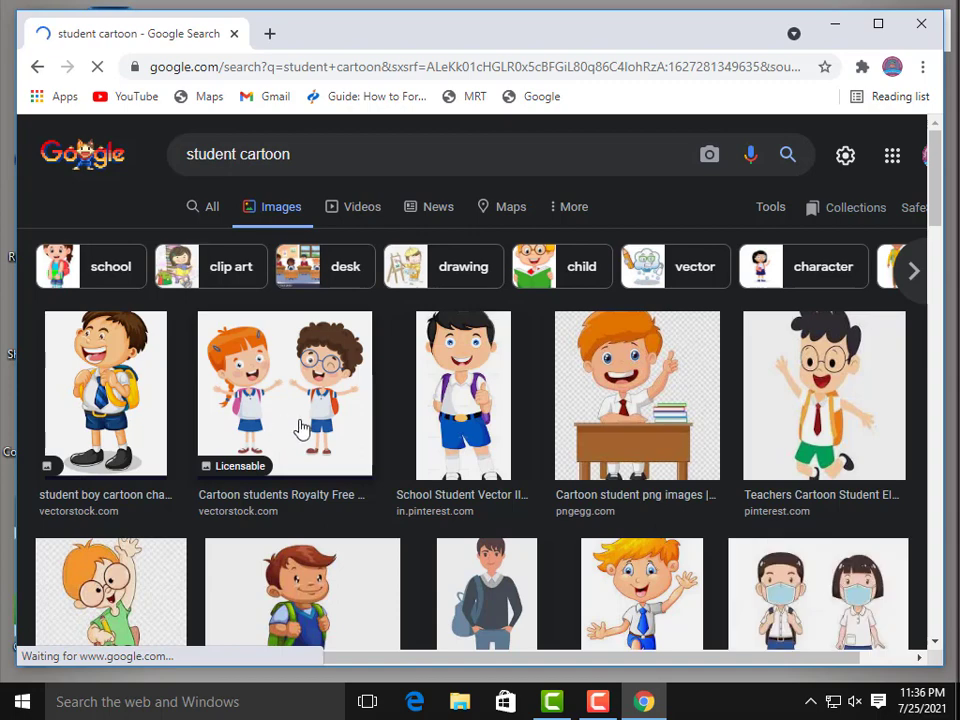
{"action": "scroll", "coordinate": [549, 462], "scroll_direction": "down", "scroll_amount": 1}
{"action": "scroll", "coordinate": [437, 427], "scroll_direction": "down", "scroll_amount": 3}
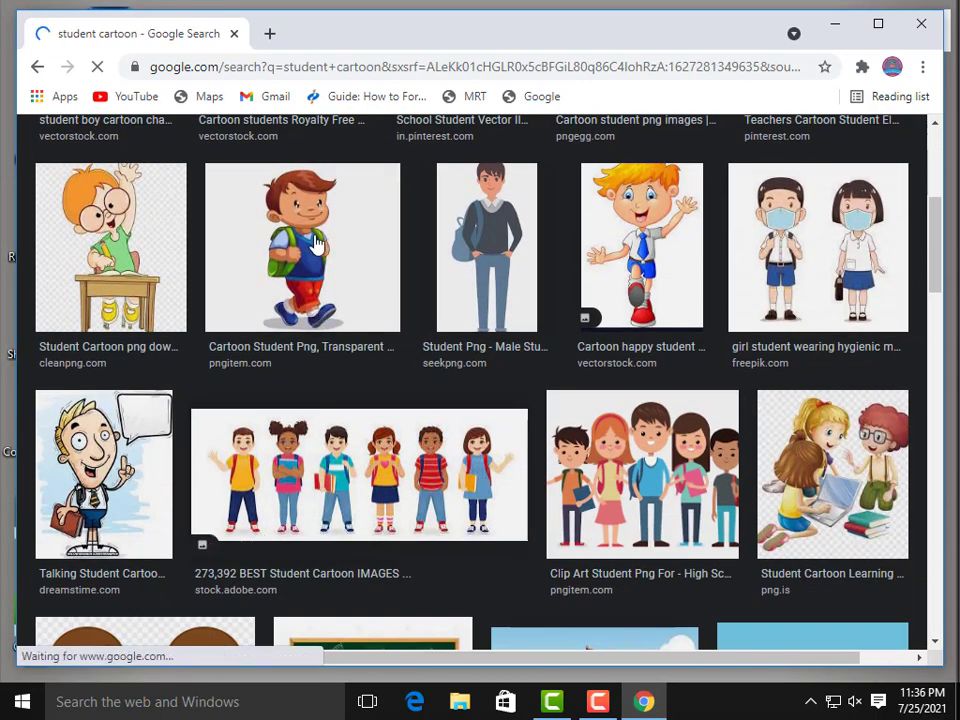
{"action": "scroll", "coordinate": [395, 418], "scroll_direction": "down", "scroll_amount": 6}
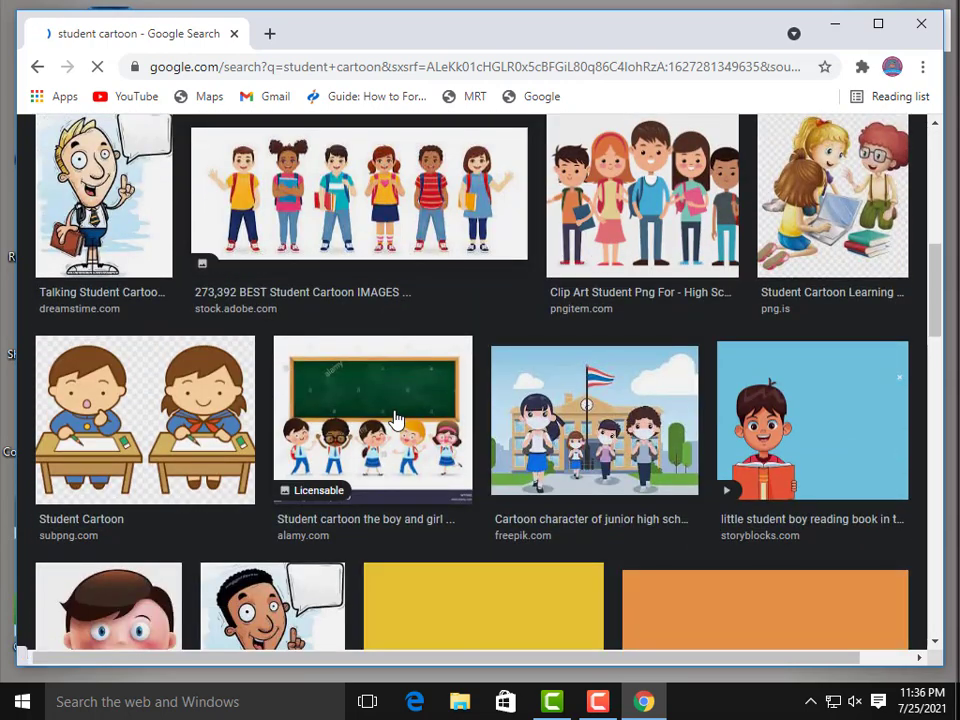
{"action": "scroll", "coordinate": [394, 418], "scroll_direction": "up", "scroll_amount": 9}
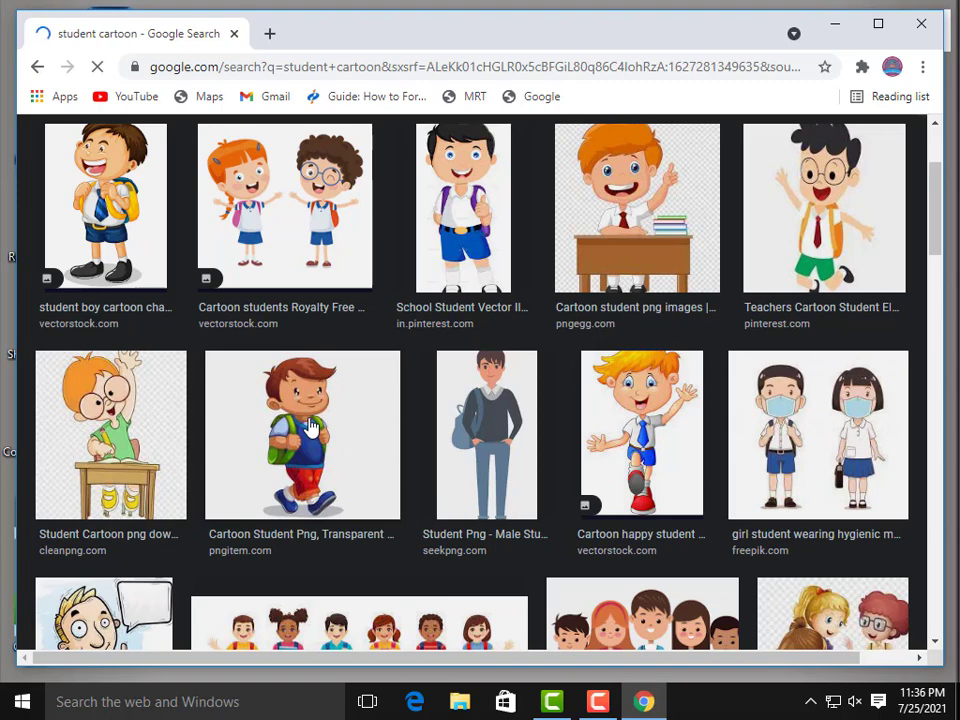
{"action": "scroll", "coordinate": [310, 427], "scroll_direction": "down", "scroll_amount": 2}
{"action": "scroll", "coordinate": [310, 427], "scroll_direction": "up", "scroll_amount": 3}
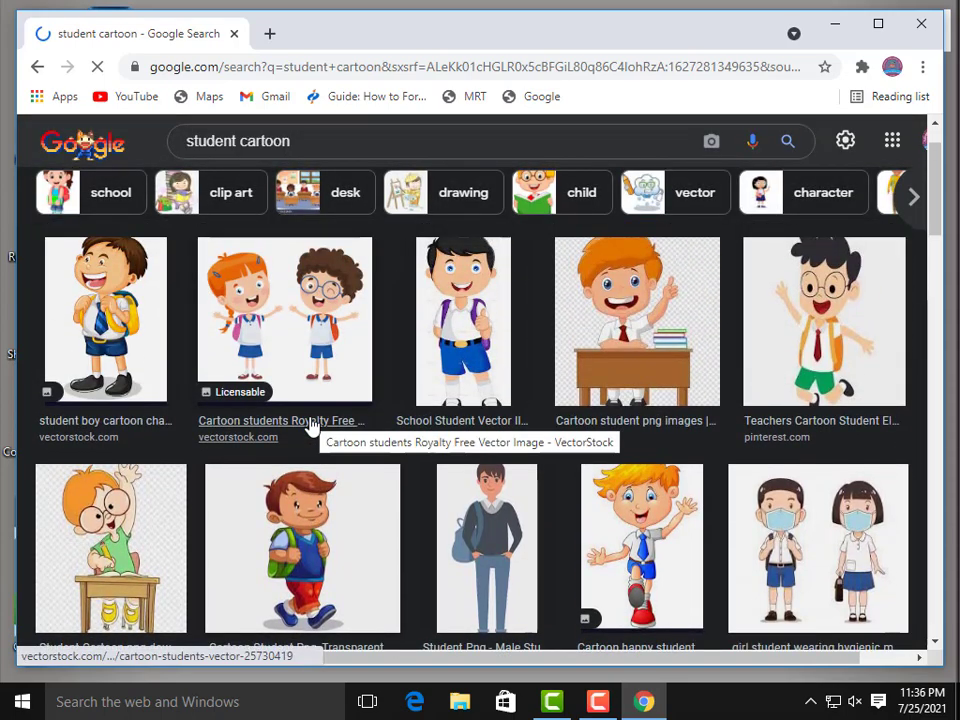
{"action": "left_click", "coordinate": [311, 426]}
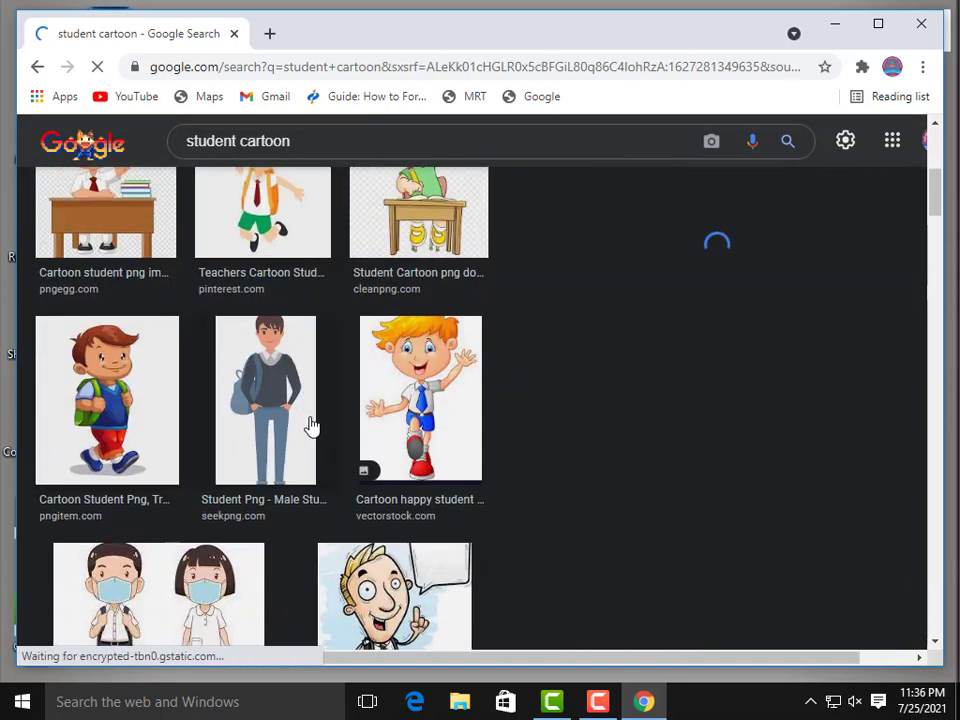
Browse the rest of the student cartoon image results for other suitable pictures while keeping the walking boy preview open.
{"action": "scroll", "coordinate": [305, 425], "scroll_direction": "down", "scroll_amount": 10}
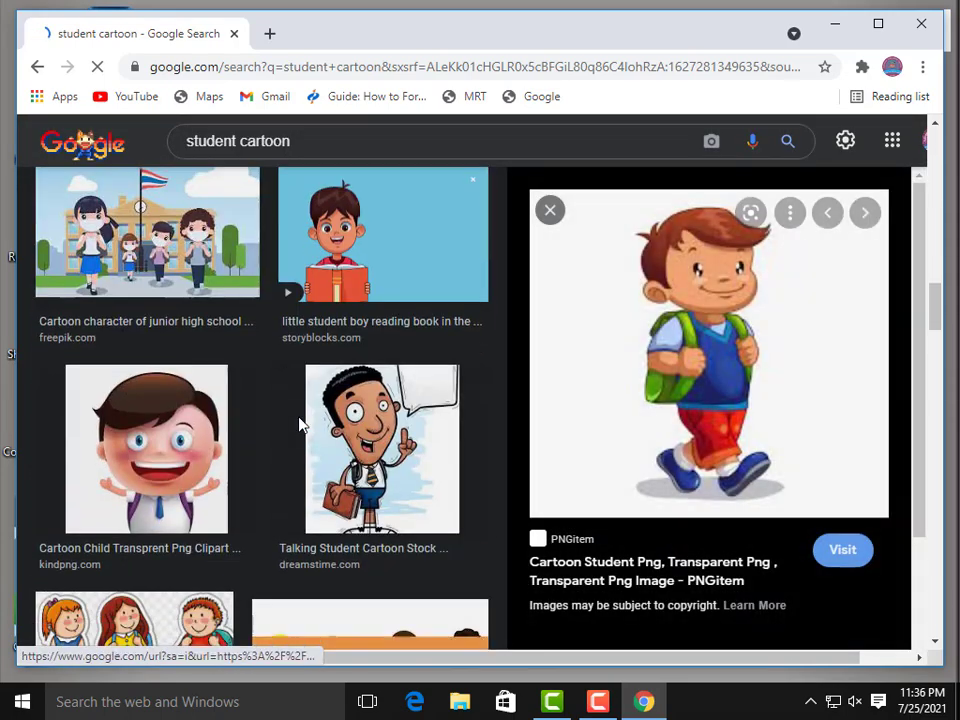
{"action": "scroll", "coordinate": [300, 425], "scroll_direction": "down", "scroll_amount": 4}
{"action": "scroll", "coordinate": [302, 426], "scroll_direction": "down", "scroll_amount": 3}
{"action": "scroll", "coordinate": [302, 426], "scroll_direction": "up", "scroll_amount": 2}
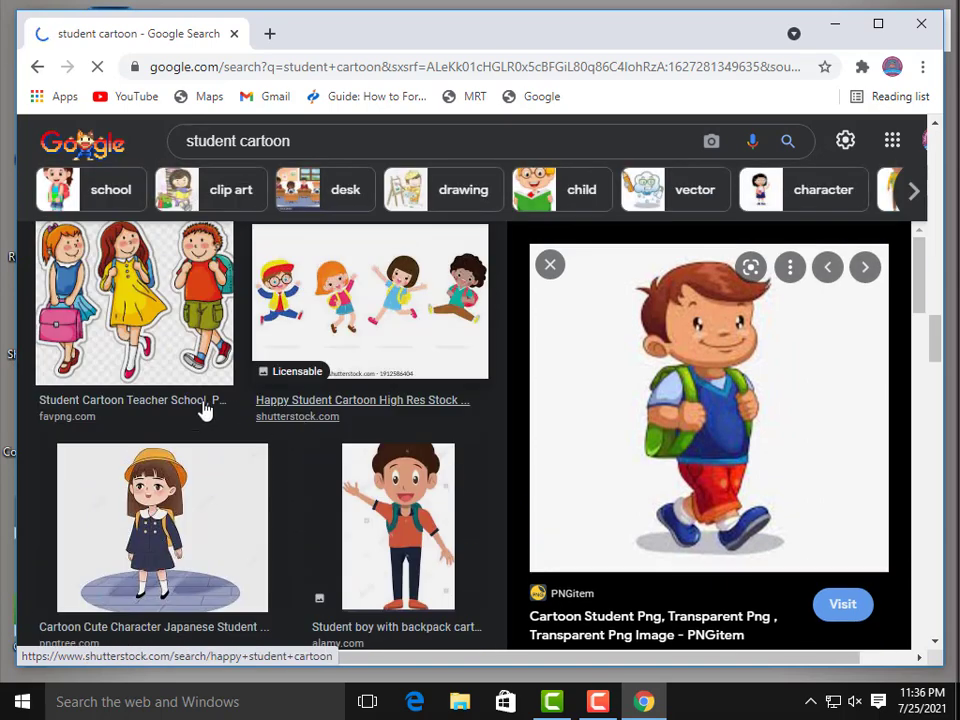
{"action": "scroll", "coordinate": [250, 415], "scroll_direction": "down", "scroll_amount": 7}
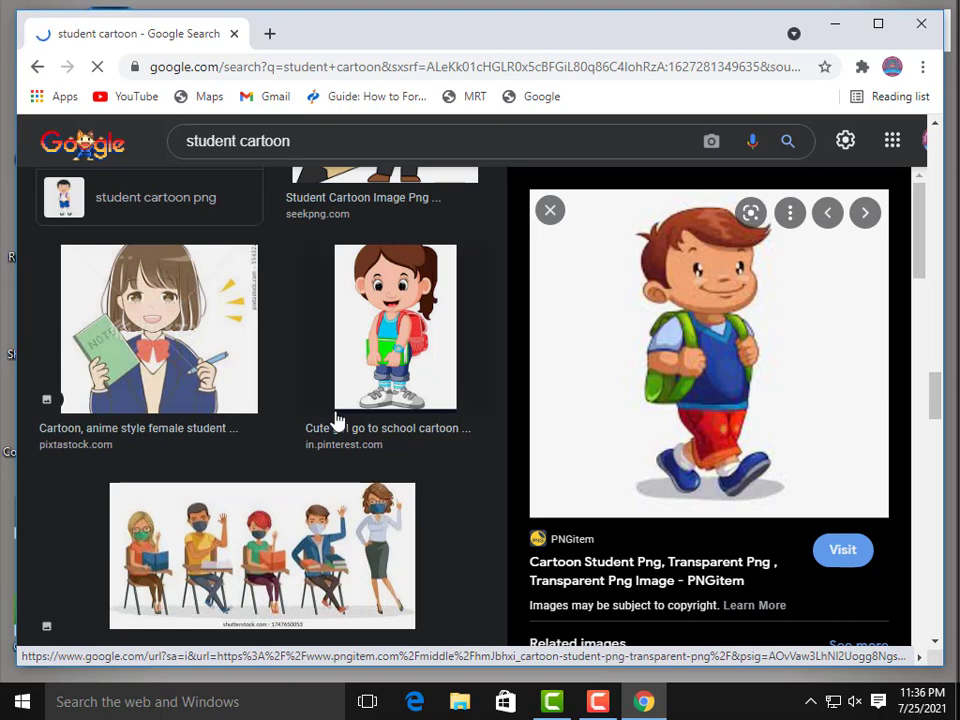
{"action": "scroll", "coordinate": [272, 420], "scroll_direction": "down", "scroll_amount": 5}
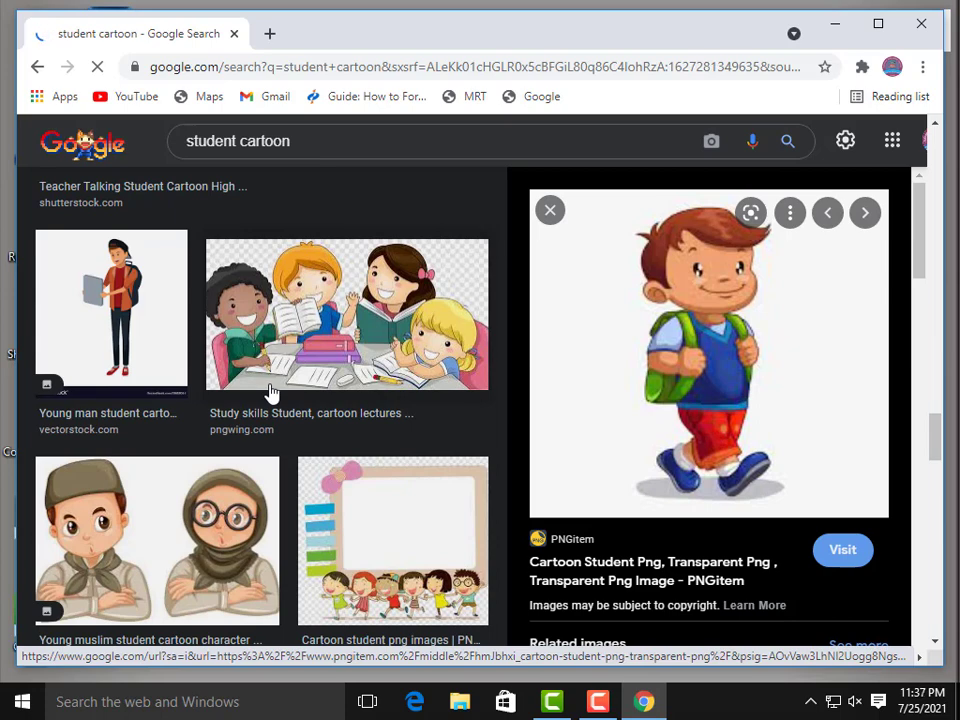
{"action": "scroll", "coordinate": [270, 392], "scroll_direction": "down", "scroll_amount": 5}
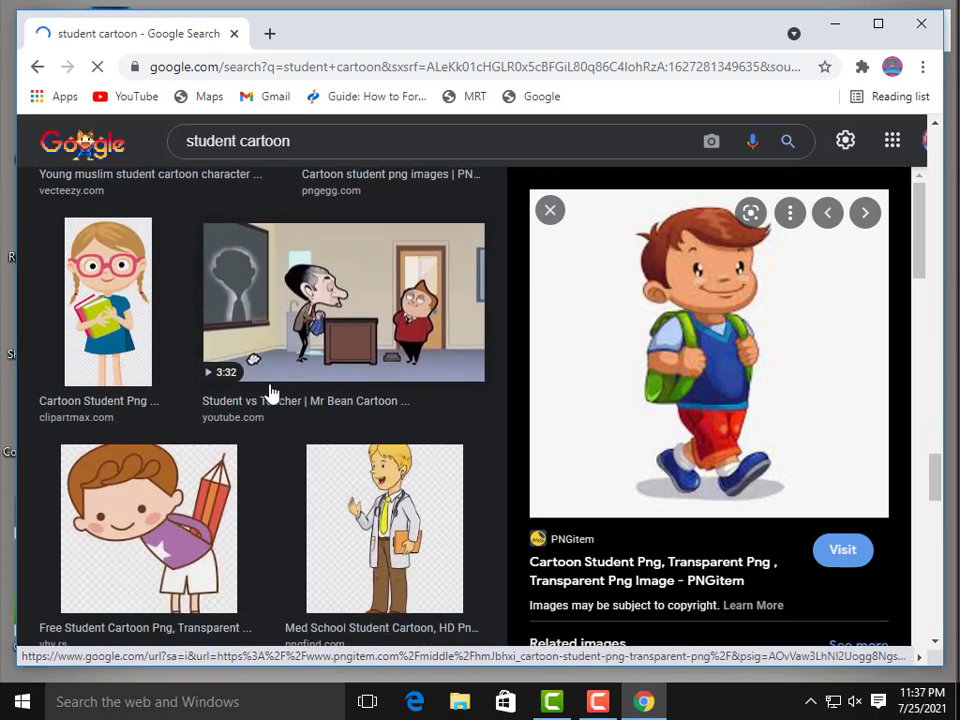
{"action": "scroll", "coordinate": [270, 392], "scroll_direction": "down", "scroll_amount": 6}
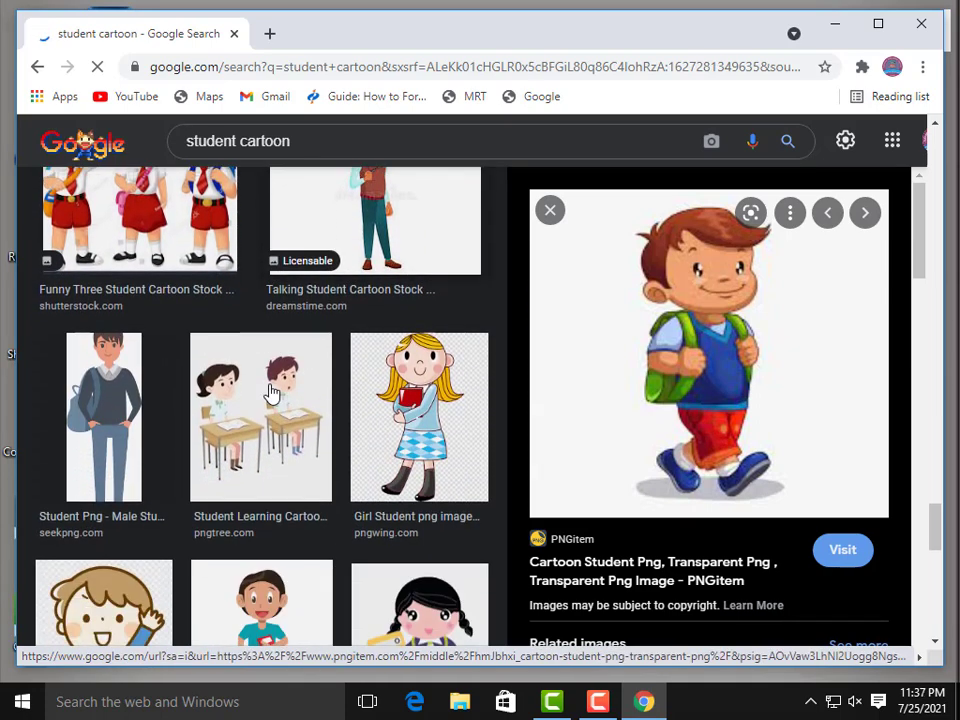
{"action": "scroll", "coordinate": [270, 392], "scroll_direction": "down", "scroll_amount": 5}
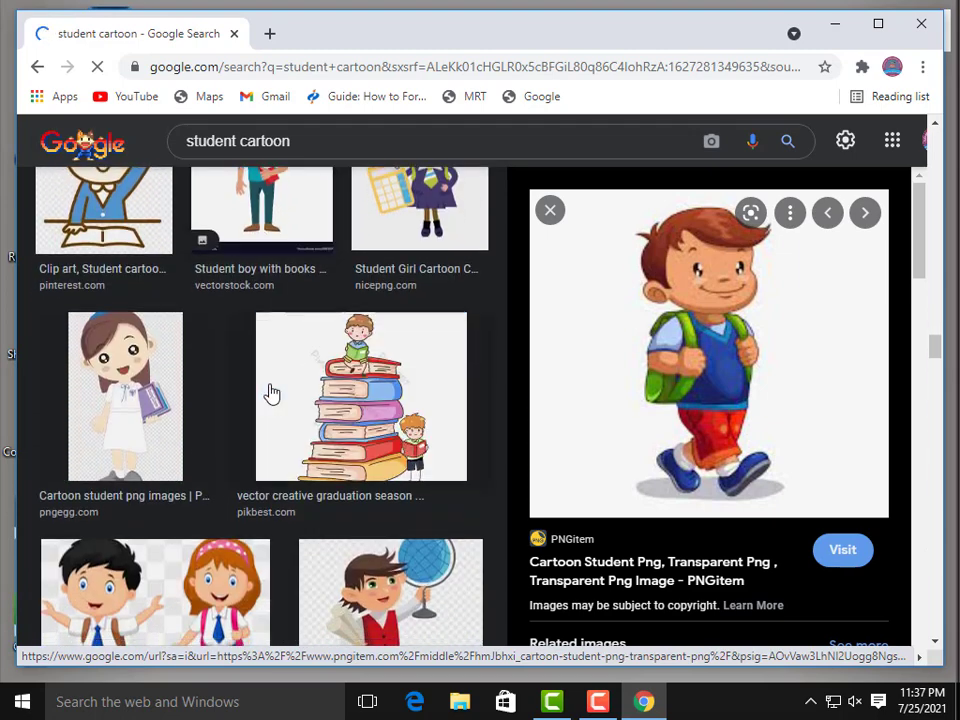
{"action": "scroll", "coordinate": [270, 392], "scroll_direction": "down", "scroll_amount": 2}
{"action": "scroll", "coordinate": [270, 392], "scroll_direction": "down", "scroll_amount": 6}
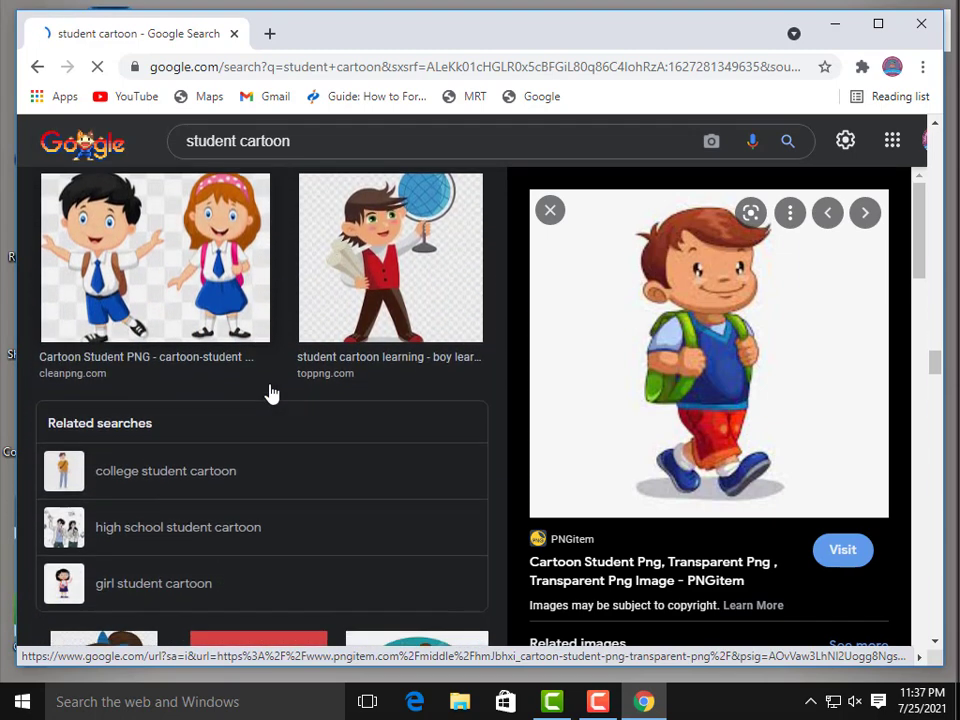
{"action": "scroll", "coordinate": [270, 392], "scroll_direction": "down", "scroll_amount": 2}
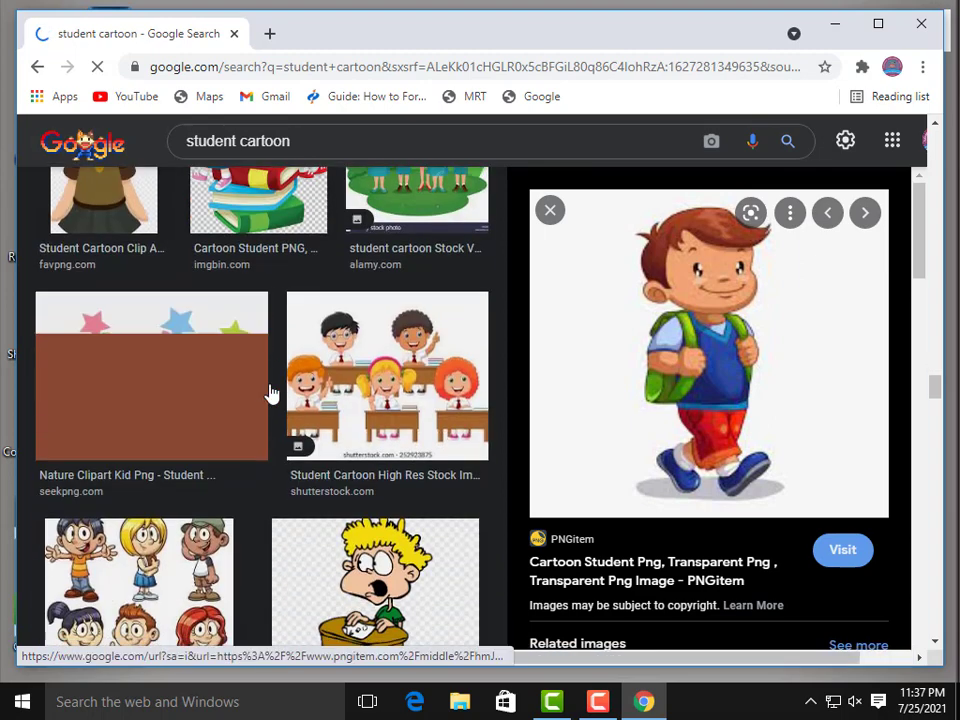
{"action": "scroll", "coordinate": [270, 392], "scroll_direction": "down", "scroll_amount": 1}
{"action": "scroll", "coordinate": [270, 392], "scroll_direction": "down", "scroll_amount": 2}
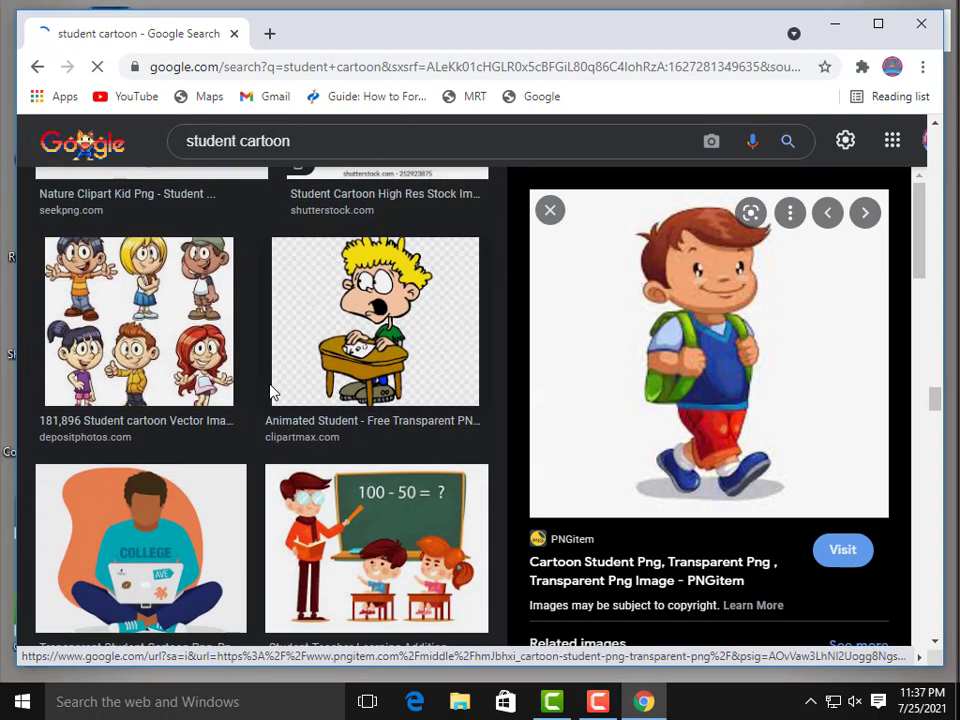
{"action": "scroll", "coordinate": [270, 392], "scroll_direction": "down", "scroll_amount": 5}
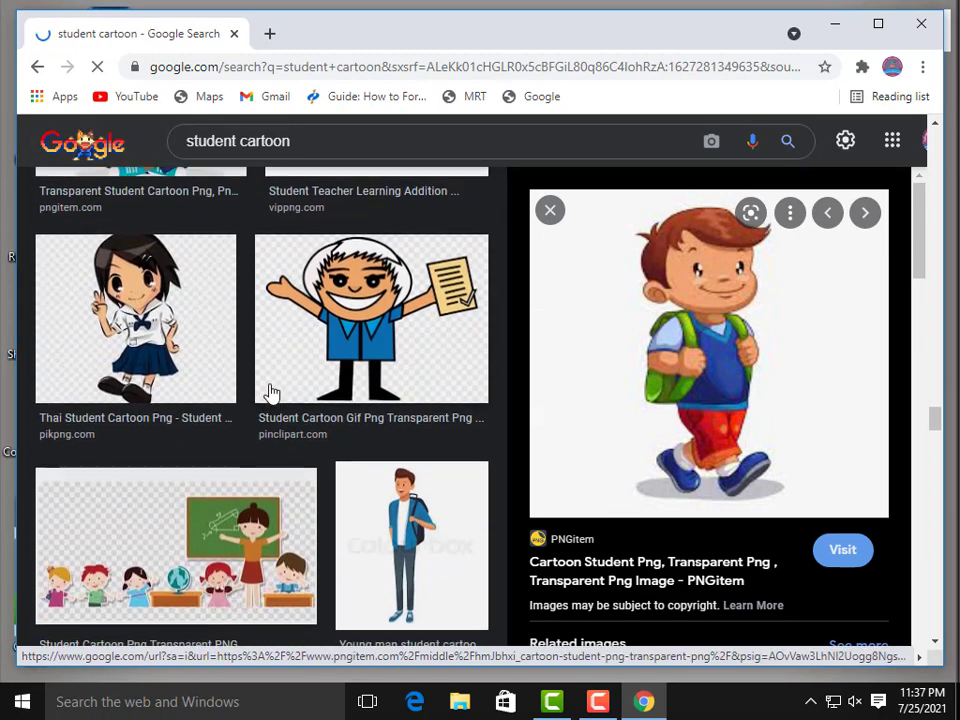
{"action": "scroll", "coordinate": [270, 392], "scroll_direction": "down", "scroll_amount": 4}
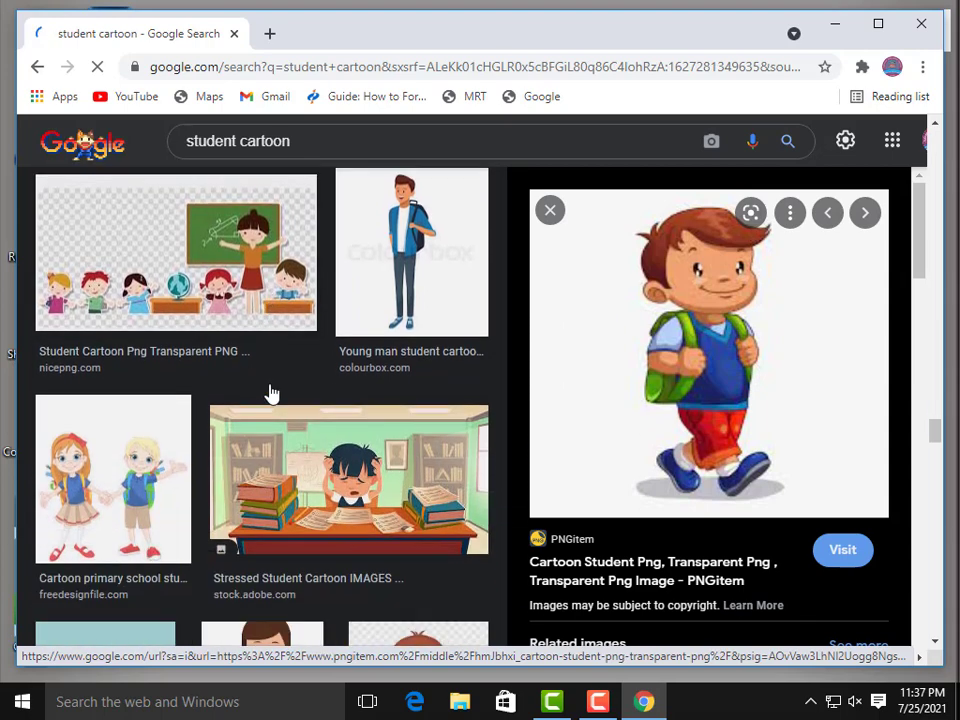
{"action": "scroll", "coordinate": [270, 392], "scroll_direction": "down", "scroll_amount": 1}
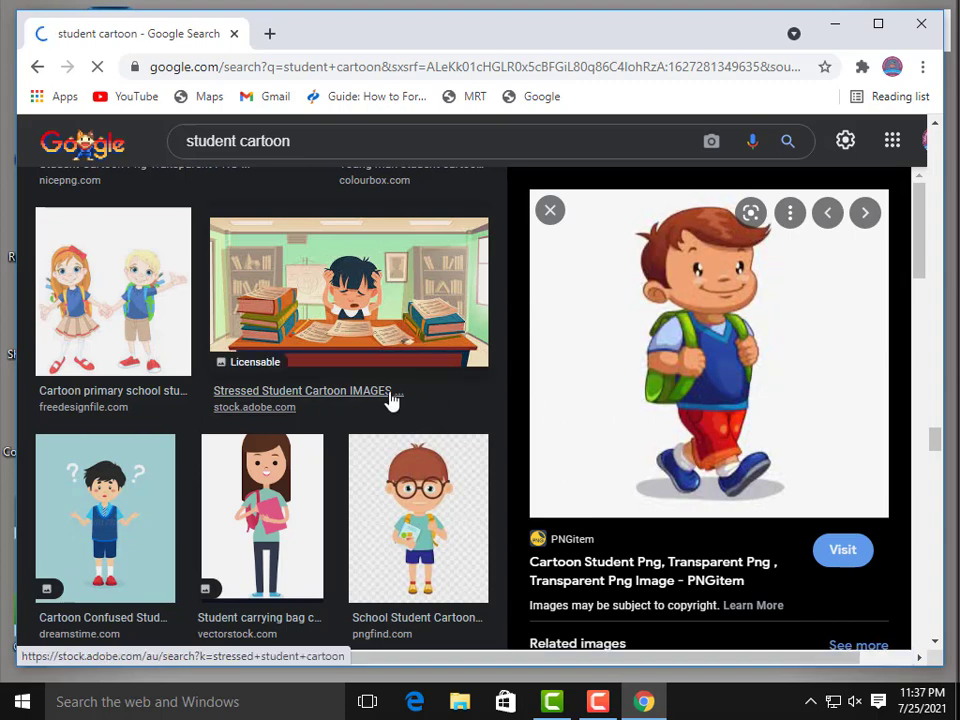
{"action": "scroll", "coordinate": [392, 397], "scroll_direction": "down", "scroll_amount": 5}
{"action": "scroll", "coordinate": [398, 400], "scroll_direction": "down", "scroll_amount": 6}
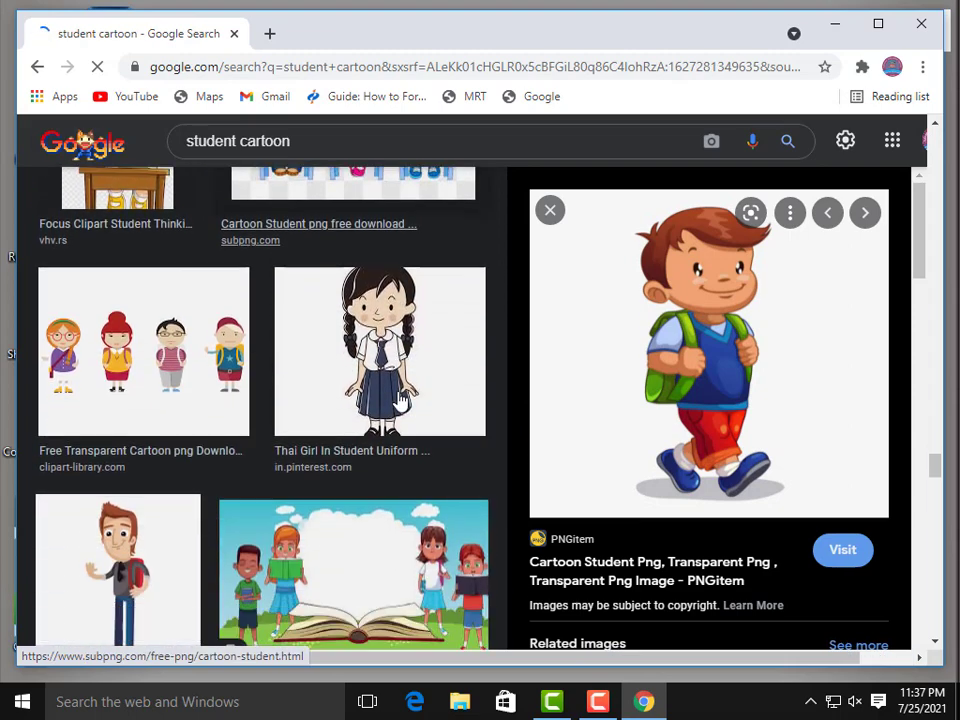
{"action": "scroll", "coordinate": [398, 400], "scroll_direction": "down", "scroll_amount": 8}
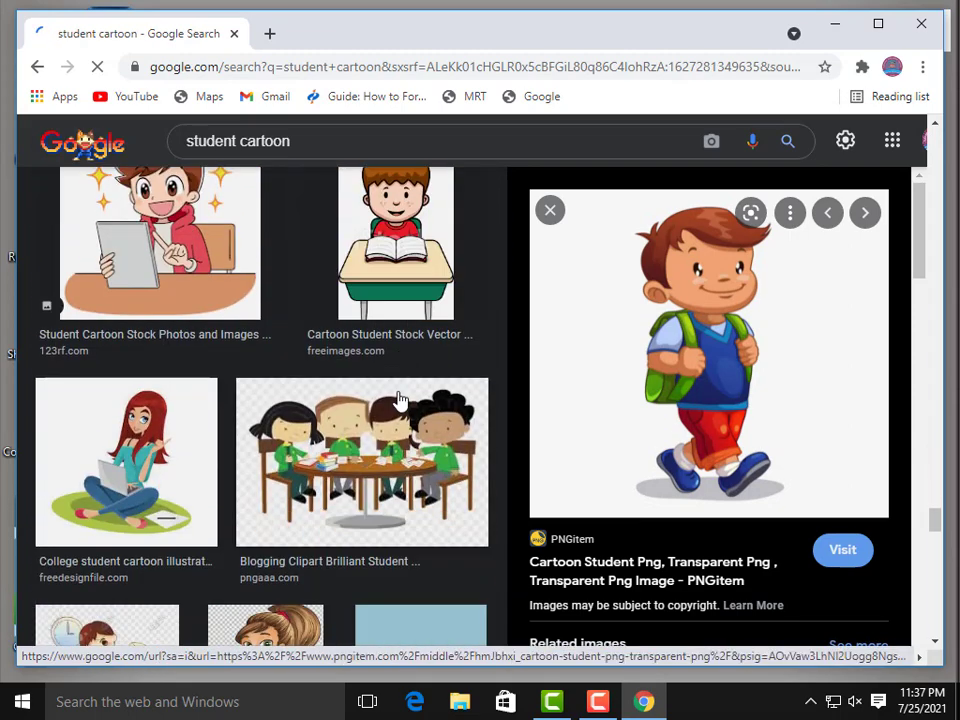
{"action": "scroll", "coordinate": [398, 400], "scroll_direction": "down", "scroll_amount": 2}
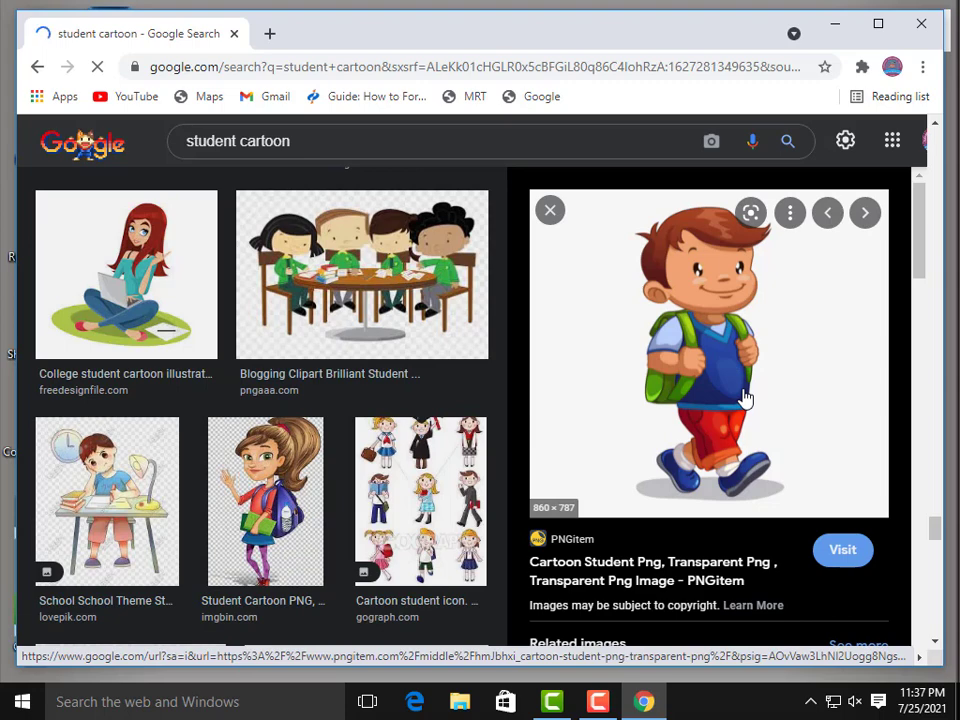
Save the previewed walking boy picture as a PNG image in the Downloads folder under its suggested name, dismissing any duplicate save request.
{"action": "right_click", "coordinate": [707, 360]}
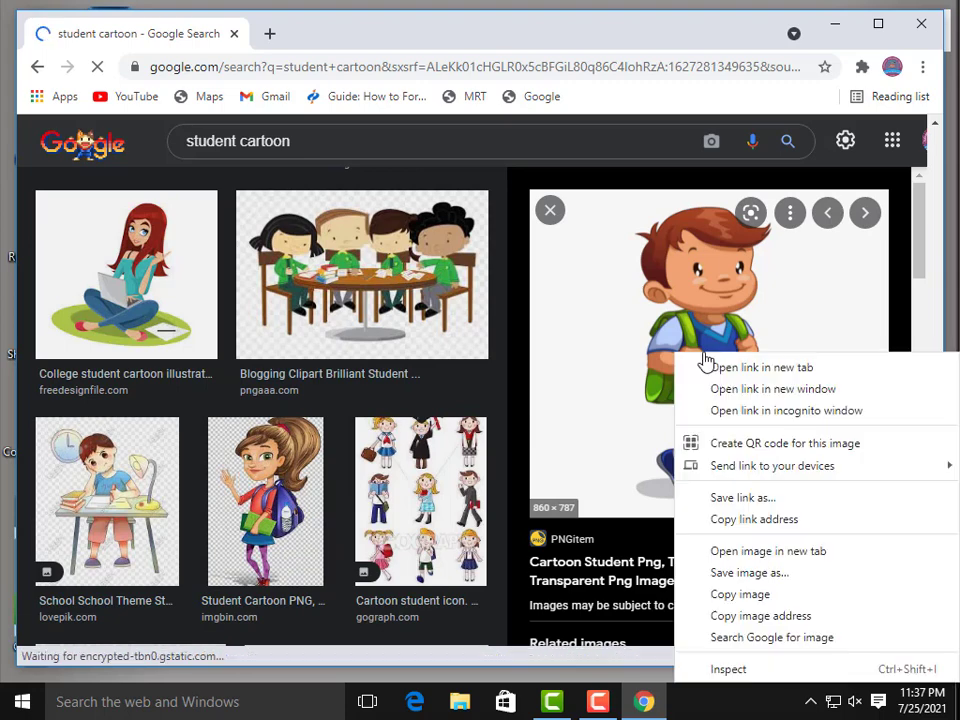
{"action": "left_click", "coordinate": [752, 574]}
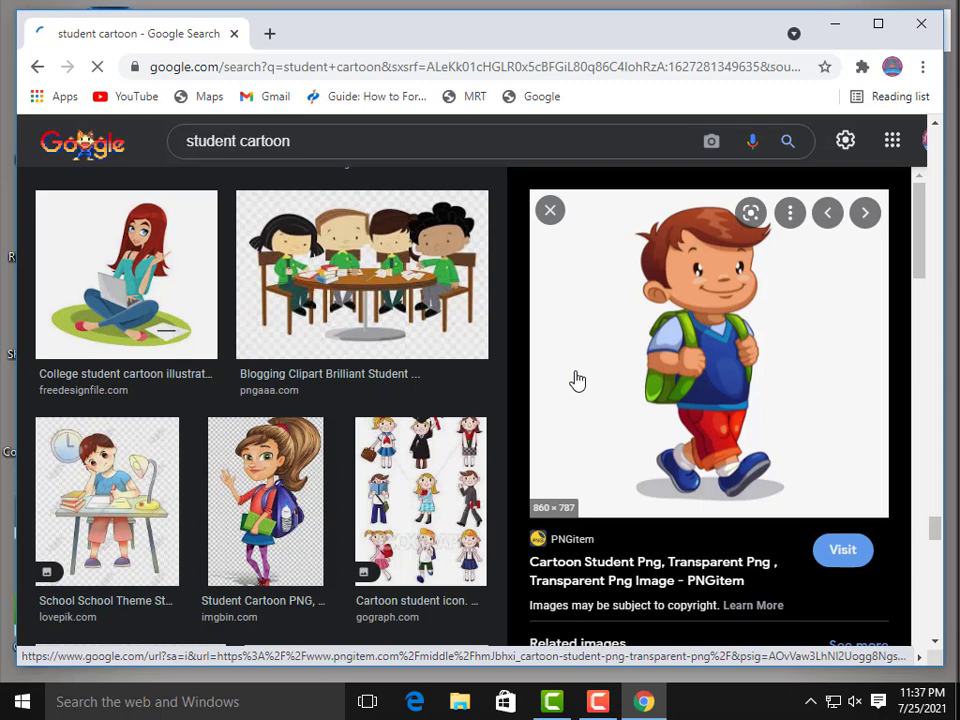
{"action": "right_click", "coordinate": [694, 365]}
{"action": "left_click", "coordinate": [728, 266]}
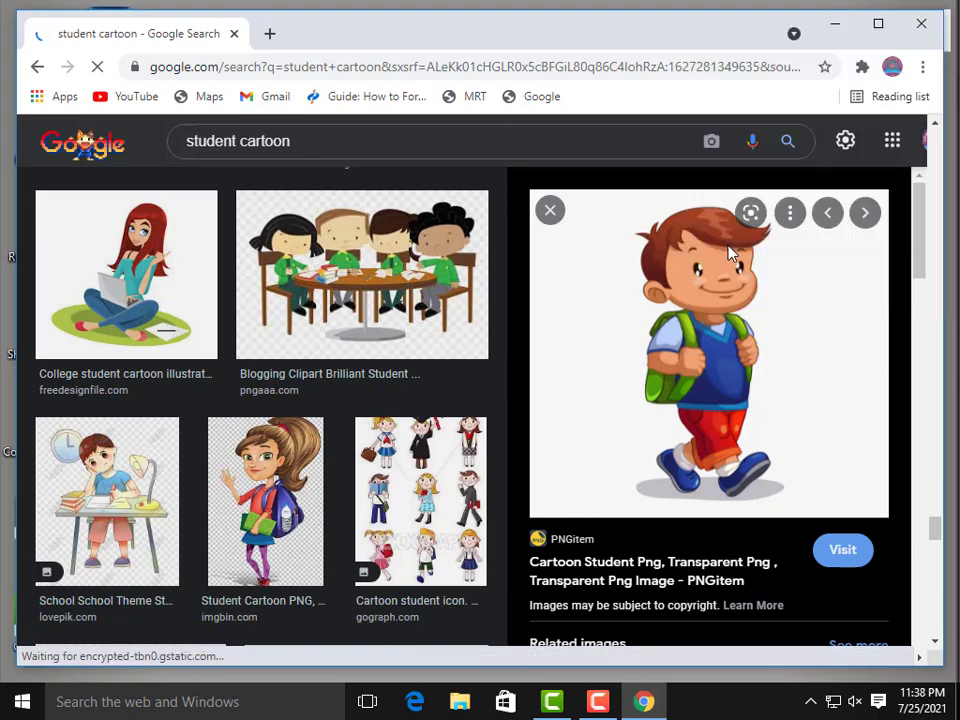
{"action": "scroll", "coordinate": [685, 338], "scroll_direction": "down", "scroll_amount": 6}
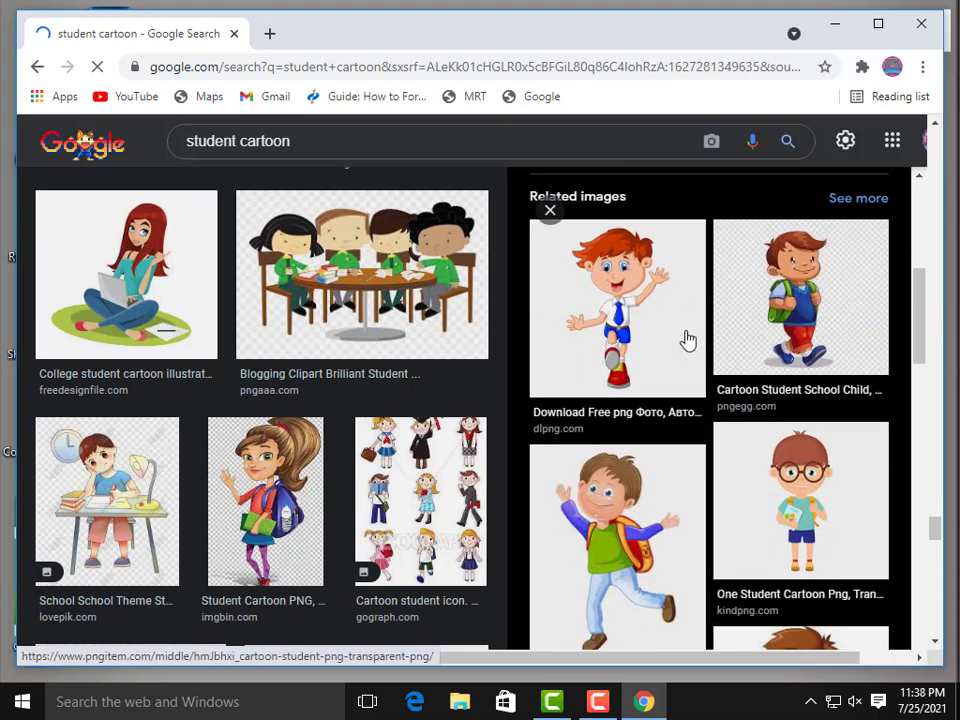
{"action": "scroll", "coordinate": [686, 338], "scroll_direction": "down", "scroll_amount": 5}
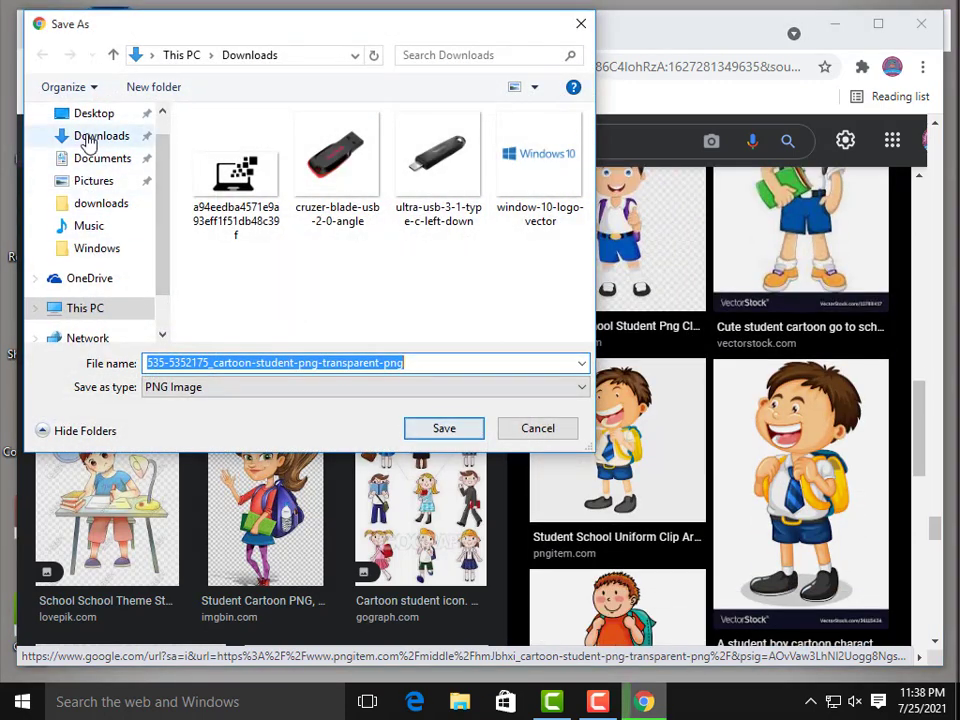
{"action": "left_click", "coordinate": [439, 429]}
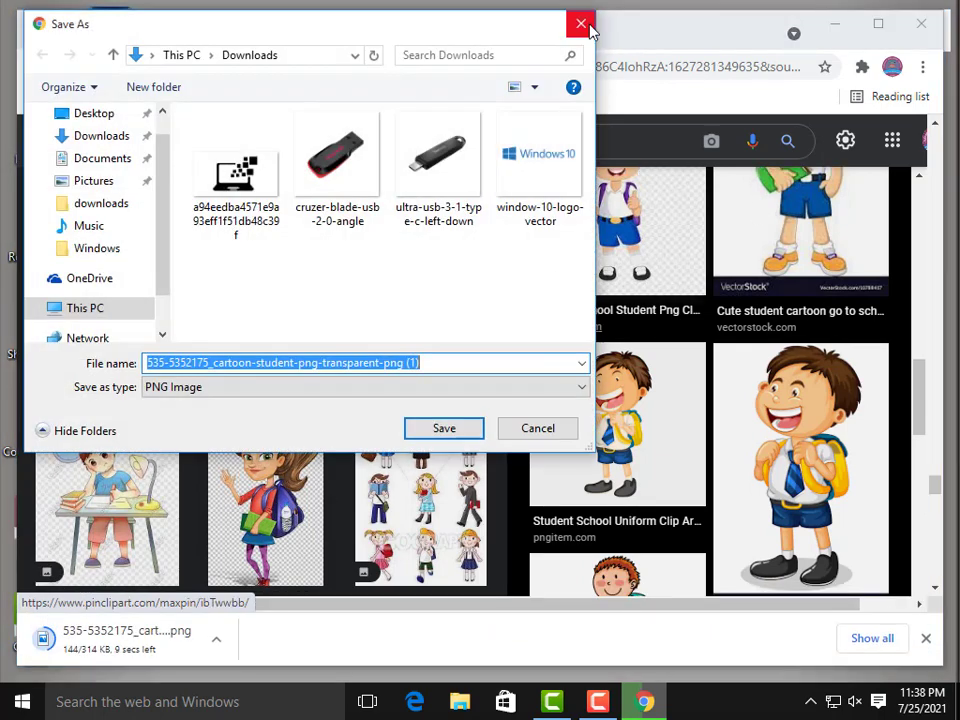
{"action": "left_click", "coordinate": [578, 21]}
Check the Downloads folder in File Explorer for the saved cartoon student picture, then clear the windows from the desktop.
{"action": "left_click", "coordinate": [835, 23]}
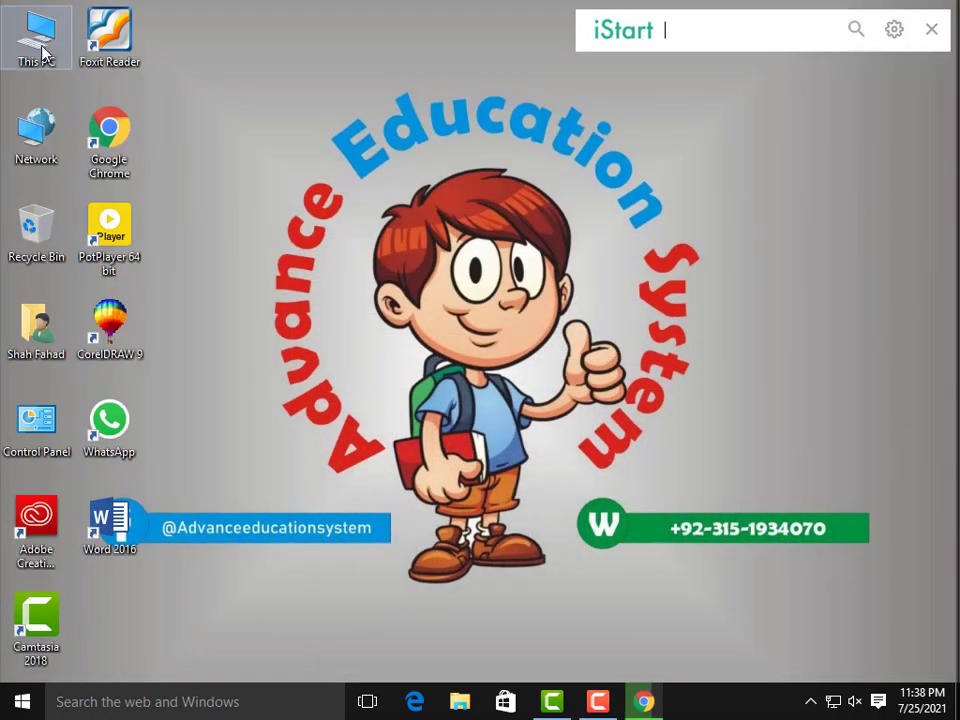
{"action": "double_click", "coordinate": [42, 52]}
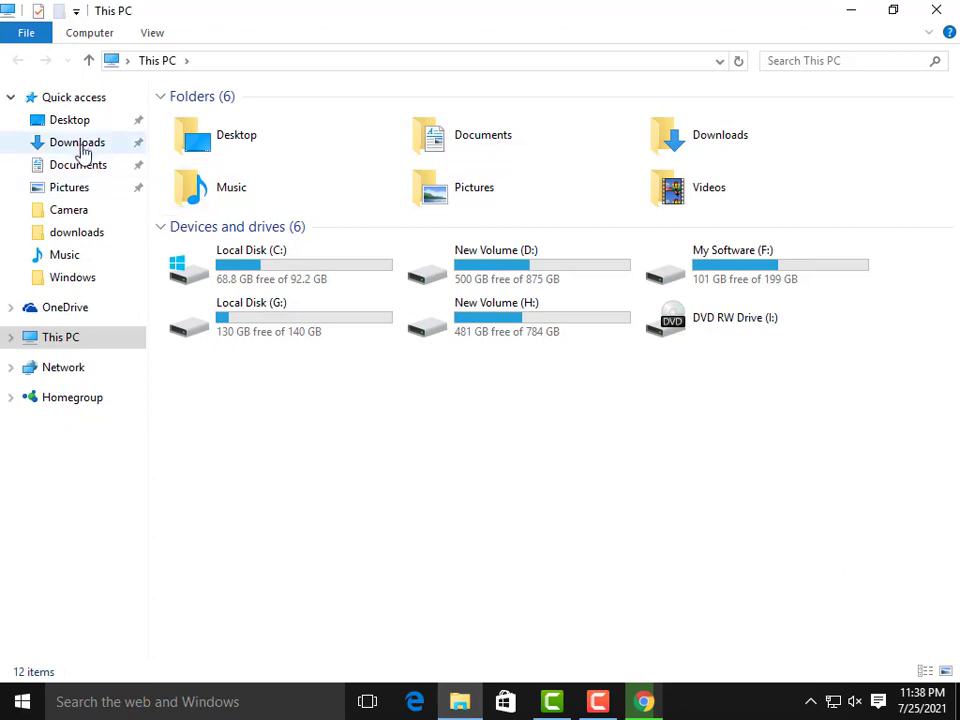
{"action": "left_click", "coordinate": [80, 146]}
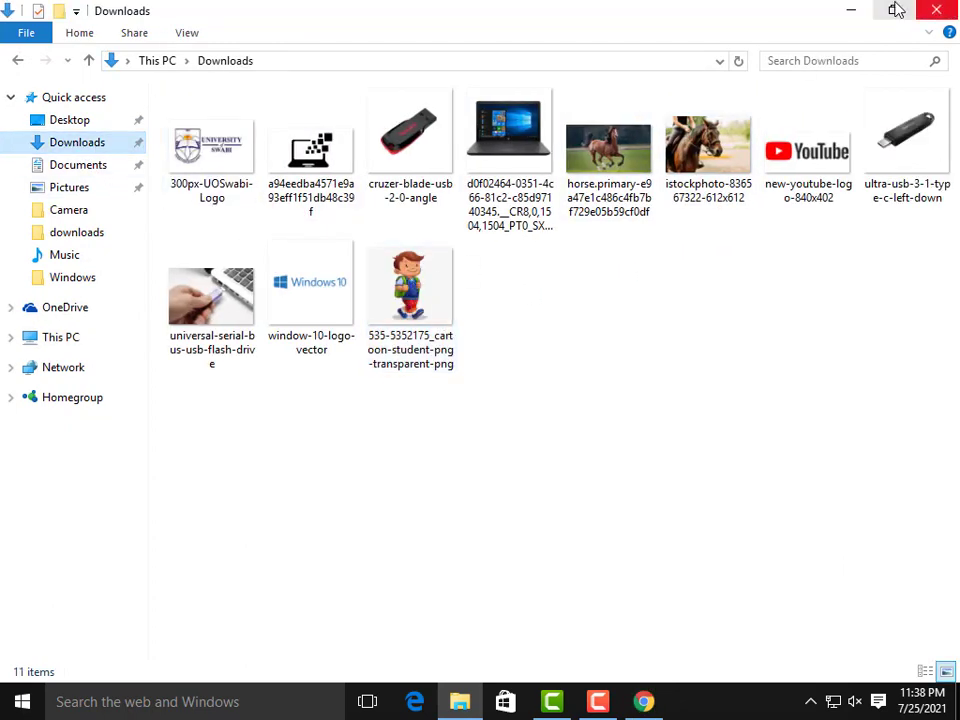
{"action": "left_click", "coordinate": [848, 12]}
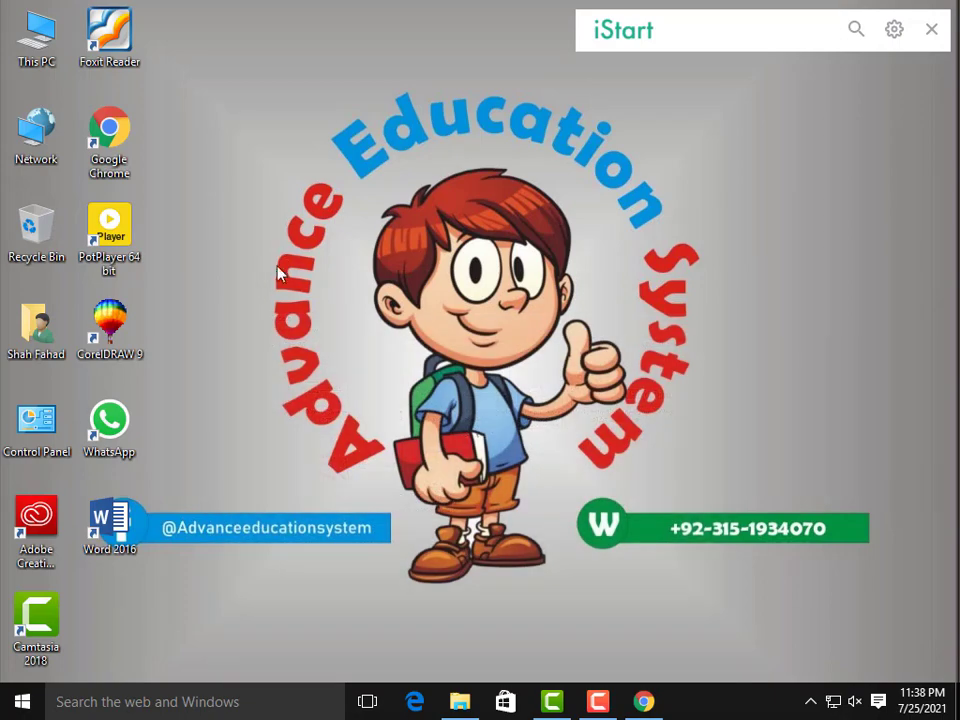
Launch Adobe Photoshop 7.0.
{"action": "left_click", "coordinate": [22, 701]}
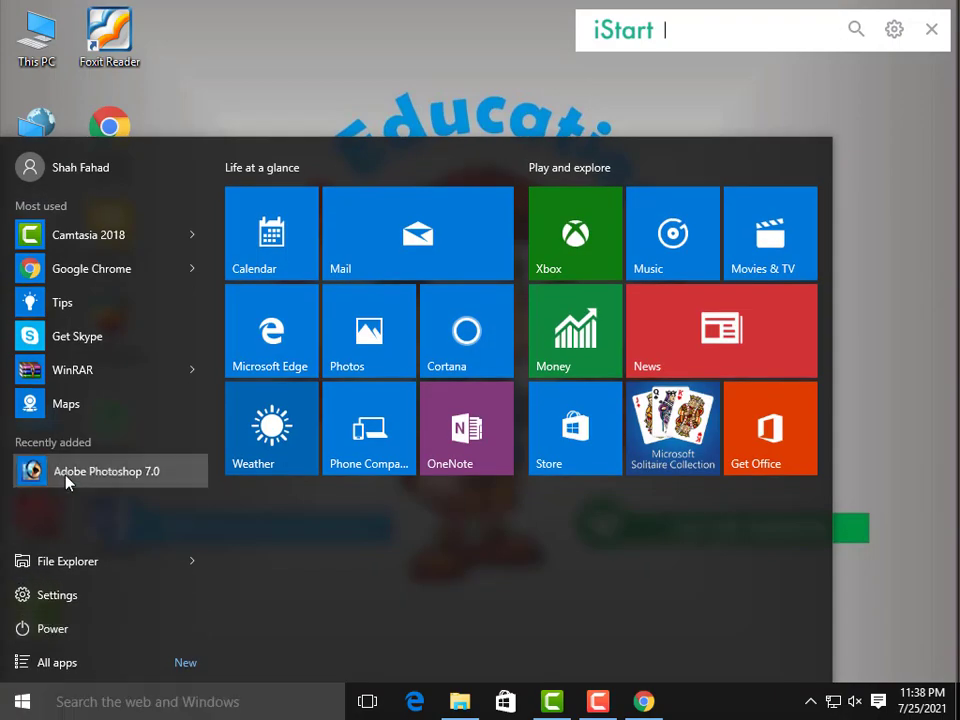
{"action": "left_click_drag", "start_coordinate": [66, 482], "coordinate": [103, 616]}
{"action": "double_click", "coordinate": [103, 616]}
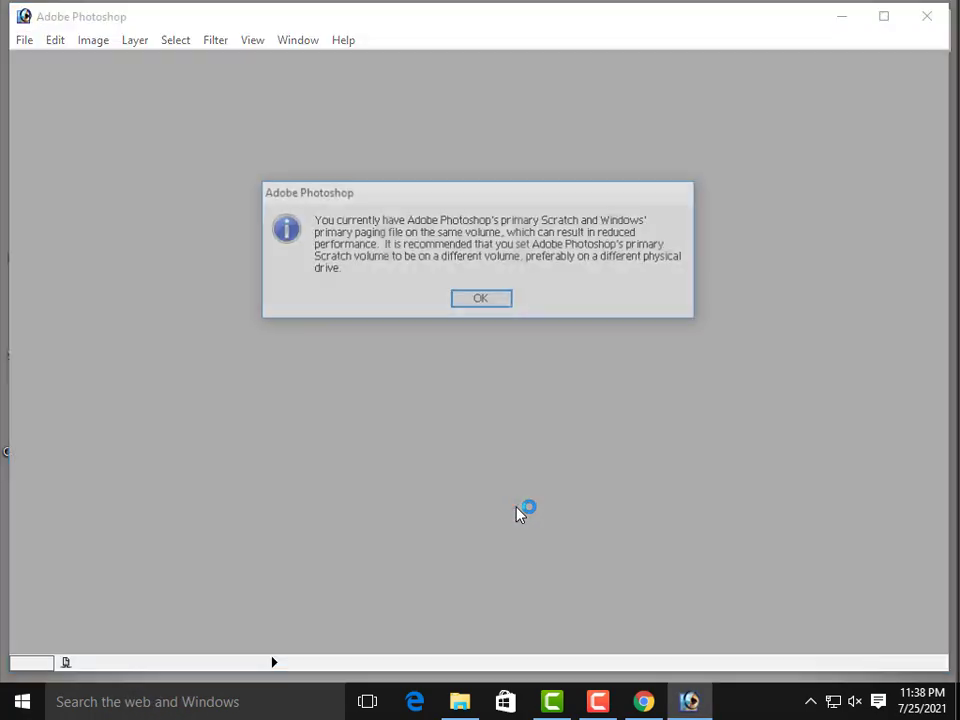
Dismiss the scratch disk notice and the product registration, and decline customizing the color settings.
{"action": "left_click", "coordinate": [480, 299]}
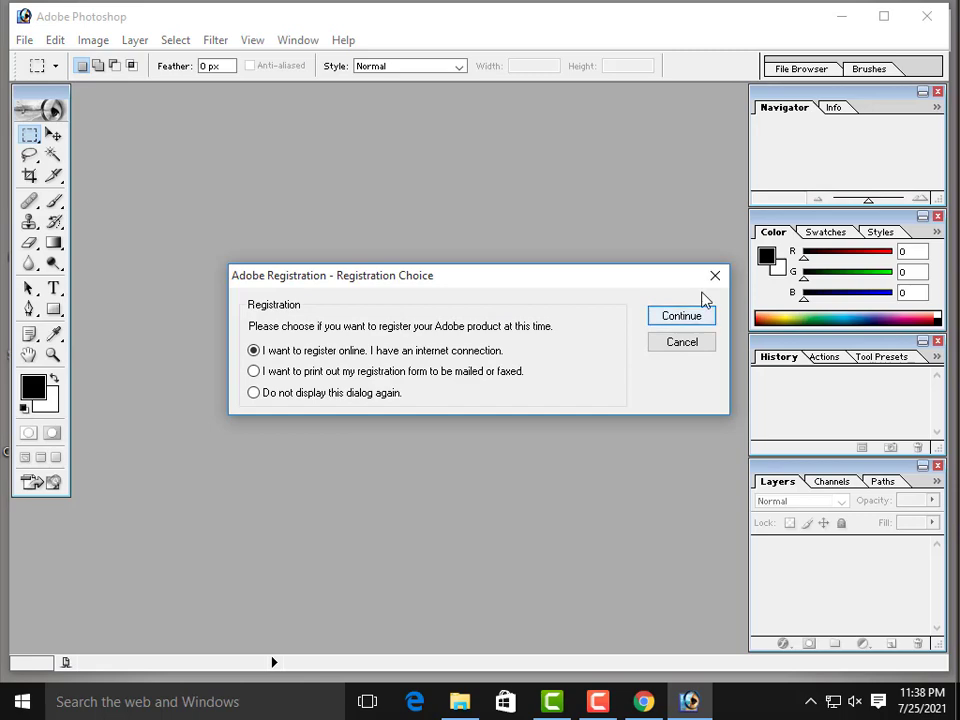
{"action": "left_click", "coordinate": [714, 275]}
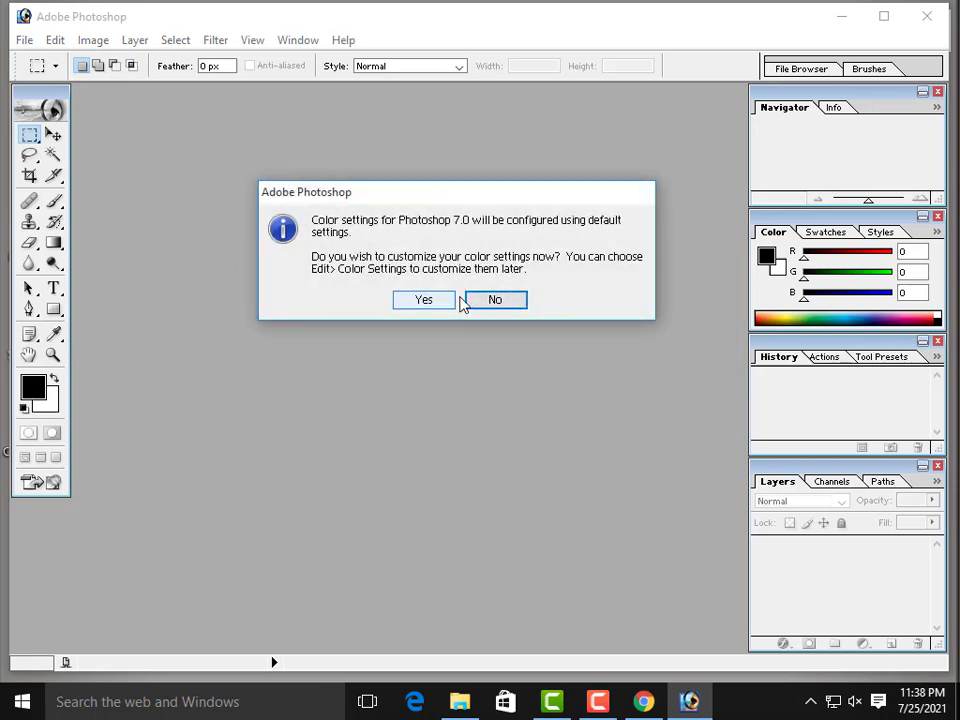
{"action": "left_click", "coordinate": [480, 301]}
{"action": "double_click", "coordinate": [249, 232]}
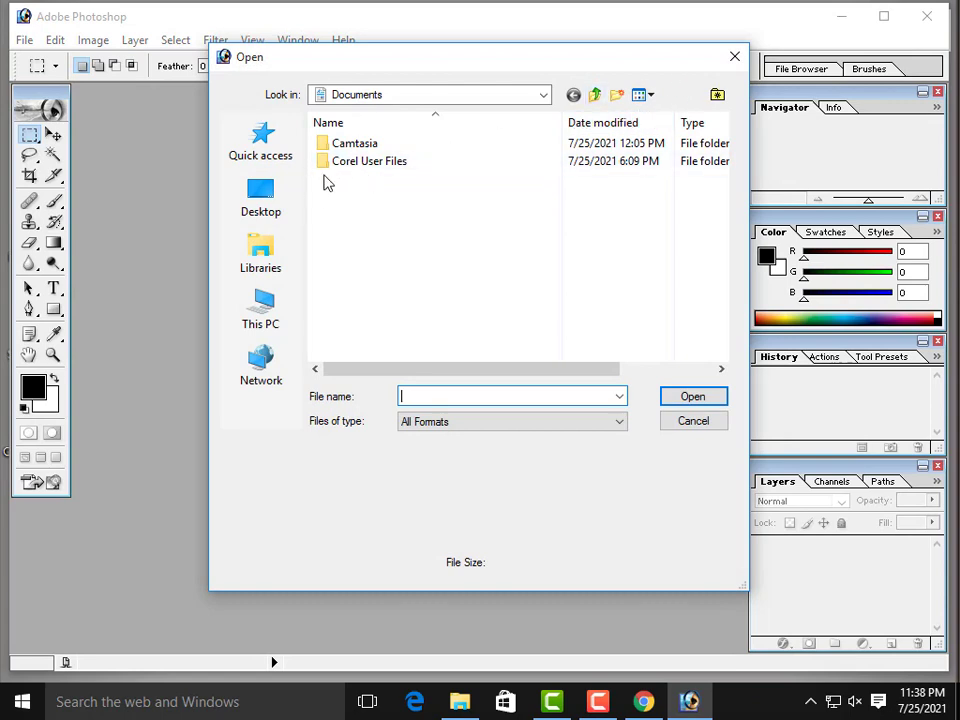
{"action": "left_click", "coordinate": [262, 319]}
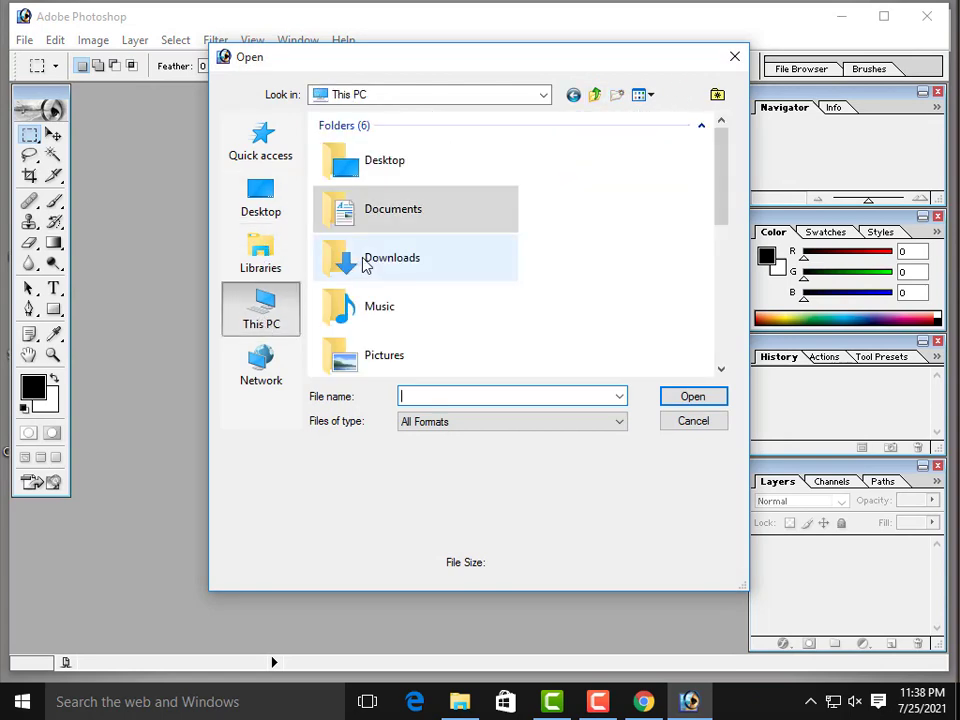
{"action": "double_click", "coordinate": [391, 262]}
{"action": "left_click", "coordinate": [476, 212]}
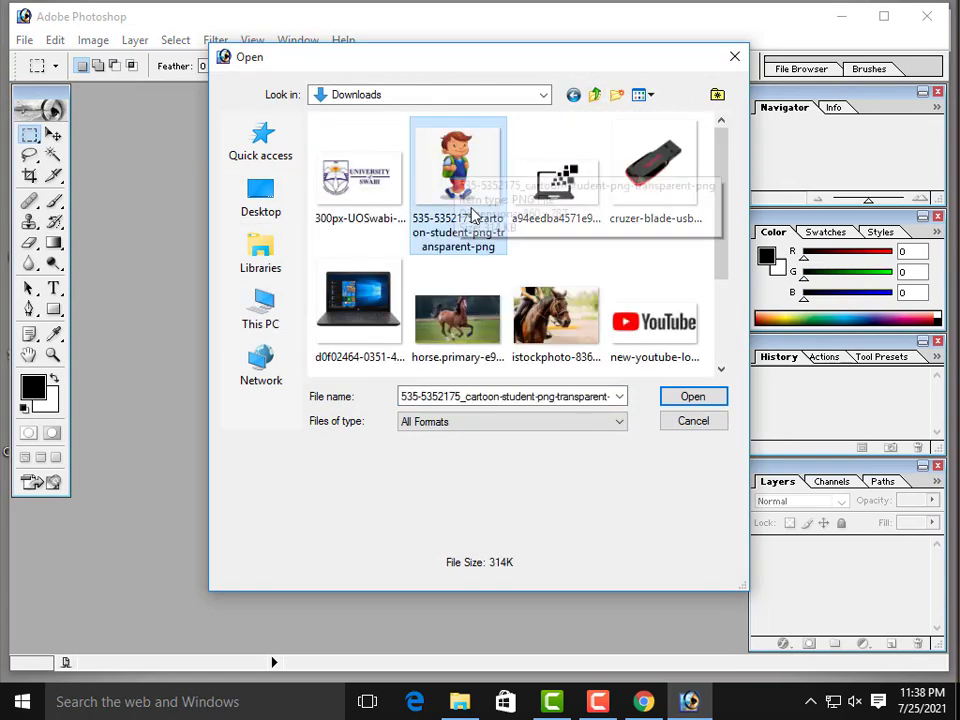
{"action": "left_click", "coordinate": [693, 398]}
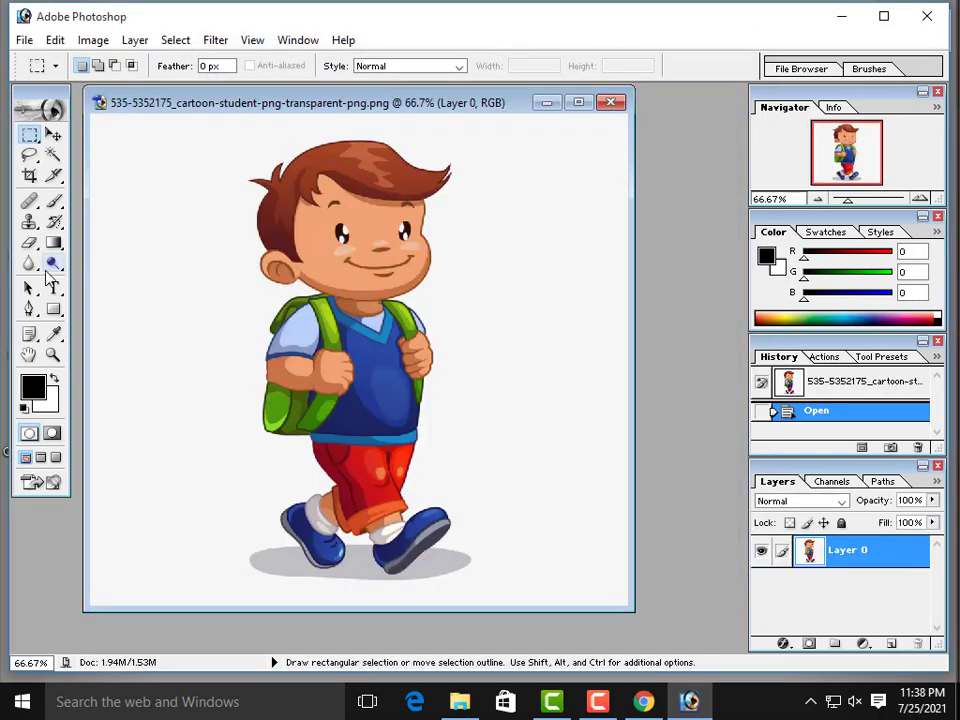
Erase the light background, the gap between the boy's legs and the ground shadow with the Magic Eraser at tolerance 32.
{"action": "left_click", "coordinate": [29, 242]}
{"action": "left_click", "coordinate": [101, 281]}
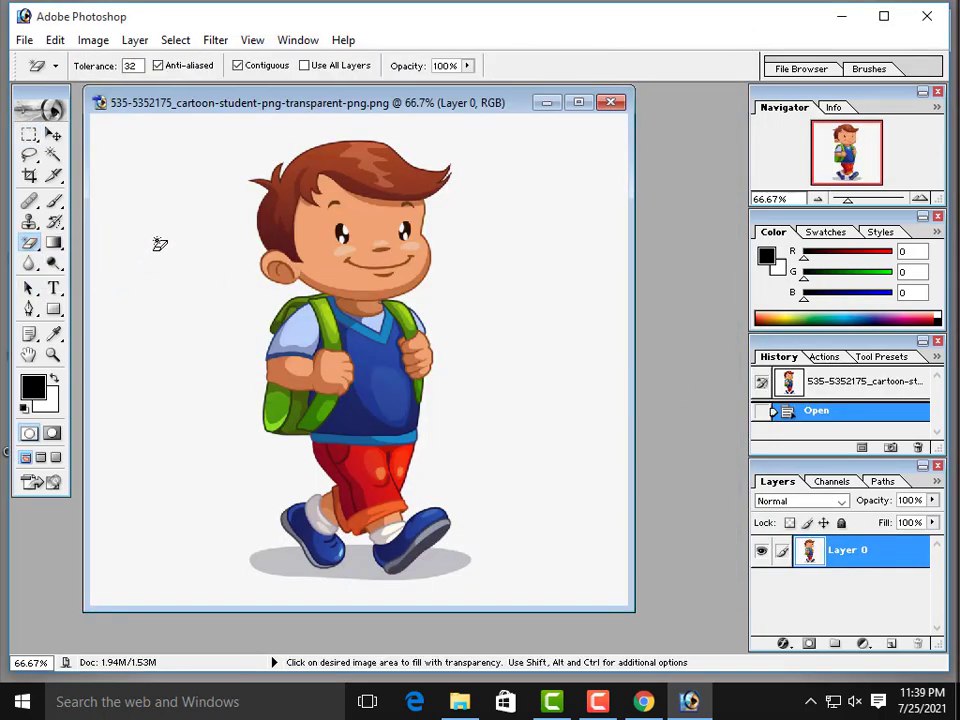
{"action": "left_click", "coordinate": [159, 242]}
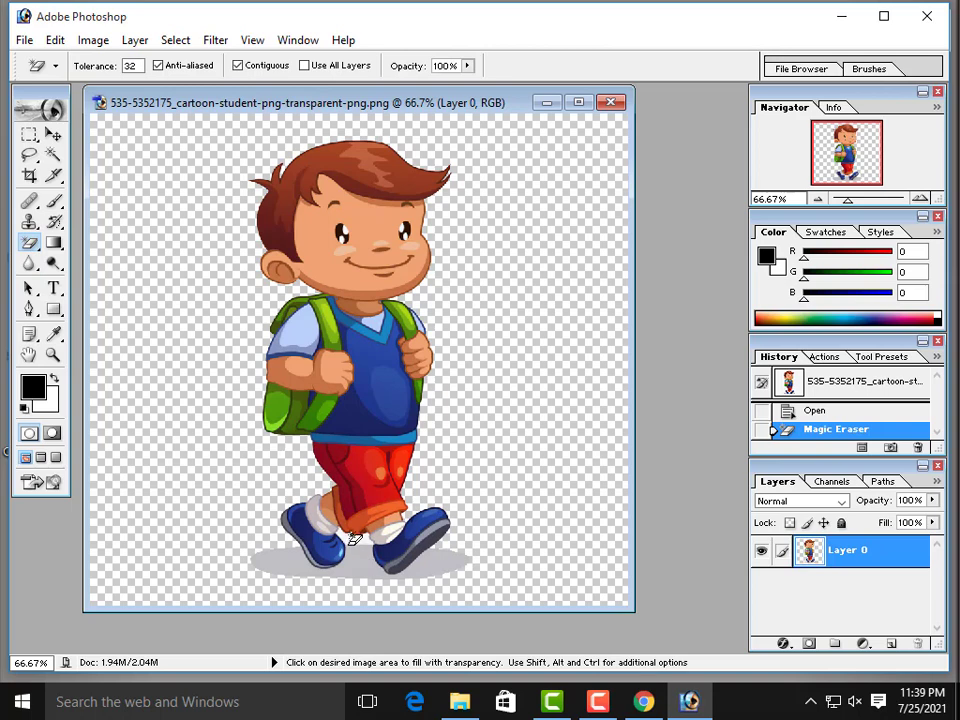
{"action": "left_click", "coordinate": [355, 540]}
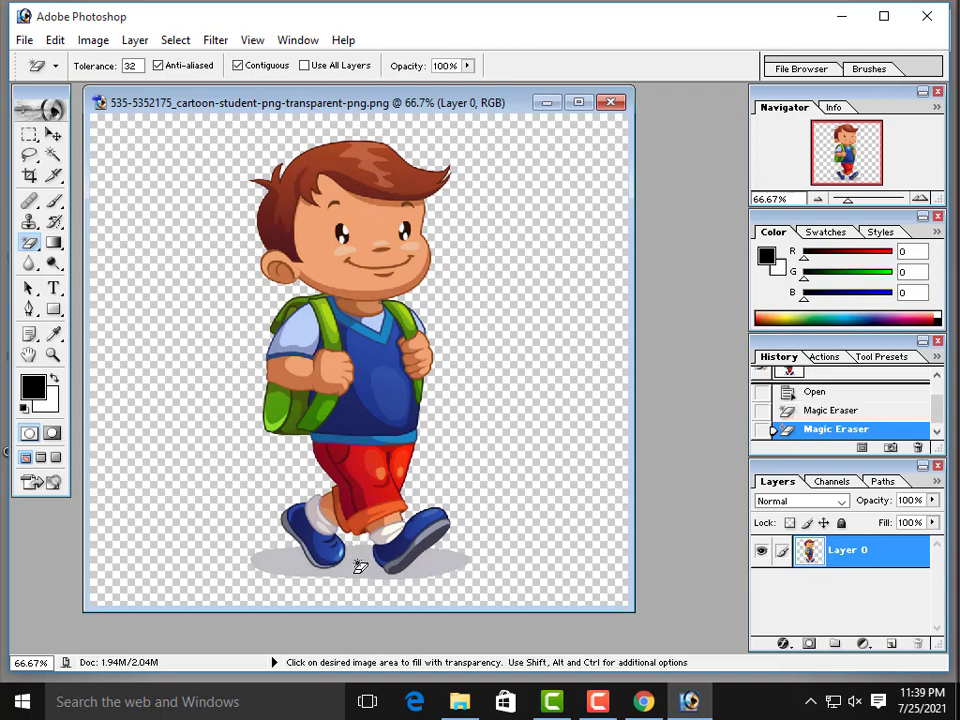
{"action": "left_click", "coordinate": [358, 565]}
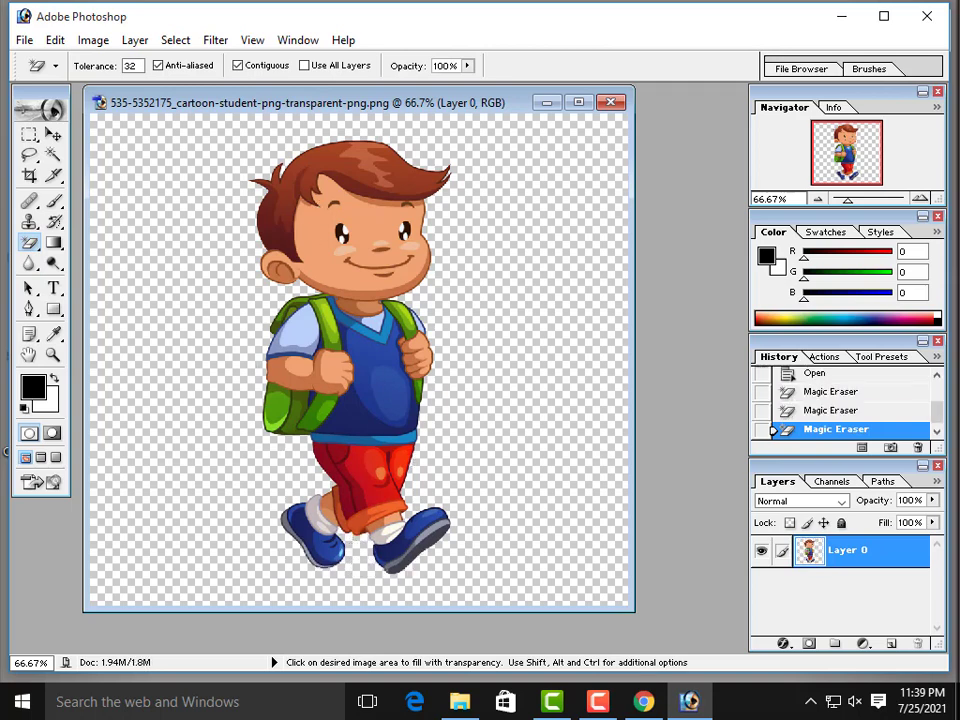
Save the cut-out boy to the Desktop as a PNG copy named student kid for logo, accepting the PNG options.
{"action": "left_click", "coordinate": [25, 40]}
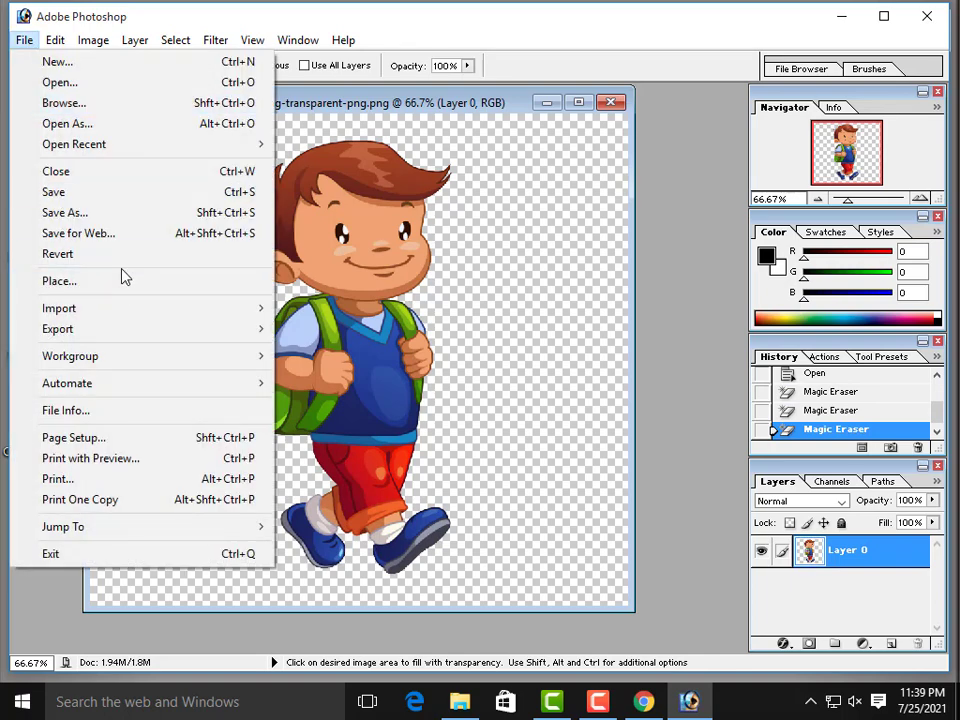
{"action": "left_click", "coordinate": [77, 212]}
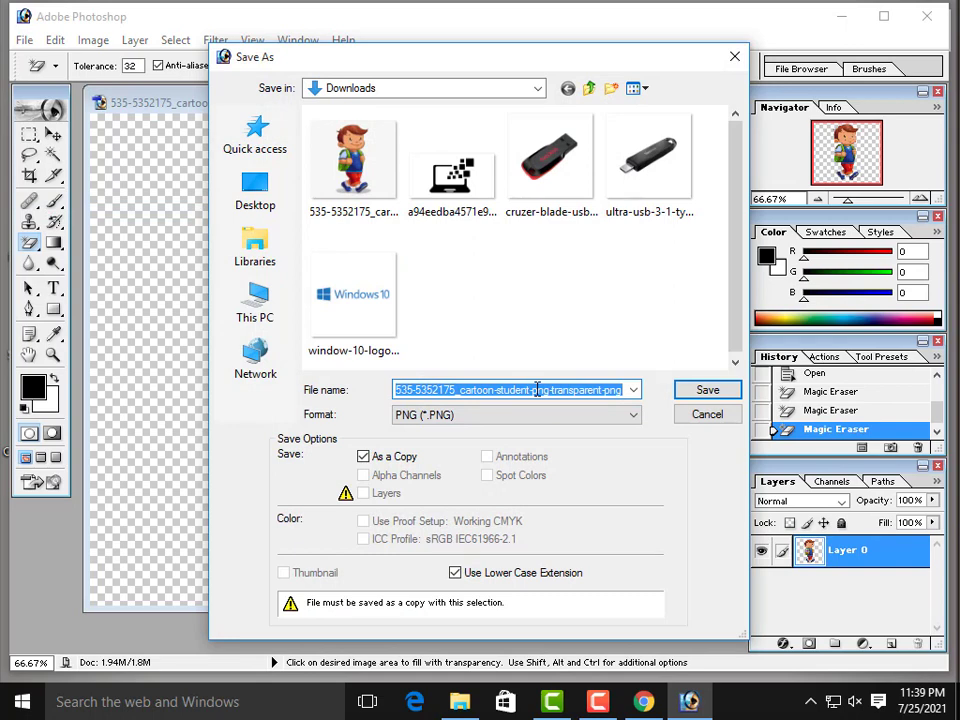
{"action": "type", "text": "student kid for logo"}
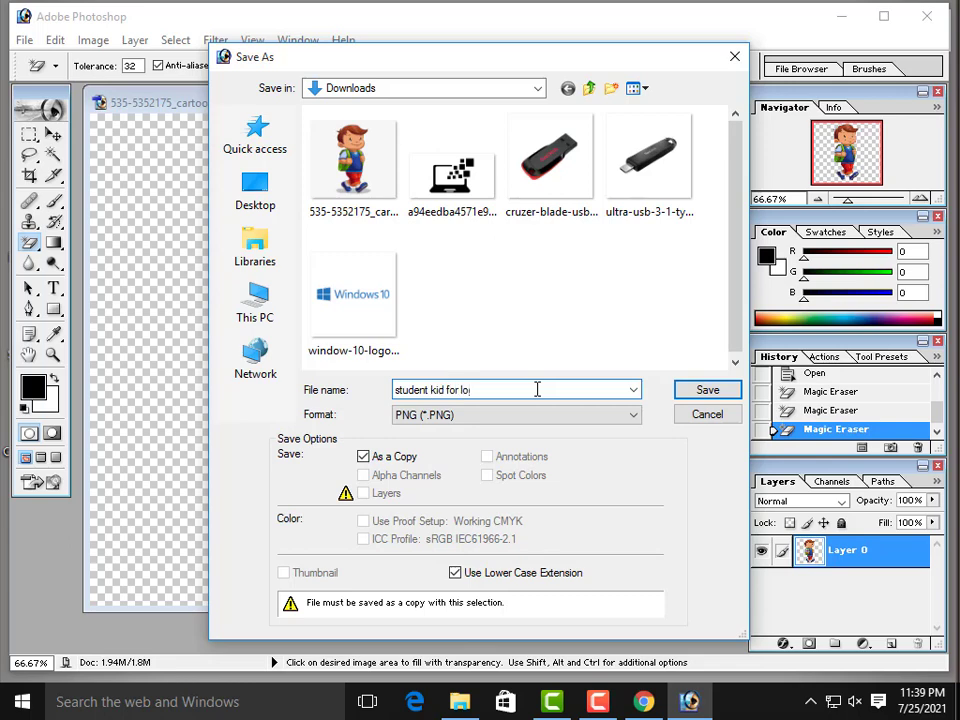
{"action": "left_click", "coordinate": [252, 196]}
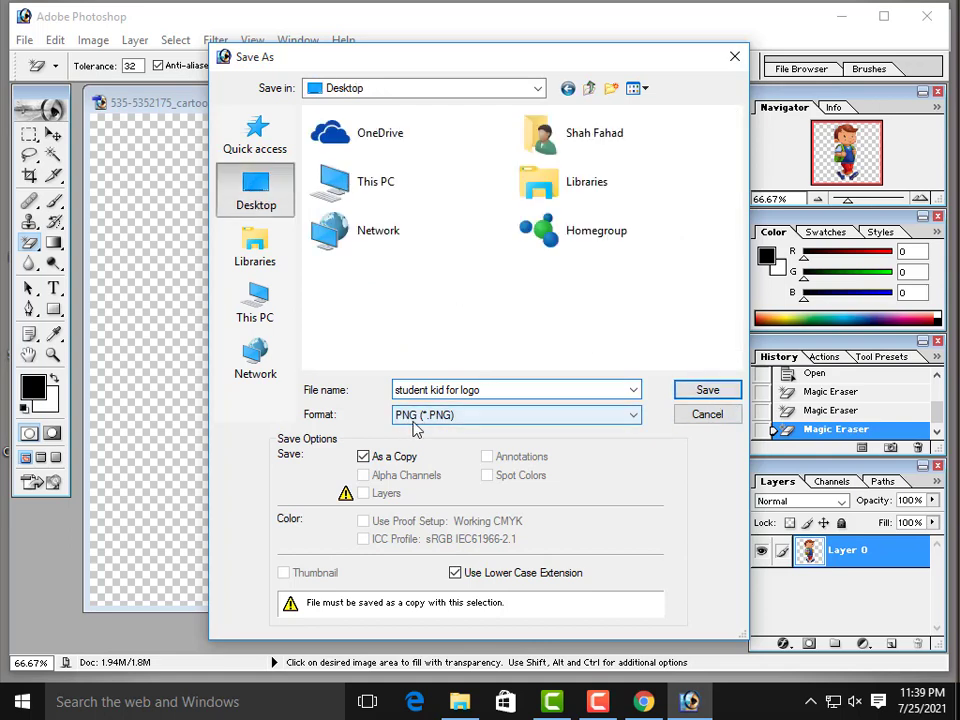
{"action": "left_click", "coordinate": [489, 425]}
{"action": "left_click", "coordinate": [416, 423]}
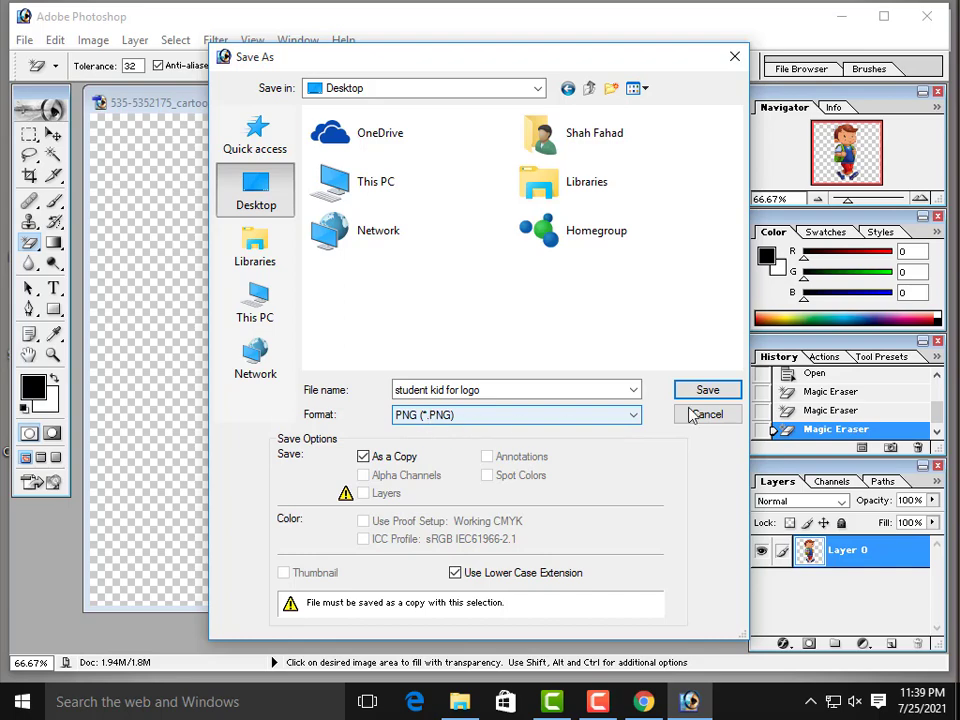
{"action": "left_click", "coordinate": [707, 390]}
{"action": "left_click", "coordinate": [545, 338]}
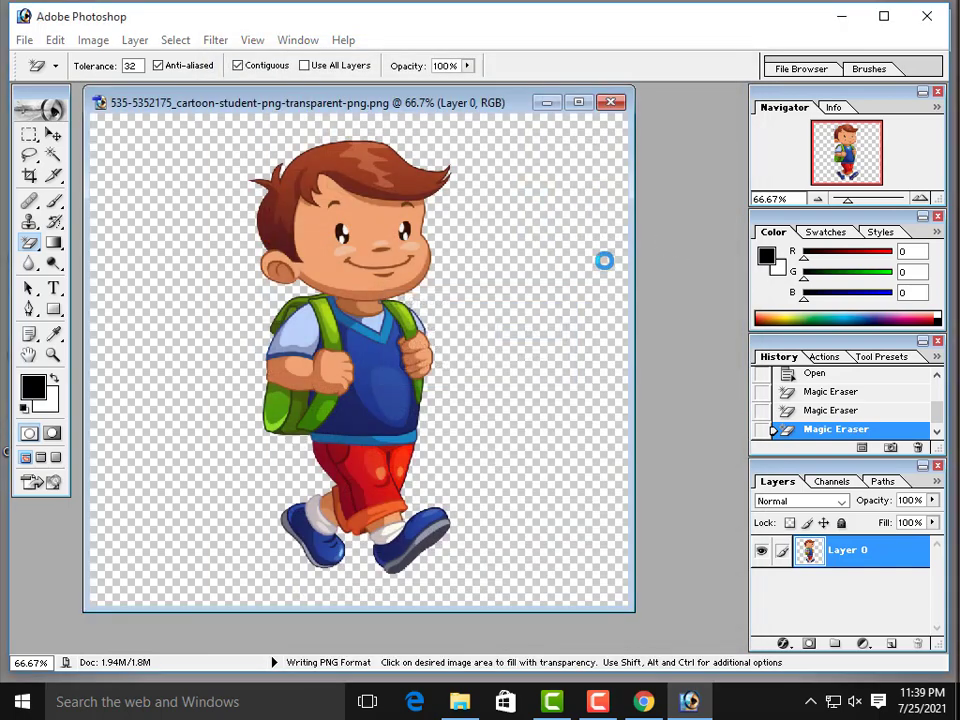
Switch to CorelDRAW 9 and start a new graphic with the Letter page in landscape orientation.
{"action": "left_click", "coordinate": [845, 16]}
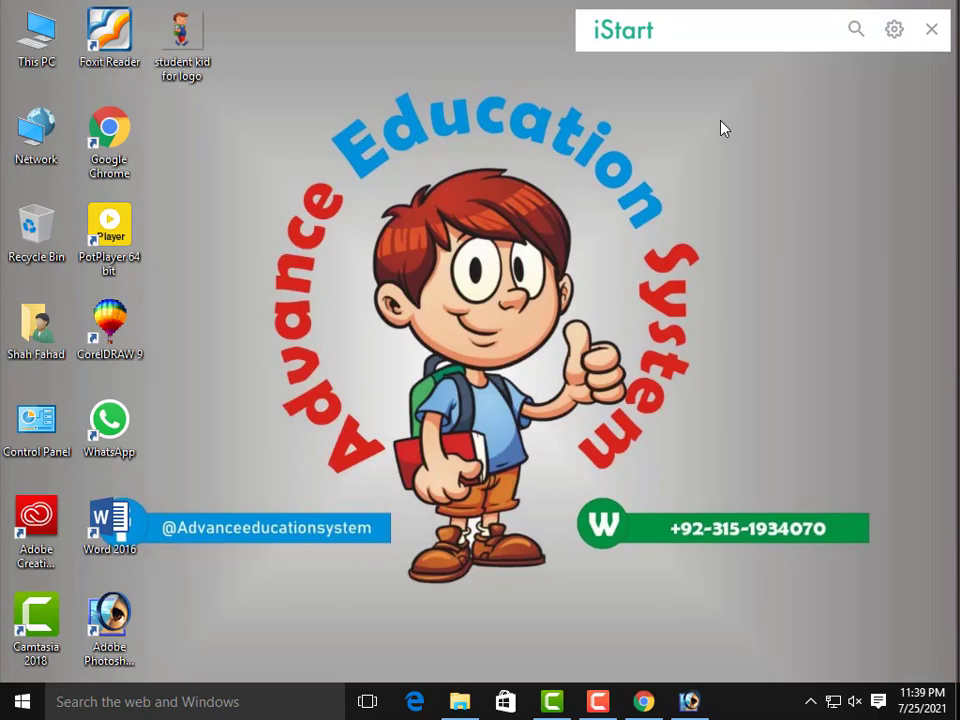
{"action": "double_click", "coordinate": [111, 326]}
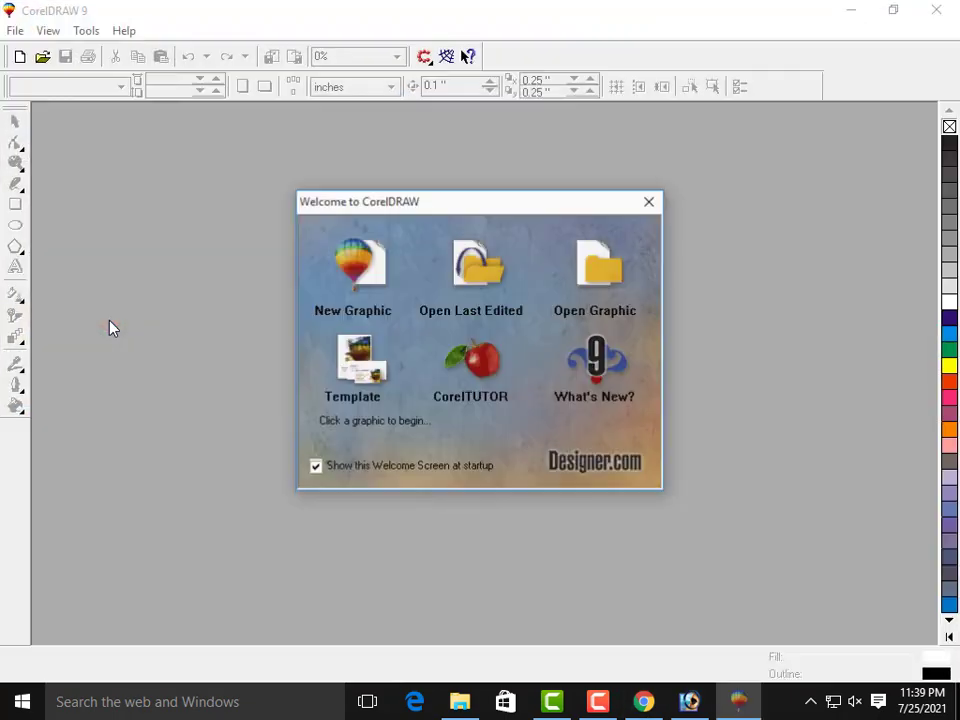
{"action": "left_click", "coordinate": [354, 268]}
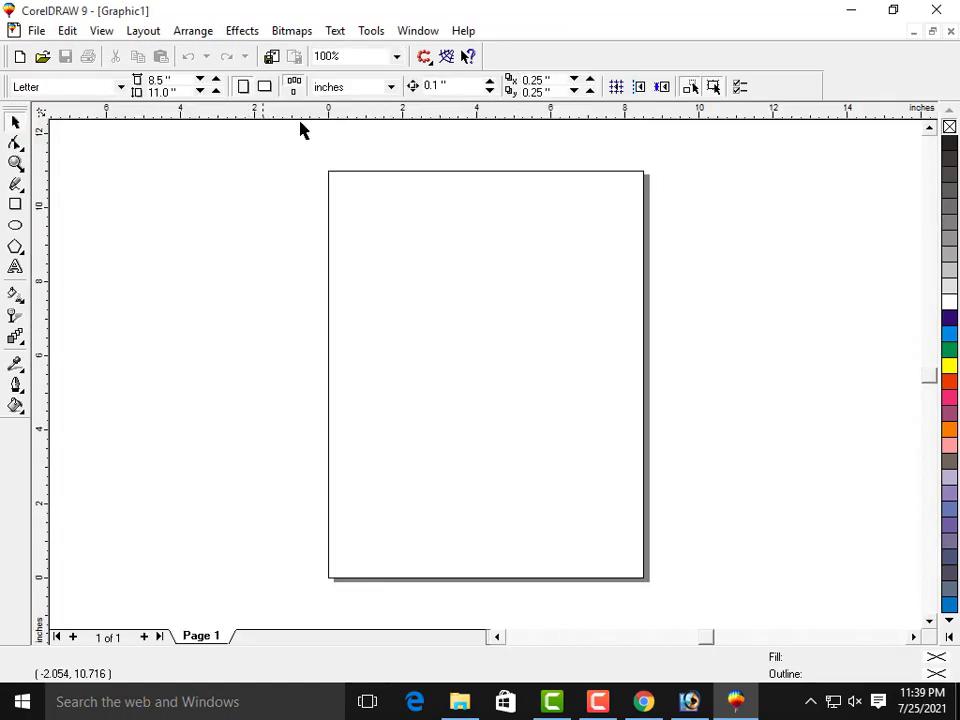
{"action": "left_click", "coordinate": [265, 86]}
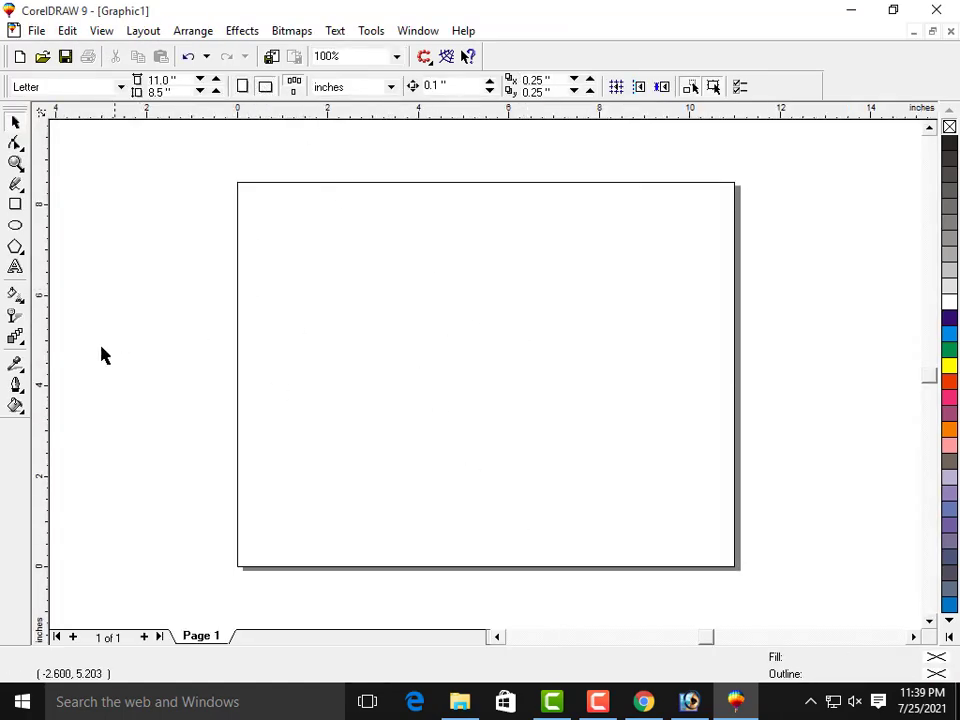
Draw a page-covering rectangle about 10.98 by 8.49 inches and apply a black-to-white radial fountain fill with mid-point 1.
{"action": "left_click", "coordinate": [15, 204]}
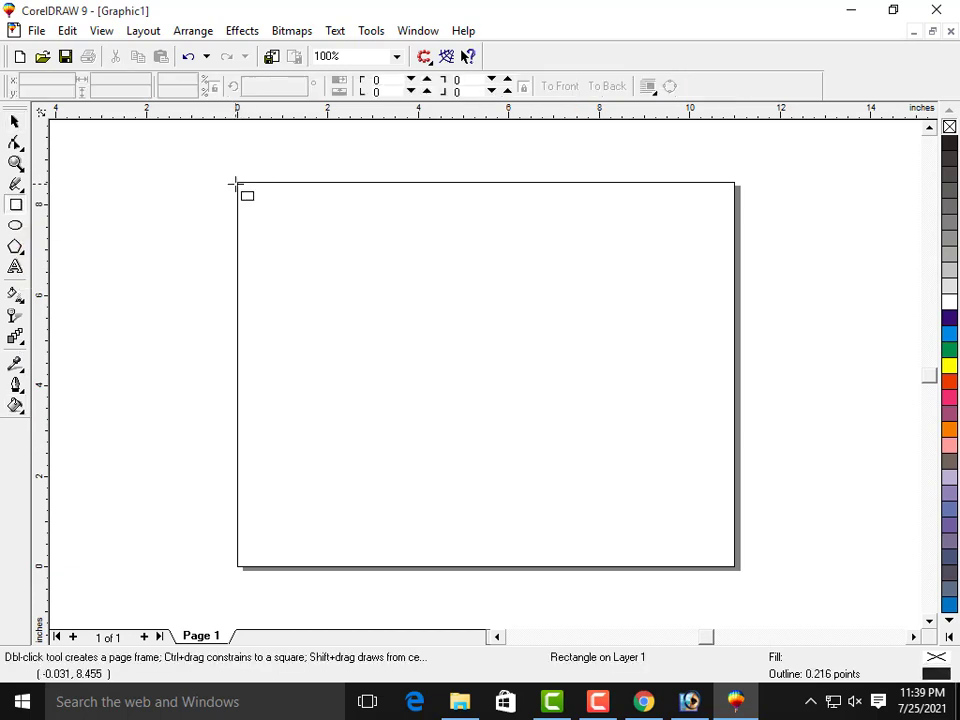
{"action": "left_click_drag", "start_coordinate": [237, 183], "coordinate": [737, 566]}
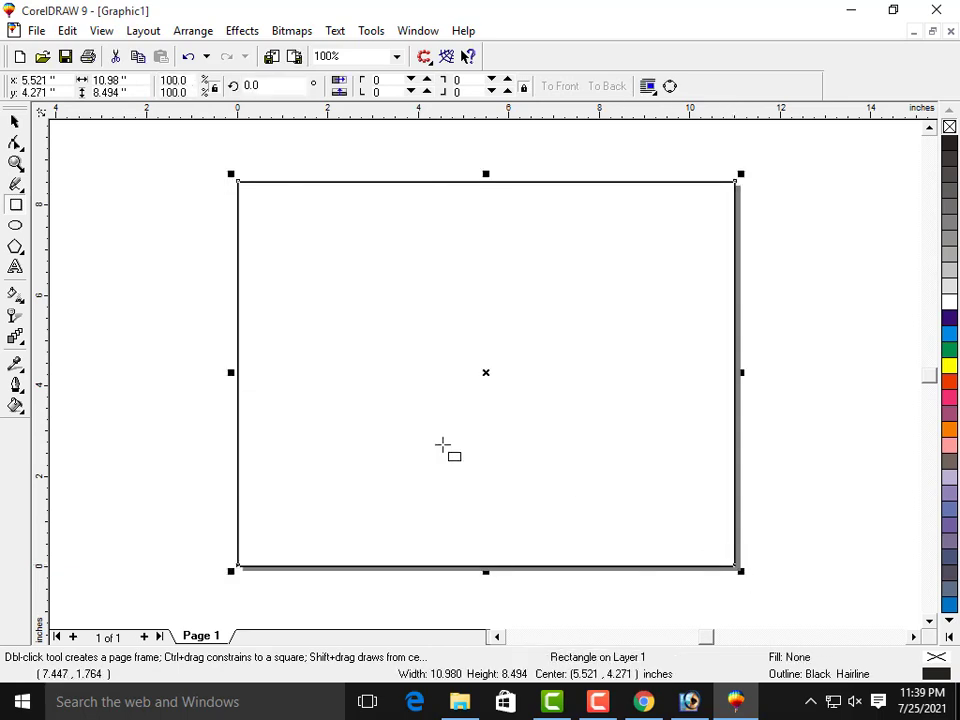
{"action": "left_click", "coordinate": [24, 414]}
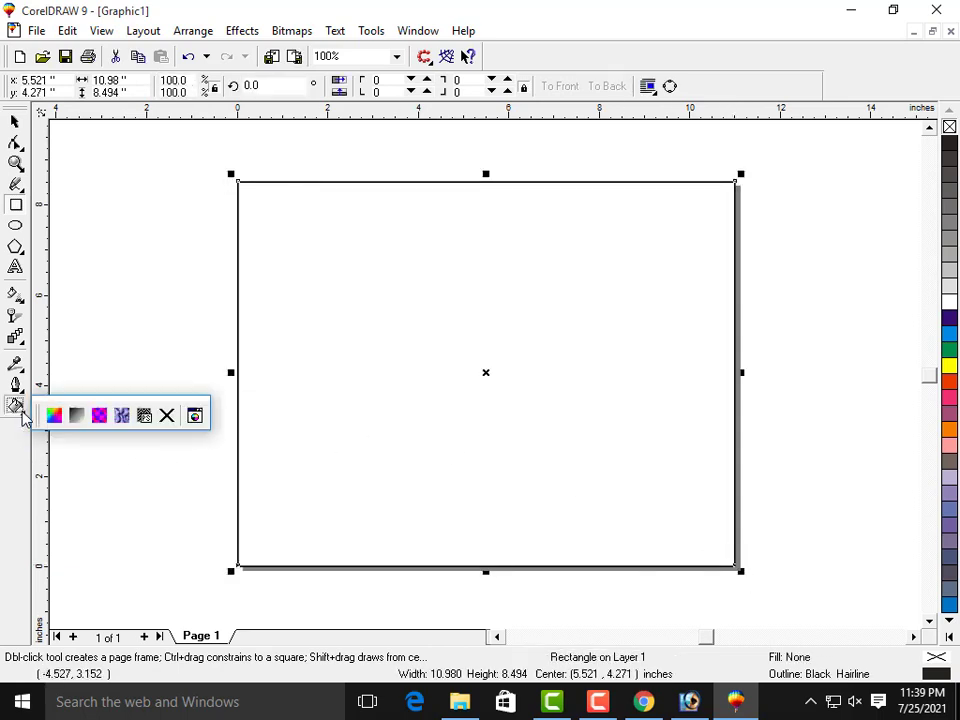
{"action": "left_click", "coordinate": [97, 414]}
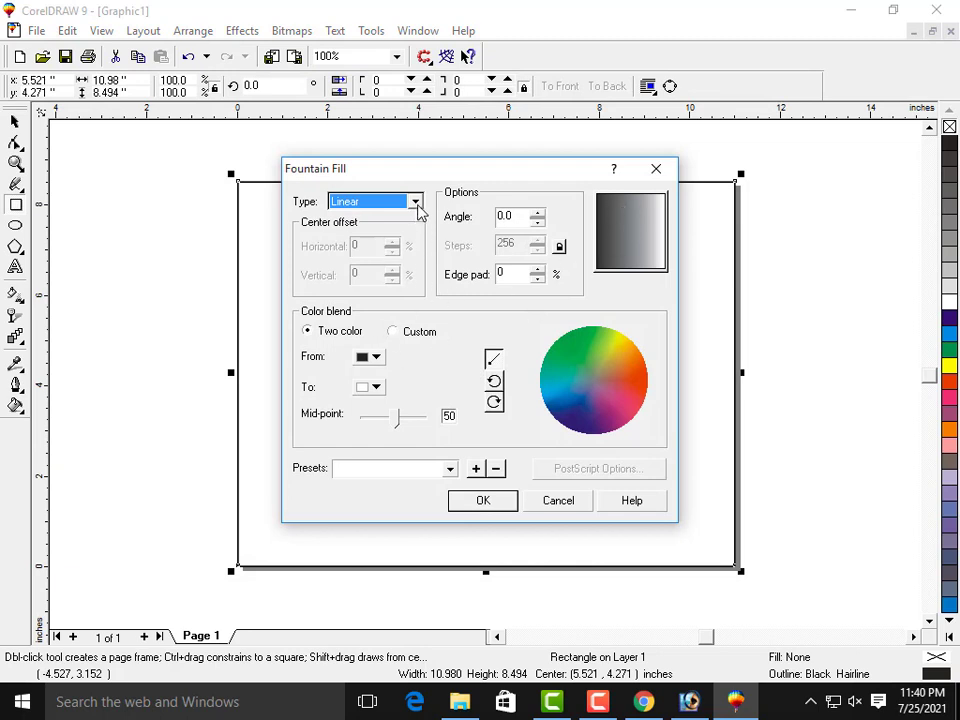
{"action": "left_click", "coordinate": [417, 201]}
{"action": "left_click", "coordinate": [369, 234]}
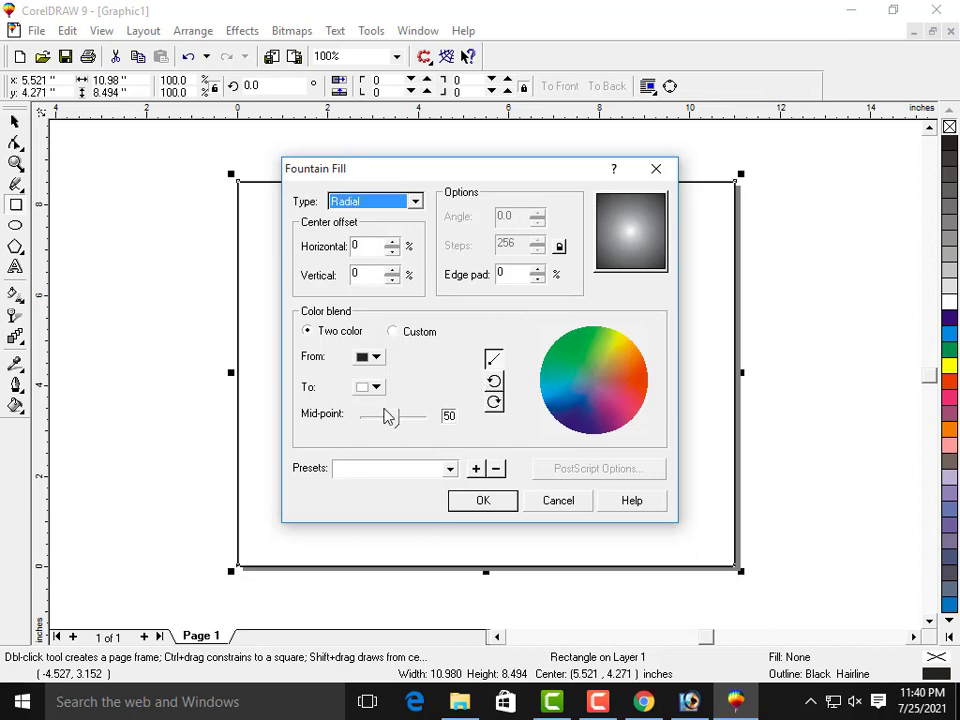
{"action": "left_click_drag", "start_coordinate": [398, 423], "coordinate": [366, 428]}
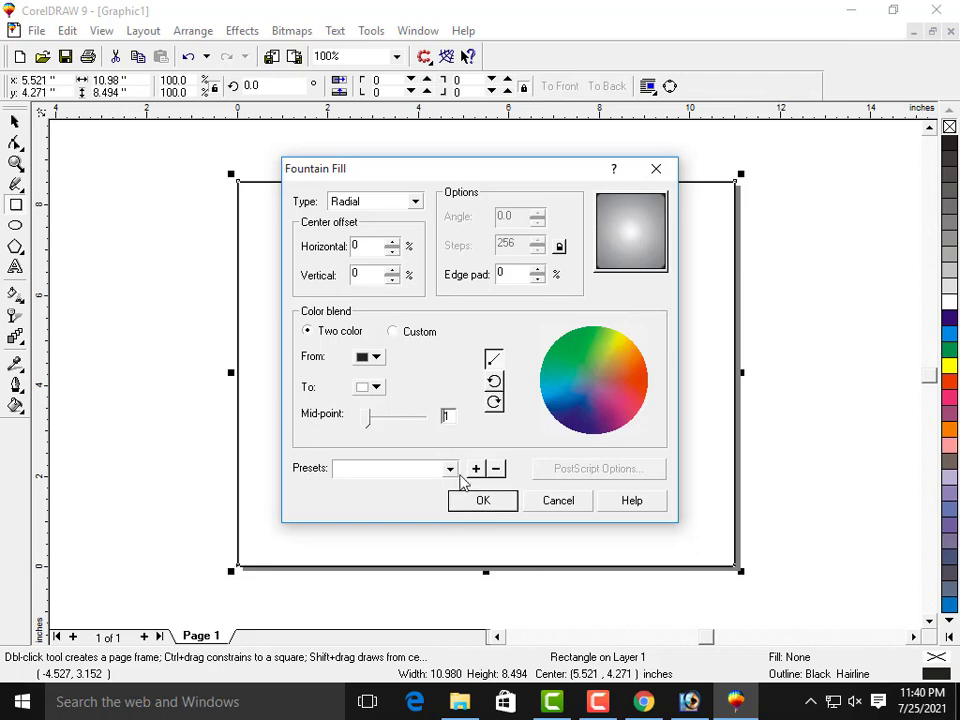
{"action": "left_click", "coordinate": [483, 501]}
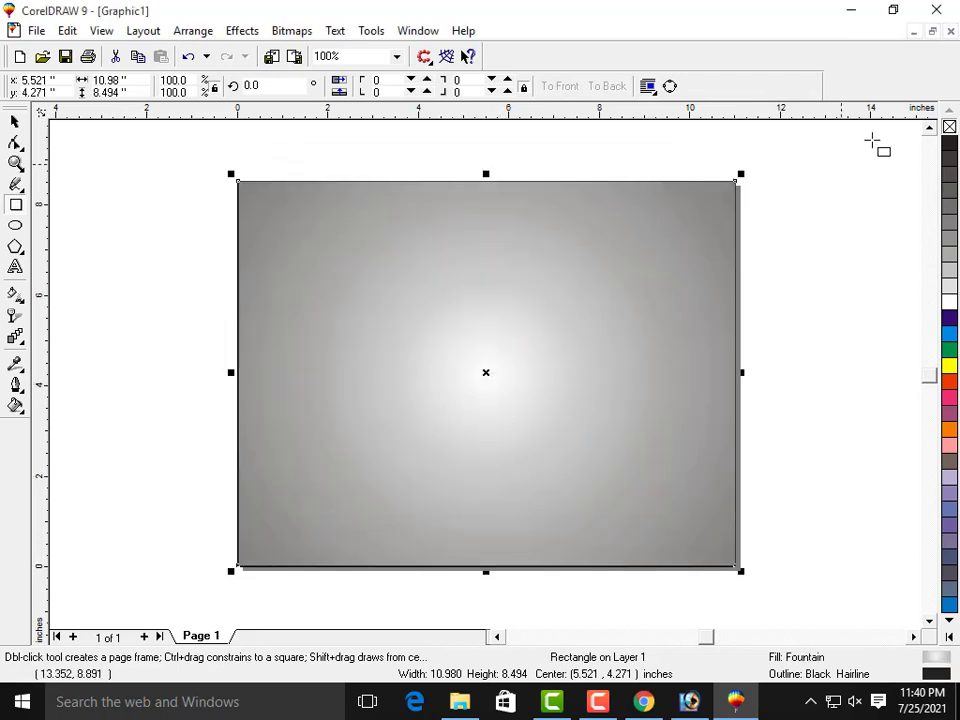
Bring the student kid for logo picture from the desktop onto the page and scale it to about 4.7 by 4.3 inches.
{"action": "left_click", "coordinate": [852, 11]}
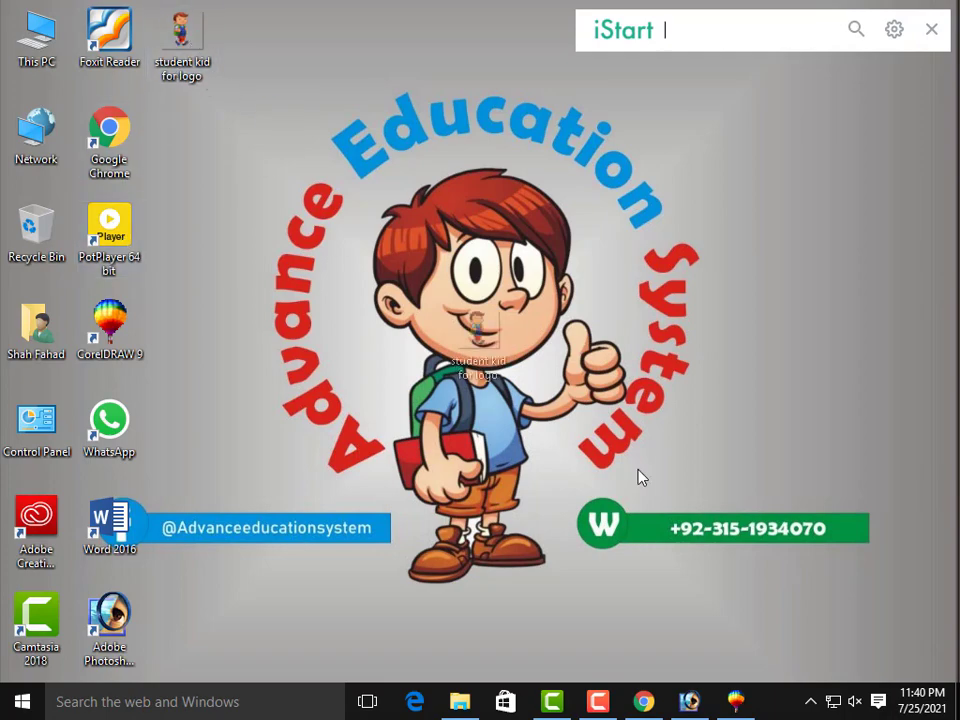
{"action": "left_click", "coordinate": [737, 699]}
{"action": "left_click_drag", "start_coordinate": [447, 347], "coordinate": [480, 386]}
{"action": "scroll", "coordinate": [480, 386], "scroll_direction": "down", "scroll_amount": 1}
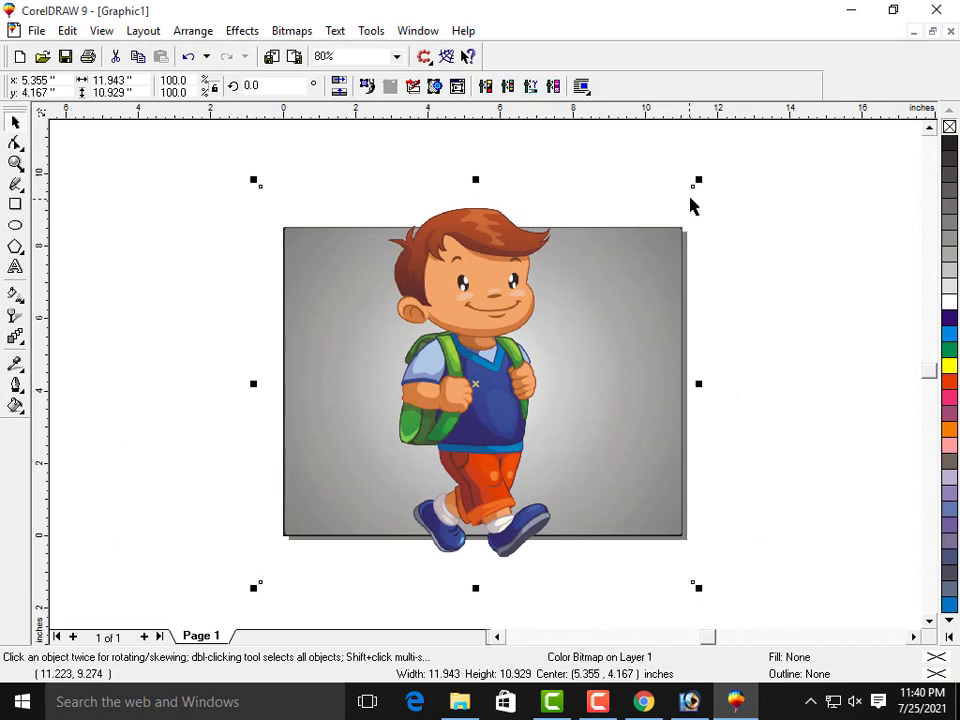
{"action": "left_click_drag", "start_coordinate": [699, 181], "coordinate": [572, 300]}
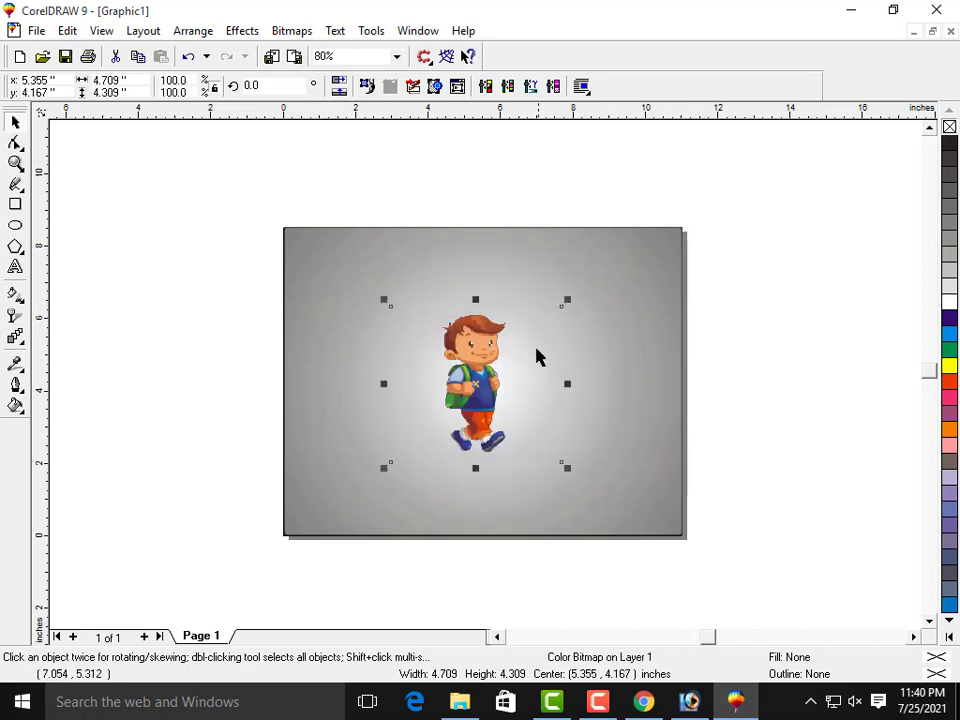
{"action": "scroll", "coordinate": [493, 395], "scroll_direction": "up", "scroll_amount": 1}
{"action": "left_click", "coordinate": [589, 491], "text": "shift"}
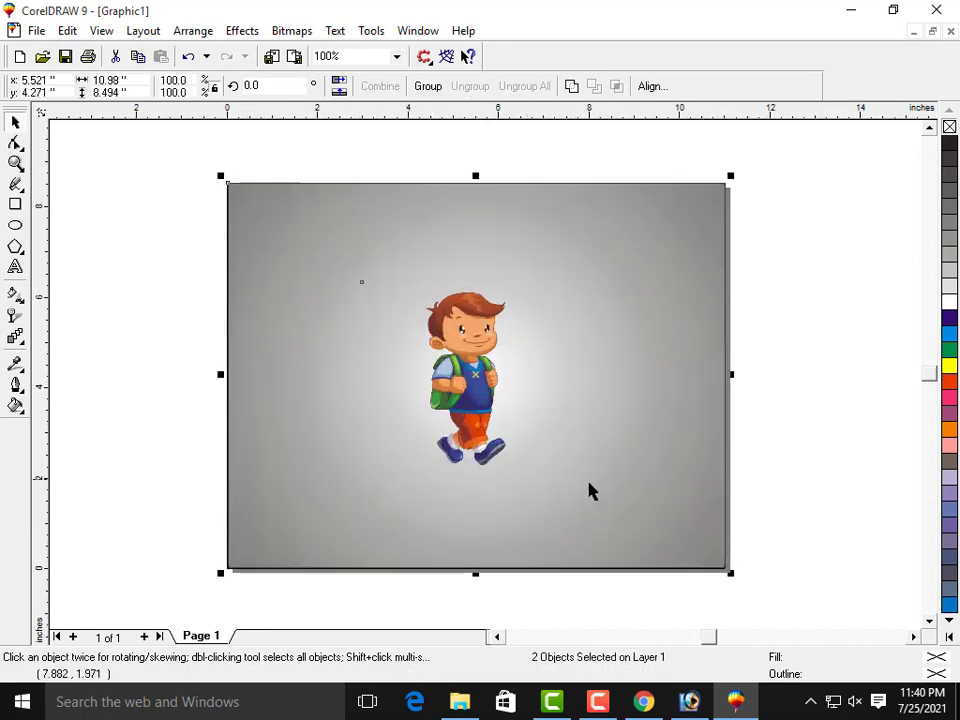
{"action": "left_click", "coordinate": [476, 403]}
{"action": "left_click_drag", "start_coordinate": [815, 255], "coordinate": [401, 536]}
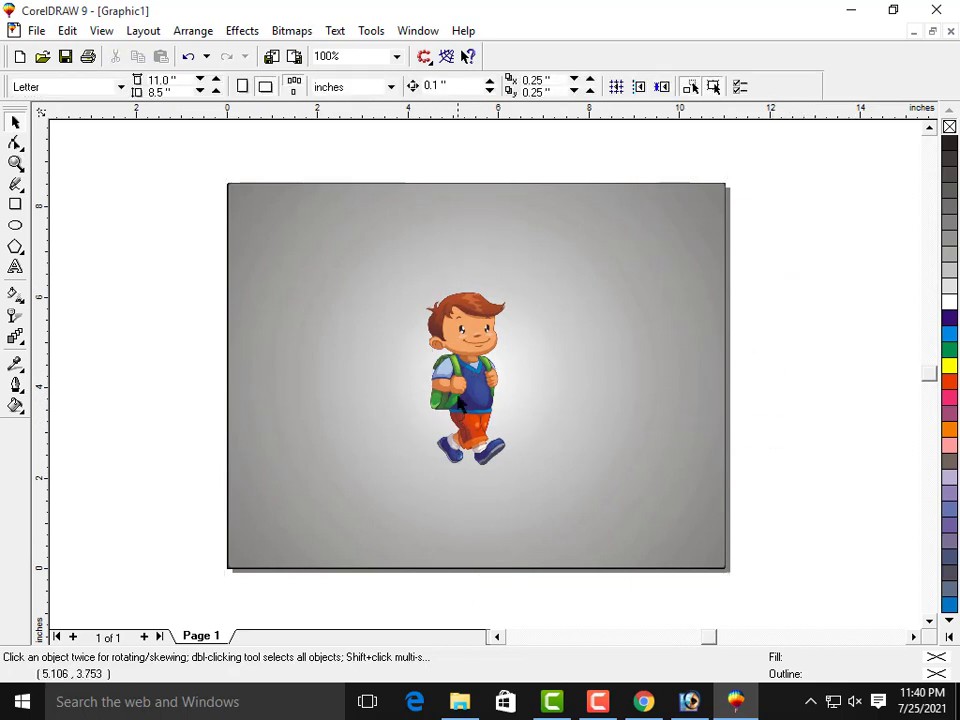
Enlarge the boy picture slightly around its own center, then deselect it.
{"action": "left_click", "coordinate": [470, 396]}
{"action": "left_click_drag", "start_coordinate": [585, 485], "coordinate": [604, 504]}
{"action": "left_click", "coordinate": [796, 360]}
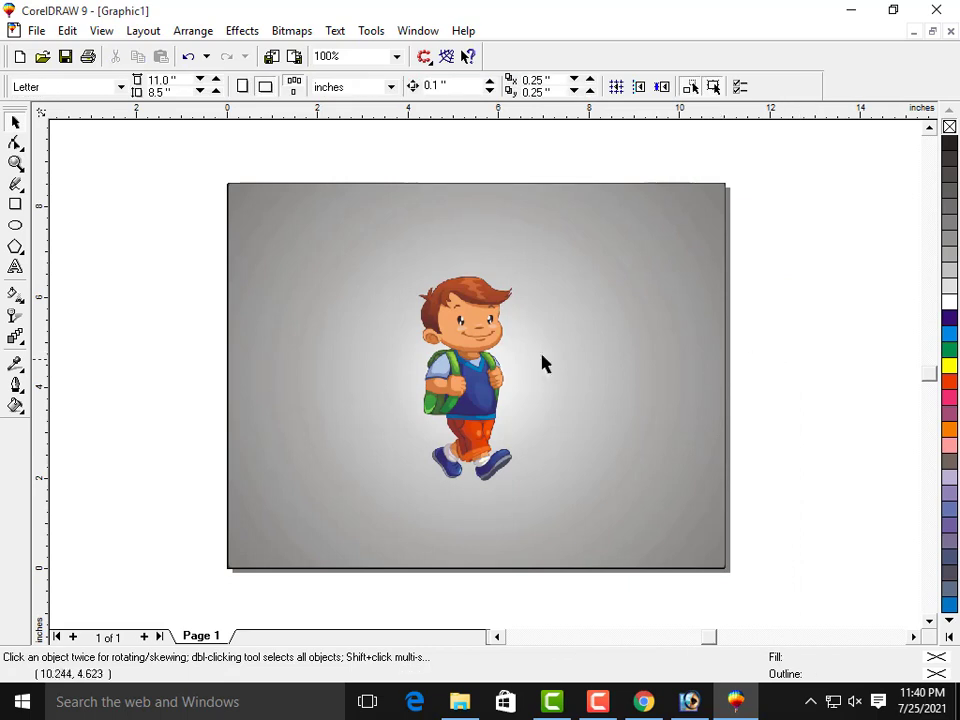
Draw an ellipse about 5.03 by 5.86 inches around the boy.
{"action": "left_click", "coordinate": [15, 225]}
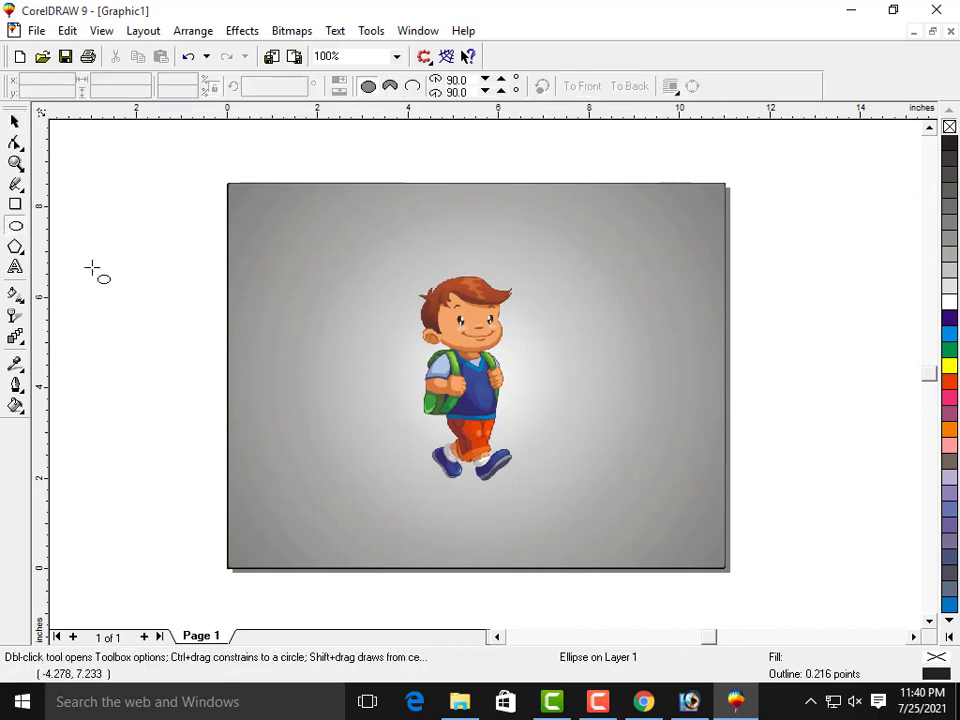
{"action": "mouse_move", "coordinate": [364, 248]}
{"action": "left_mouse_down"}
{"action": "mouse_move", "coordinate": [446, 322]}
{"action": "mouse_move", "coordinate": [576, 490]}
{"action": "mouse_move", "coordinate": [582, 516]}
{"action": "mouse_move", "coordinate": [594, 515]}
{"action": "left_mouse_up"}
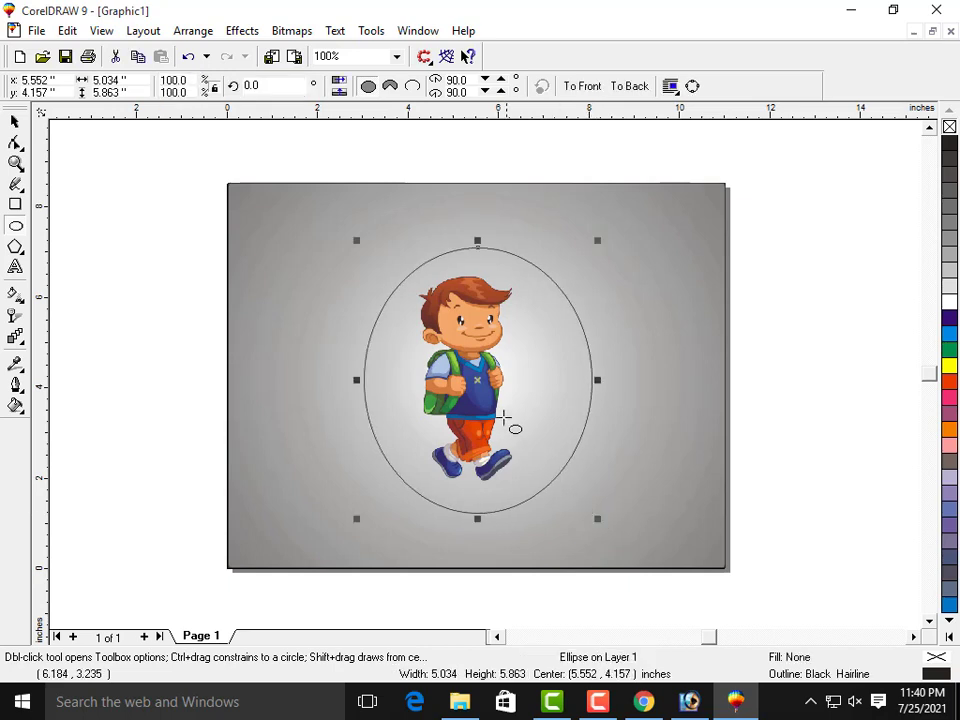
Move the ellipse's center to about x 5.2 inches and add the text "Advance Education System" along its outline.
{"action": "left_click_drag", "start_coordinate": [478, 380], "coordinate": [462, 380]}
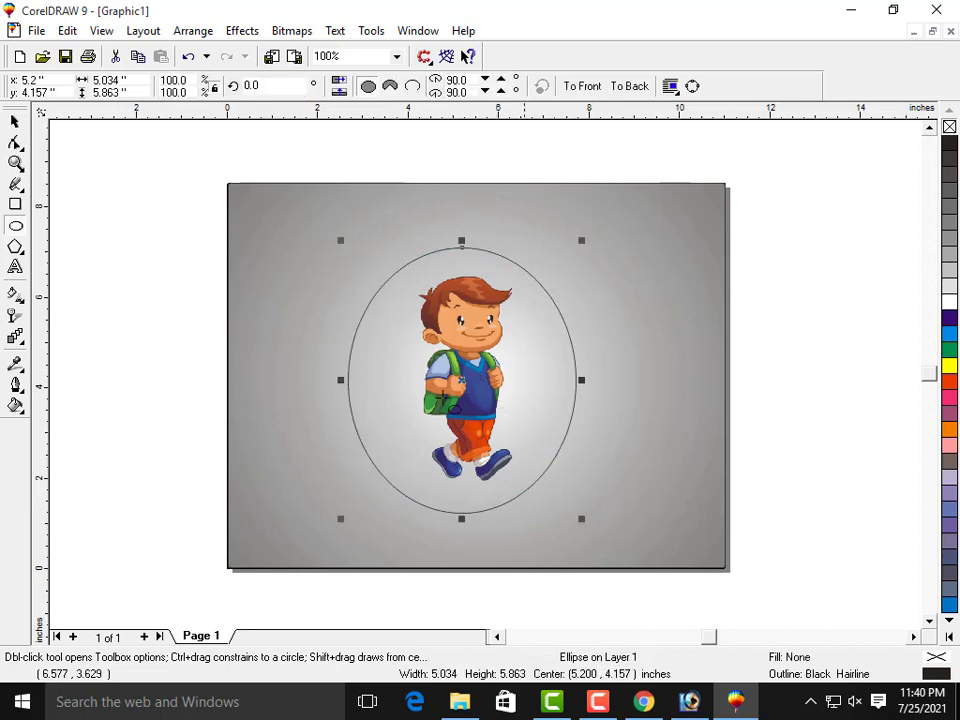
{"action": "left_click", "coordinate": [15, 267]}
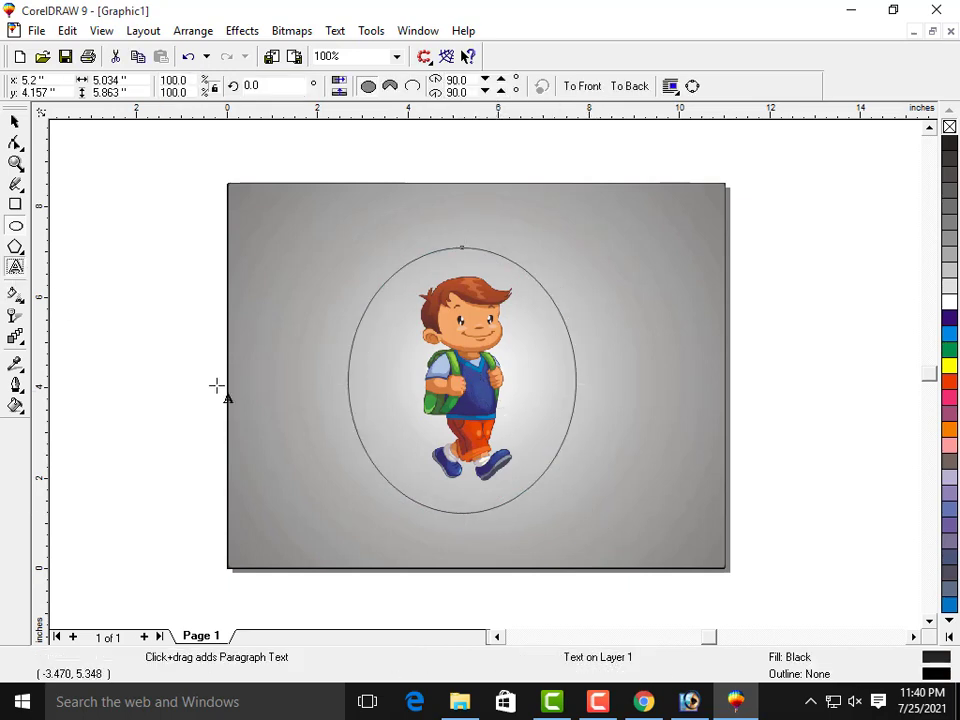
{"action": "left_click", "coordinate": [348, 409]}
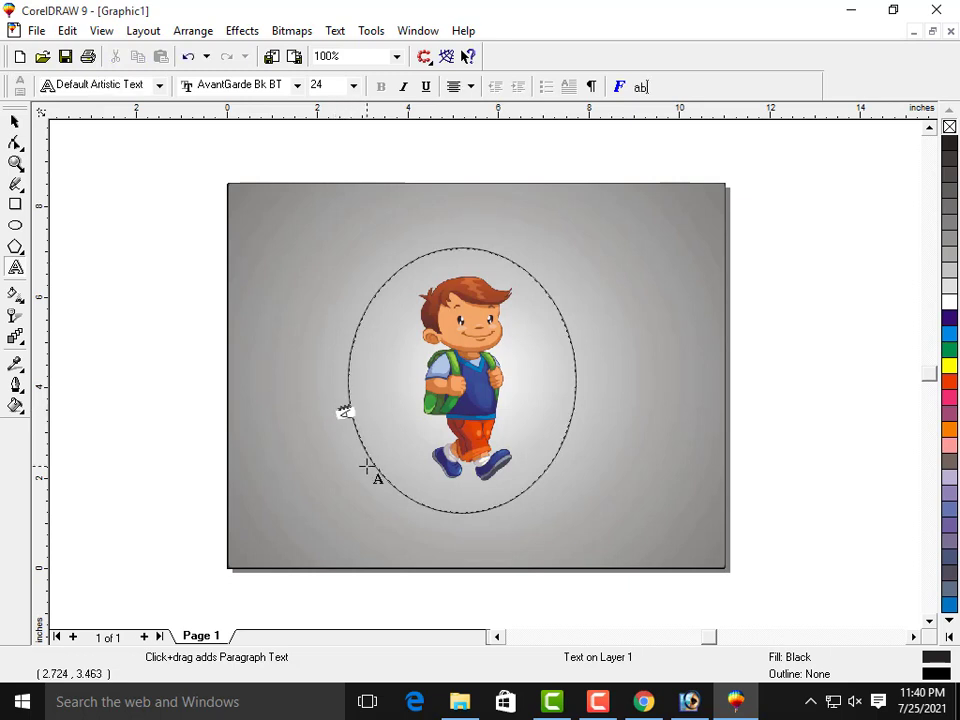
{"action": "type", "text": "Advance"}
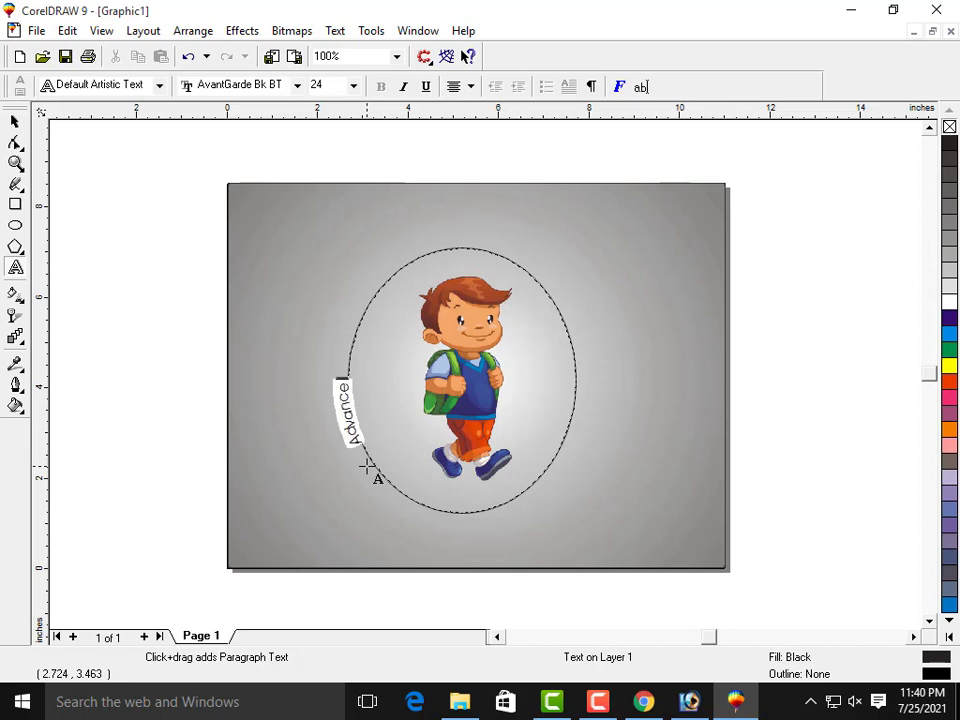
{"action": "type", "text": " Educa"}
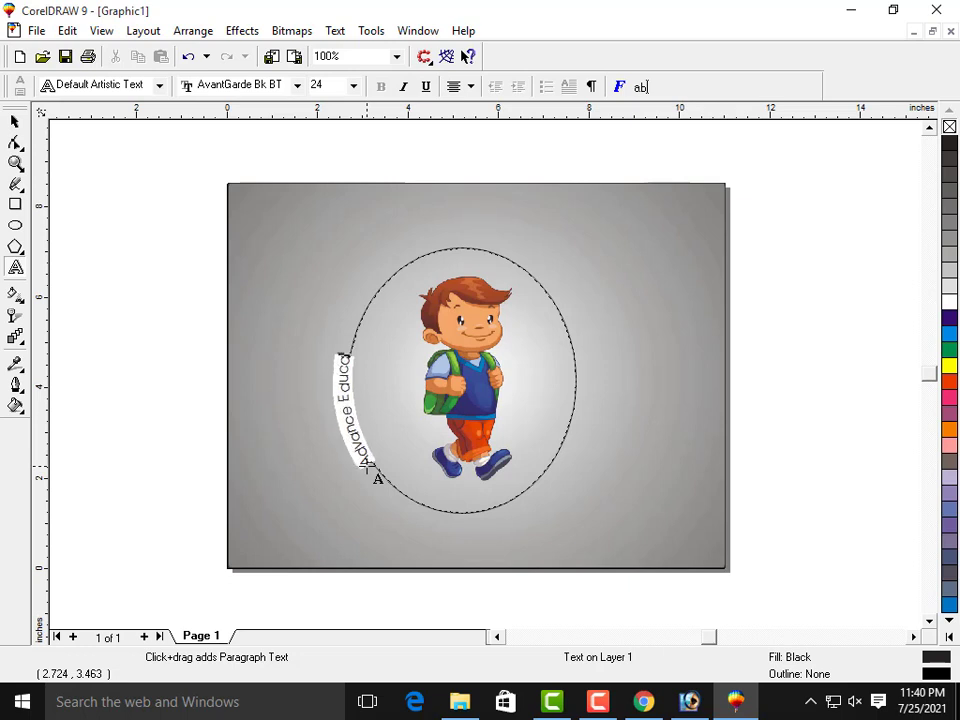
{"action": "type", "text": "tion"}
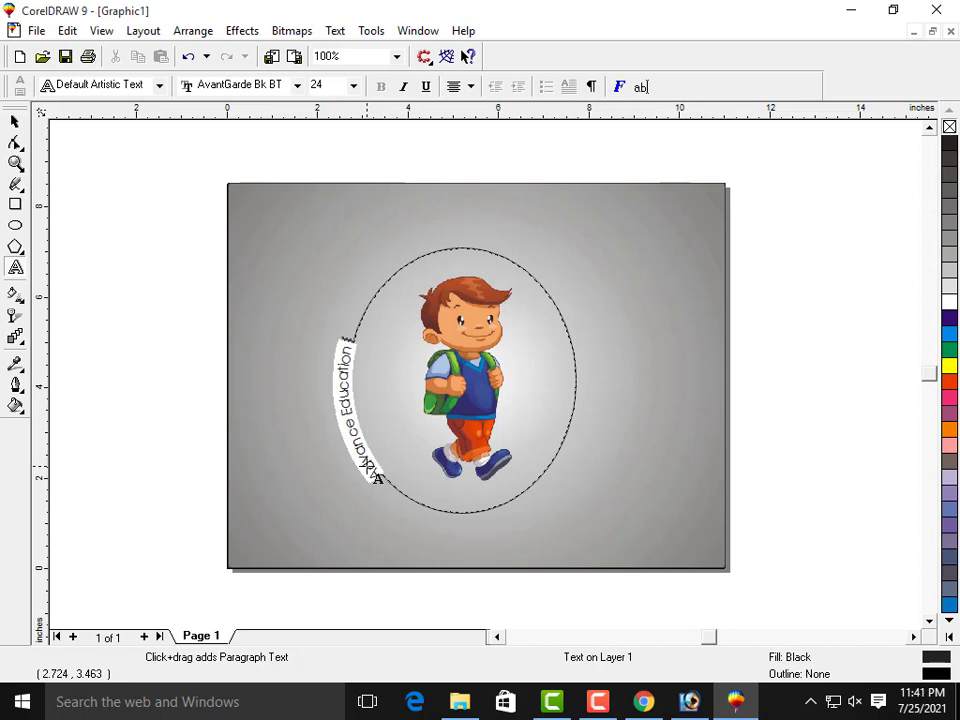
{"action": "type", "text": " System"}
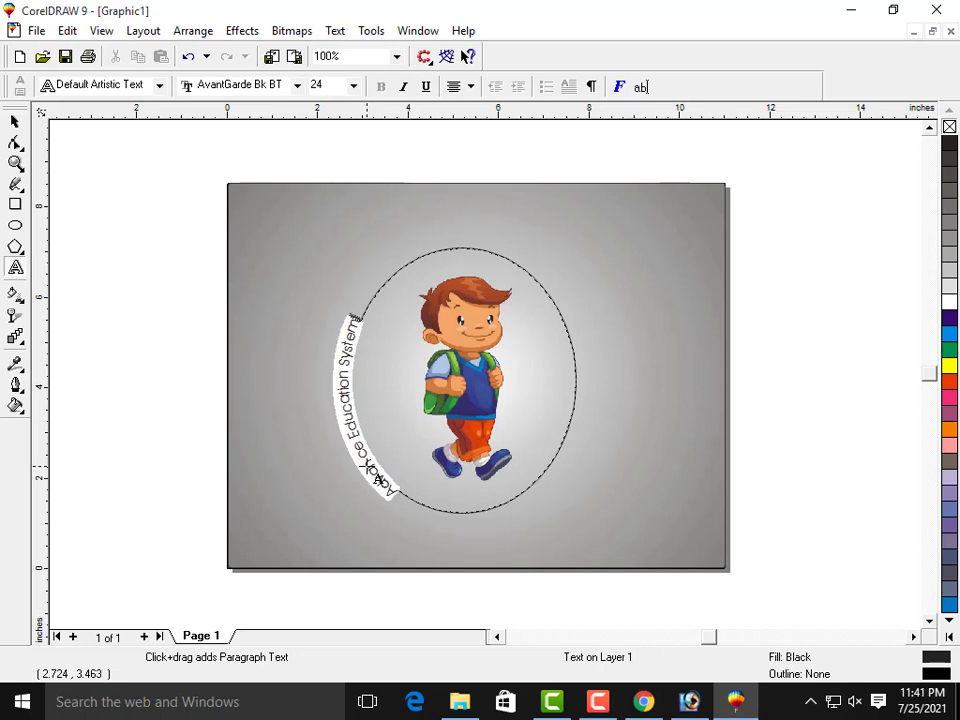
Change the font of the whole "Advance Education System" text to Berlin Sans FB Demi.
{"action": "key", "text": "shift+Left"}
{"action": "key", "text": "shift+Left"}
{"action": "key", "text": "shift+Left"}
{"action": "key", "text": "shift+Left"}
{"action": "key", "text": "shift+Left"}
{"action": "key", "text": "shift+Left"}
{"action": "key", "text": "shift+Left"}
{"action": "key", "text": "shift+Left"}
{"action": "key", "text": "shift+Left"}
{"action": "key", "text": "shift+Left"}
{"action": "key", "text": "shift+Left"}
{"action": "key", "text": "shift+Left"}
{"action": "key", "text": "shift+Left"}
{"action": "key", "text": "shift+Left"}
{"action": "key", "text": "shift+Left"}
{"action": "key", "text": "shift+Left"}
{"action": "key", "text": "shift+Left"}
{"action": "key", "text": "shift+Left"}
{"action": "key", "text": "shift+Left"}
{"action": "key", "text": "shift+Left"}
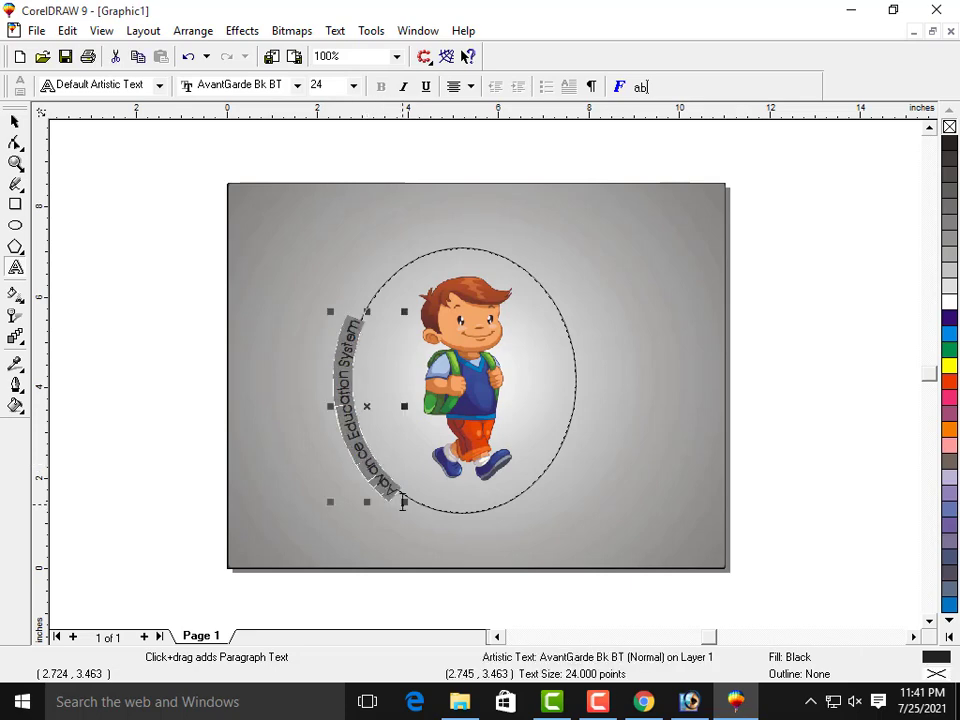
{"action": "left_click", "coordinate": [297, 86]}
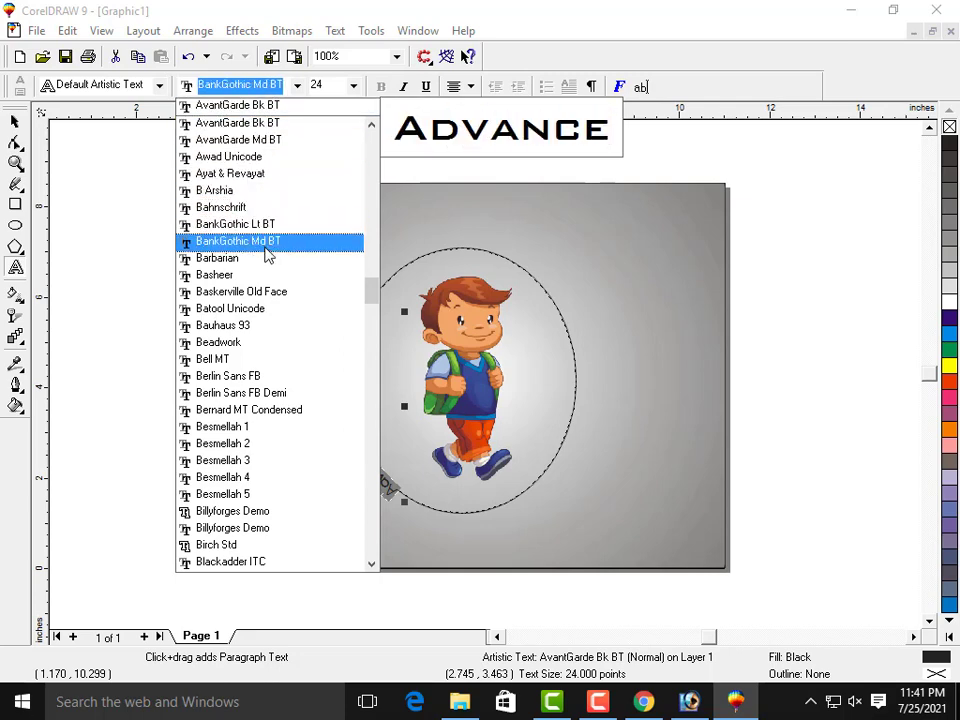
{"action": "scroll", "coordinate": [267, 257], "scroll_direction": "down", "scroll_amount": 1}
{"action": "scroll", "coordinate": [267, 260], "scroll_direction": "down", "scroll_amount": 2}
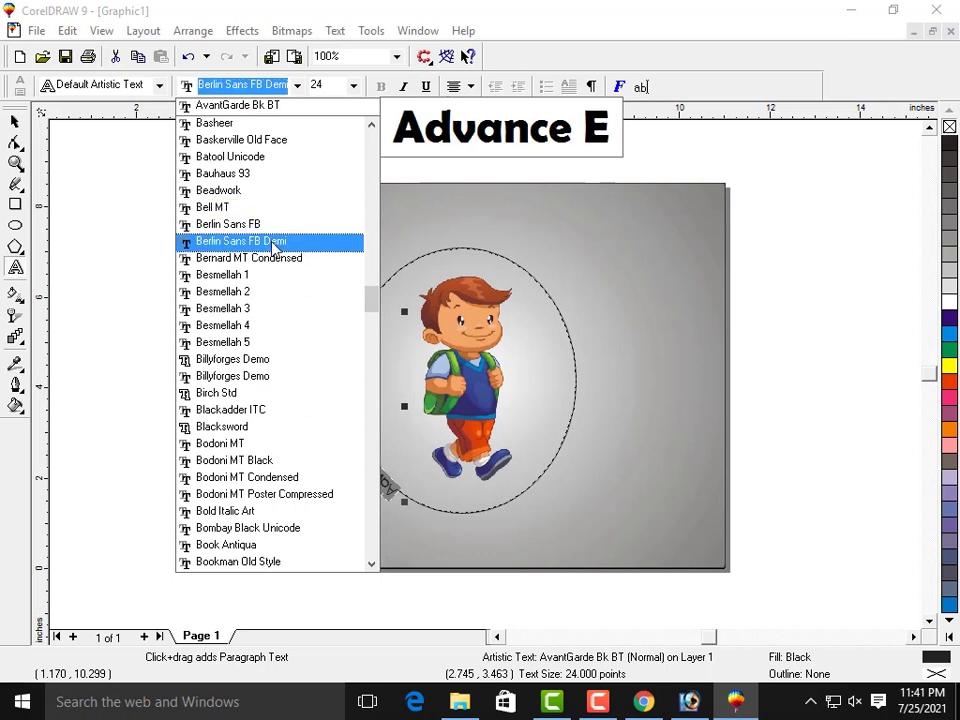
{"action": "left_click", "coordinate": [272, 243]}
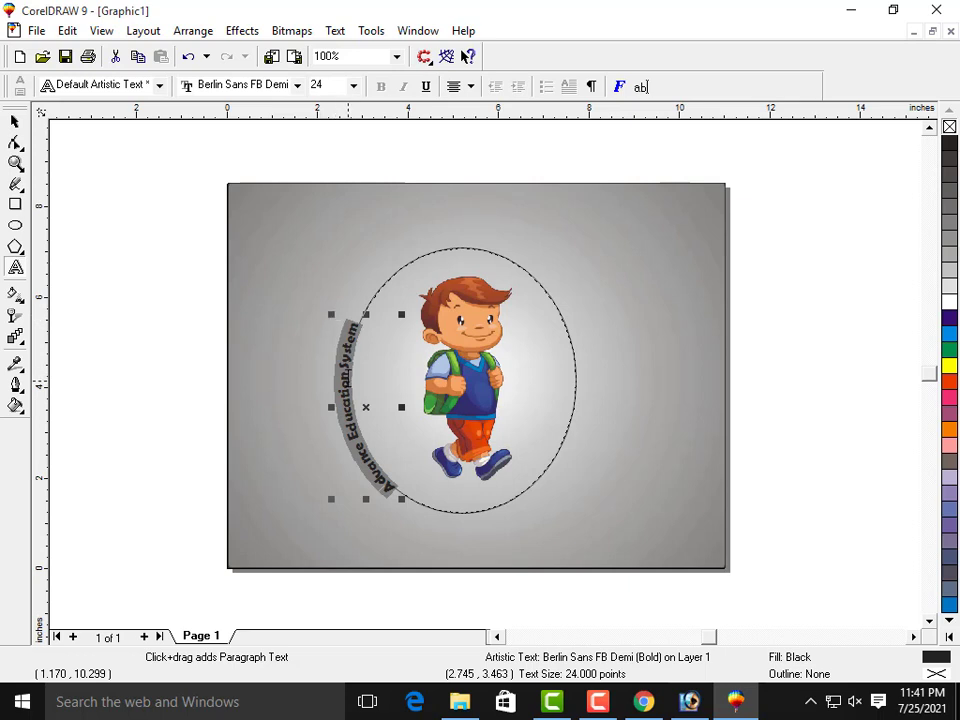
Color the word "Education" in the curved text red.
{"action": "left_click_drag", "start_coordinate": [347, 388], "coordinate": [348, 421]}
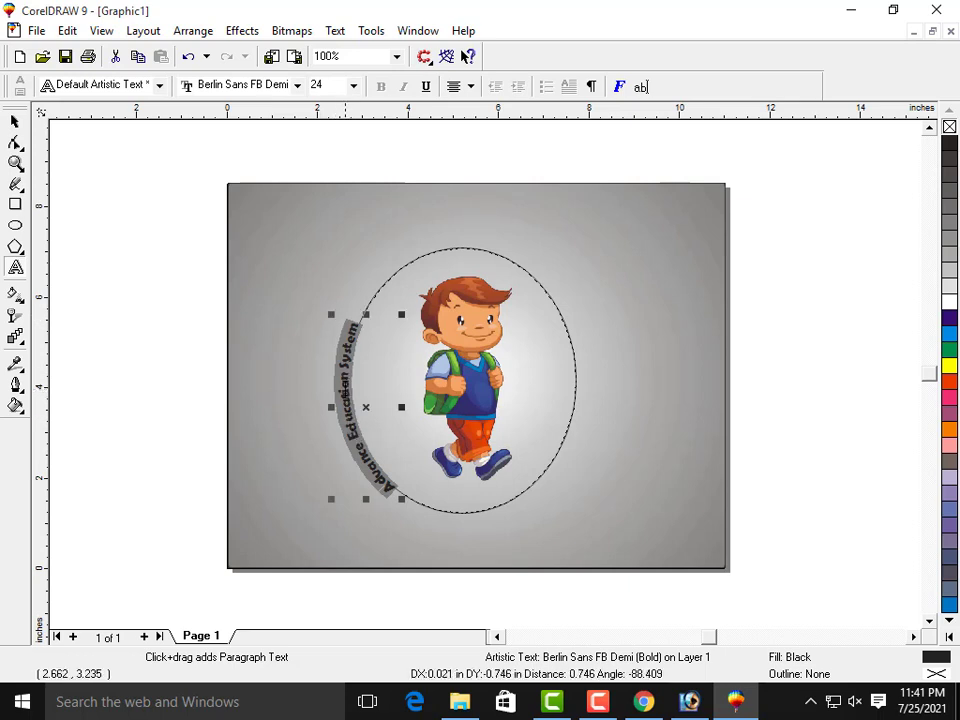
{"action": "left_click", "coordinate": [350, 340]}
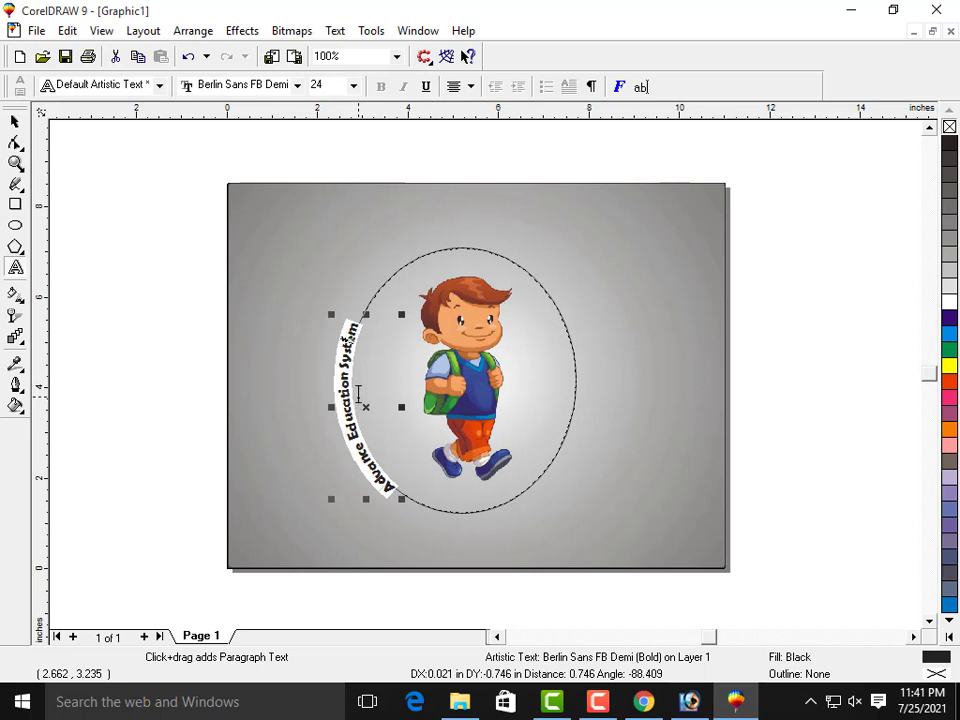
{"action": "type", "text": "e"}
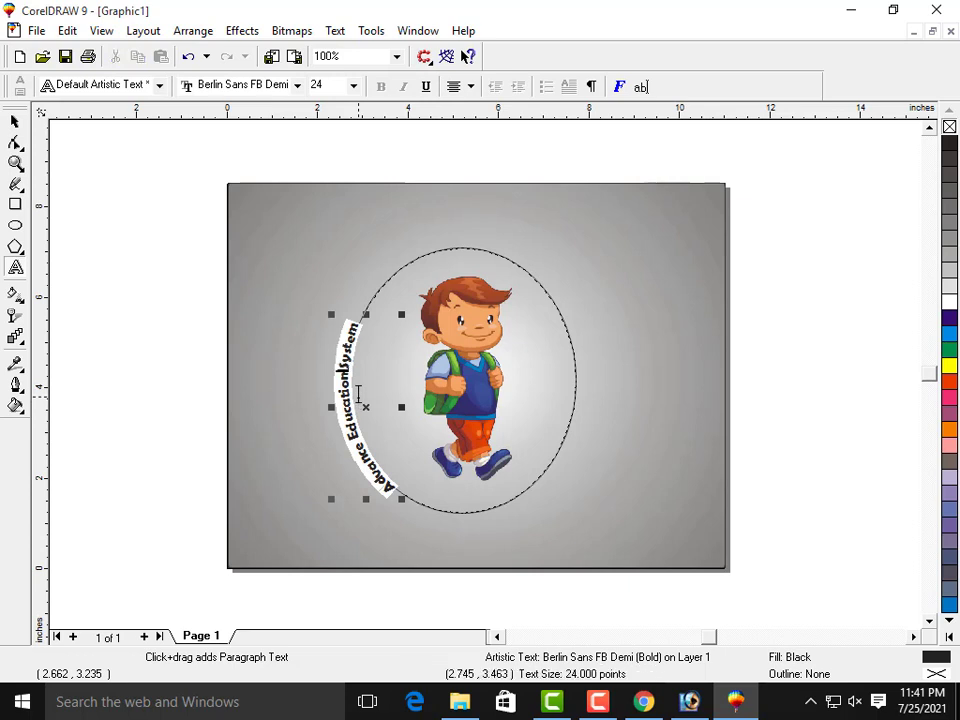
{"action": "key", "text": "shift+End"}
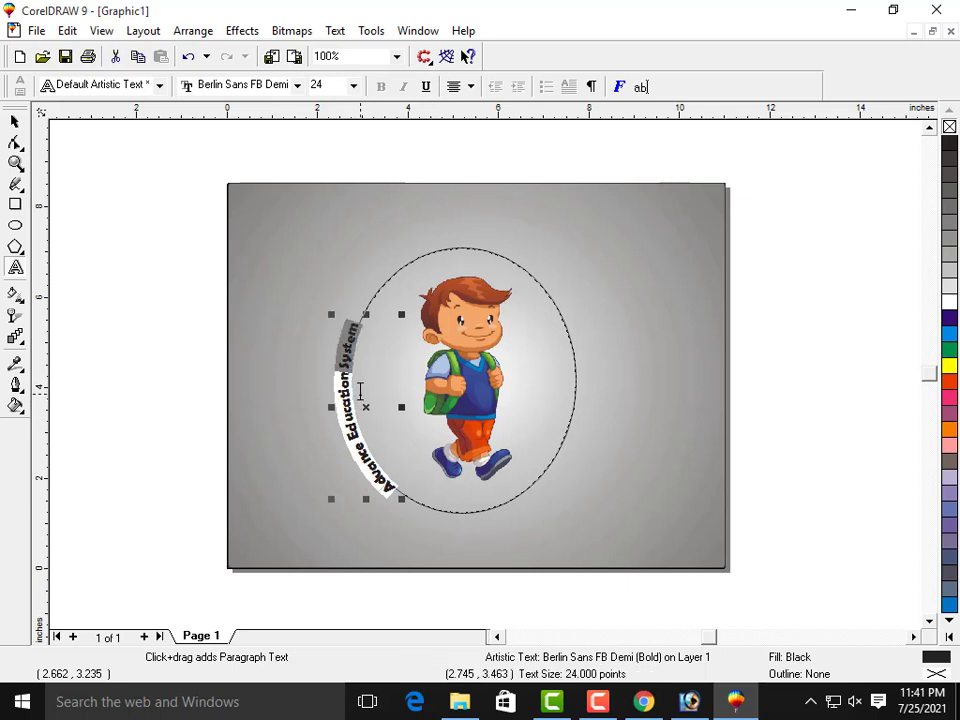
{"action": "key", "text": "shift+Left"}
{"action": "key", "text": "shift+Left"}
{"action": "key", "text": "shift+Left"}
{"action": "key", "text": "shift+Left"}
{"action": "key", "text": "shift+Left"}
{"action": "key", "text": "shift+Left"}
{"action": "key", "text": "shift+Left"}
{"action": "key", "text": "shift+Left"}
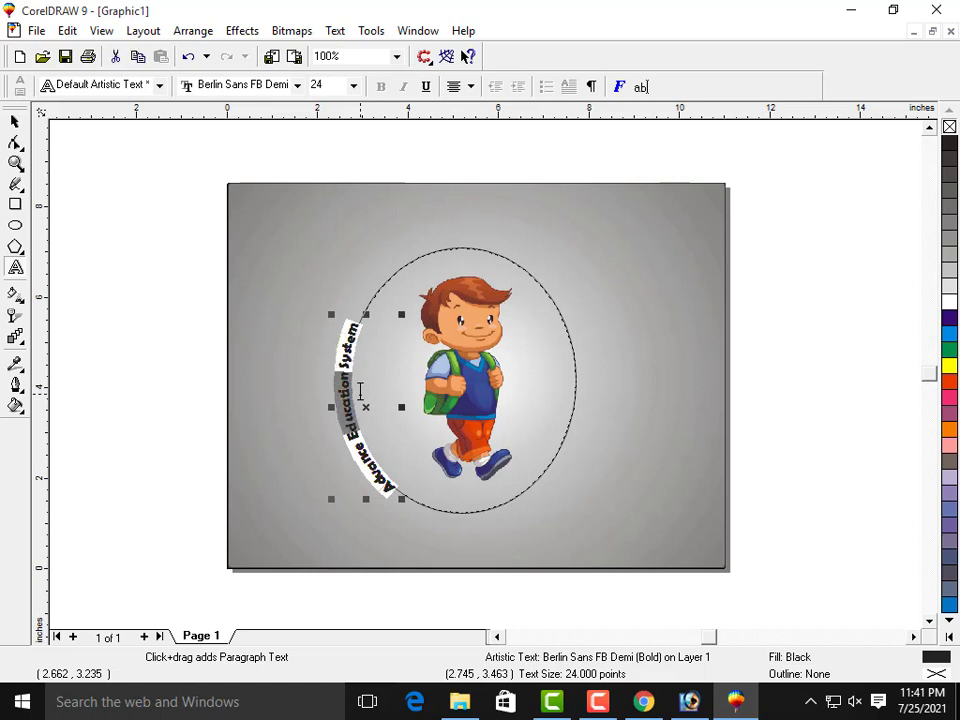
{"action": "left_click", "coordinate": [947, 383]}
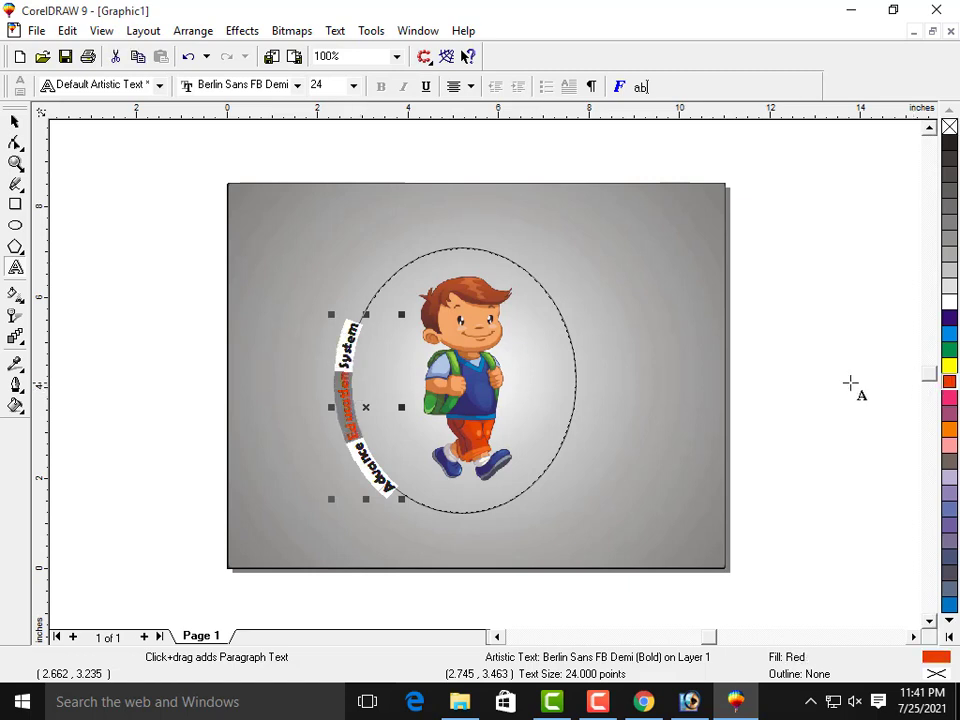
{"action": "key", "text": "Left"}
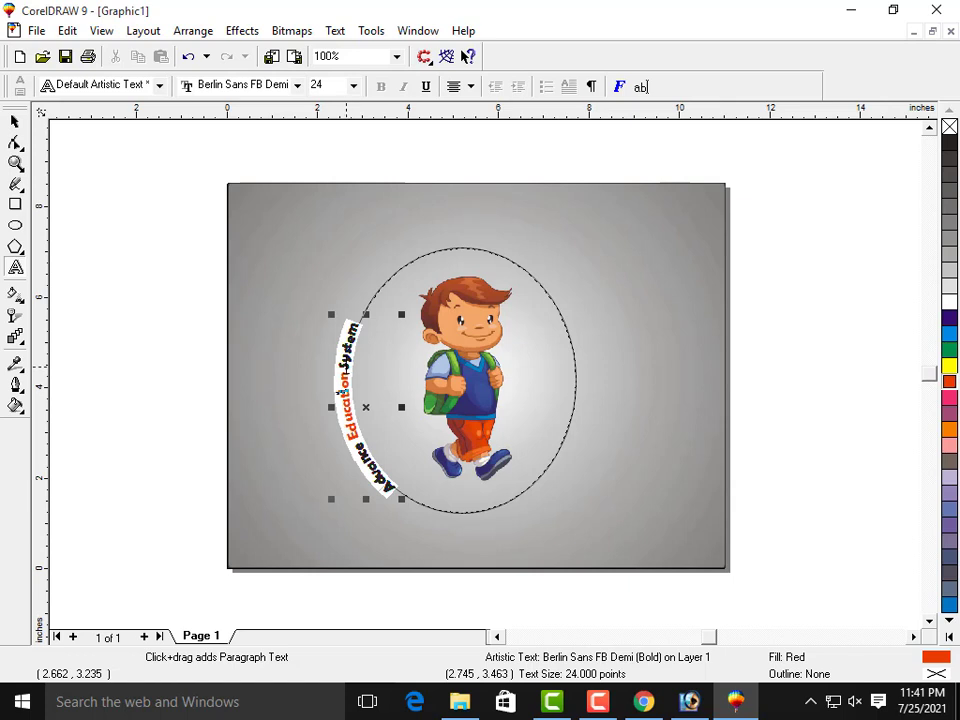
Color the words "System" and "Advance" in the curved text cyan.
{"action": "double_click", "coordinate": [358, 318]}
{"action": "left_click", "coordinate": [949, 333]}
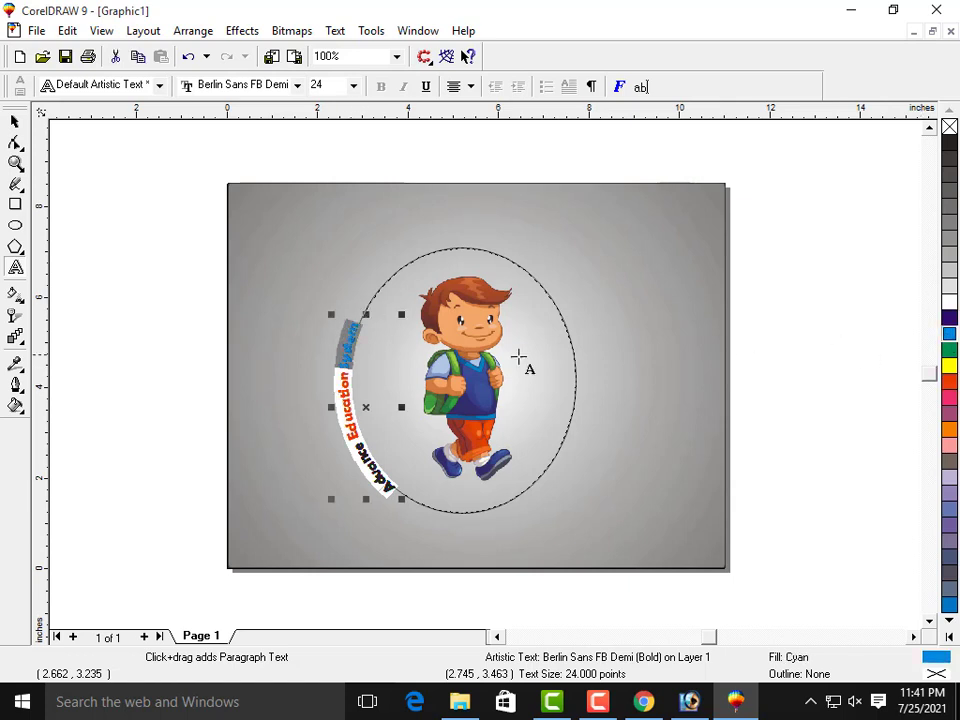
{"action": "left_click_drag", "start_coordinate": [358, 442], "coordinate": [389, 486]}
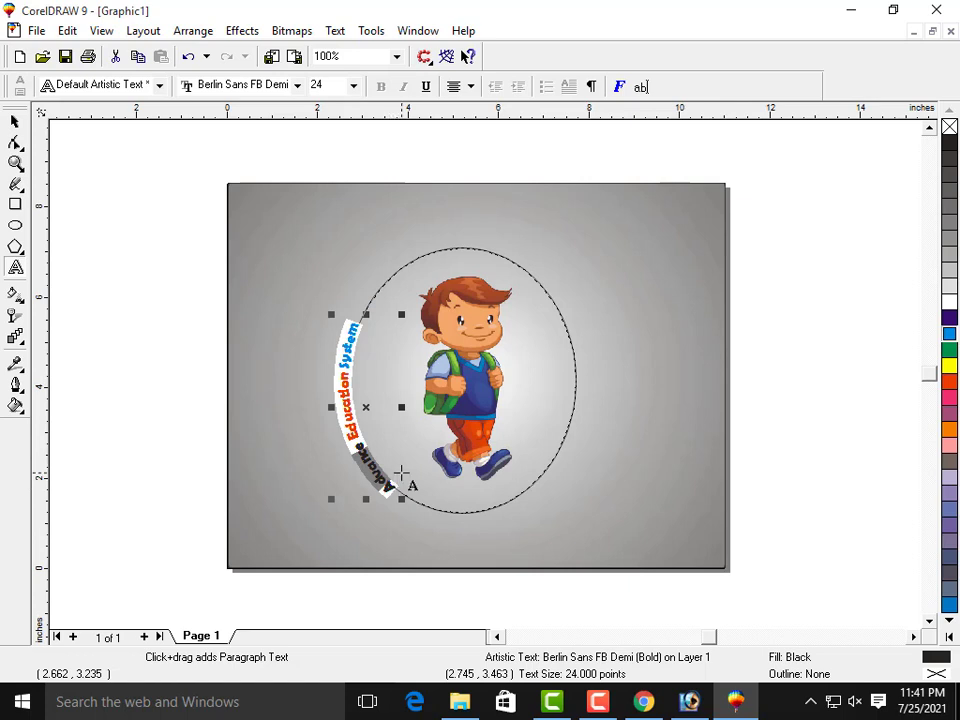
{"action": "left_click", "coordinate": [400, 471]}
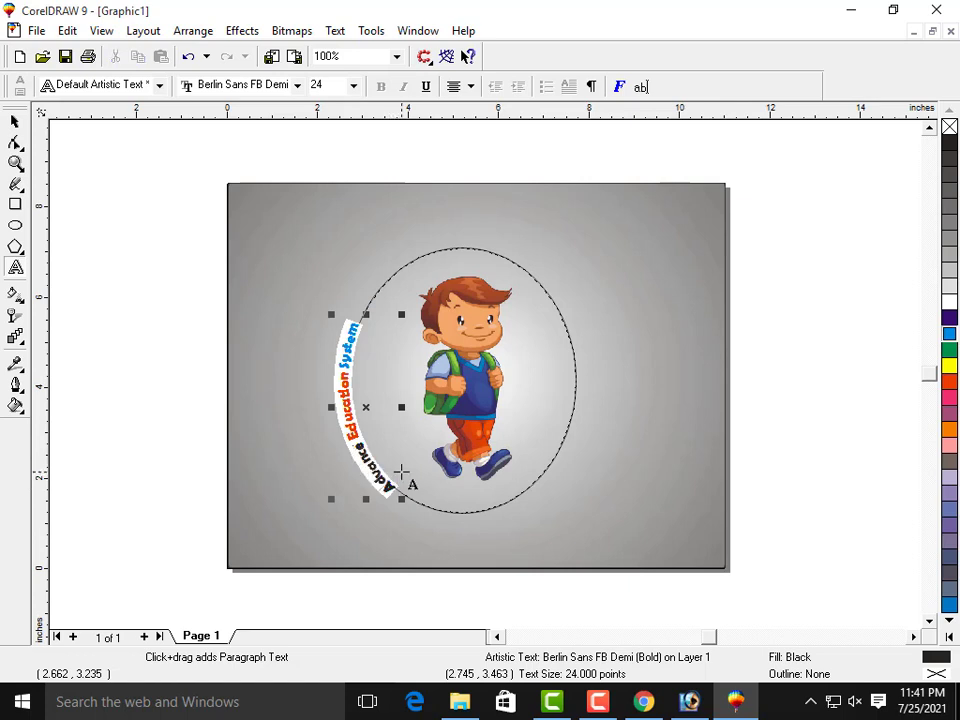
{"action": "double_click", "coordinate": [402, 470]}
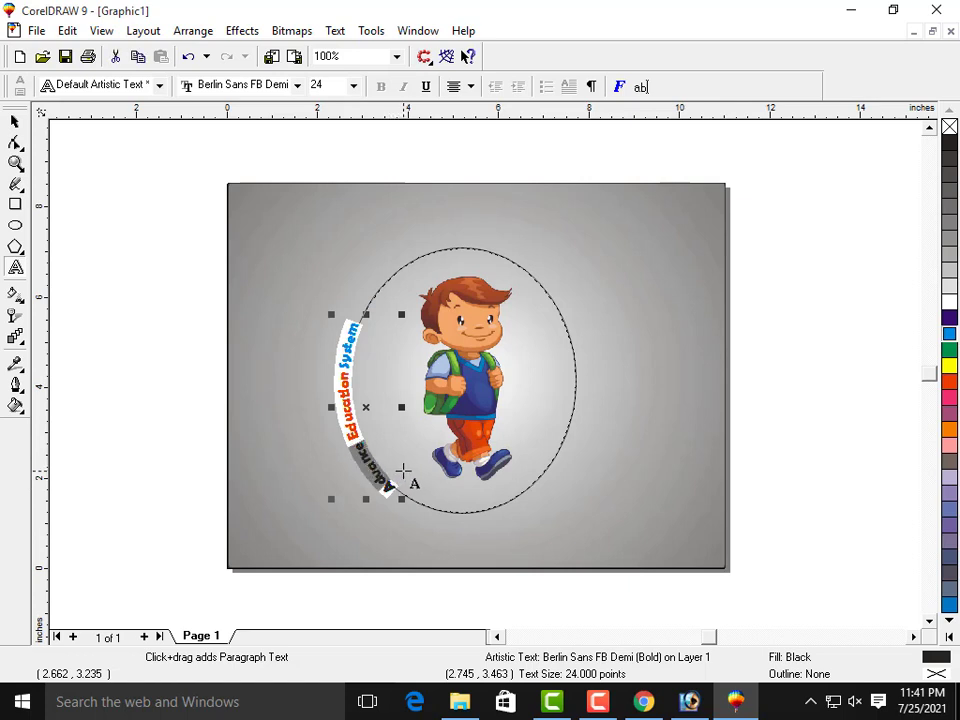
{"action": "left_click", "coordinate": [954, 335]}
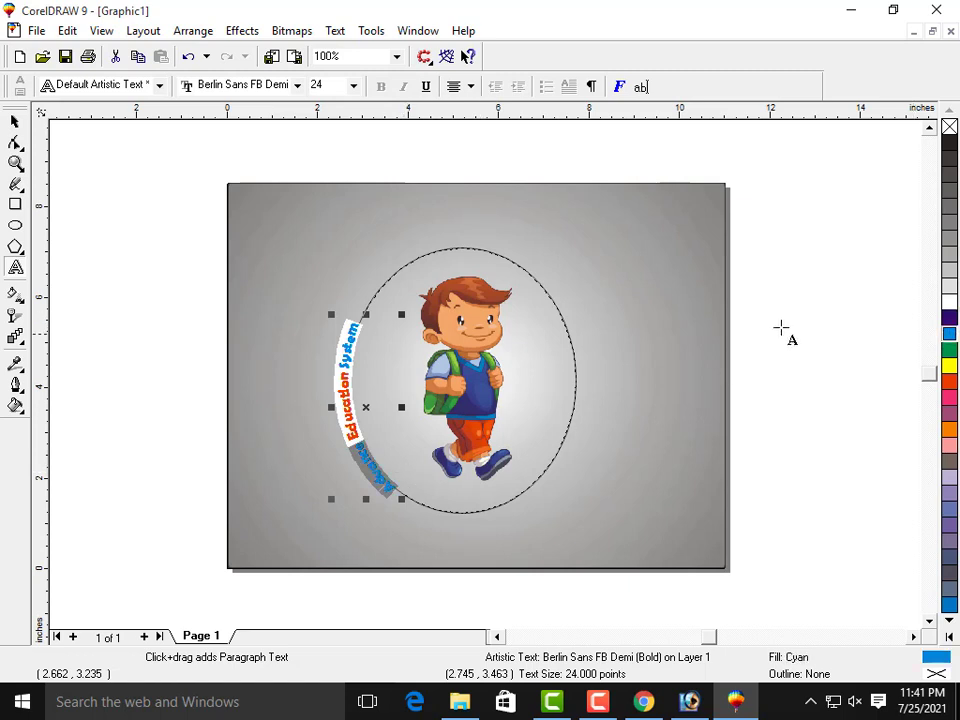
Enlarge the curved text to about 67 points so it wraps around more of the ellipse, and deselect it.
{"action": "left_click", "coordinate": [15, 120]}
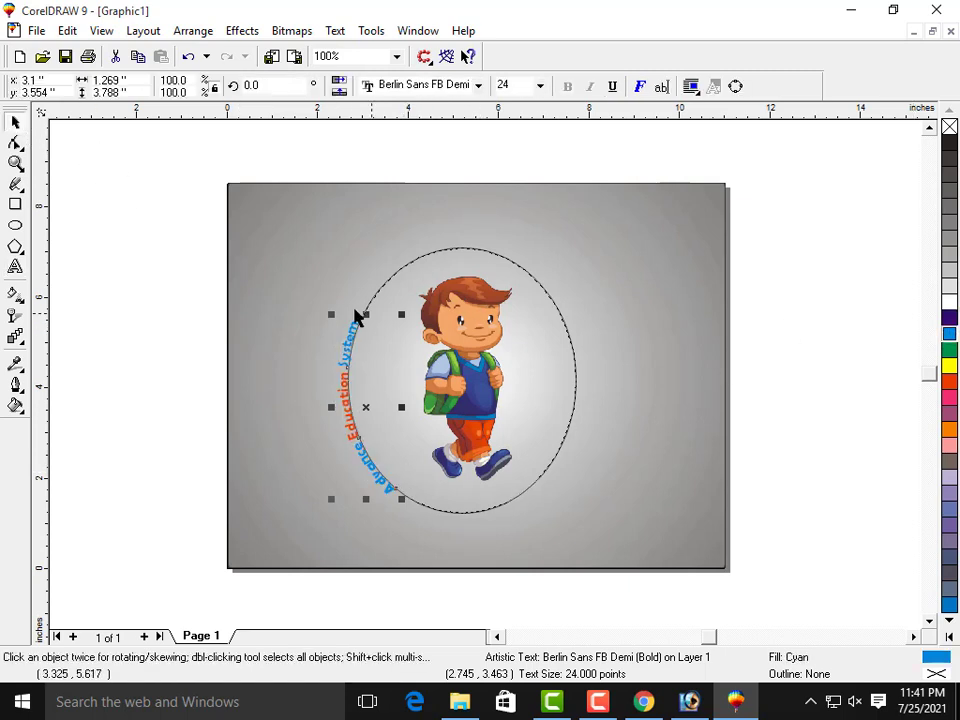
{"action": "left_click_drag", "start_coordinate": [401, 316], "coordinate": [541, 248]}
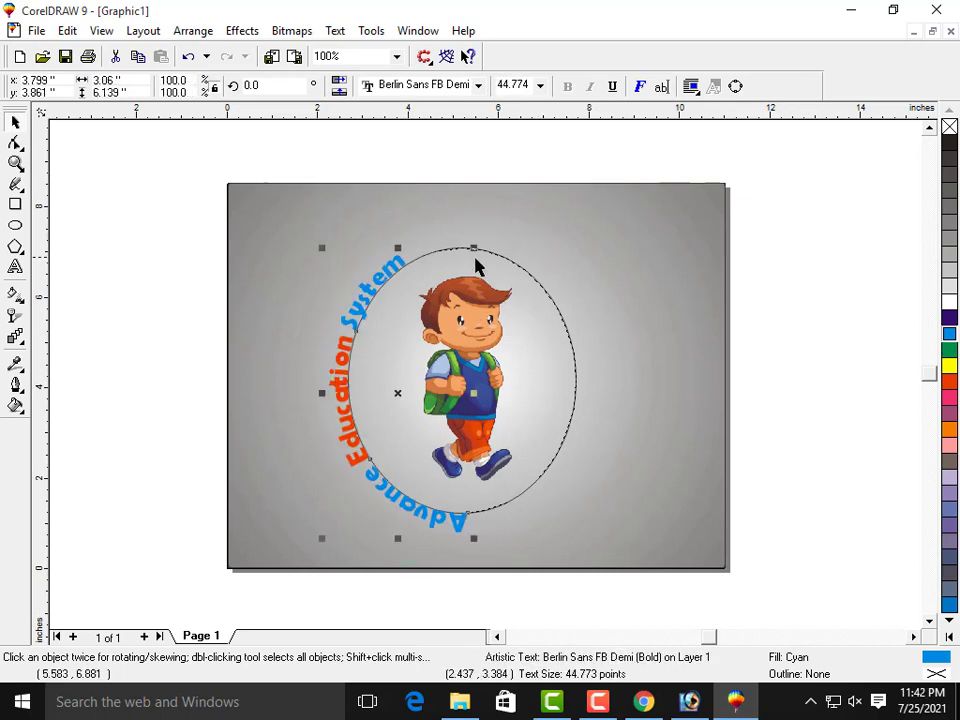
{"action": "left_click_drag", "start_coordinate": [476, 244], "coordinate": [592, 166]}
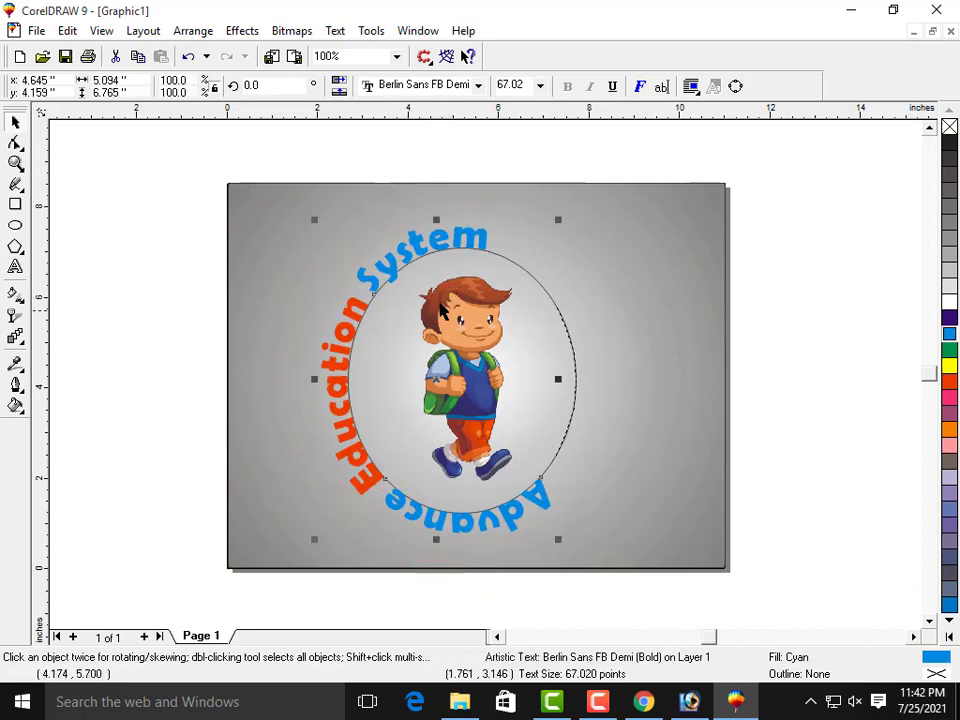
{"action": "left_click", "coordinate": [851, 315]}
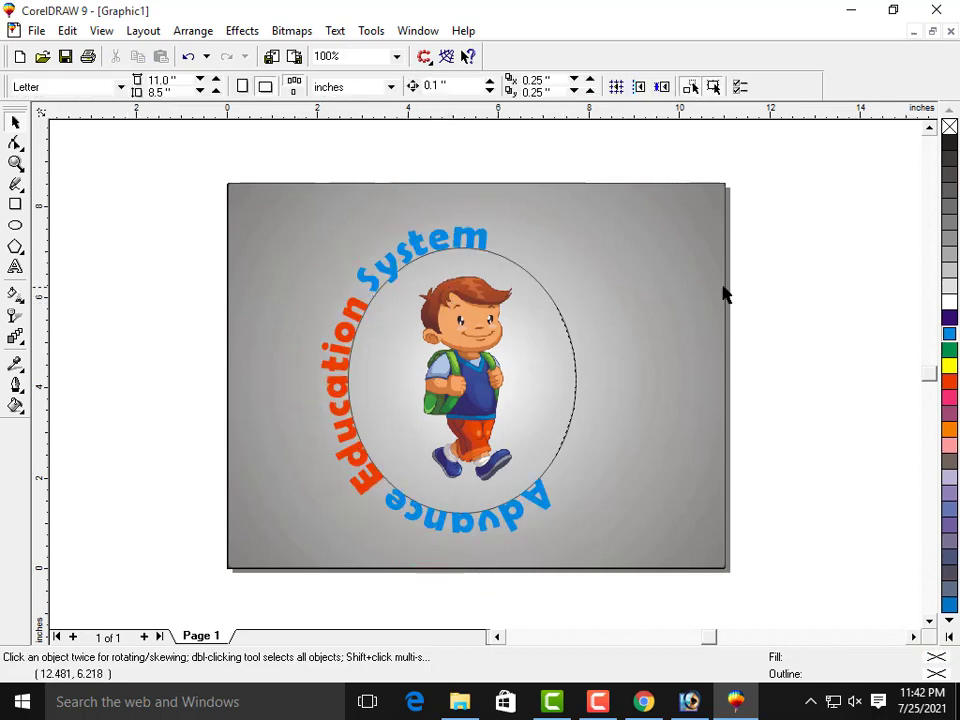
Try offsetting the curved text from the ellipse by 0.25 and -0.2 inches, and restore the distance to 0.0.
{"action": "left_click", "coordinate": [383, 262]}
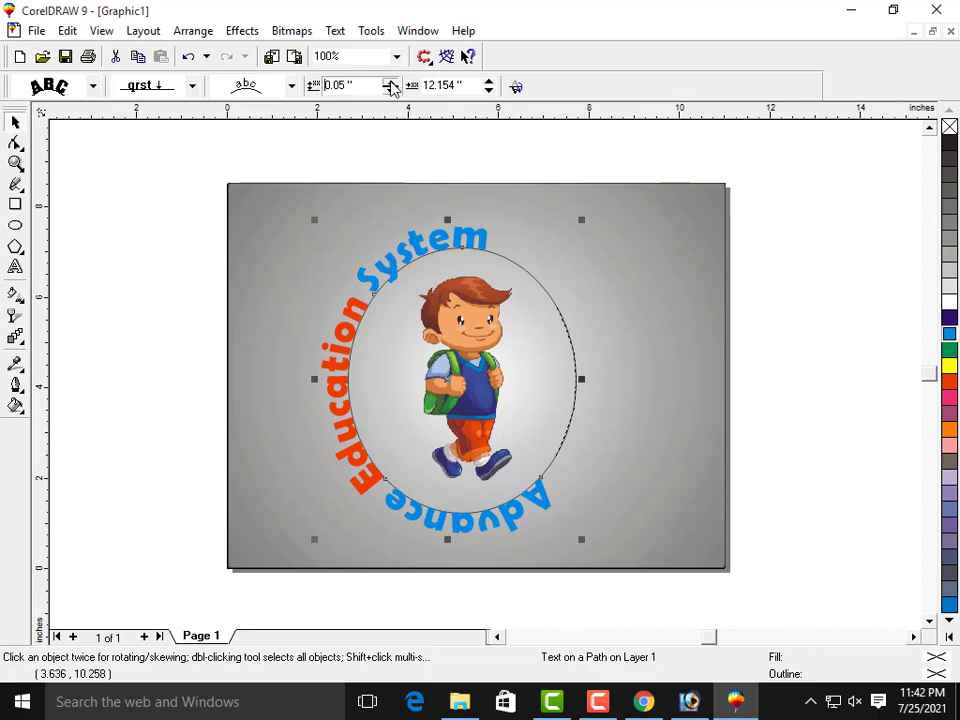
{"action": "left_click", "coordinate": [389, 83]}
{"action": "left_click", "coordinate": [389, 83]}
{"action": "left_click", "coordinate": [389, 83]}
{"action": "left_click", "coordinate": [389, 83]}
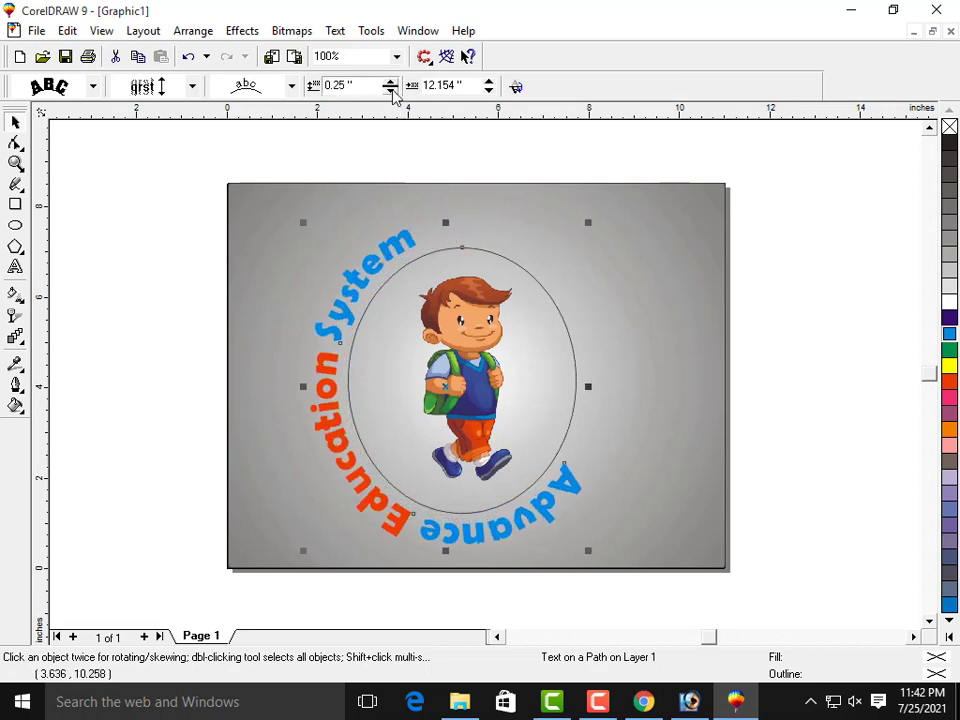
{"action": "left_click", "coordinate": [392, 91]}
{"action": "left_click", "coordinate": [392, 91]}
{"action": "left_click", "coordinate": [392, 91]}
{"action": "left_click", "coordinate": [392, 91]}
{"action": "left_click", "coordinate": [392, 91]}
{"action": "left_click", "coordinate": [392, 91]}
{"action": "left_click", "coordinate": [392, 91]}
{"action": "left_click", "coordinate": [392, 91]}
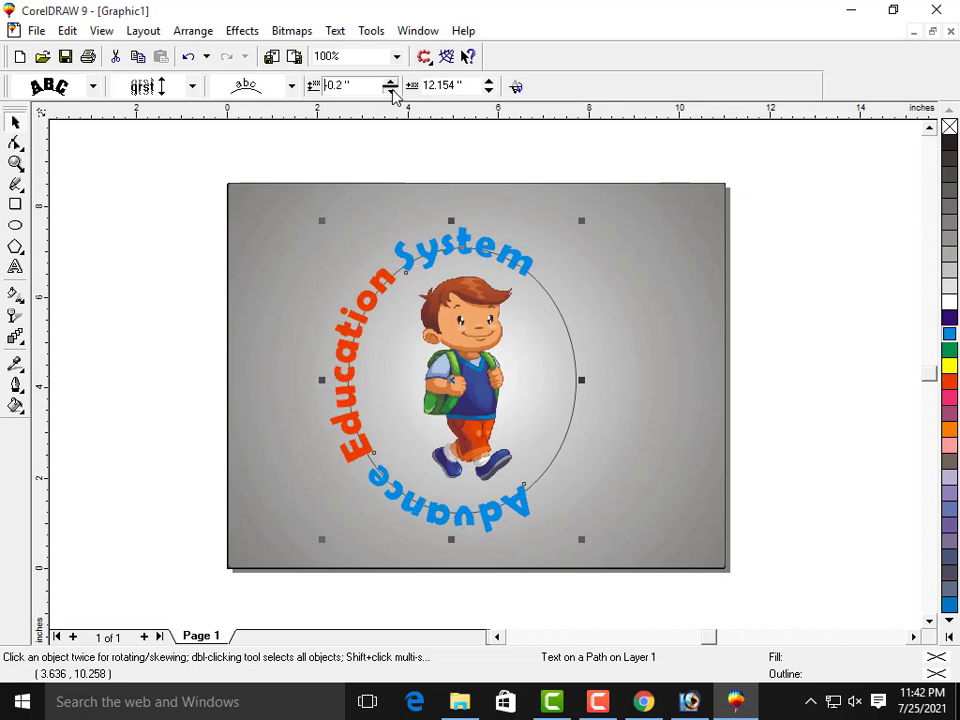
{"action": "left_click", "coordinate": [392, 91]}
{"action": "left_click", "coordinate": [392, 91]}
{"action": "left_click", "coordinate": [390, 84]}
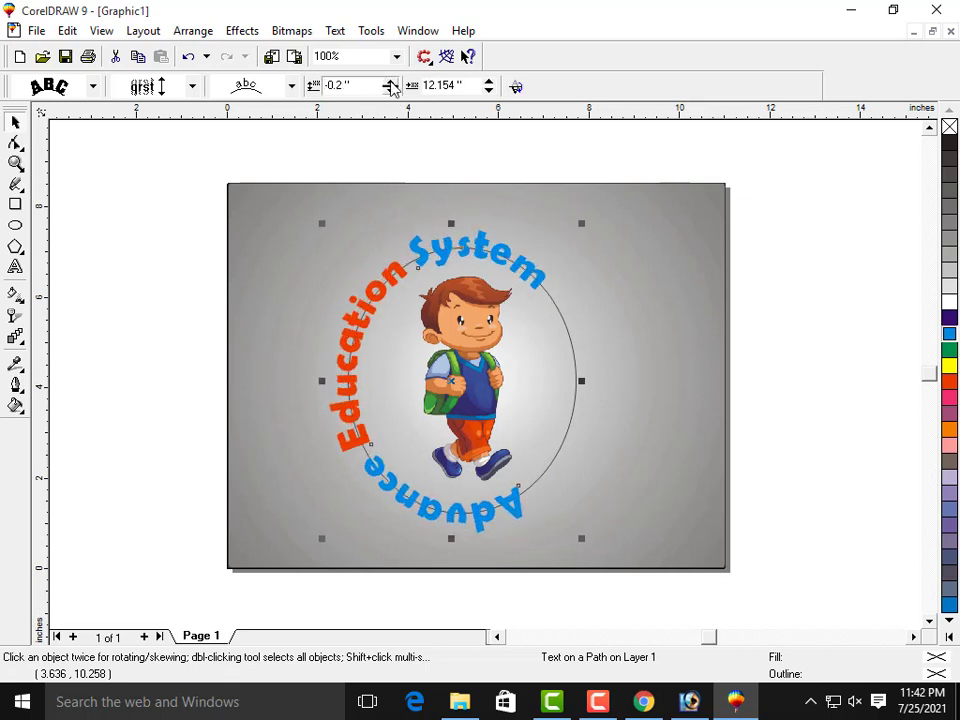
{"action": "left_click", "coordinate": [390, 84]}
{"action": "left_click", "coordinate": [390, 84]}
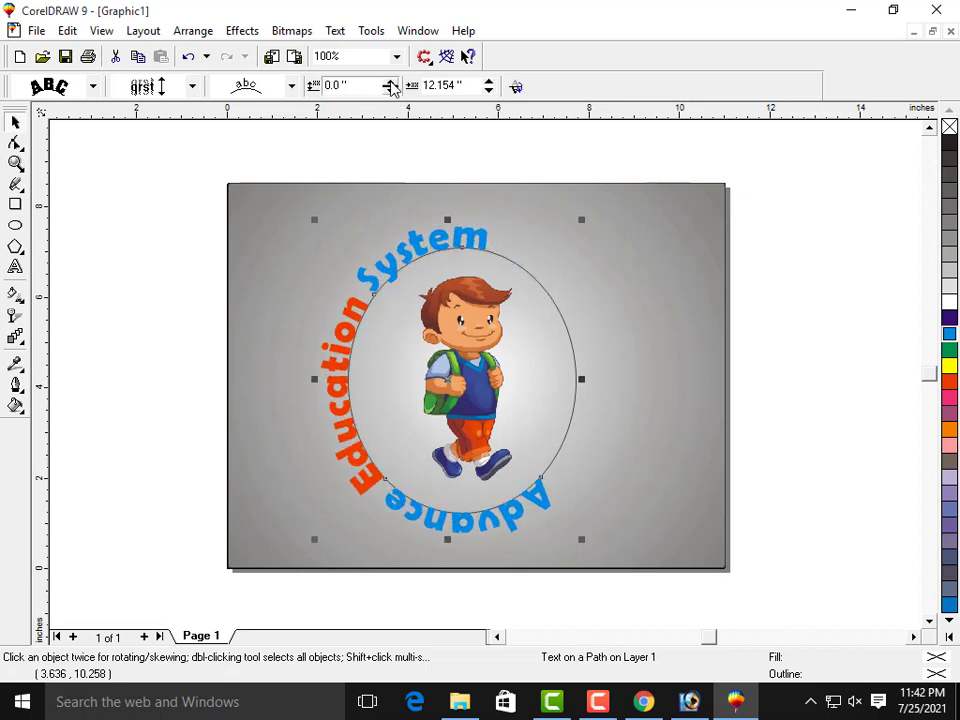
Slide the curved text clockwise along the ellipse to a horizontal offset of 13.904 inches, keeping its distance from the path at 0.0.
{"action": "left_click", "coordinate": [488, 84]}
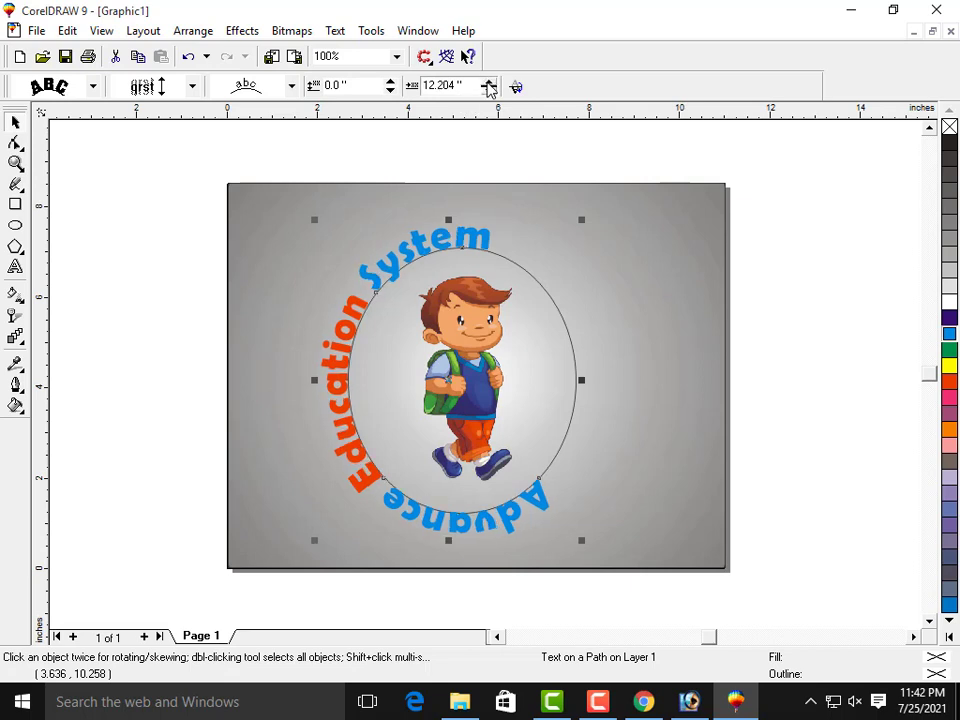
{"action": "left_click", "coordinate": [488, 84]}
{"action": "left_click", "coordinate": [488, 84]}
{"action": "left_click", "coordinate": [488, 84]}
{"action": "left_click", "coordinate": [488, 84]}
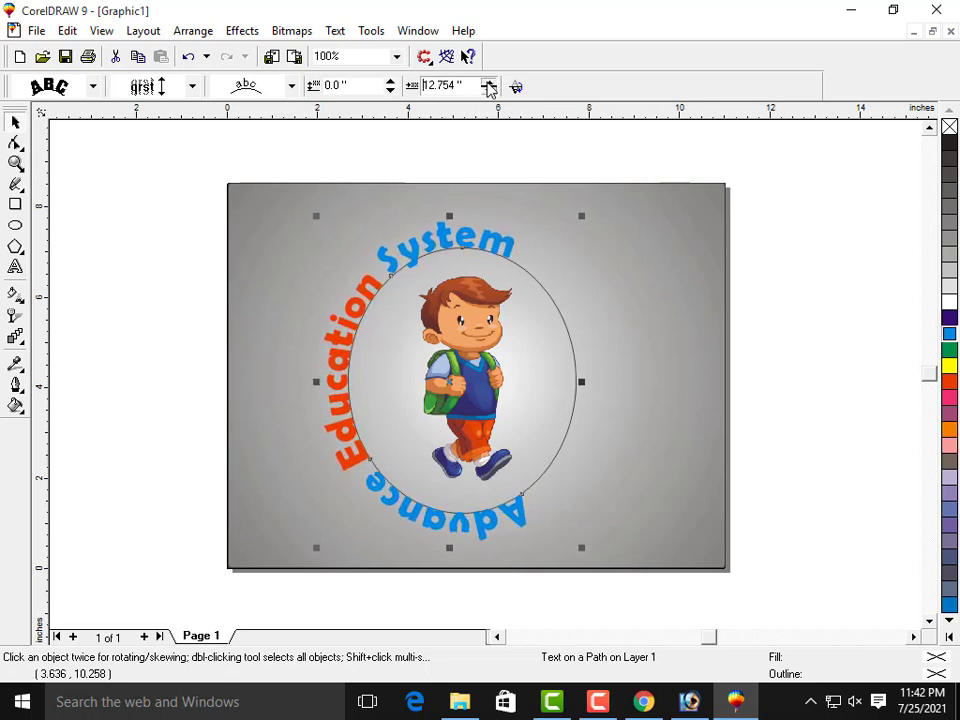
{"action": "left_click", "coordinate": [488, 84]}
{"action": "left_click", "coordinate": [488, 84]}
{"action": "left_click", "coordinate": [488, 84]}
{"action": "left_click", "coordinate": [488, 84]}
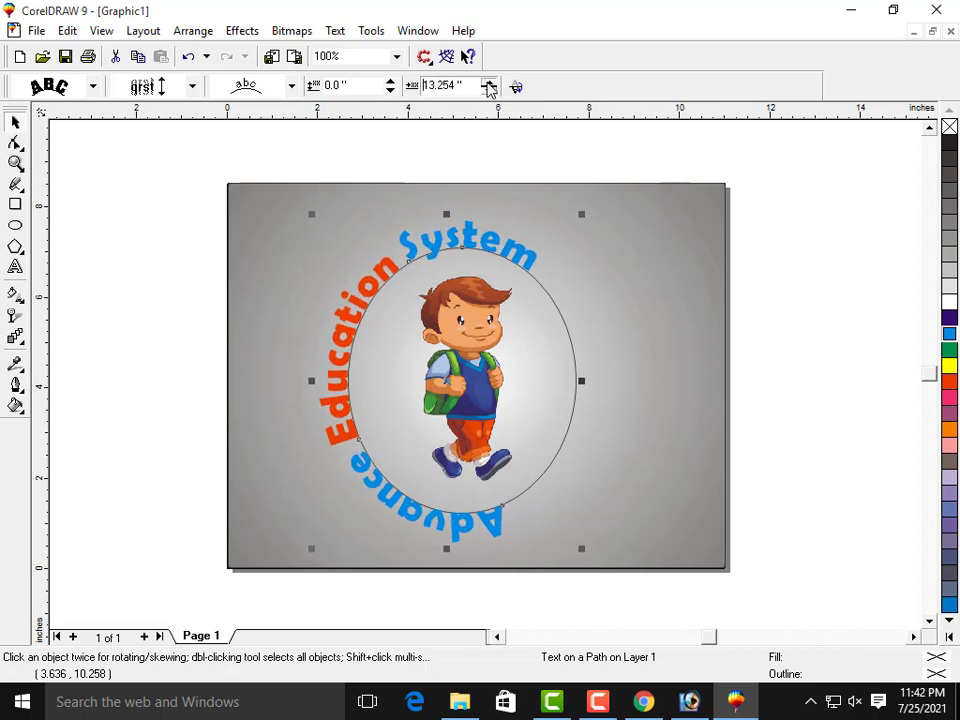
{"action": "left_click", "coordinate": [488, 84]}
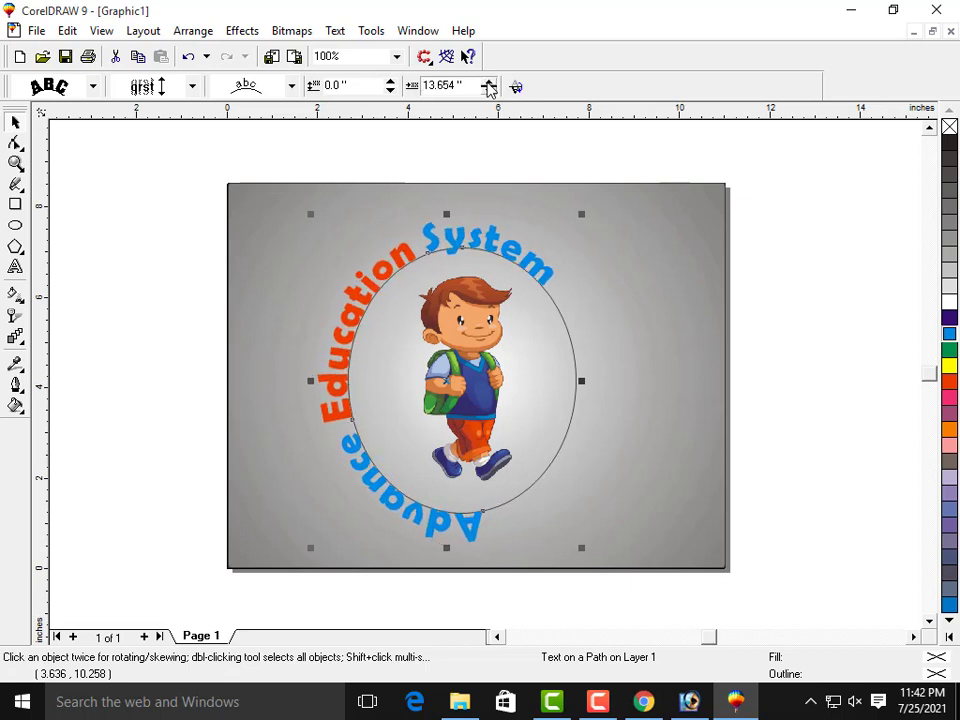
{"action": "left_click", "coordinate": [391, 90]}
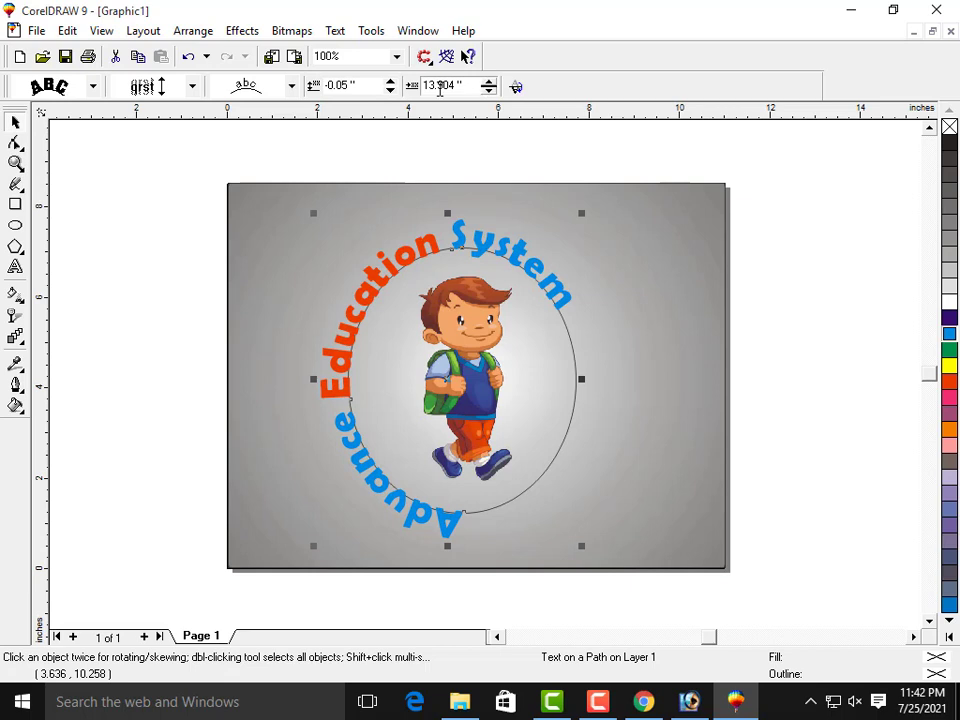
{"action": "left_click", "coordinate": [391, 82]}
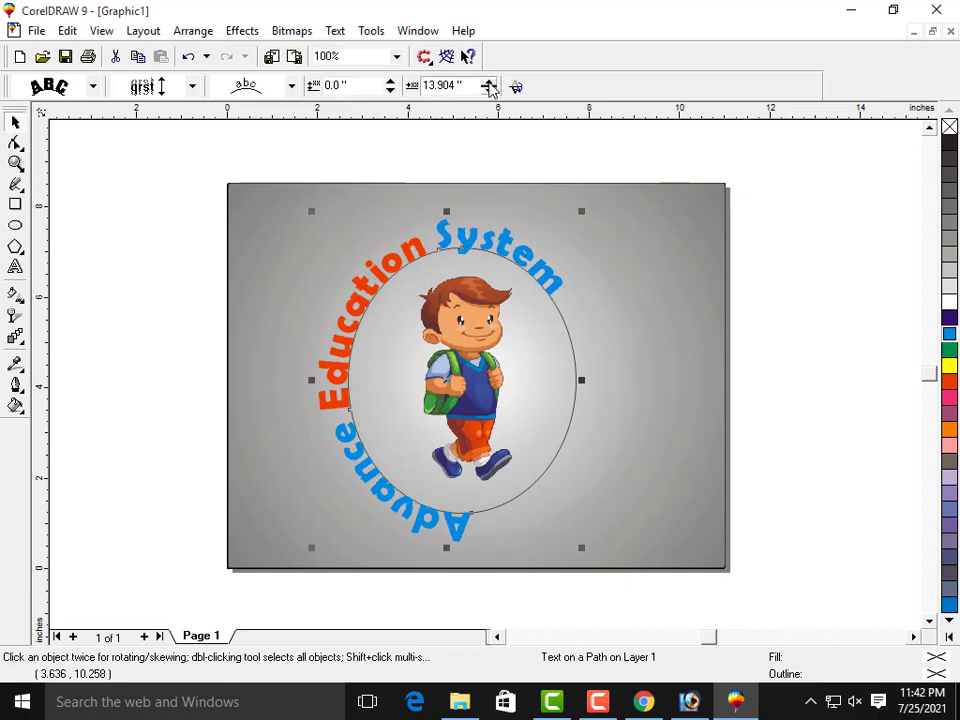
Increase the curved text's horizontal offset to 17.104 inches so "Education" arches over the top of the ellipse.
{"action": "left_click", "coordinate": [489, 83]}
{"action": "left_click", "coordinate": [489, 83]}
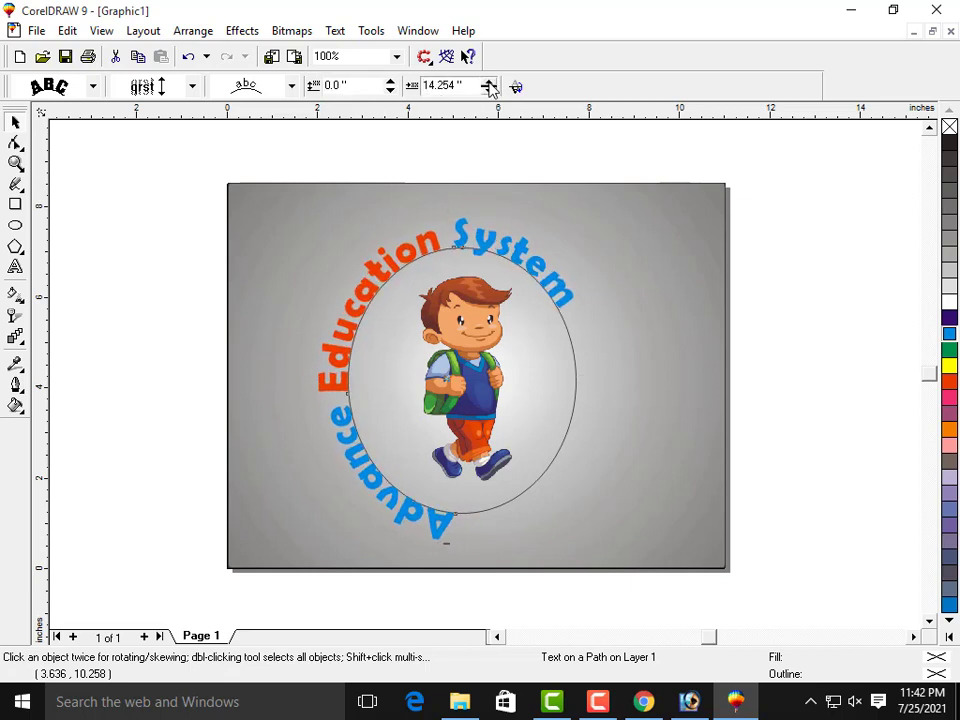
{"action": "left_click", "coordinate": [489, 83]}
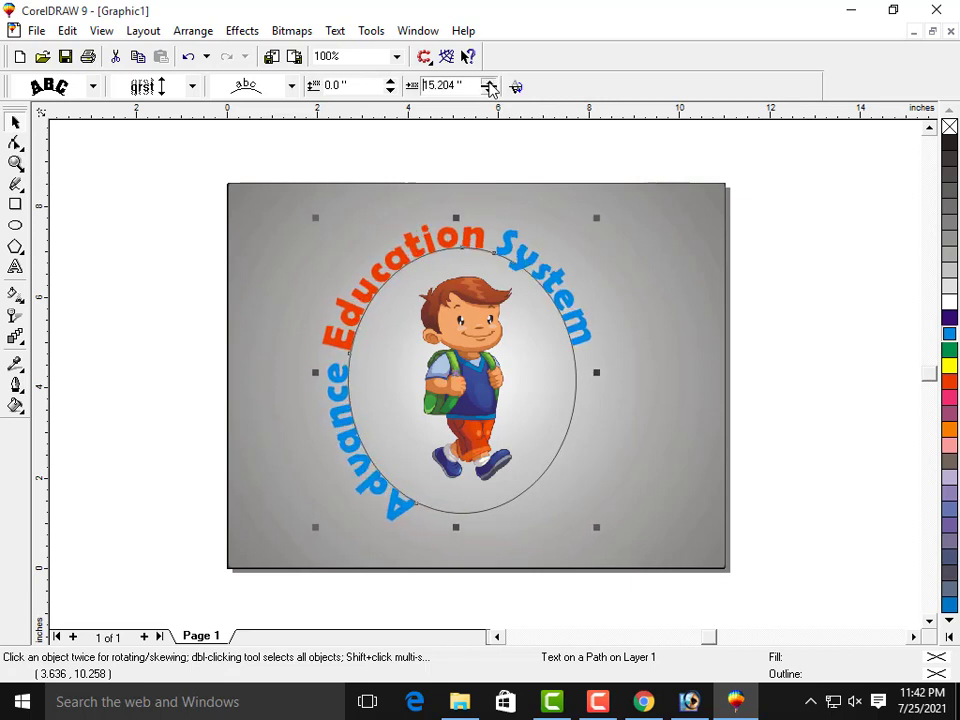
{"action": "left_click", "coordinate": [489, 83]}
{"action": "left_click", "coordinate": [489, 83]}
{"action": "left_click", "coordinate": [489, 83]}
{"action": "left_click", "coordinate": [489, 83]}
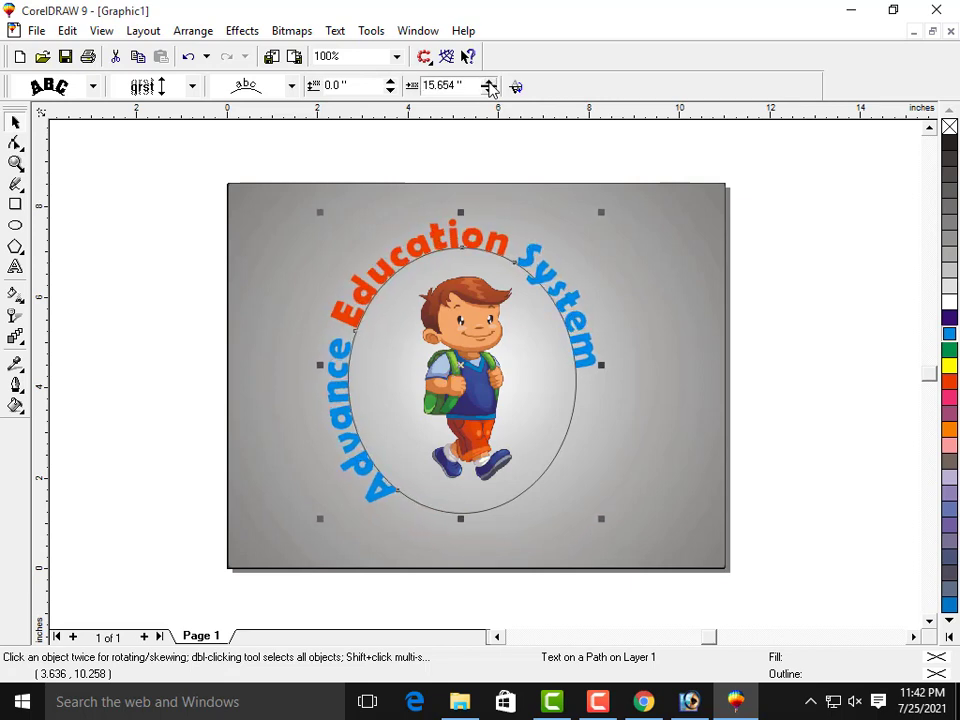
{"action": "left_click", "coordinate": [489, 83]}
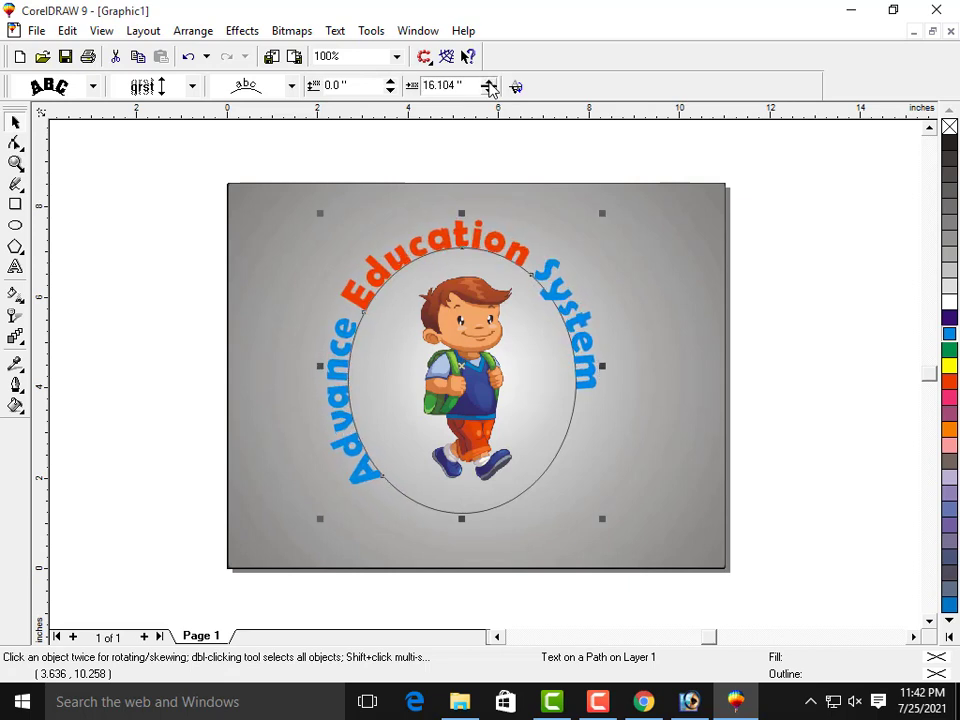
{"action": "left_click", "coordinate": [489, 83]}
{"action": "left_click", "coordinate": [489, 83]}
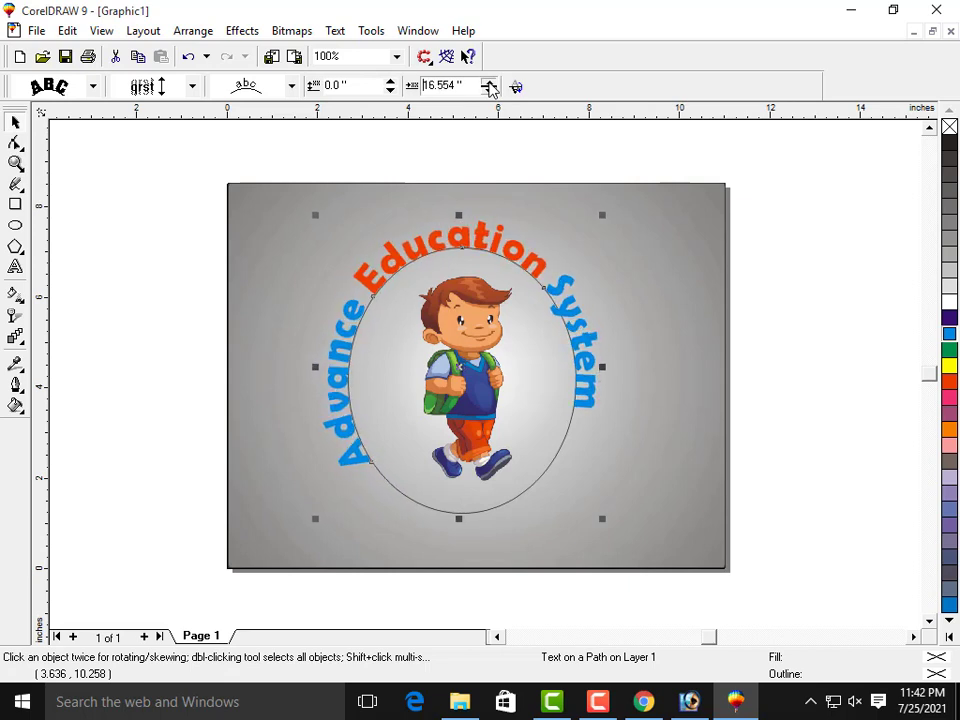
{"action": "left_click", "coordinate": [489, 83]}
{"action": "left_click", "coordinate": [489, 83]}
{"action": "left_click", "coordinate": [489, 82]}
{"action": "left_click", "coordinate": [489, 82]}
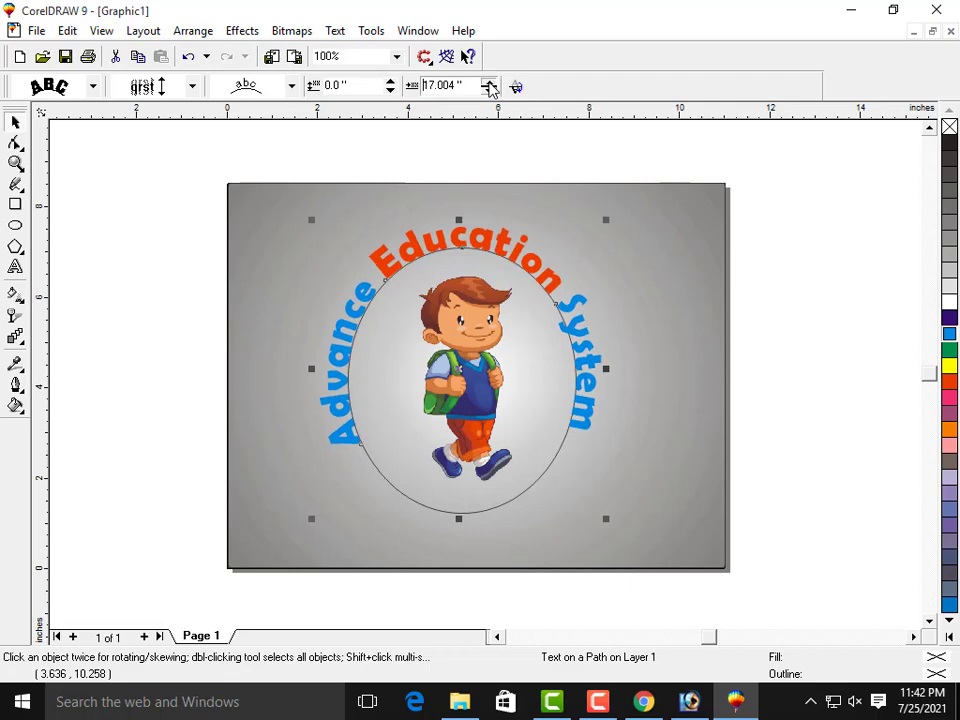
{"action": "left_click", "coordinate": [489, 82]}
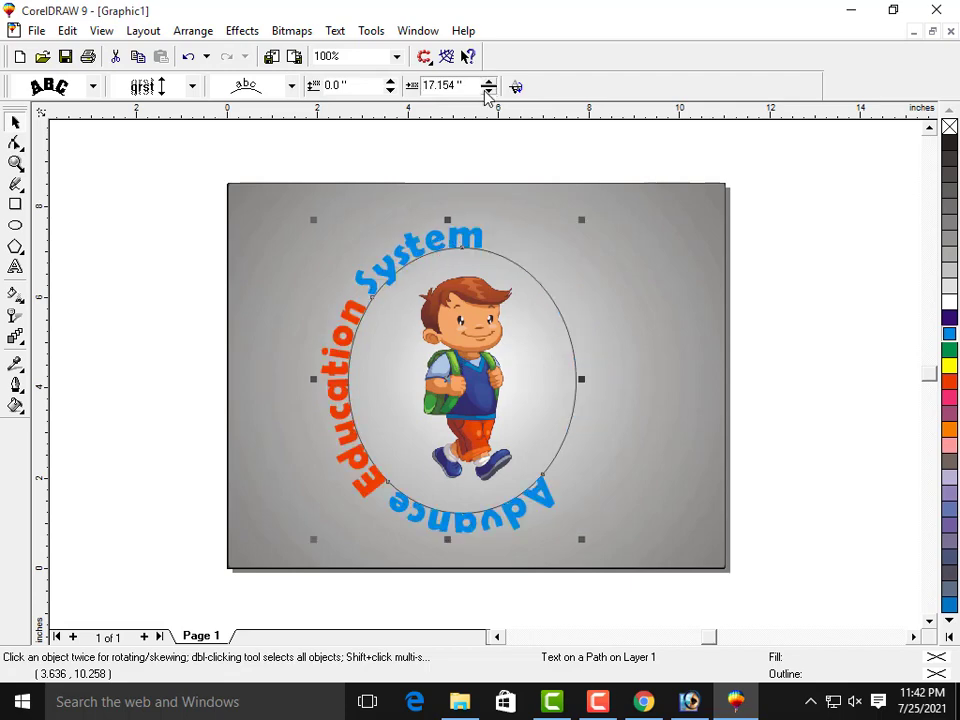
{"action": "left_click", "coordinate": [488, 91]}
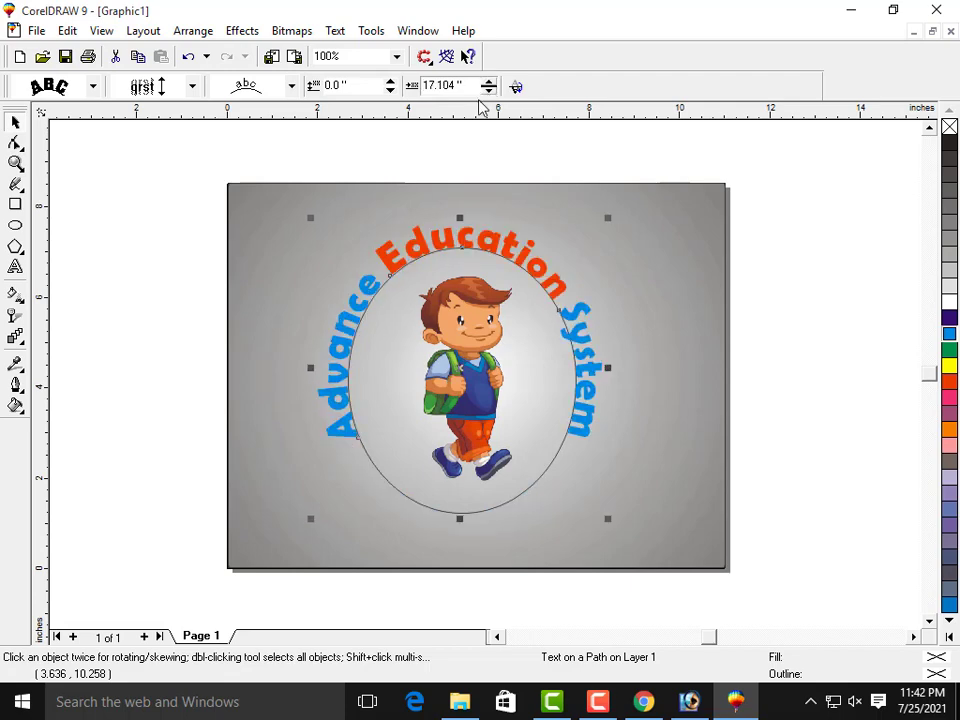
Try removing the ellipse's outline and shrinking the ellipse that carries the curved text.
{"action": "right_click", "coordinate": [949, 128]}
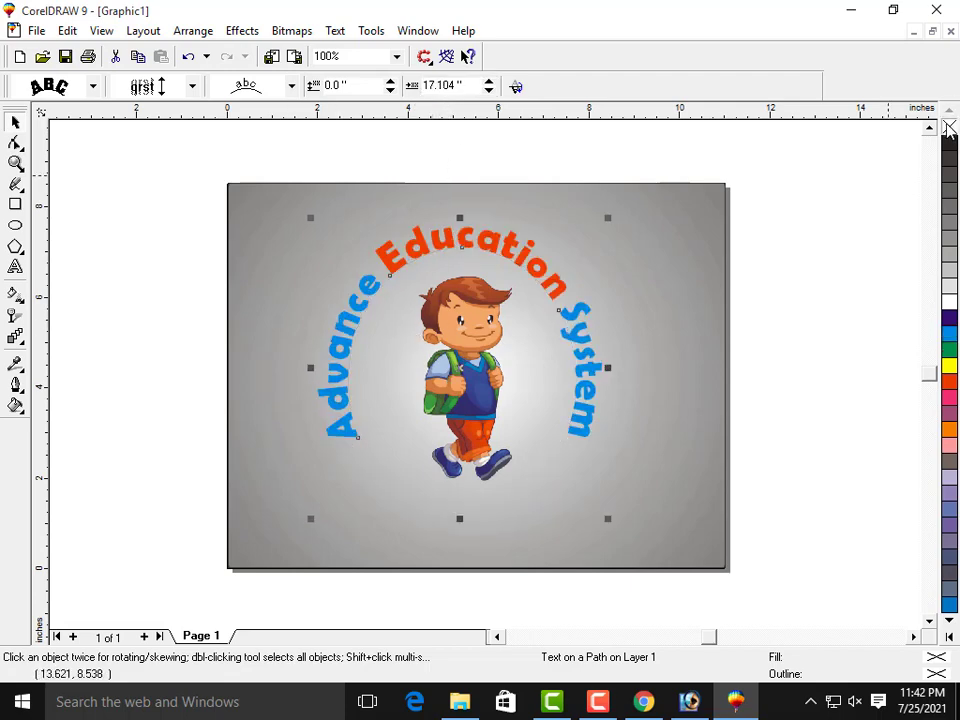
{"action": "left_click", "coordinate": [160, 243]}
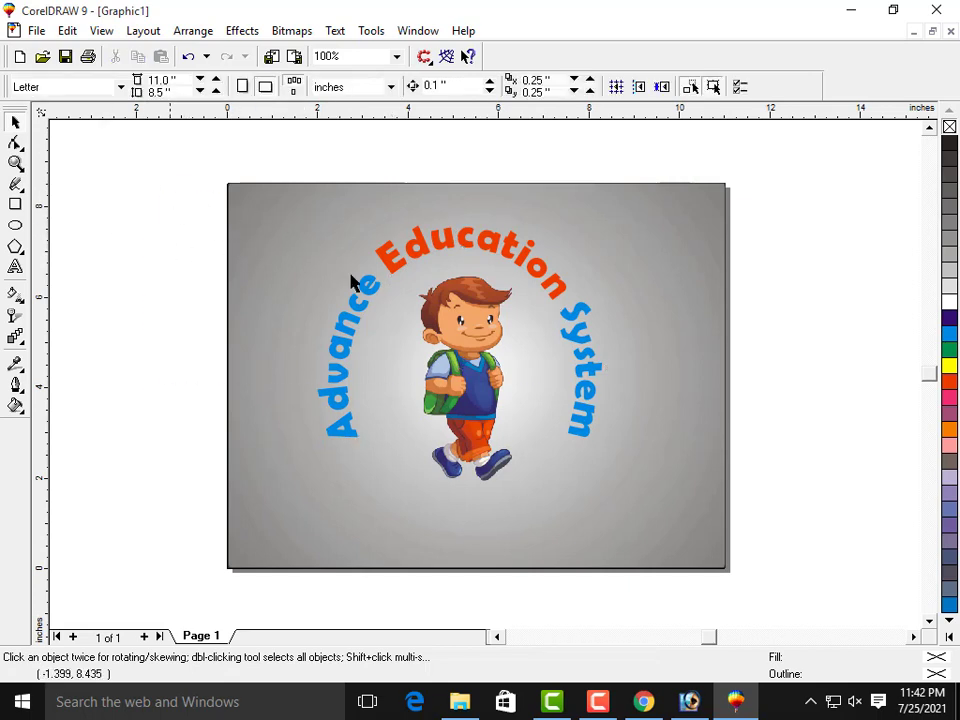
{"action": "left_click_drag", "start_coordinate": [146, 184], "coordinate": [592, 504]}
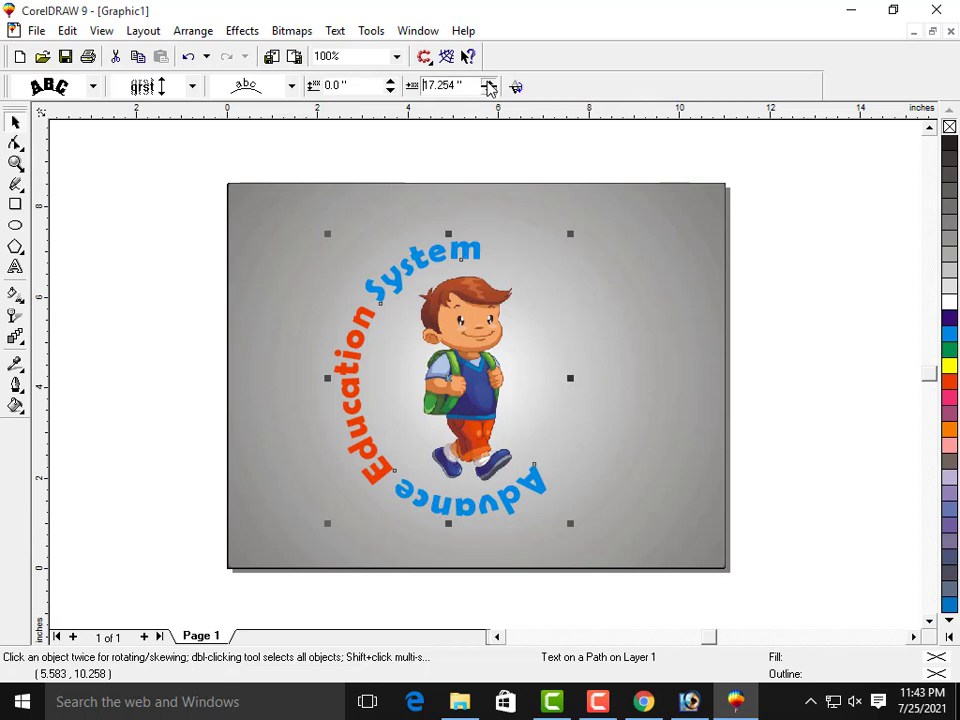
{"action": "left_click", "coordinate": [814, 315]}
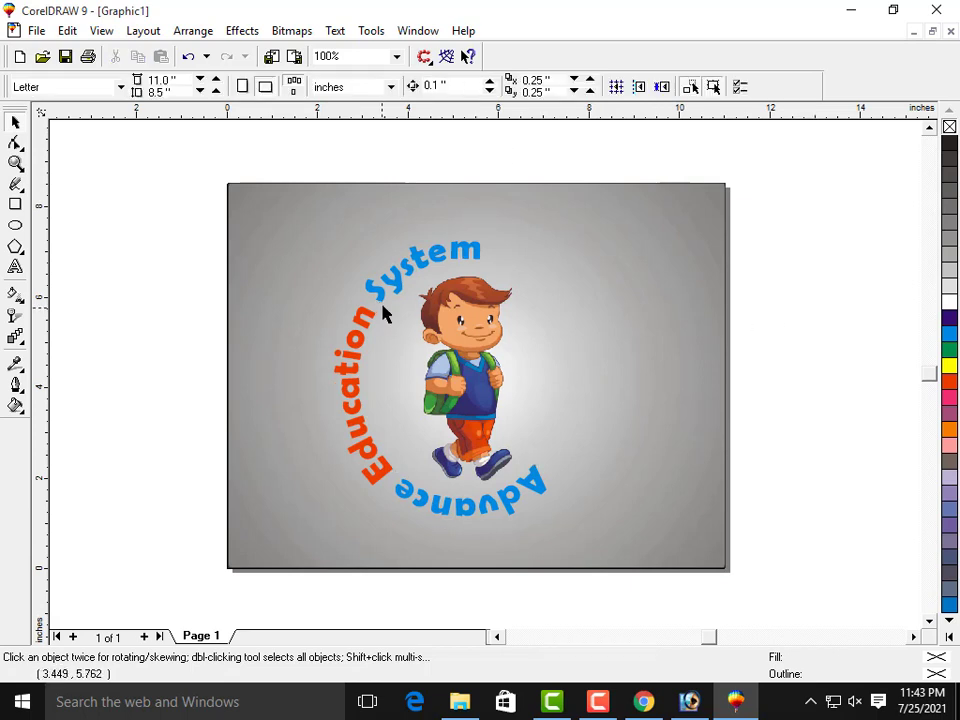
Try sliding the text along the smaller ellipse by raising its horizontal offset.
{"action": "left_click", "coordinate": [375, 274]}
{"action": "left_click", "coordinate": [488, 82]}
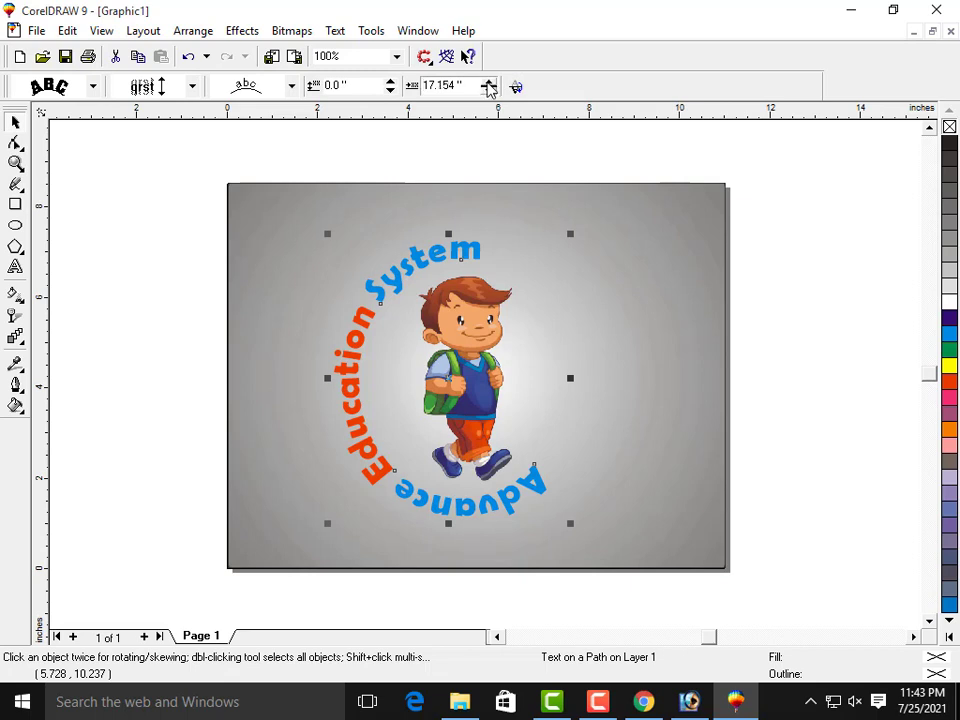
{"action": "left_click", "coordinate": [488, 83]}
Undo the recent offset changes, the shrinking of the ellipse and the removal of its outline.
{"action": "key", "text": "ctrl+z"}
{"action": "key", "text": "ctrl+z"}
{"action": "key", "text": "ctrl+z"}
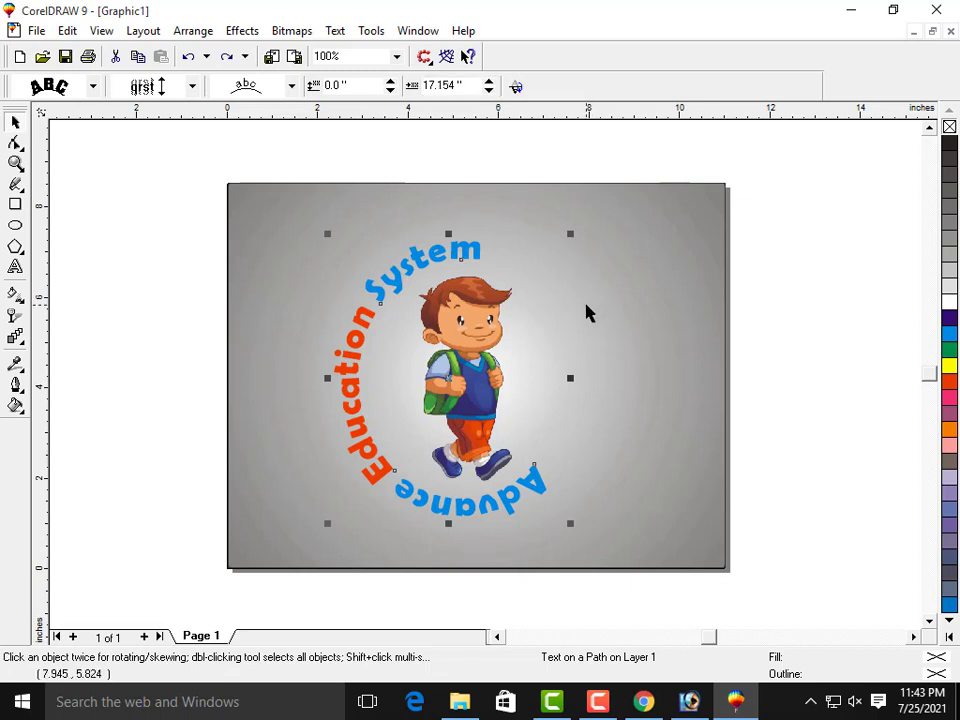
{"action": "key", "text": "ctrl+z"}
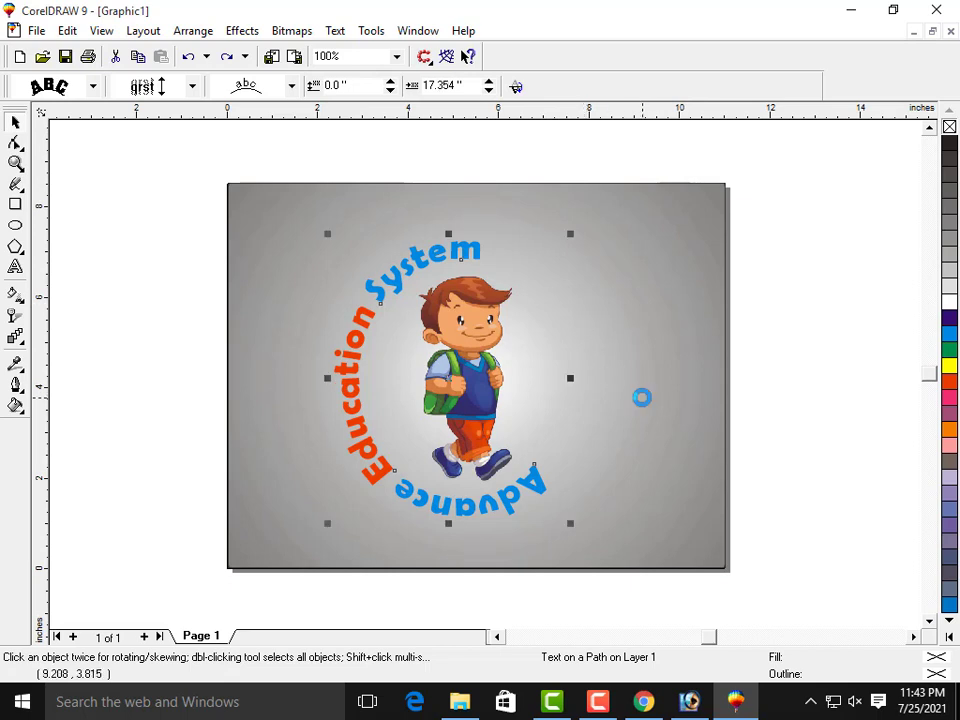
{"action": "key", "text": "ctrl+z"}
{"action": "key", "text": "ctrl+z"}
{"action": "key", "text": "ctrl+z"}
{"action": "key", "text": "ctrl+z"}
{"action": "key", "text": "ctrl+z"}
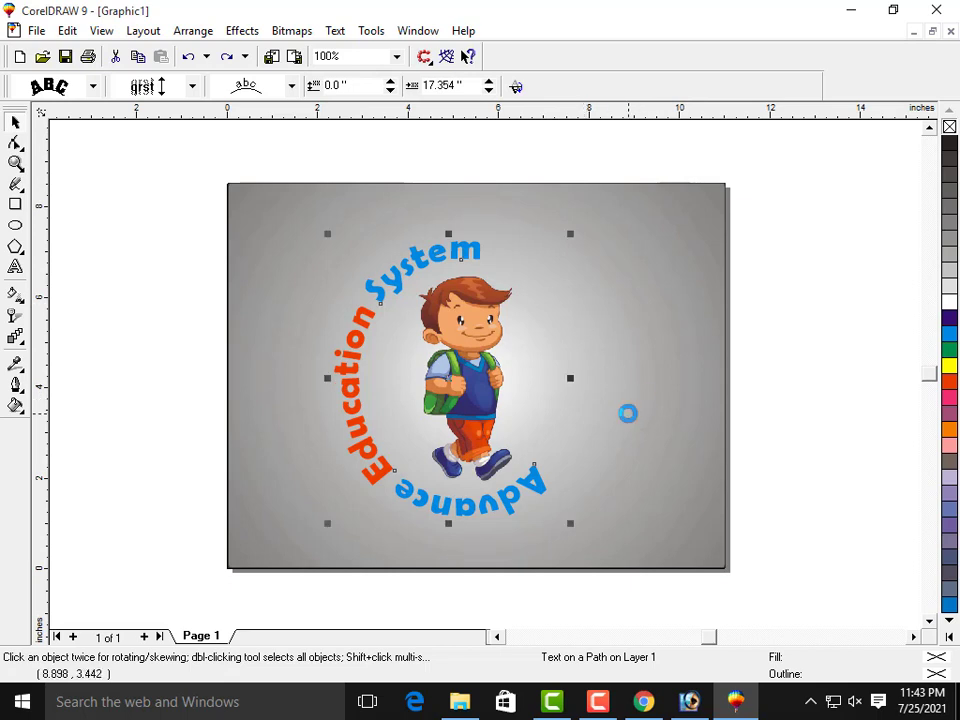
{"action": "key", "text": "ctrl+z"}
{"action": "key", "text": "ctrl+z"}
{"action": "key", "text": "ctrl+z"}
{"action": "key", "text": "ctrl+z"}
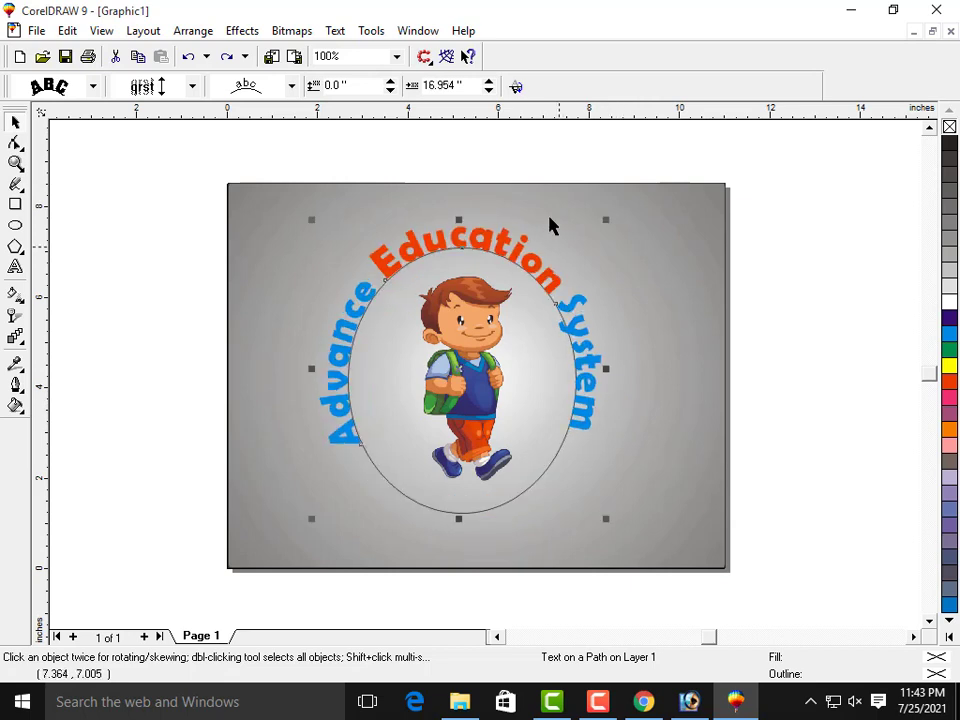
Set the curved text's horizontal offset to 17.004 inches, remove the ellipse's outline and deselect.
{"action": "left_click", "coordinate": [489, 81]}
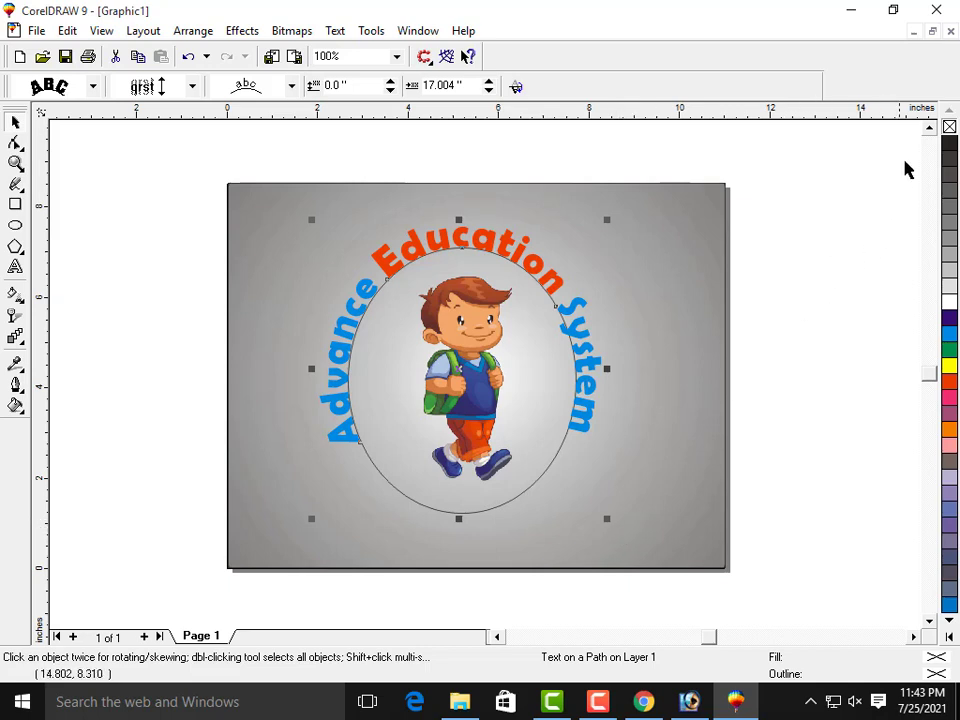
{"action": "right_click", "coordinate": [949, 126]}
{"action": "left_click", "coordinate": [824, 253]}
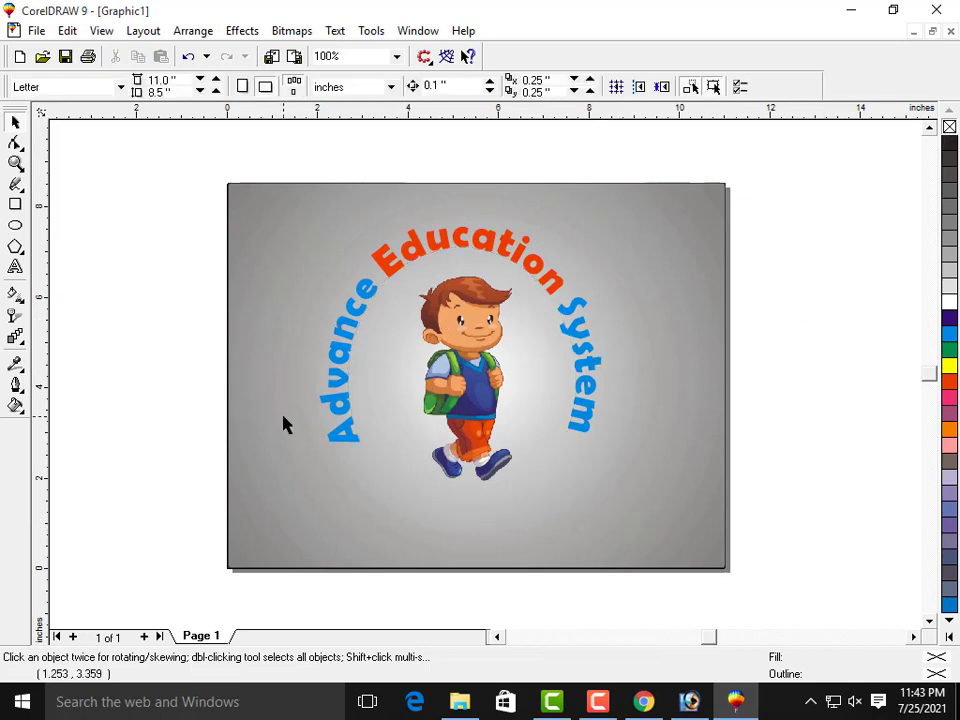
Shrink the invisible ellipse carrying the text to about 4.951 by 5.766 inches, and deselect it.
{"action": "left_click", "coordinate": [467, 389]}
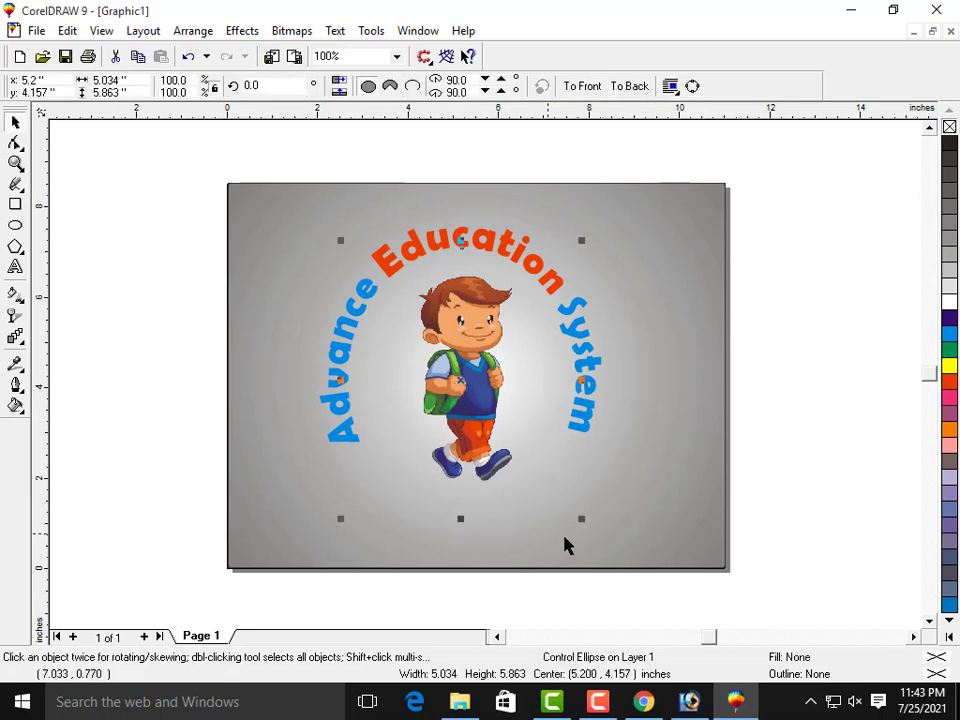
{"action": "mouse_move", "coordinate": [579, 519]}
{"action": "left_mouse_down"}
{"action": "mouse_move", "coordinate": [589, 521]}
{"action": "mouse_move", "coordinate": [578, 515]}
{"action": "left_mouse_up"}
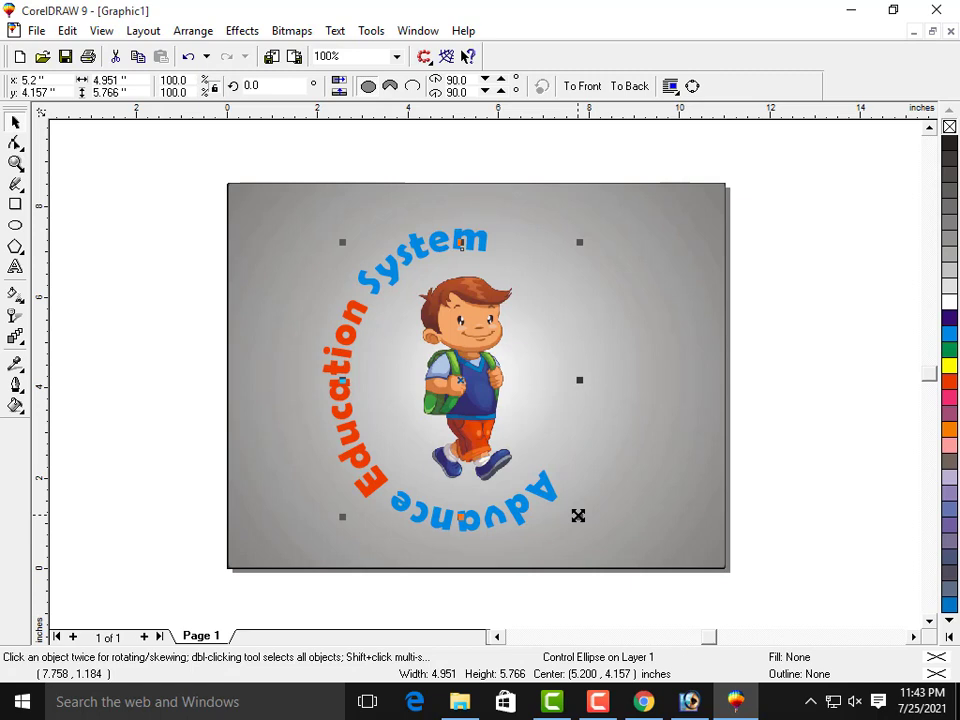
{"action": "left_click", "coordinate": [795, 317]}
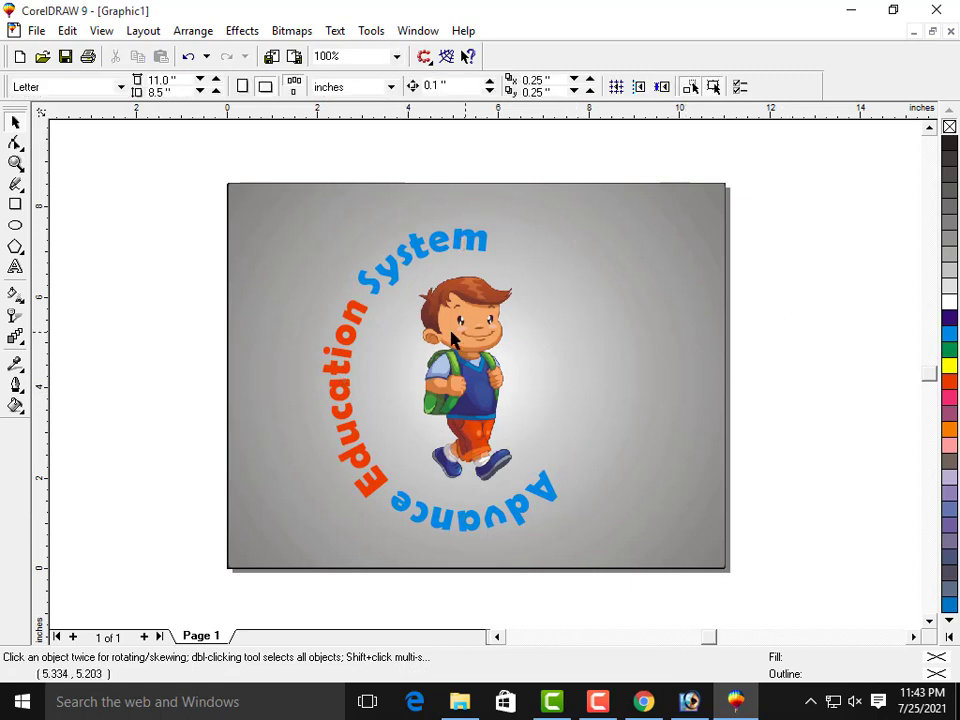
Adjust the curved text's horizontal offset to 16.804 inches so "Education" is centred above the student.
{"action": "left_click", "coordinate": [357, 337]}
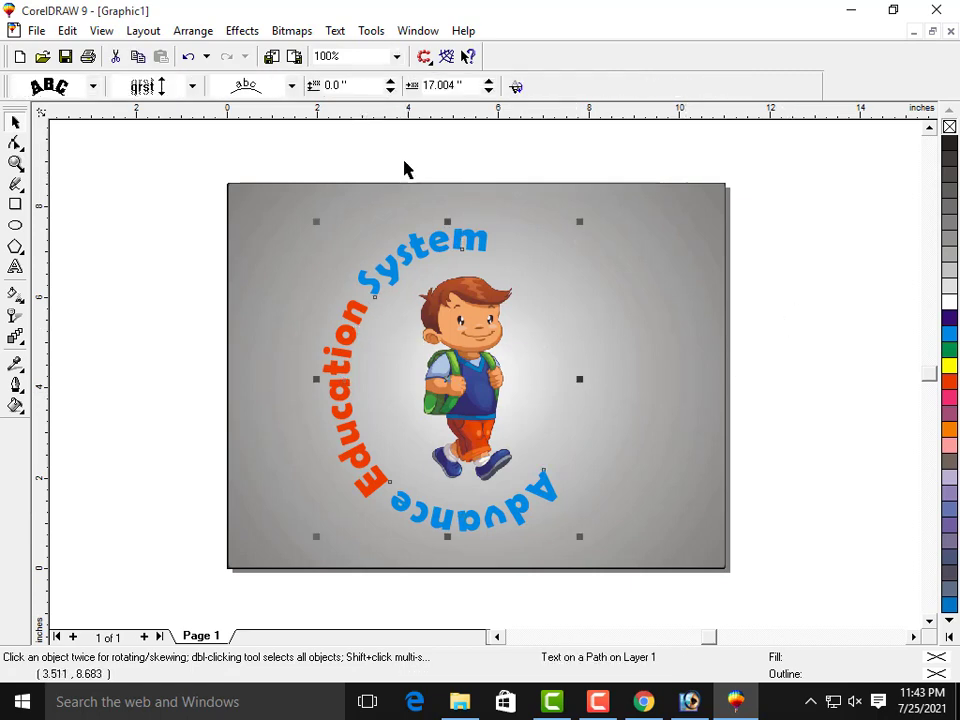
{"action": "left_click", "coordinate": [490, 90]}
{"action": "left_click", "coordinate": [490, 90]}
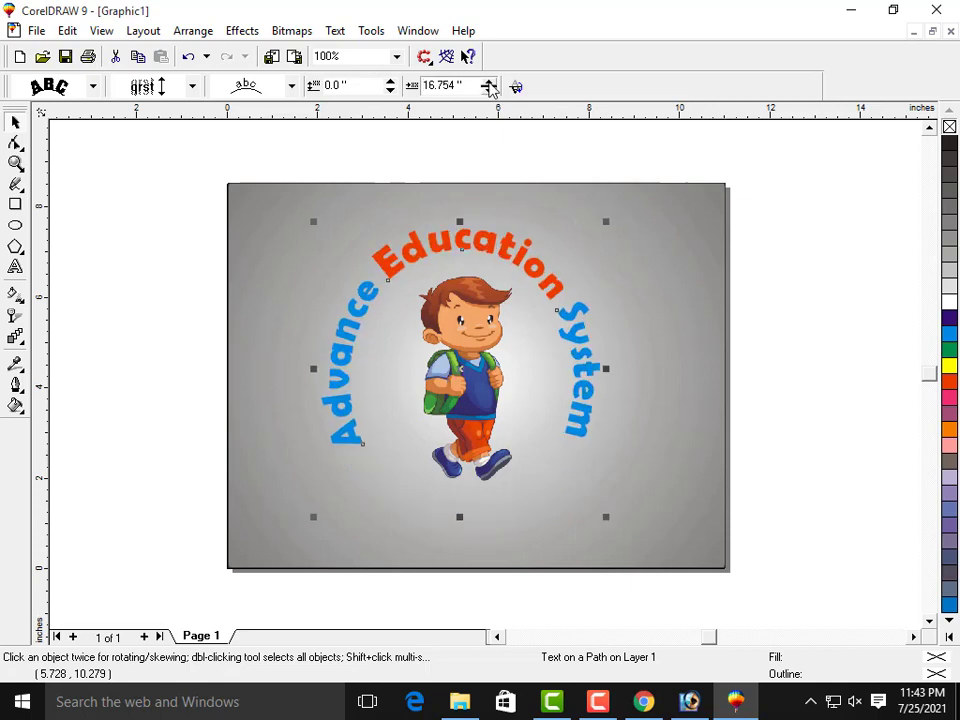
{"action": "left_click", "coordinate": [490, 82]}
{"action": "left_click", "coordinate": [490, 82]}
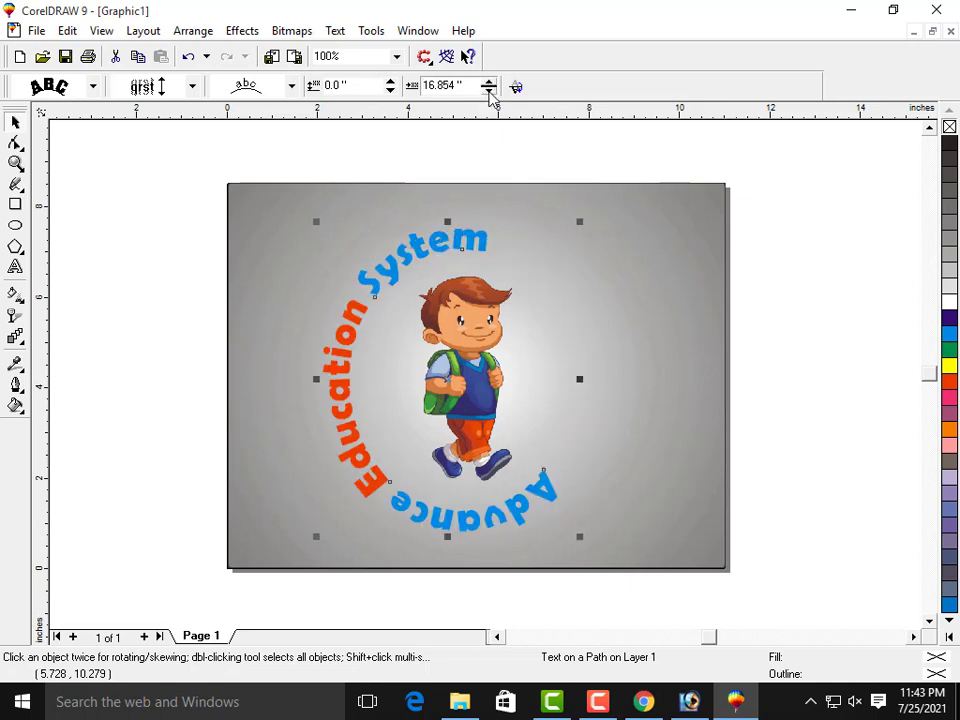
{"action": "left_click", "coordinate": [490, 90]}
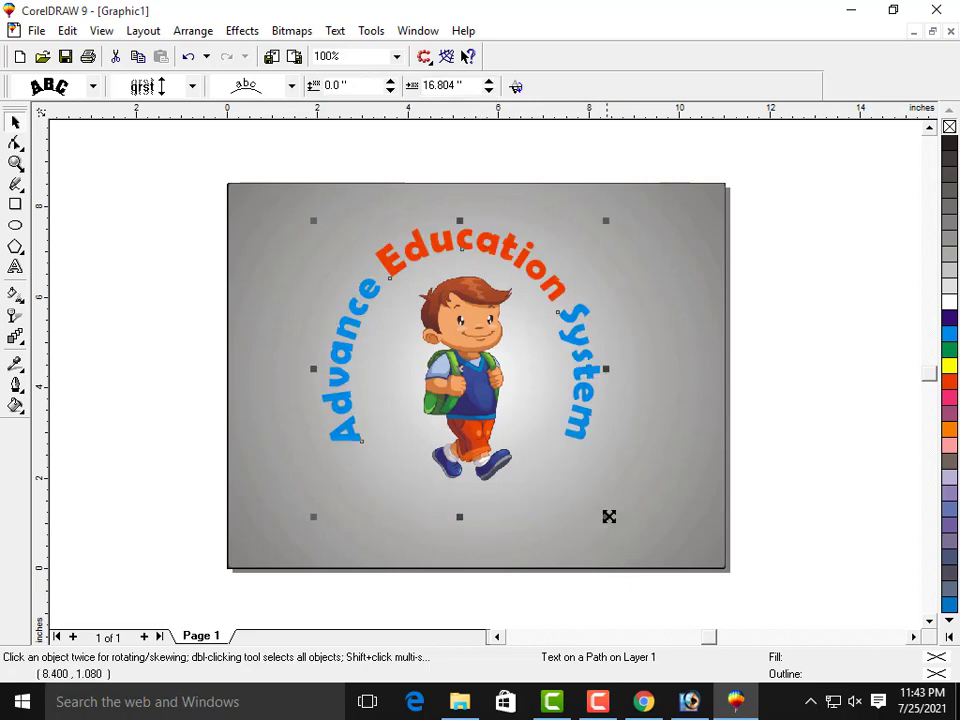
Scale the curved text down around the student and rotate it clockwise until "Education" lies across the upper part of the arc.
{"action": "left_click_drag", "start_coordinate": [607, 515], "coordinate": [585, 511]}
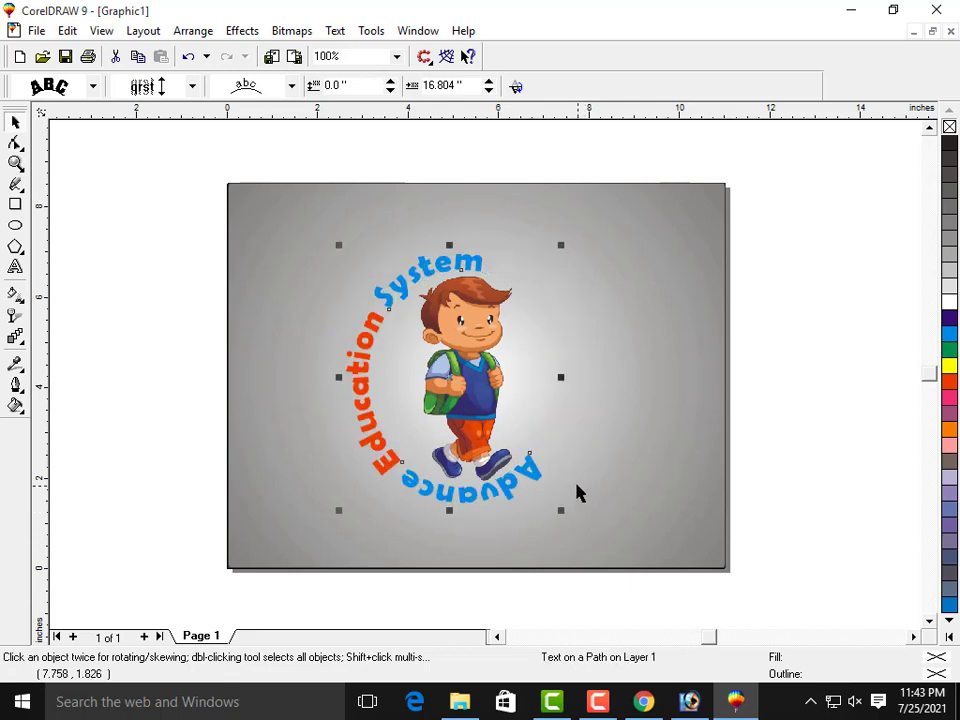
{"action": "left_click", "coordinate": [451, 379]}
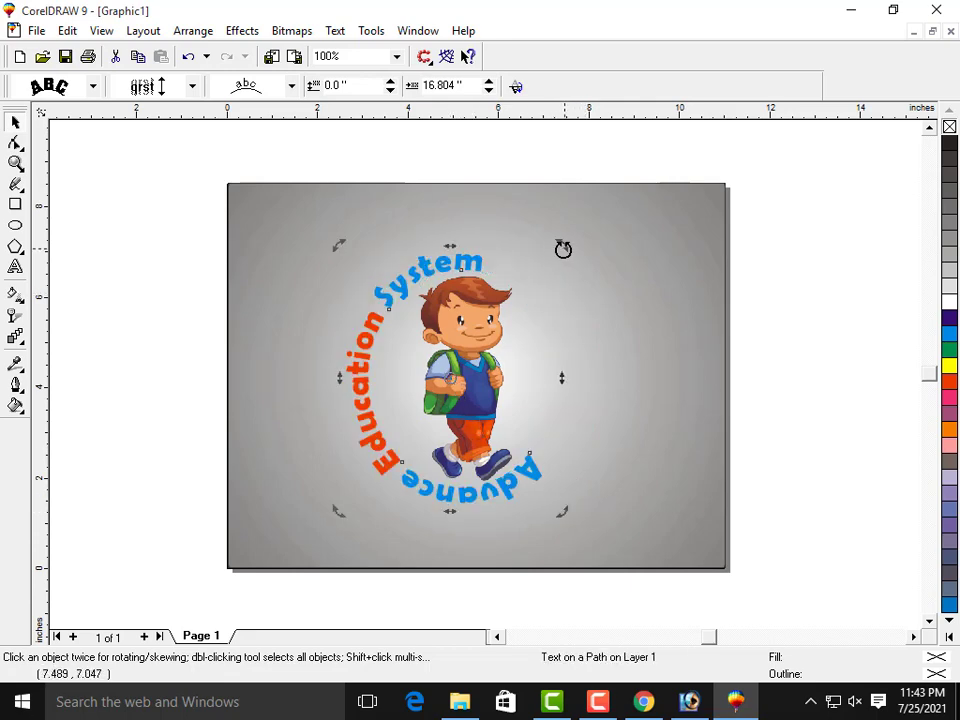
{"action": "left_click_drag", "start_coordinate": [559, 244], "coordinate": [596, 436]}
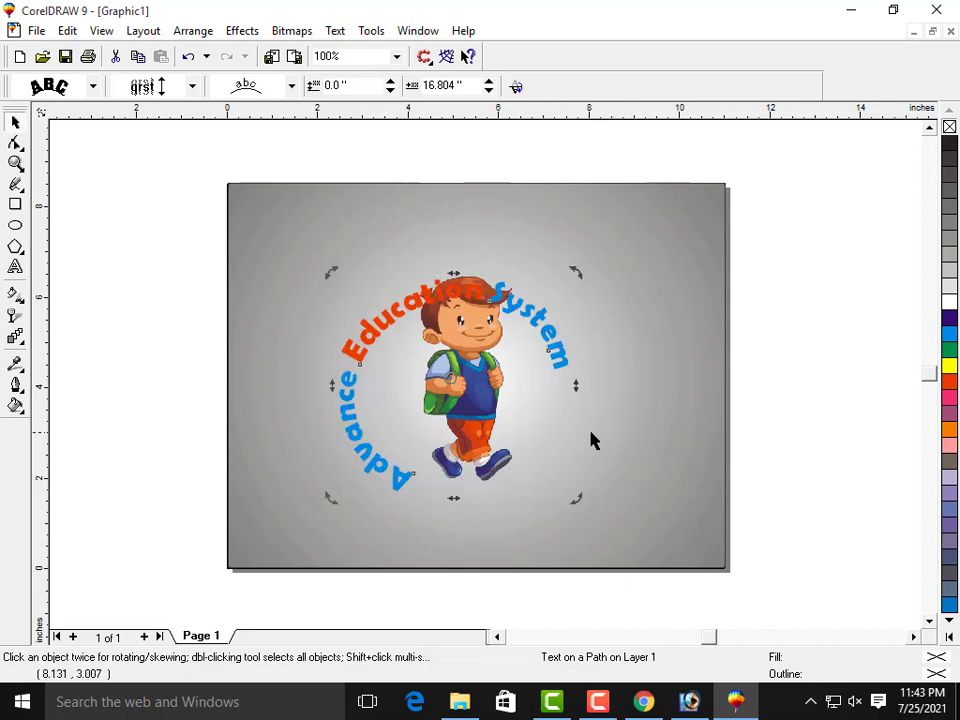
Undo the last rotation of the curved text and adjust its horizontal offset to 18.254 inches.
{"action": "key", "text": "ctrl+z"}
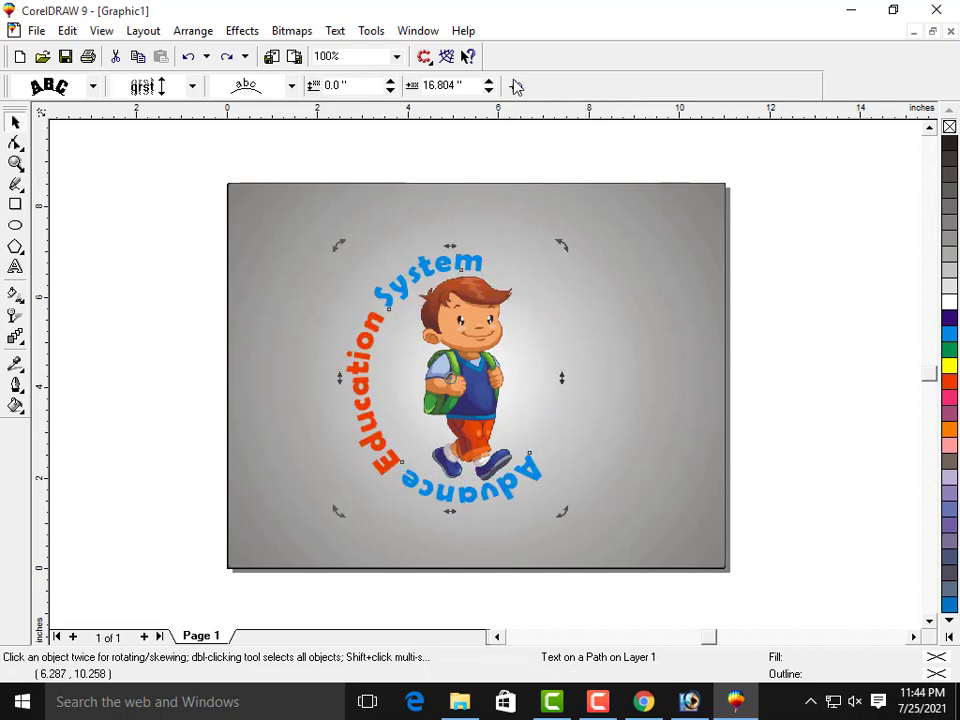
{"action": "left_click", "coordinate": [489, 90]}
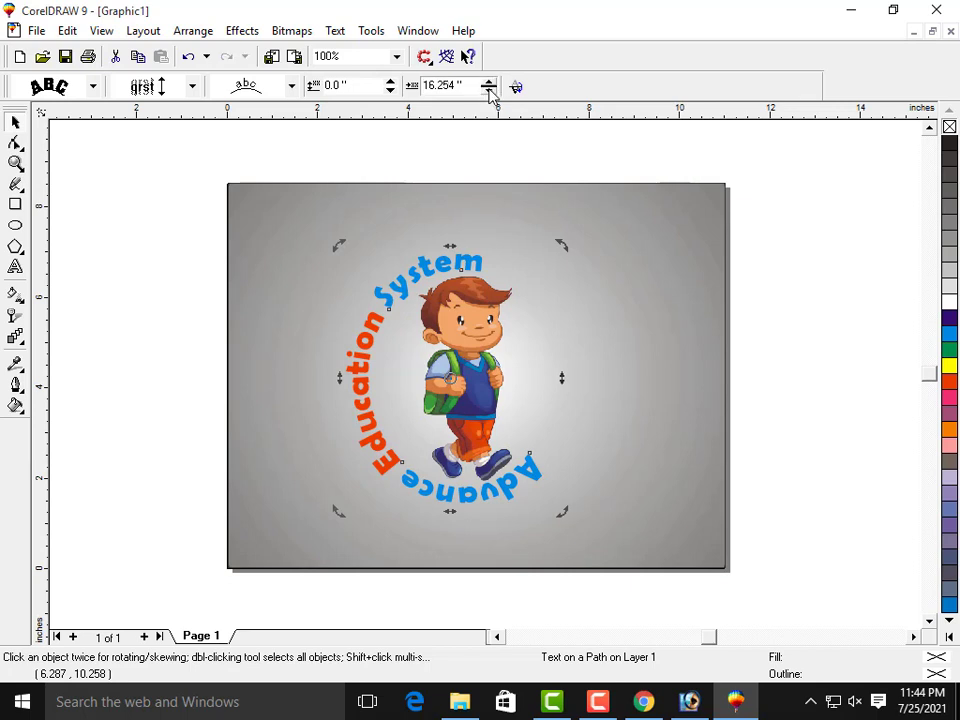
{"action": "left_click", "coordinate": [489, 90]}
{"action": "left_click", "coordinate": [489, 90]}
{"action": "left_click", "coordinate": [490, 85]}
{"action": "left_click", "coordinate": [490, 85]}
{"action": "left_click", "coordinate": [490, 84]}
{"action": "left_click", "coordinate": [490, 84]}
{"action": "left_click", "coordinate": [490, 85]}
{"action": "left_click", "coordinate": [490, 85]}
Set the curved text's horizontal offset to 10 inches.
{"action": "left_click_drag", "start_coordinate": [475, 86], "coordinate": [332, 80]}
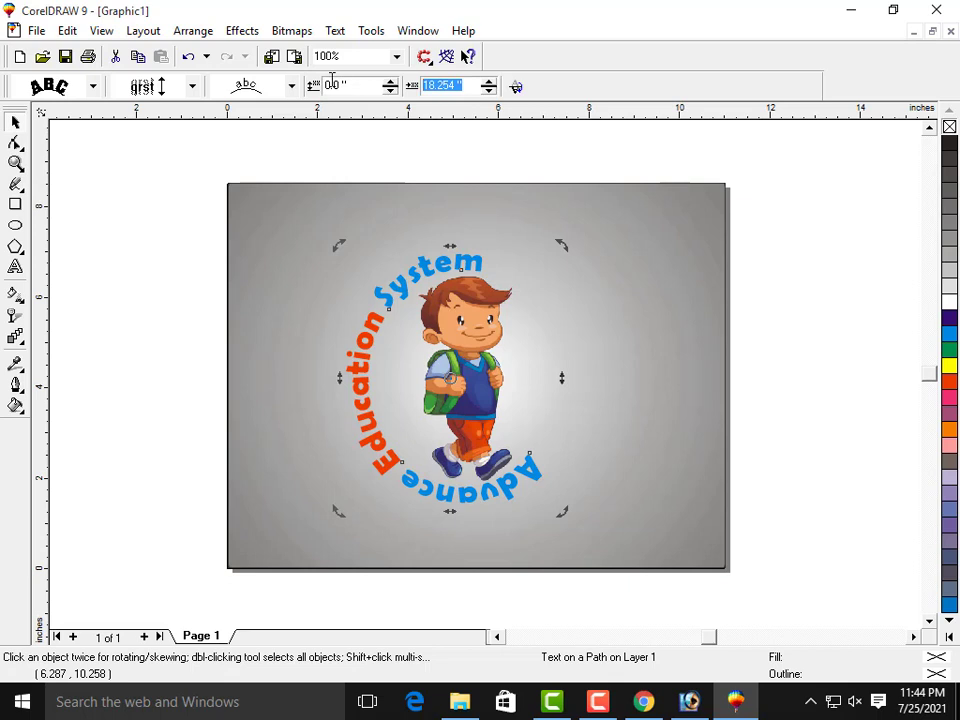
{"action": "type", "text": "10"}
{"action": "key", "text": "Return"}
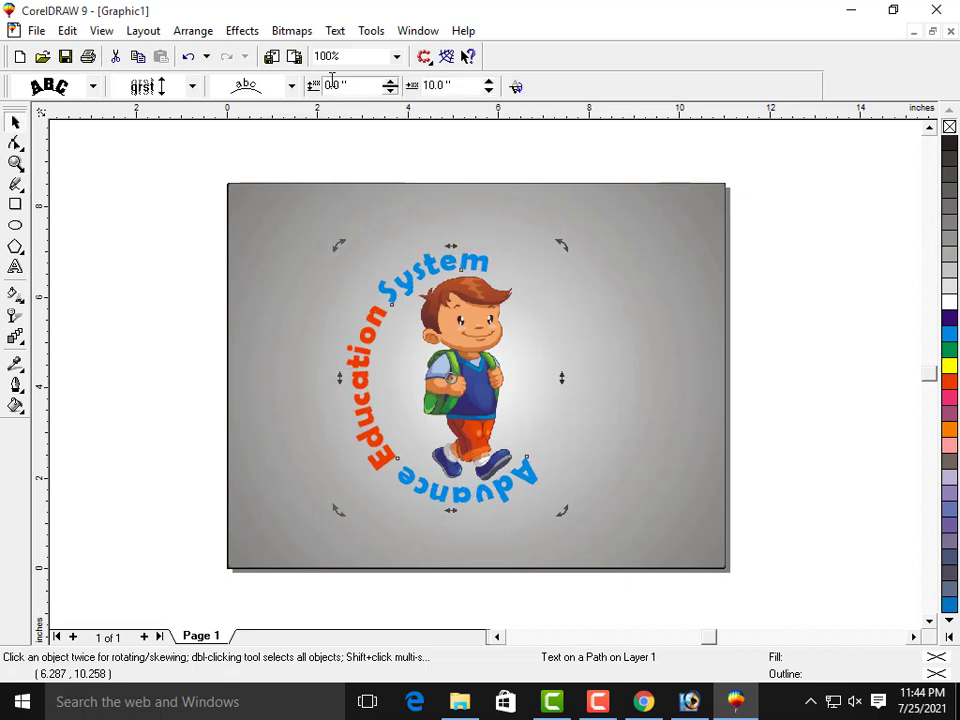
Fine-tune the curved text's horizontal offset until "Education" arches centrally above the student, and deselect the text.
{"action": "left_click", "coordinate": [489, 90]}
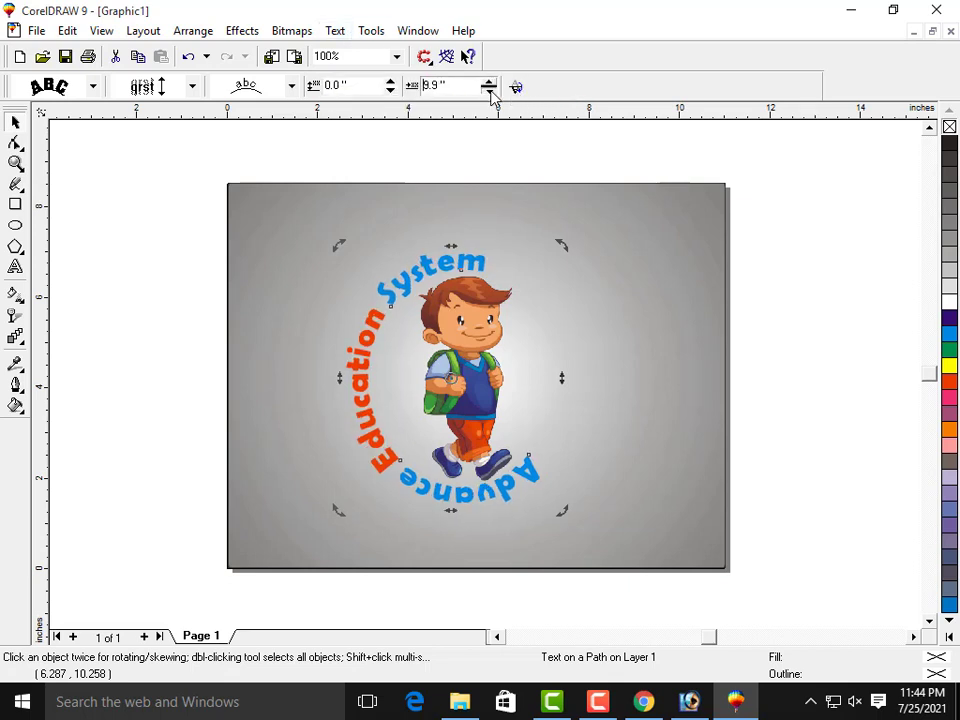
{"action": "left_click", "coordinate": [489, 90]}
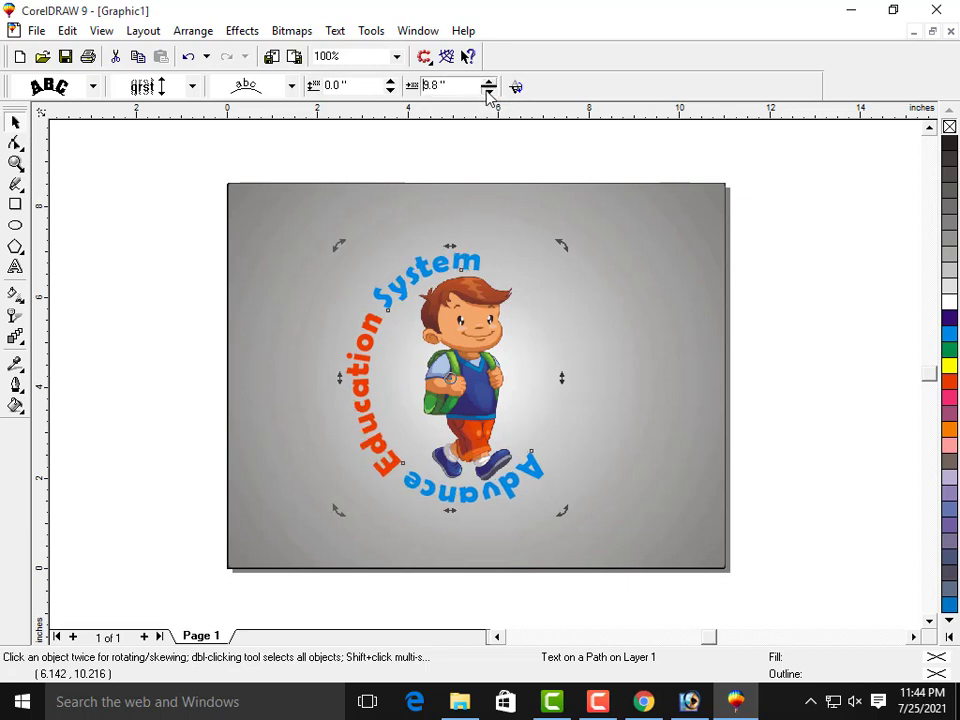
{"action": "left_click", "coordinate": [489, 90]}
{"action": "left_click", "coordinate": [488, 91]}
{"action": "left_click", "coordinate": [488, 90]}
{"action": "left_click_drag", "start_coordinate": [489, 87], "coordinate": [489, 86]}
{"action": "left_click", "coordinate": [489, 90]}
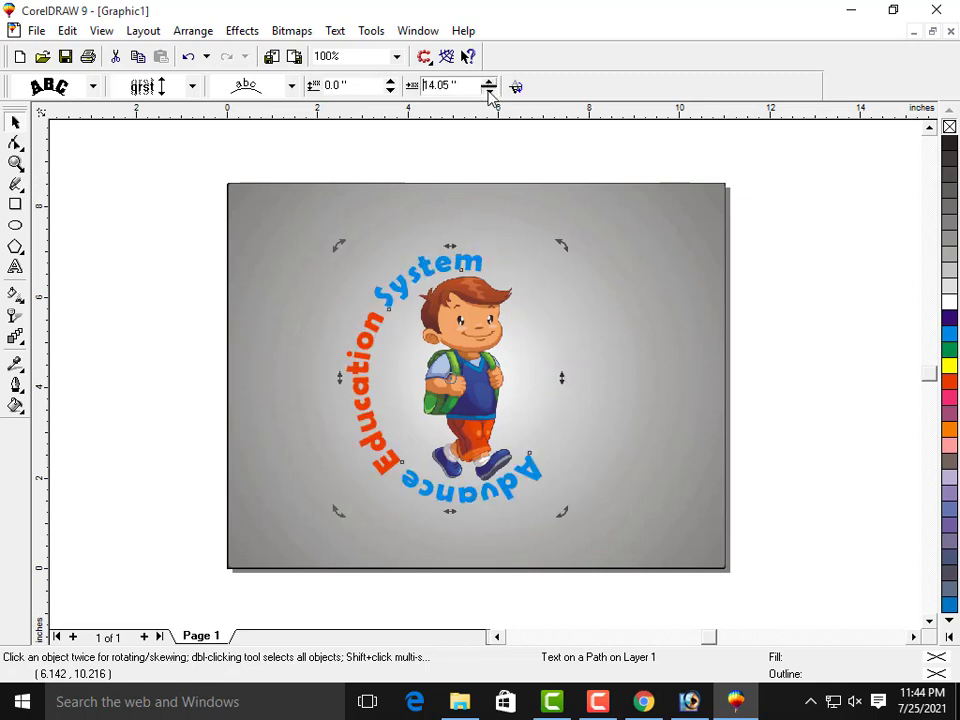
{"action": "left_click", "coordinate": [489, 90]}
{"action": "left_click", "coordinate": [806, 384]}
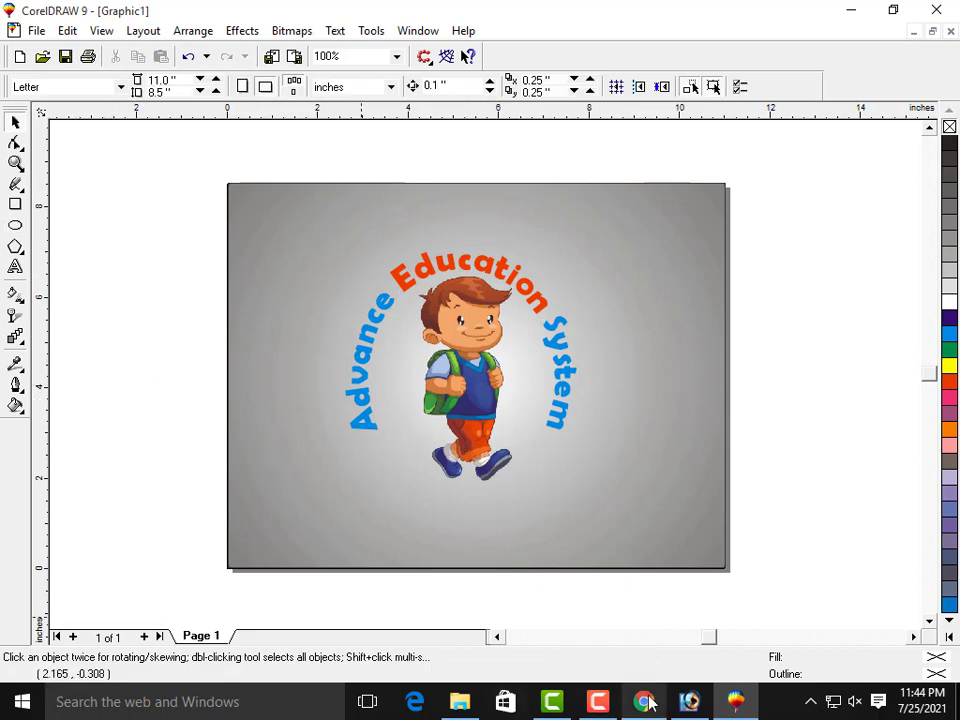
Switch to Chrome, search Google for "whatsapp logo" in a new tab and show the image results.
{"action": "key", "text": "alt+Tab"}
{"action": "left_click", "coordinate": [266, 42]}
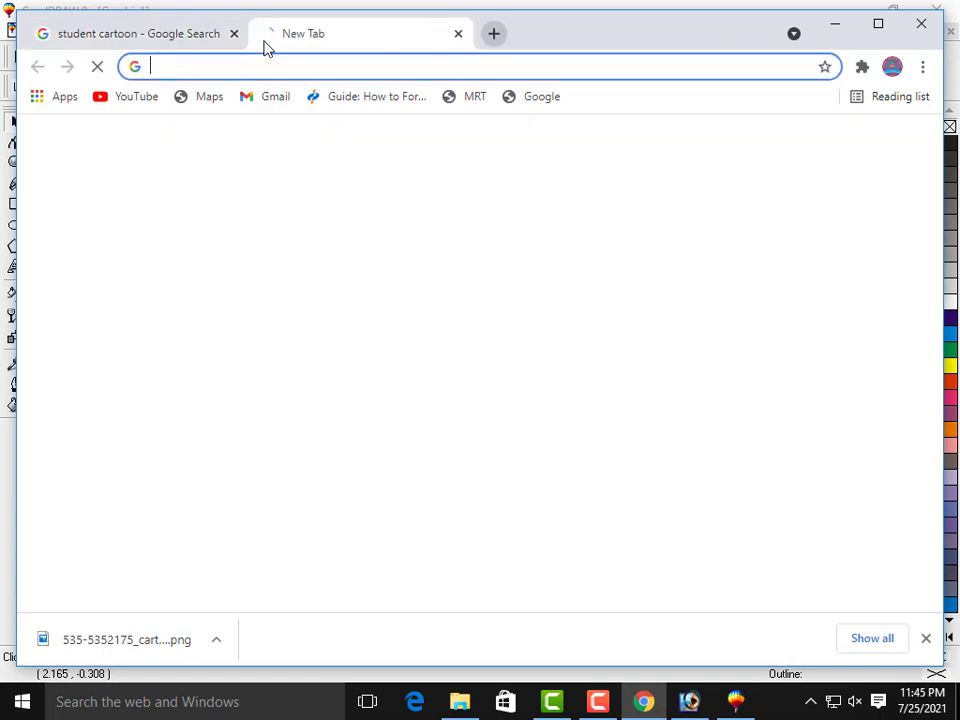
{"action": "type", "text": "whatsapp"}
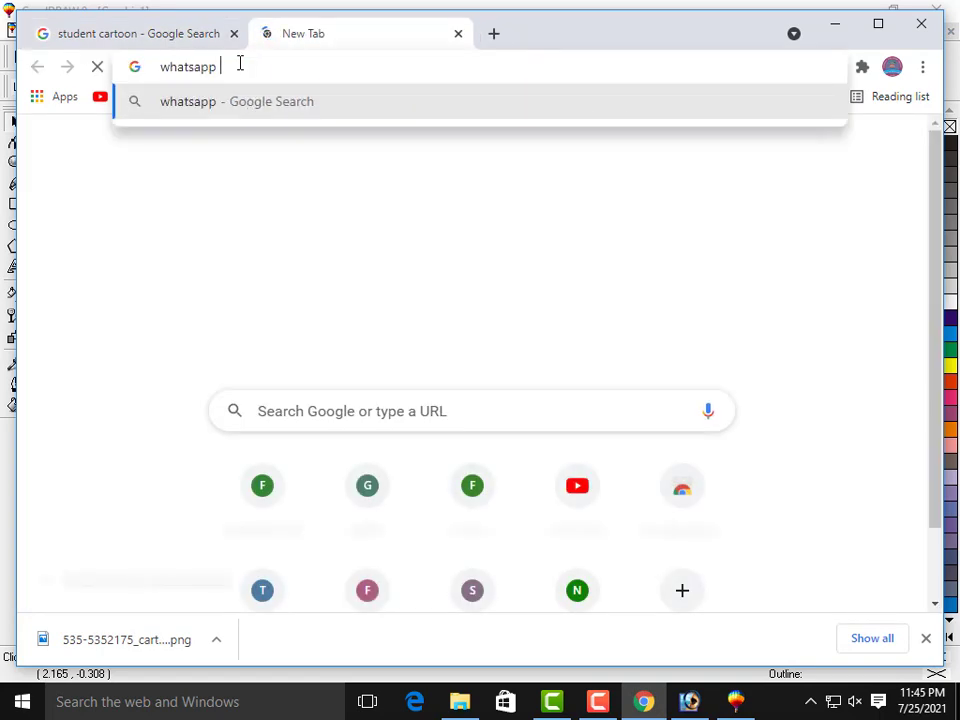
{"action": "type", "text": " logo"}
{"action": "key", "text": "Return"}
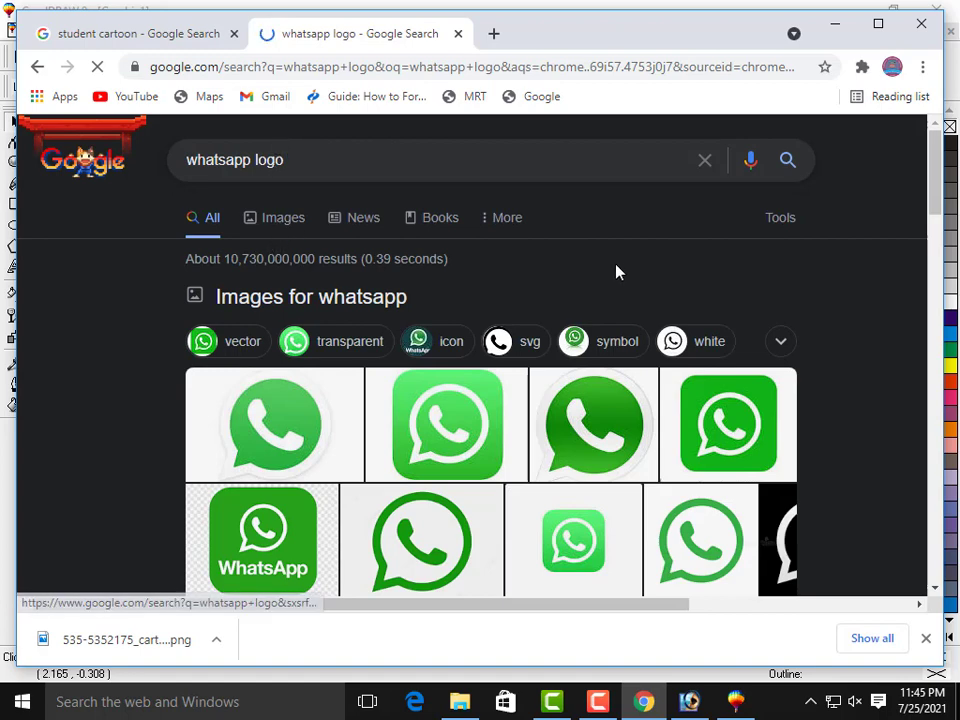
{"action": "left_click", "coordinate": [700, 400]}
Browse the WhatsApp logo image results for a suitable design.
{"action": "scroll", "coordinate": [696, 400], "scroll_direction": "down", "scroll_amount": 2}
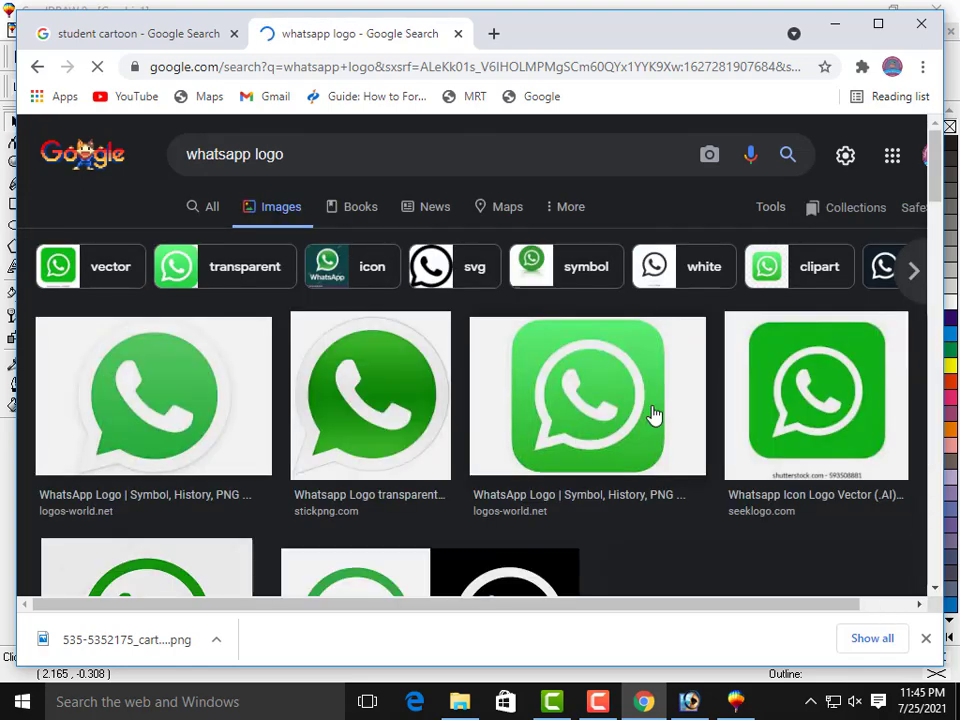
{"action": "scroll", "coordinate": [548, 430], "scroll_direction": "down", "scroll_amount": 3}
{"action": "scroll", "coordinate": [548, 430], "scroll_direction": "down", "scroll_amount": 5}
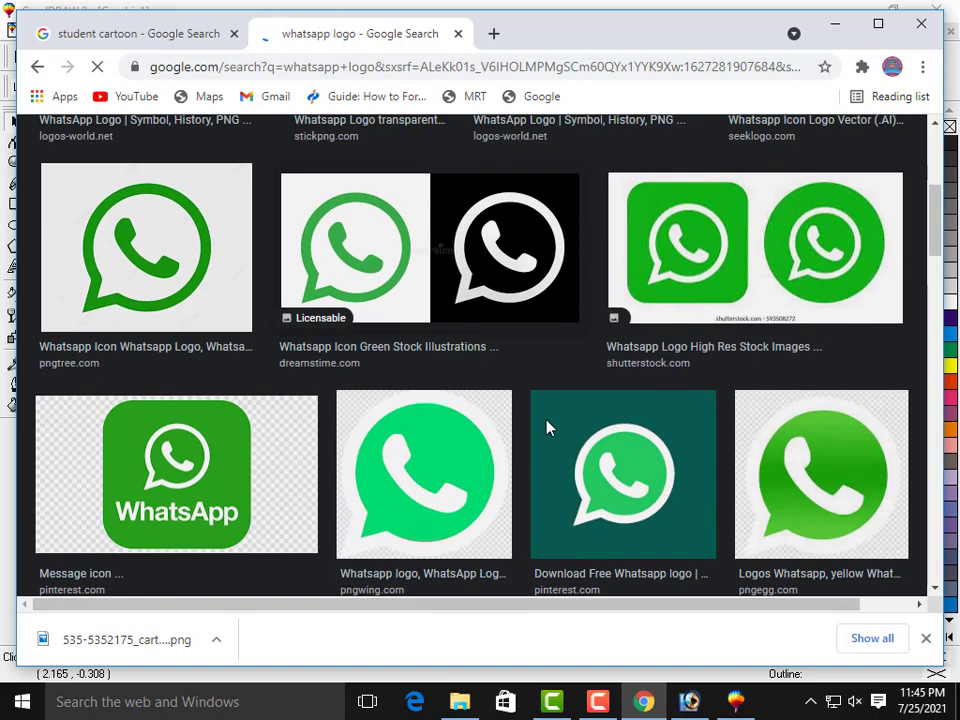
{"action": "scroll", "coordinate": [546, 426], "scroll_direction": "down", "scroll_amount": 6}
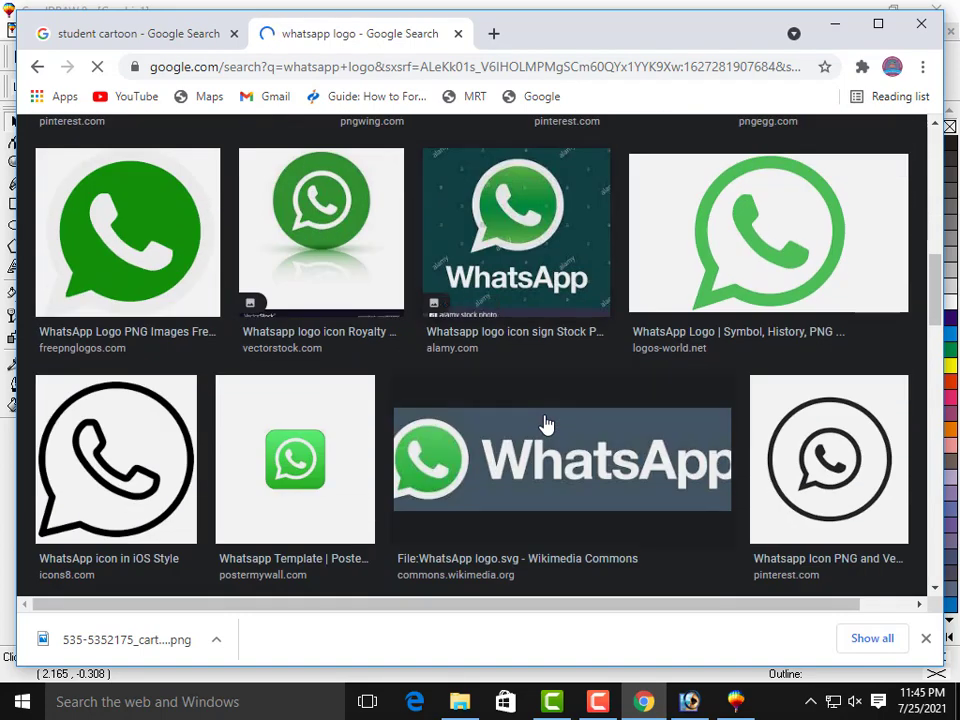
{"action": "scroll", "coordinate": [546, 426], "scroll_direction": "down", "scroll_amount": 3}
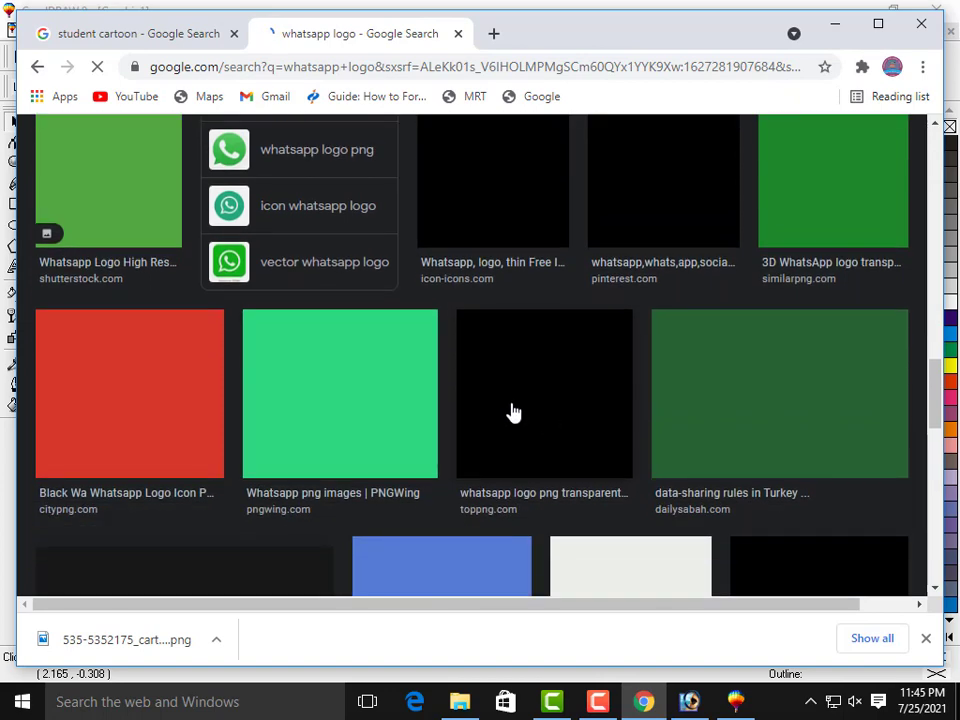
{"action": "scroll", "coordinate": [512, 412], "scroll_direction": "up", "scroll_amount": 3}
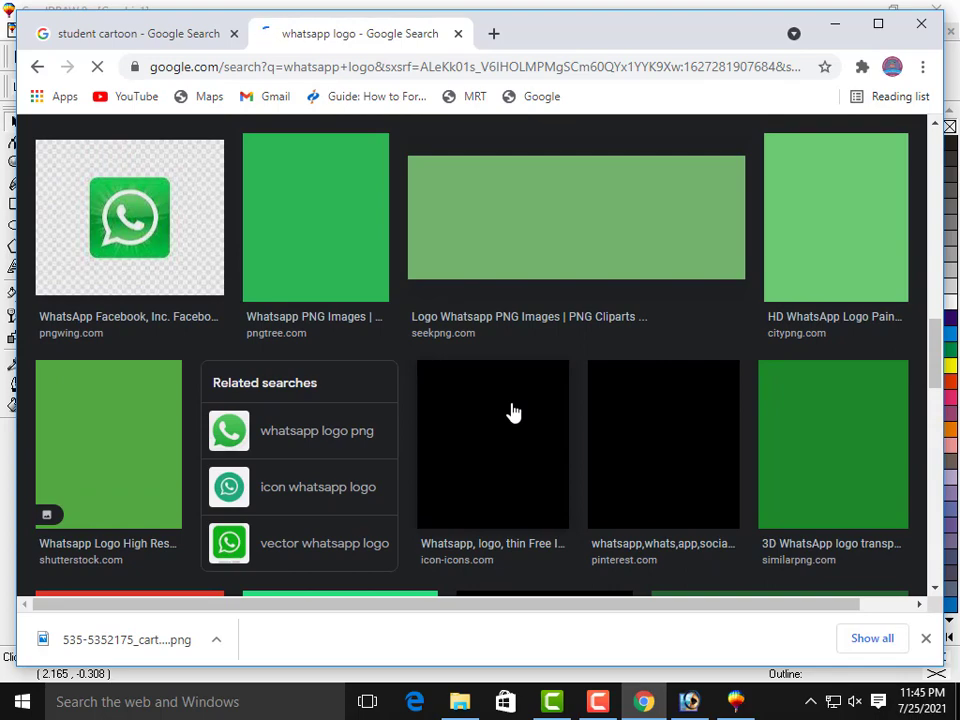
{"action": "scroll", "coordinate": [512, 412], "scroll_direction": "up", "scroll_amount": 6}
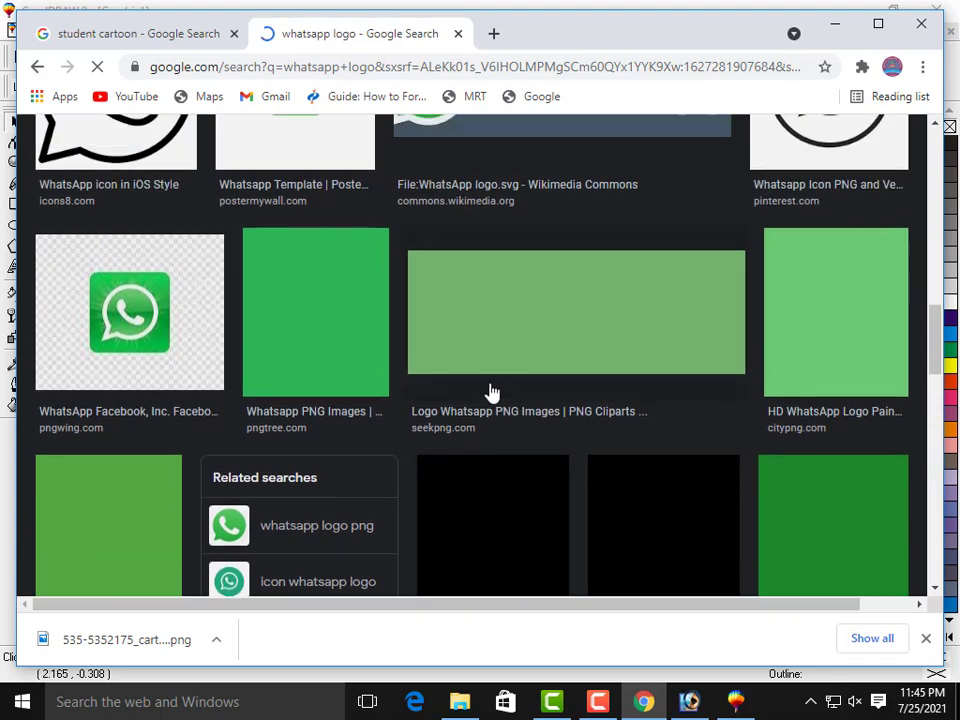
Refine the image search to "whatsapp splash logo".
{"action": "scroll", "coordinate": [490, 393], "scroll_direction": "up", "scroll_amount": 5}
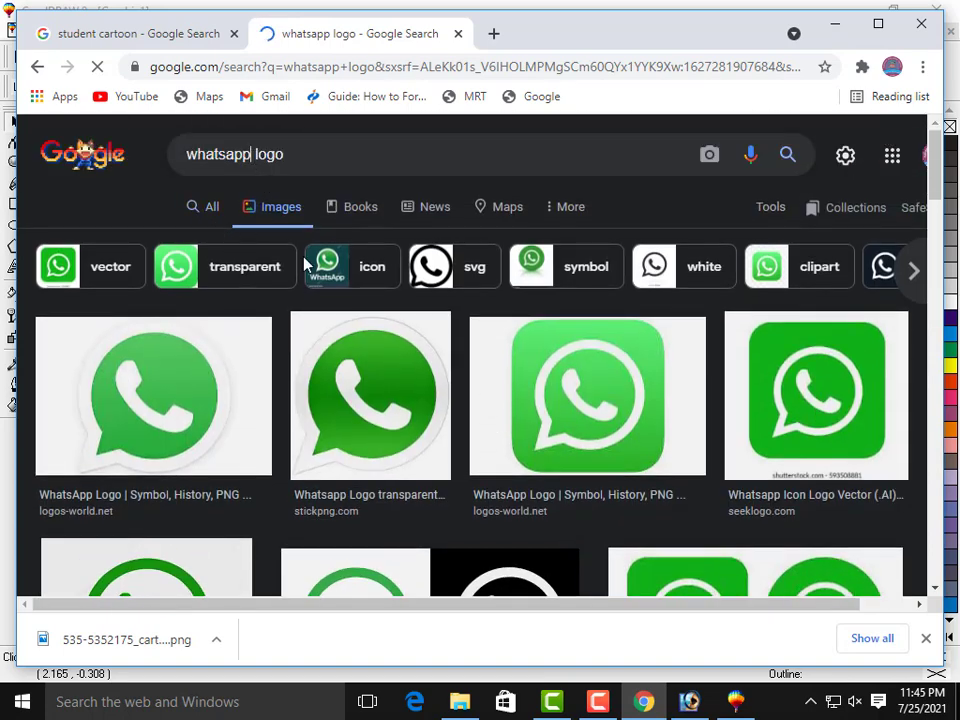
{"action": "type", "text": "splash"}
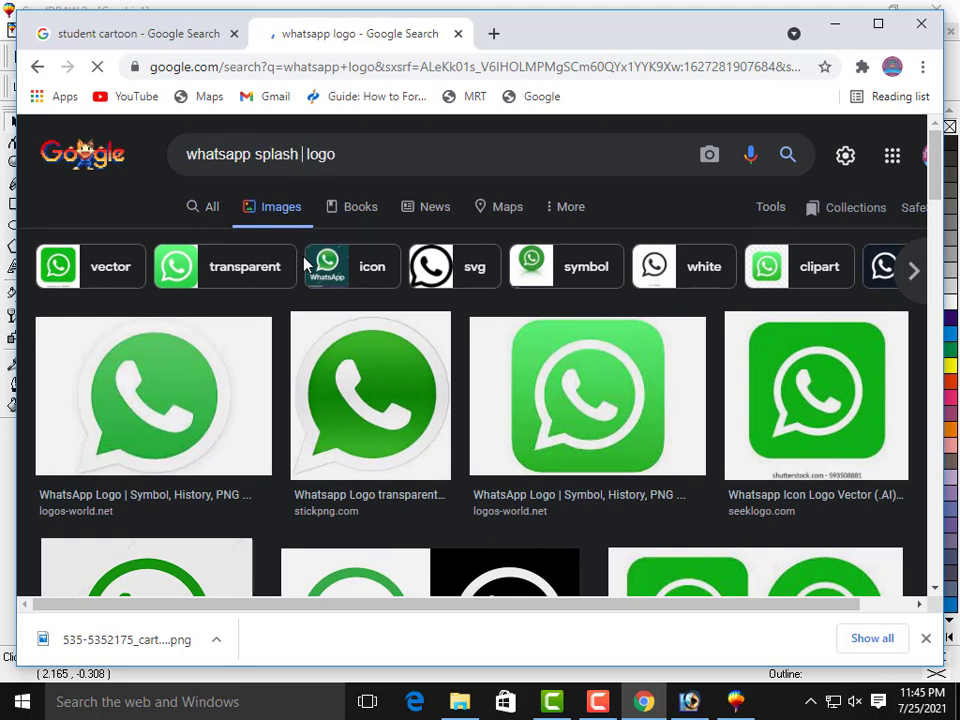
{"action": "key", "text": "Return"}
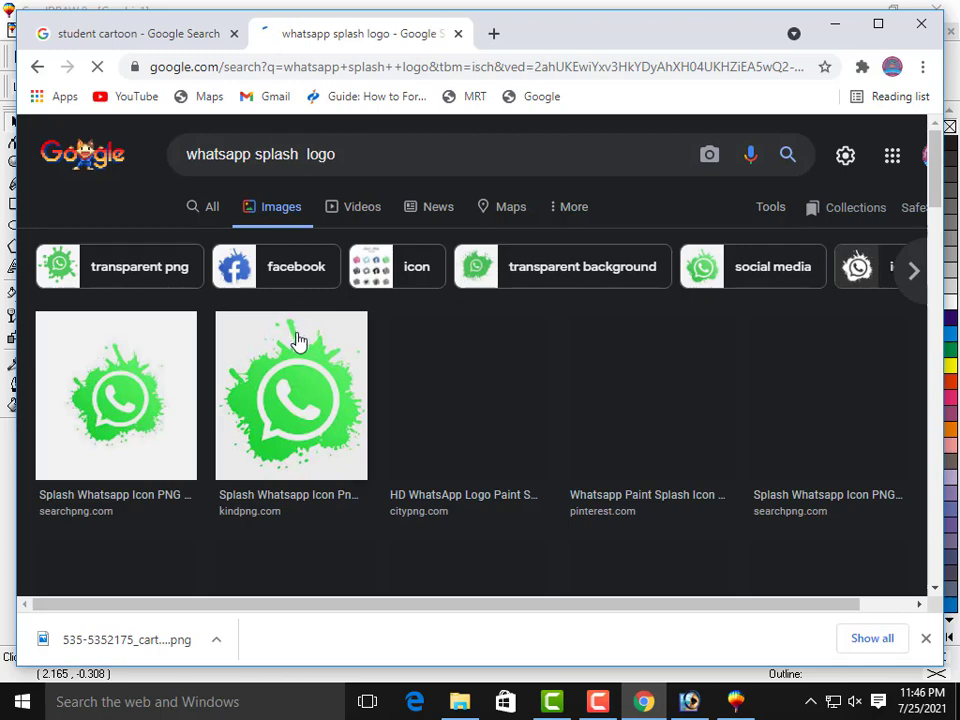
Examine the WhatsApp splash logo image results for a suitable paint-splash design.
{"action": "scroll", "coordinate": [366, 393], "scroll_direction": "down", "scroll_amount": 3}
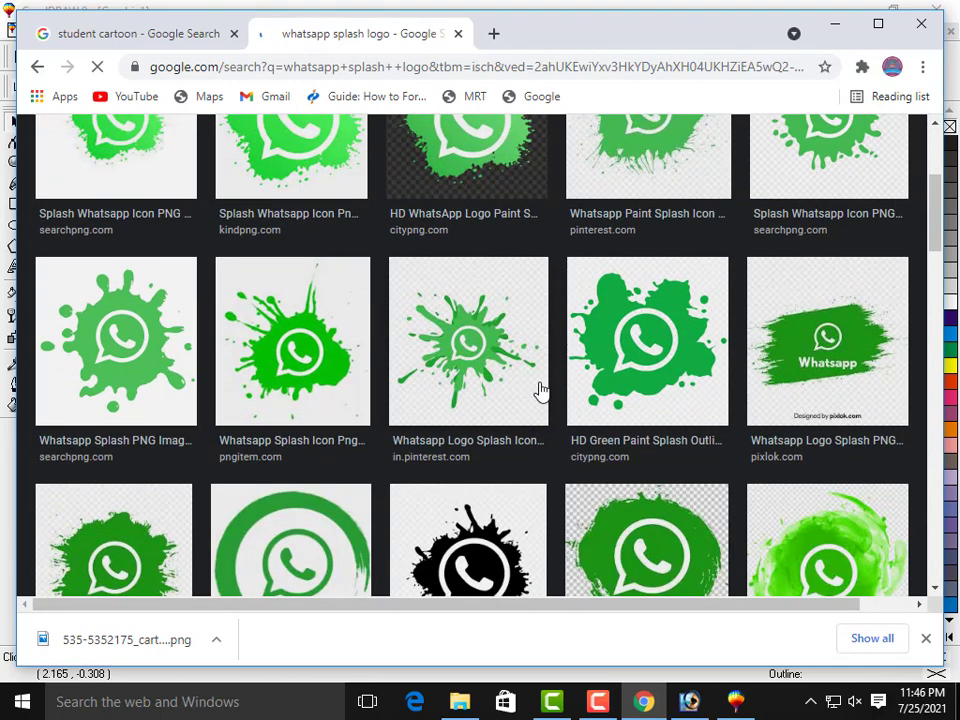
{"action": "scroll", "coordinate": [581, 412], "scroll_direction": "down", "scroll_amount": 1}
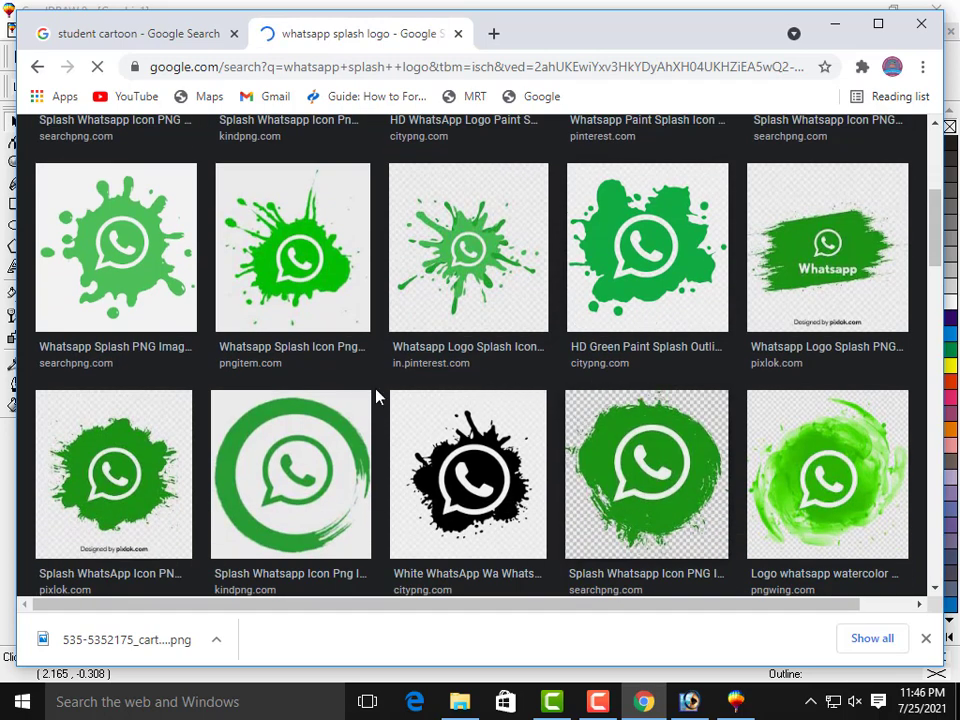
{"action": "scroll", "coordinate": [377, 397], "scroll_direction": "down", "scroll_amount": 3}
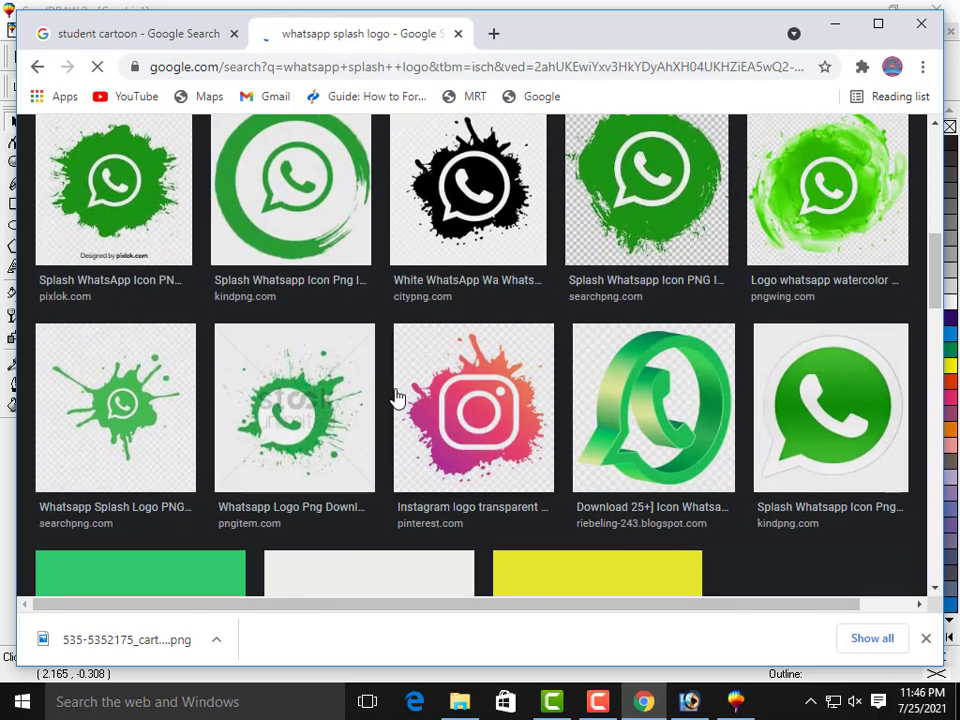
{"action": "scroll", "coordinate": [398, 398], "scroll_direction": "down", "scroll_amount": 1}
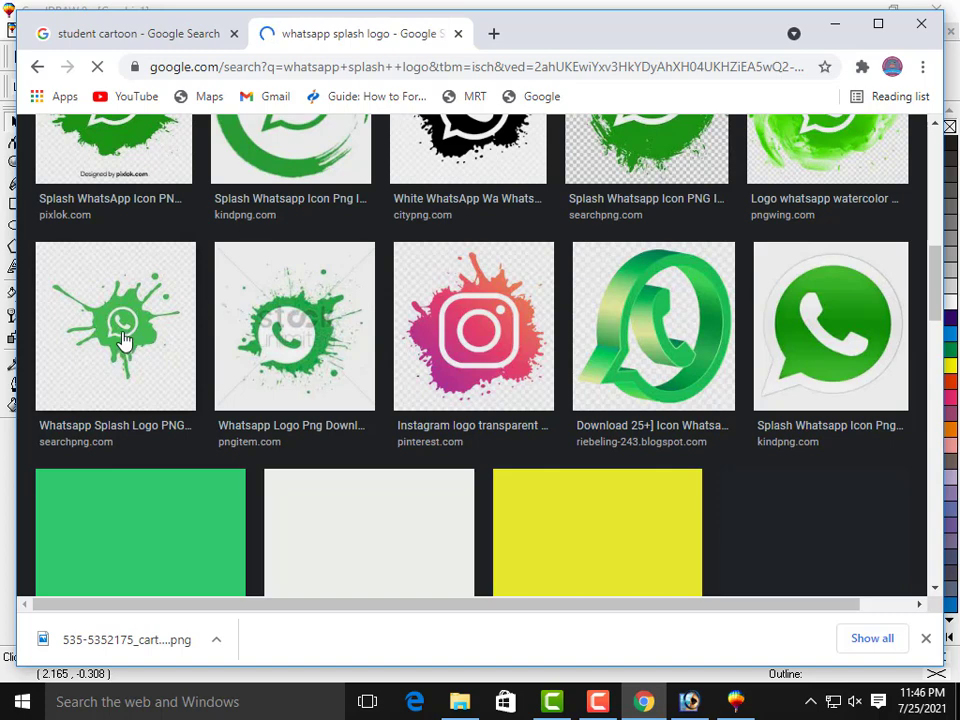
{"action": "scroll", "coordinate": [122, 338], "scroll_direction": "up", "scroll_amount": 4}
{"action": "scroll", "coordinate": [122, 342], "scroll_direction": "down", "scroll_amount": 5}
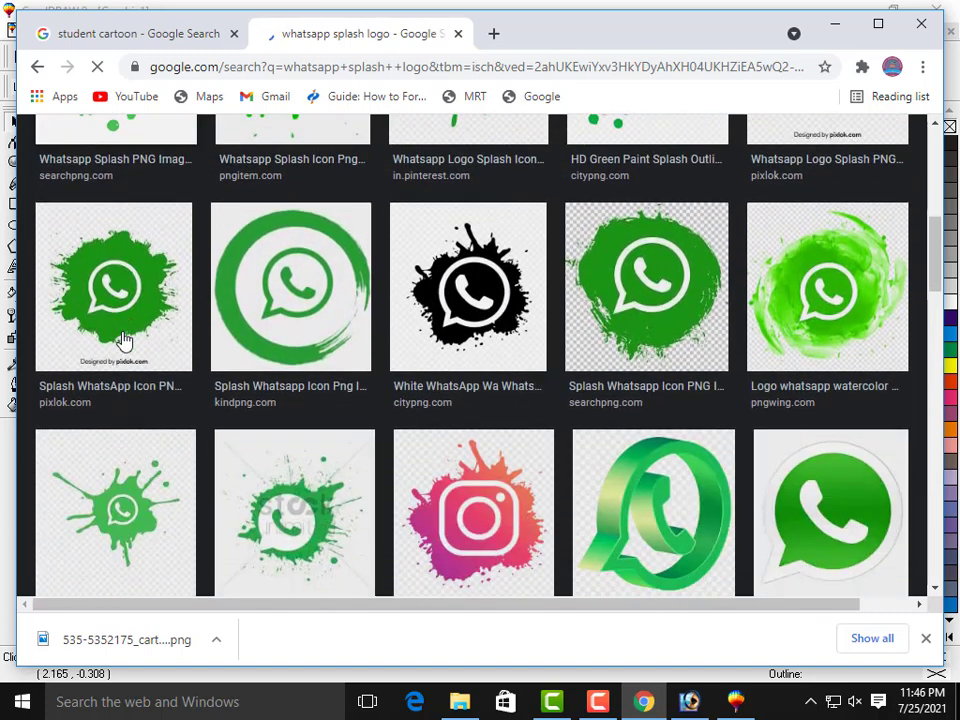
{"action": "scroll", "coordinate": [128, 280], "scroll_direction": "up", "scroll_amount": 1}
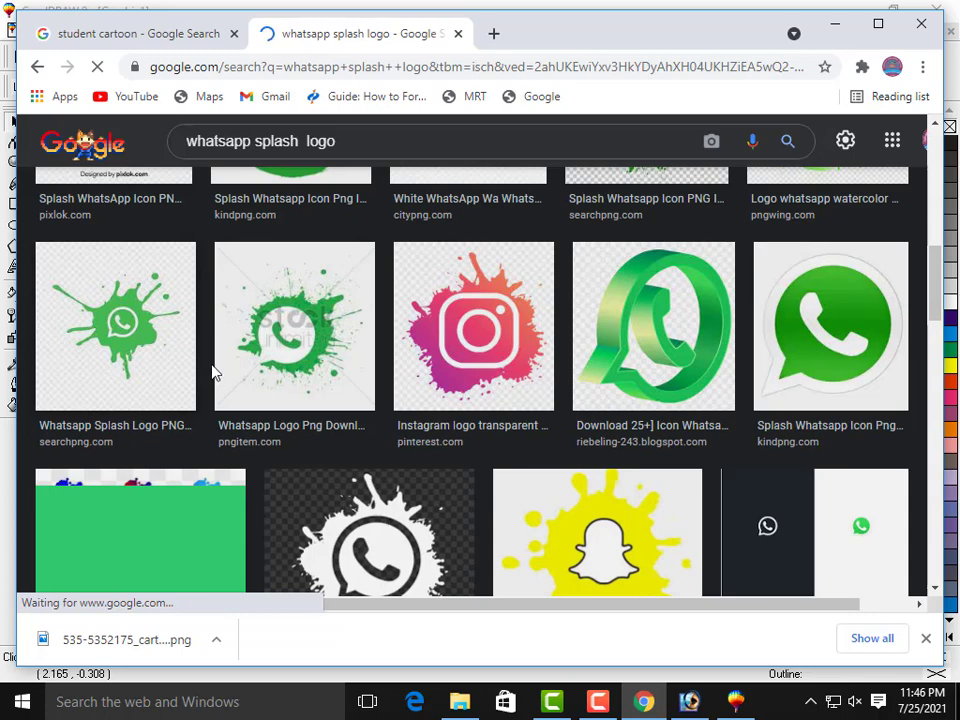
{"action": "scroll", "coordinate": [213, 372], "scroll_direction": "down", "scroll_amount": 1}
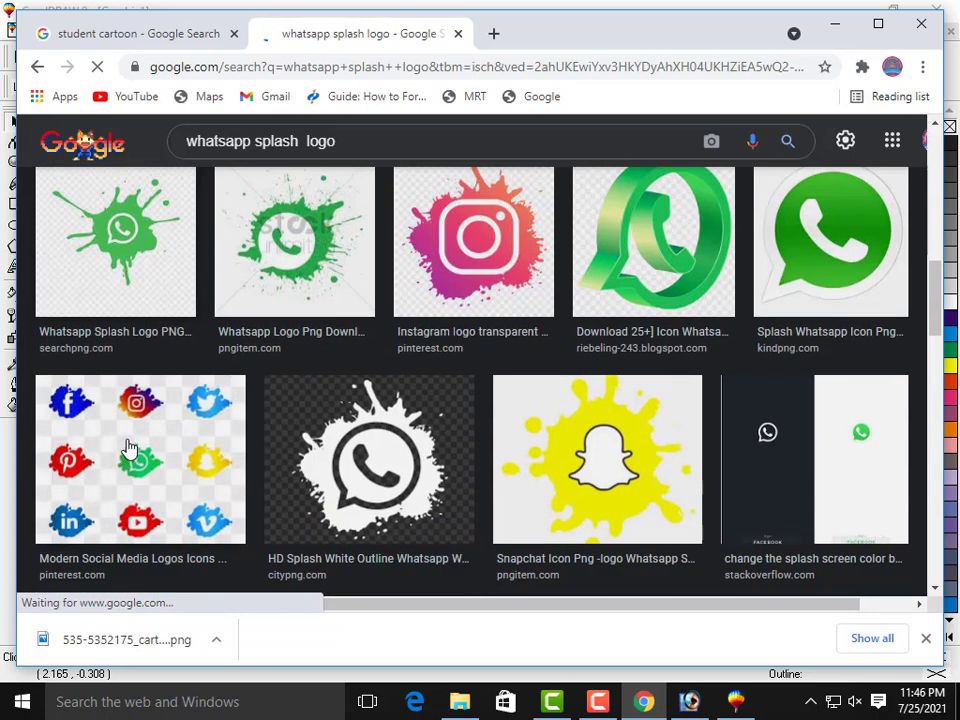
Preview the searchpng.com green WhatsApp splash logo with thin splatters, and close the preview.
{"action": "left_click", "coordinate": [115, 240]}
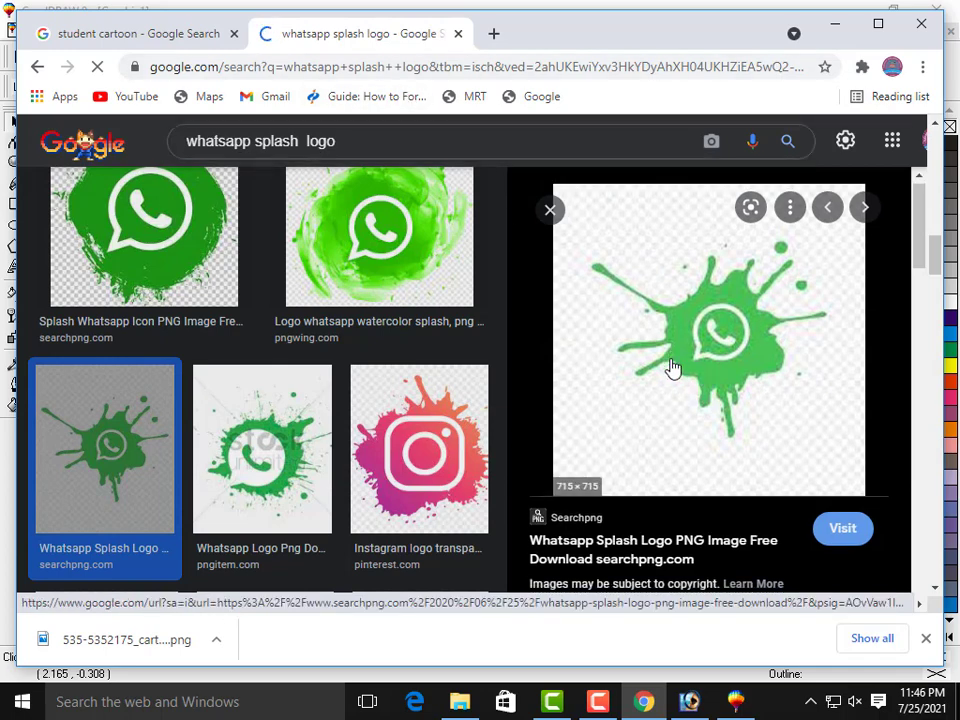
{"action": "scroll", "coordinate": [672, 368], "scroll_direction": "down", "scroll_amount": 4}
{"action": "scroll", "coordinate": [672, 368], "scroll_direction": "up", "scroll_amount": 4}
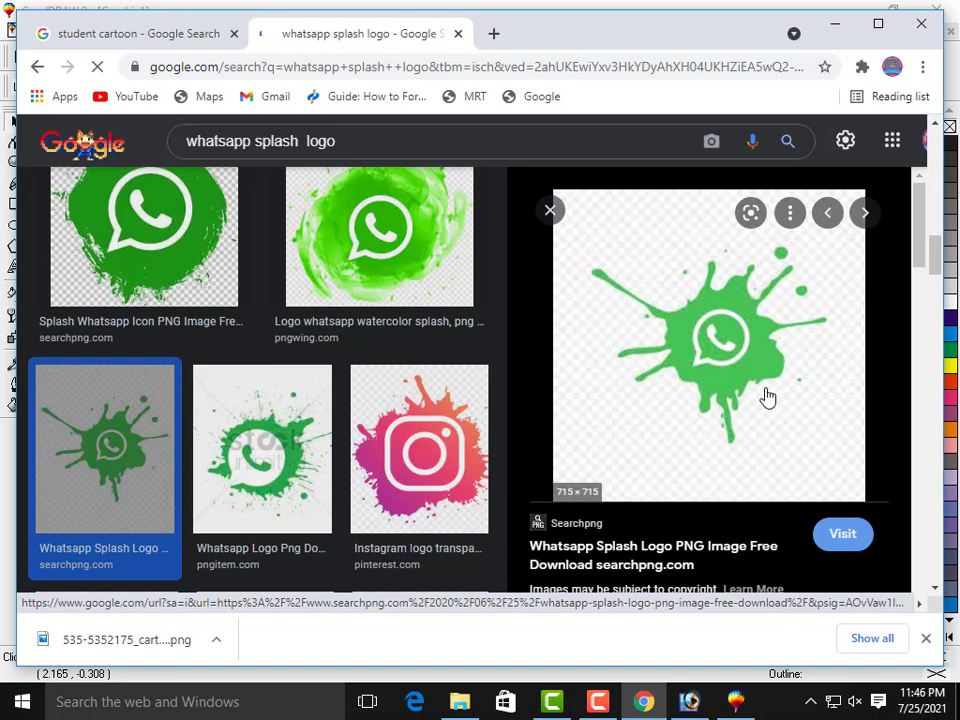
{"action": "left_click", "coordinate": [550, 211]}
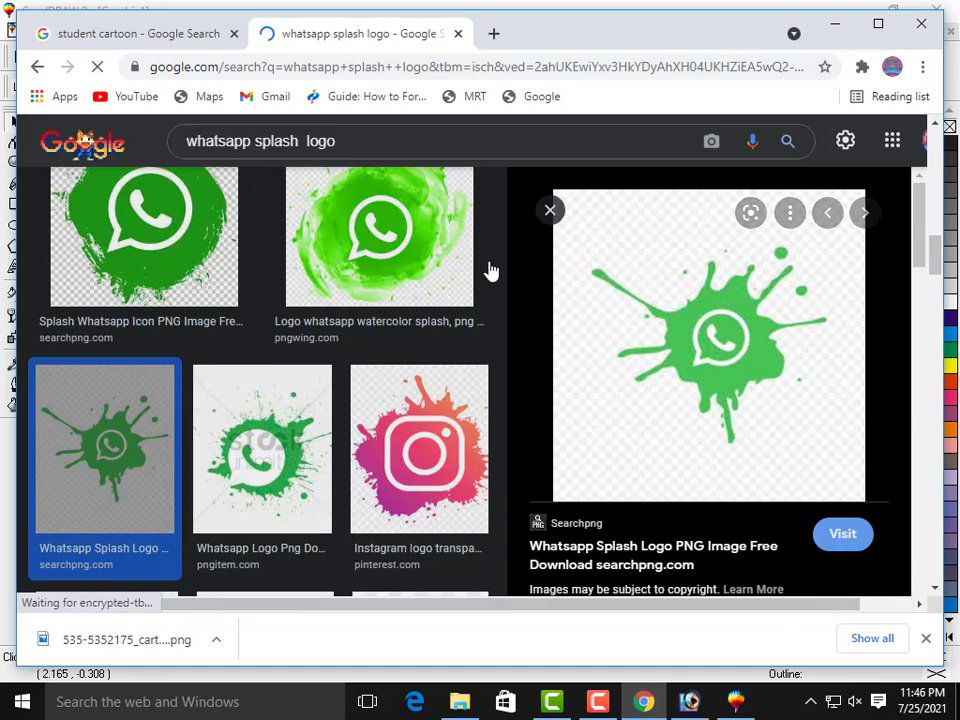
Look through the WhatsApp splash logo image results again for a green paint-splash design to download.
{"action": "scroll", "coordinate": [425, 370], "scroll_direction": "down", "scroll_amount": 1}
{"action": "scroll", "coordinate": [425, 370], "scroll_direction": "up", "scroll_amount": 2}
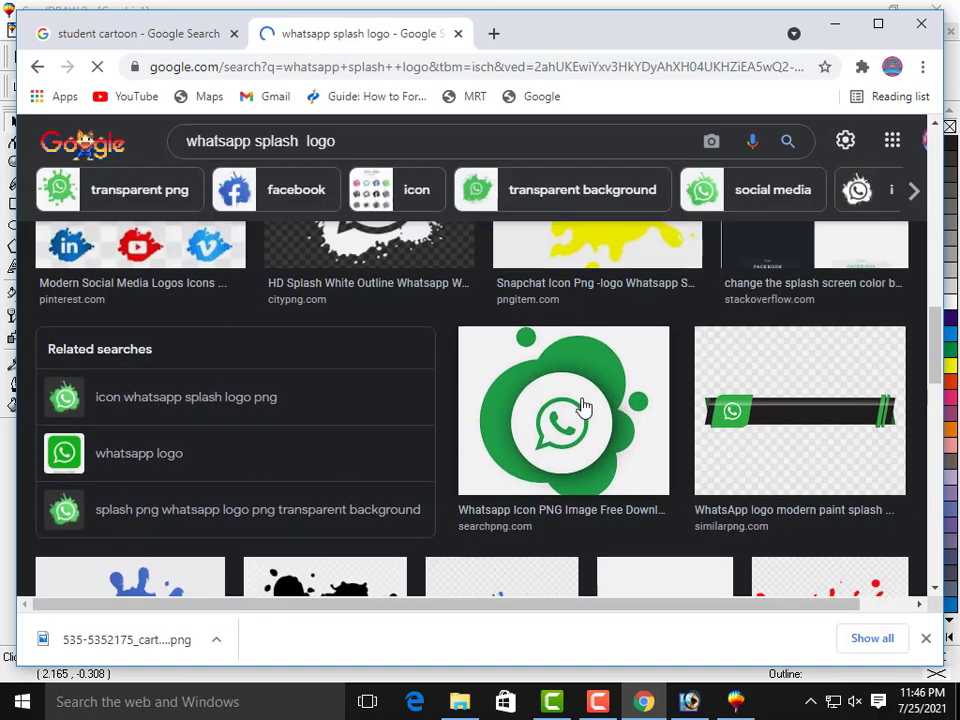
{"action": "scroll", "coordinate": [584, 407], "scroll_direction": "up", "scroll_amount": 1}
{"action": "scroll", "coordinate": [584, 407], "scroll_direction": "down", "scroll_amount": 1}
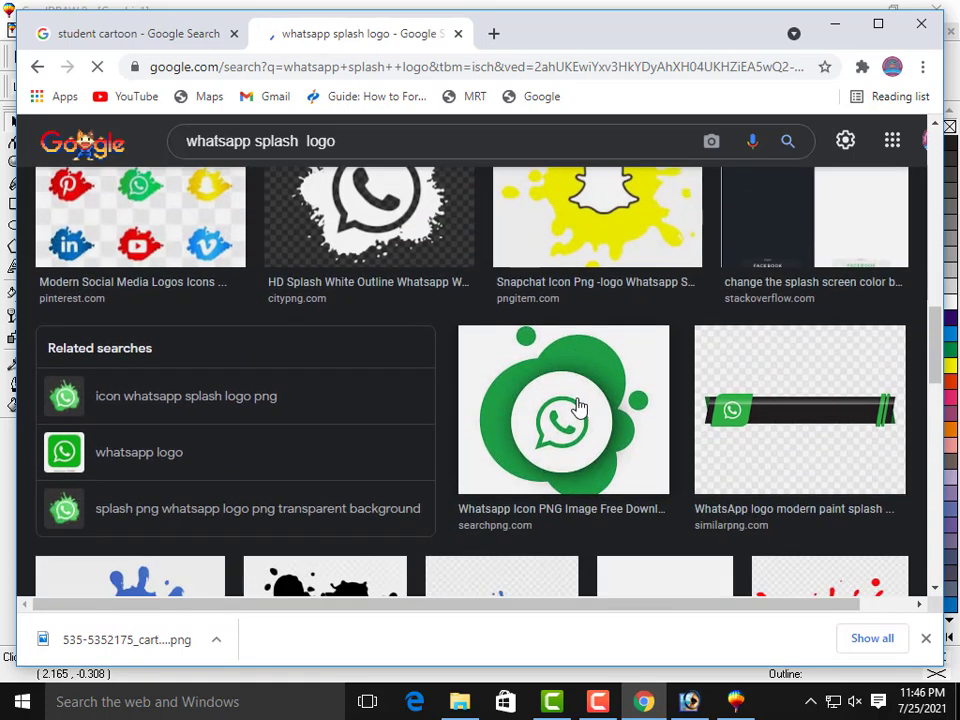
{"action": "scroll", "coordinate": [577, 405], "scroll_direction": "up", "scroll_amount": 1}
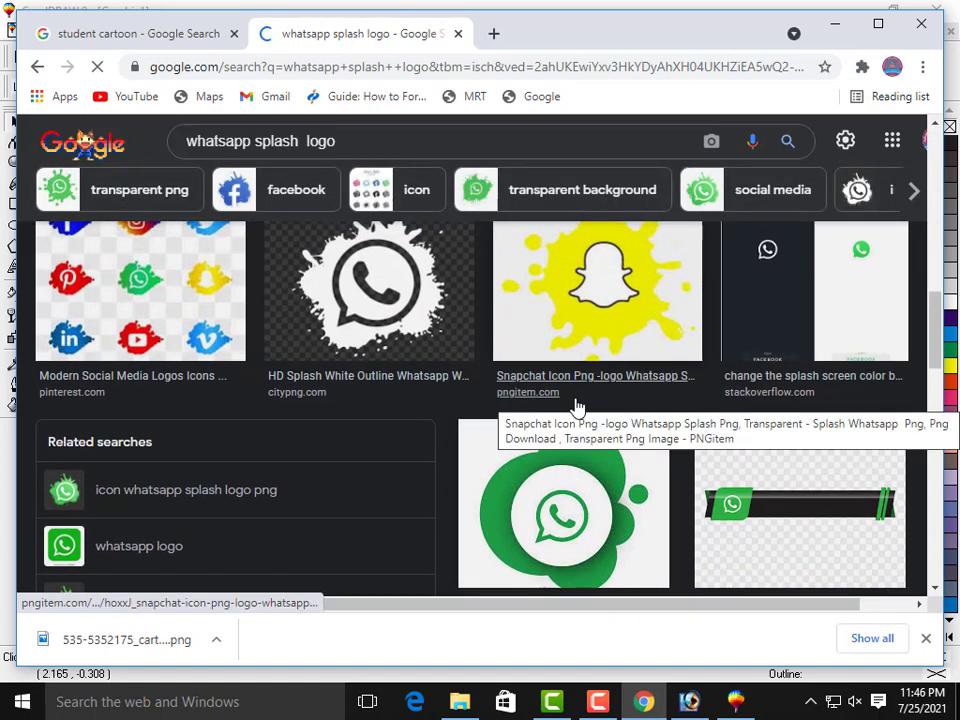
{"action": "scroll", "coordinate": [577, 405], "scroll_direction": "down", "scroll_amount": 1}
{"action": "scroll", "coordinate": [577, 405], "scroll_direction": "up", "scroll_amount": 3}
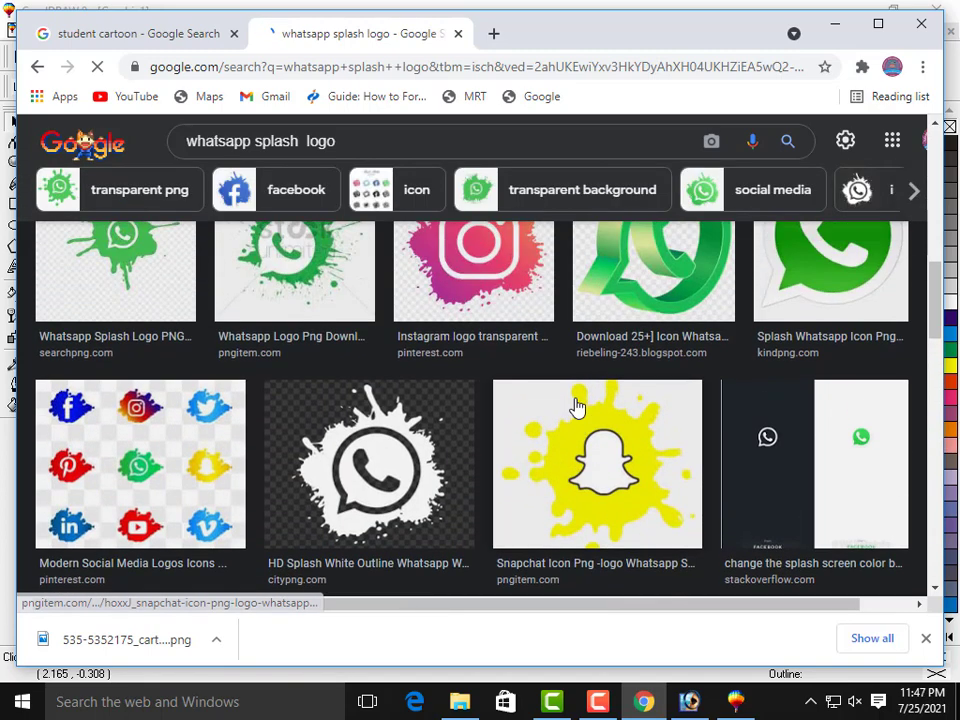
{"action": "scroll", "coordinate": [577, 405], "scroll_direction": "up", "scroll_amount": 2}
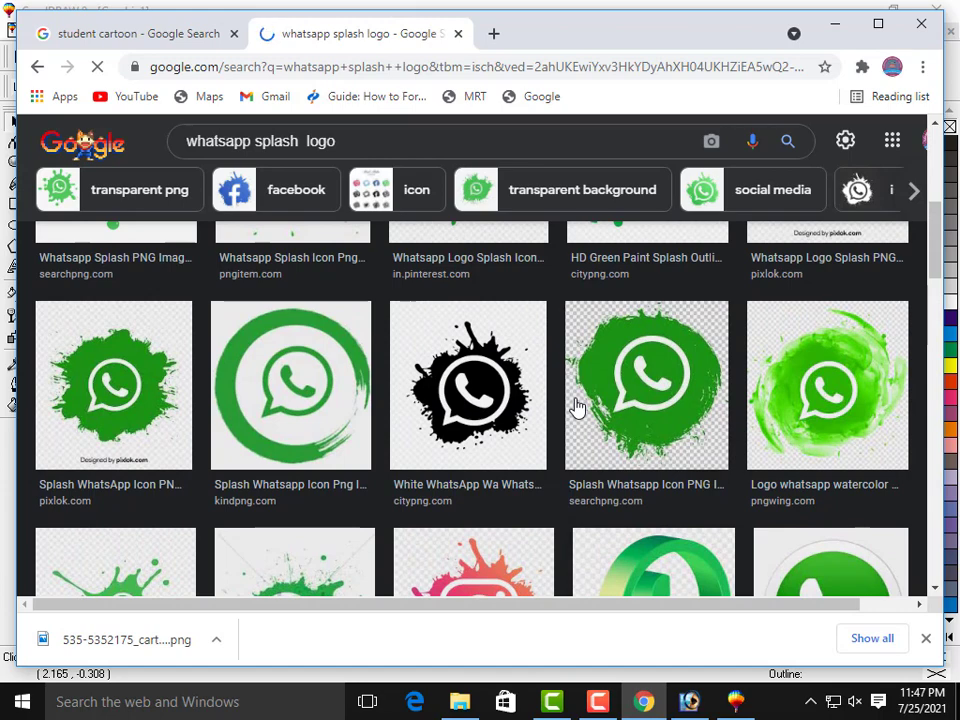
{"action": "scroll", "coordinate": [577, 405], "scroll_direction": "up", "scroll_amount": 1}
{"action": "scroll", "coordinate": [577, 405], "scroll_direction": "up", "scroll_amount": 1}
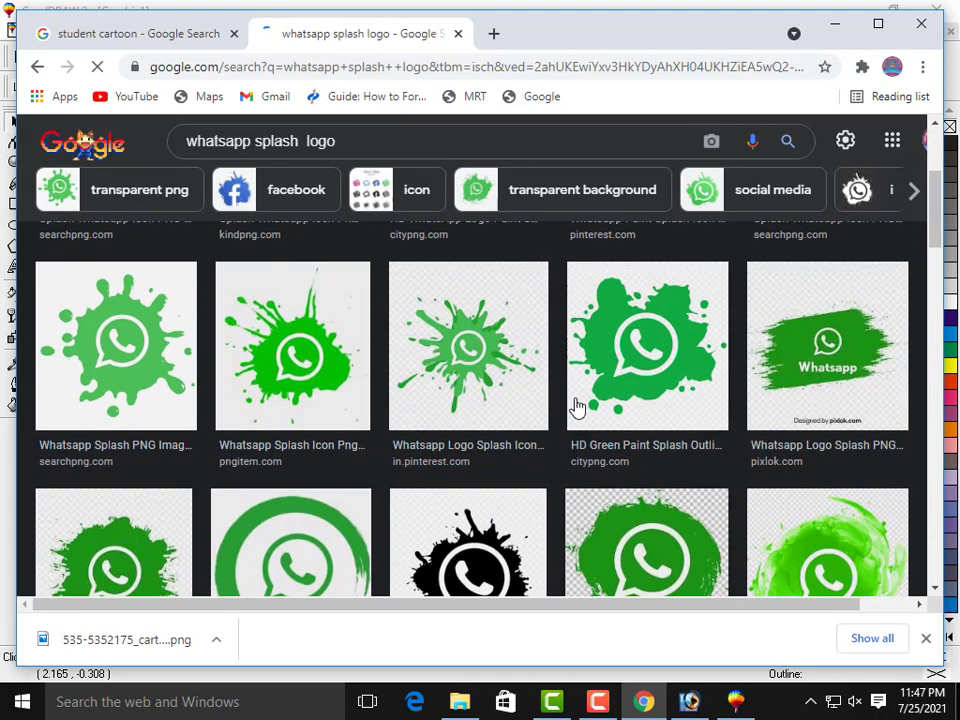
{"action": "scroll", "coordinate": [577, 405], "scroll_direction": "up", "scroll_amount": 2}
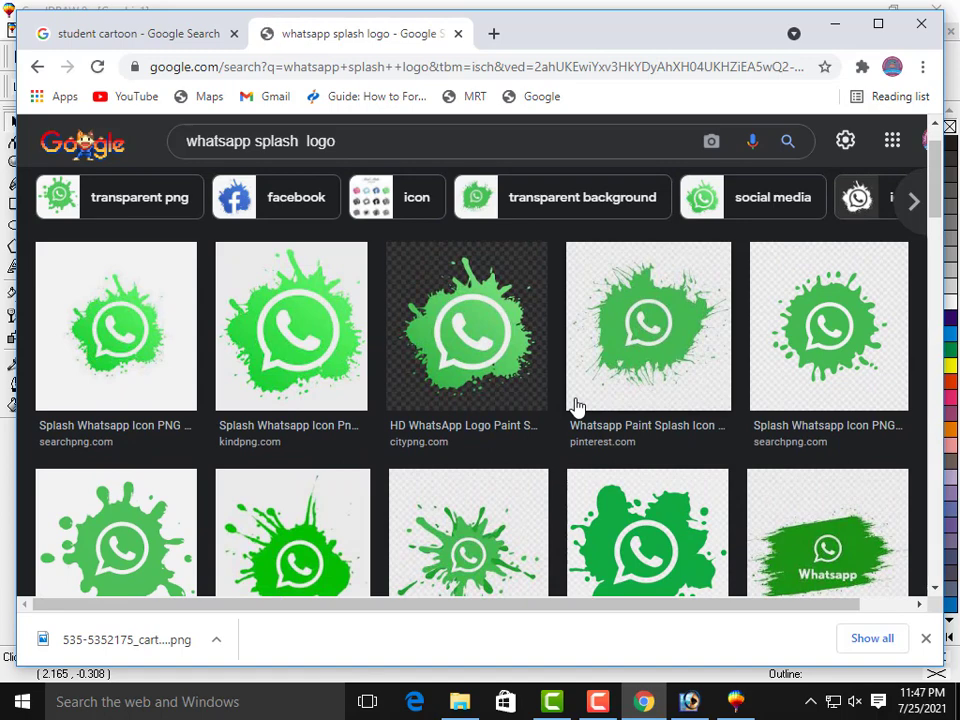
{"action": "scroll", "coordinate": [574, 405], "scroll_direction": "down", "scroll_amount": 1}
{"action": "scroll", "coordinate": [500, 410], "scroll_direction": "down", "scroll_amount": 2}
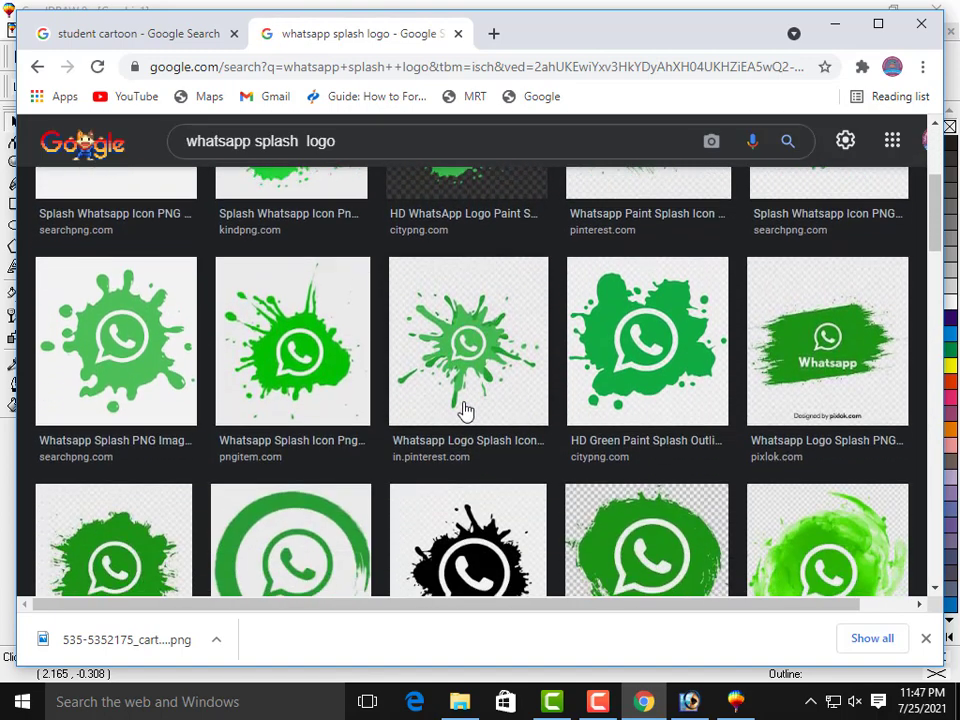
Save the bright green pngitem.com WhatsApp splash icon as a PNG image in the Downloads folder.
{"action": "left_click", "coordinate": [300, 358]}
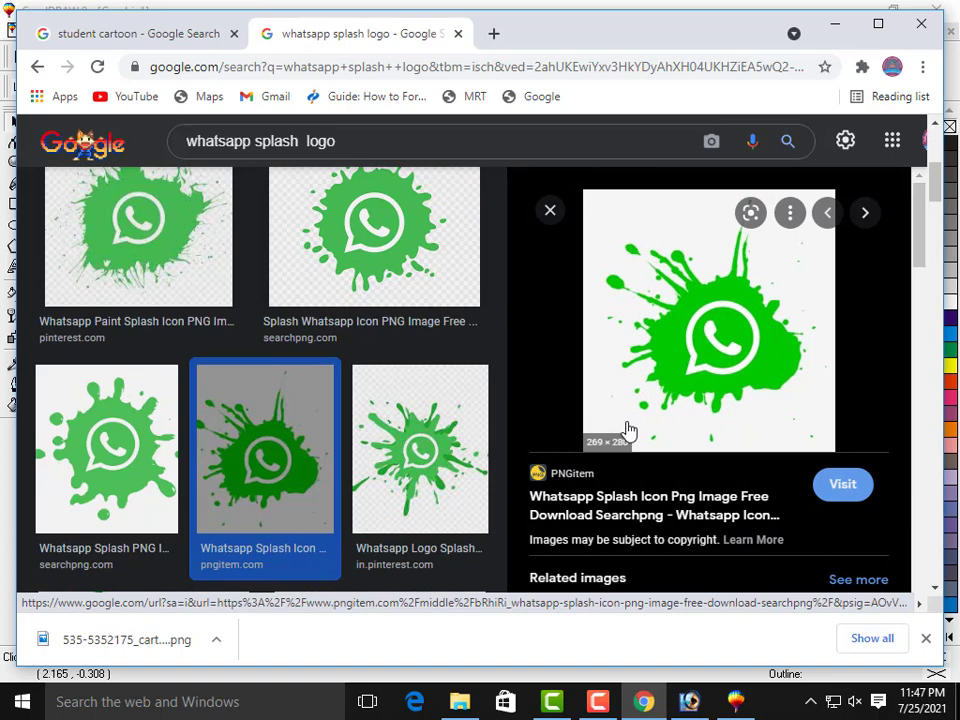
{"action": "right_click", "coordinate": [722, 336]}
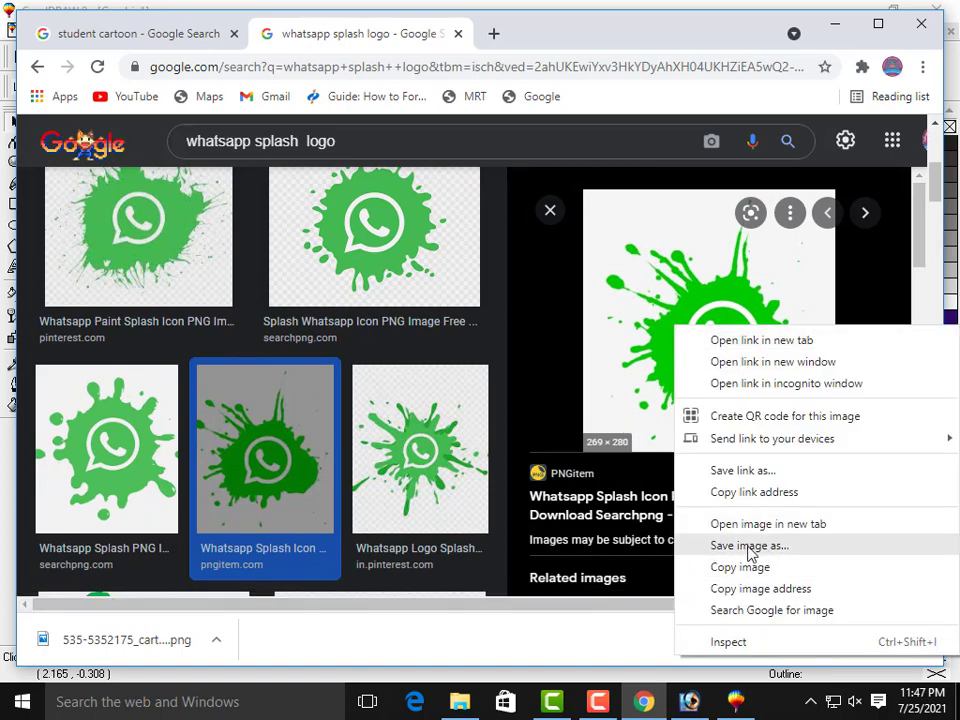
{"action": "left_click", "coordinate": [750, 546]}
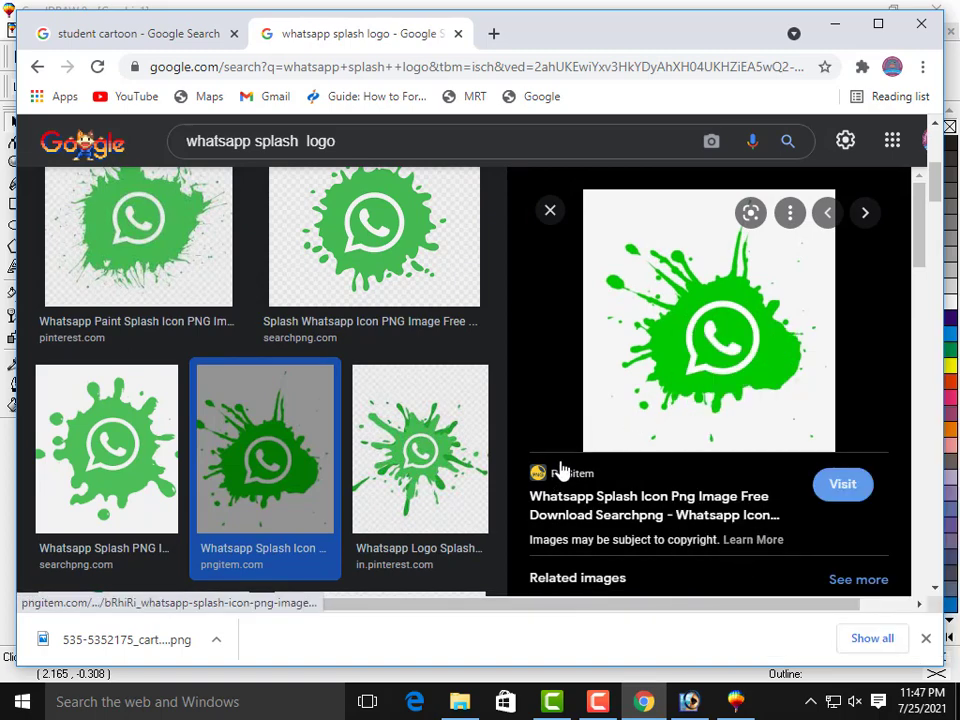
{"action": "scroll", "coordinate": [562, 470], "scroll_direction": "down", "scroll_amount": 3}
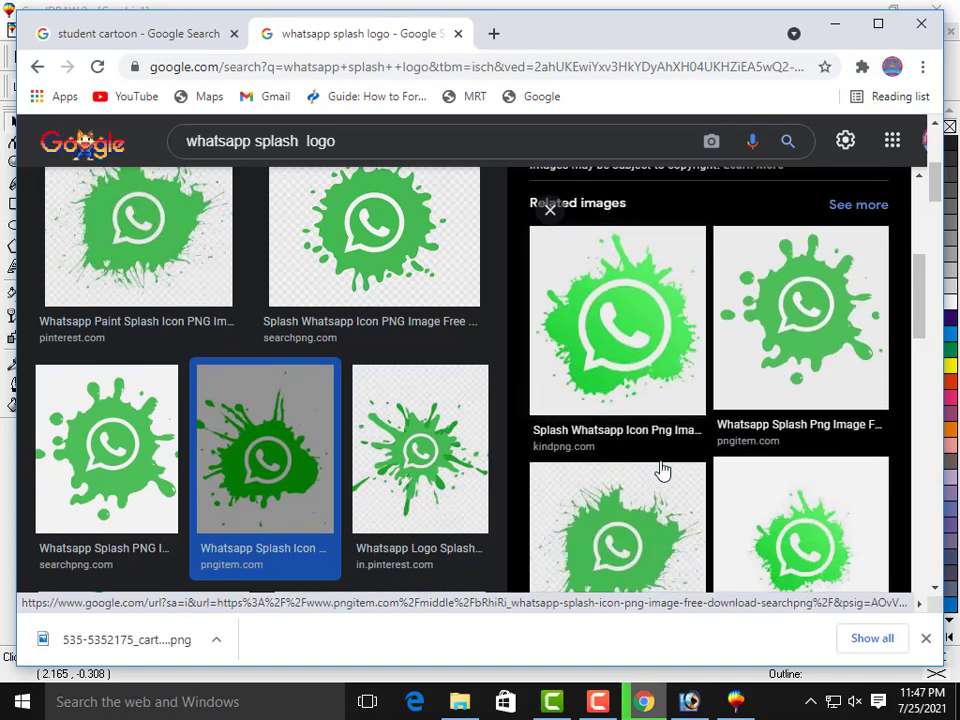
{"action": "scroll", "coordinate": [663, 471], "scroll_direction": "down", "scroll_amount": 3}
{"action": "left_click", "coordinate": [453, 434]}
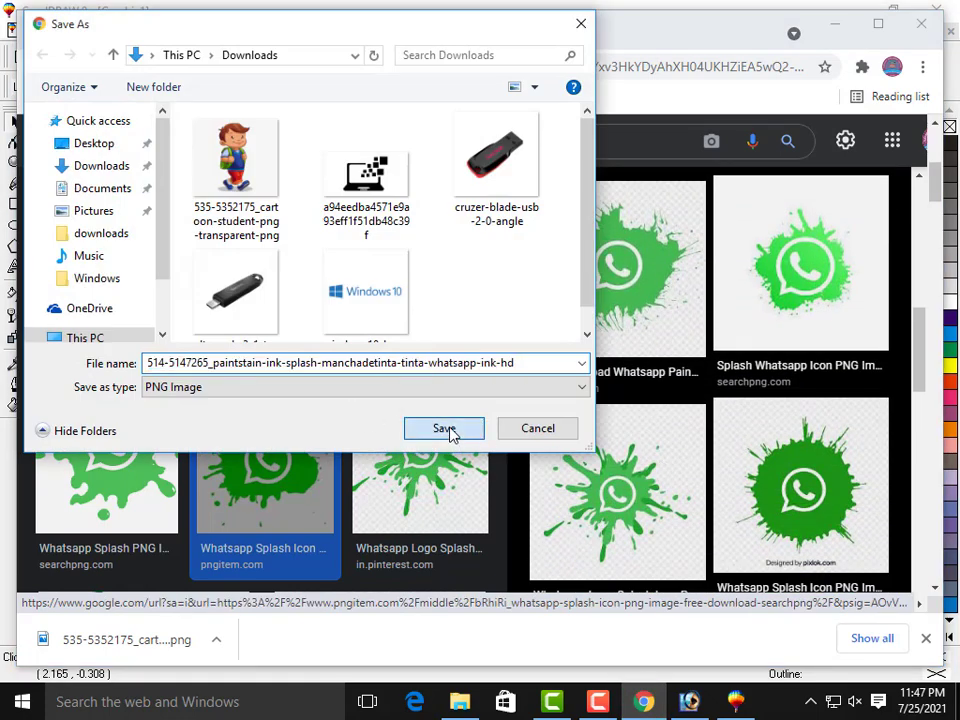
{"action": "scroll", "coordinate": [663, 457], "scroll_direction": "down", "scroll_amount": 2}
{"action": "scroll", "coordinate": [663, 457], "scroll_direction": "down", "scroll_amount": 2}
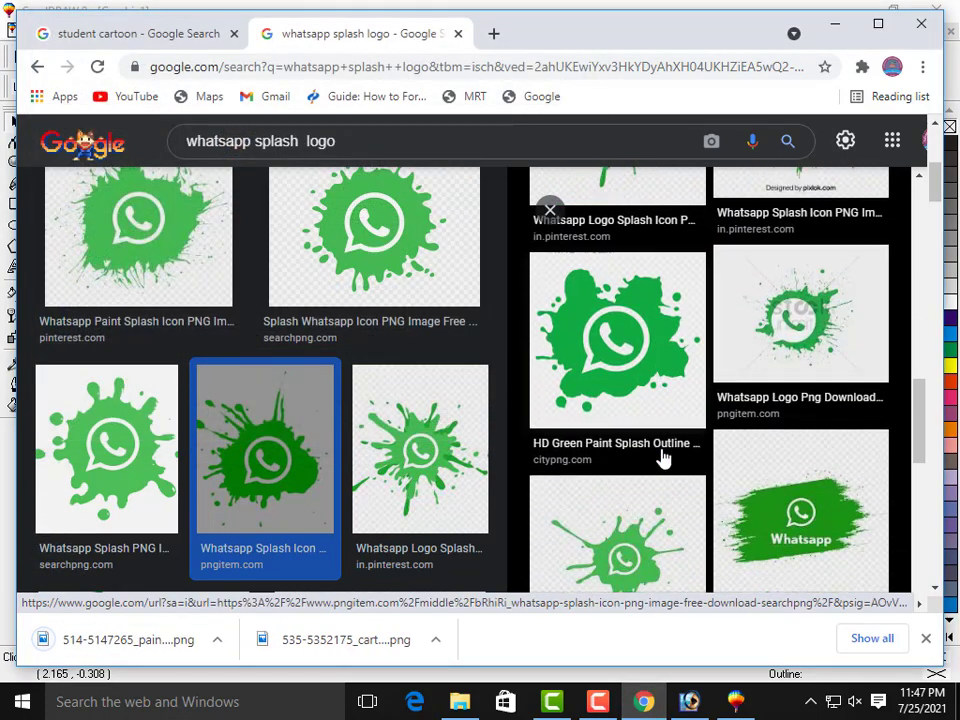
{"action": "left_click", "coordinate": [663, 457]}
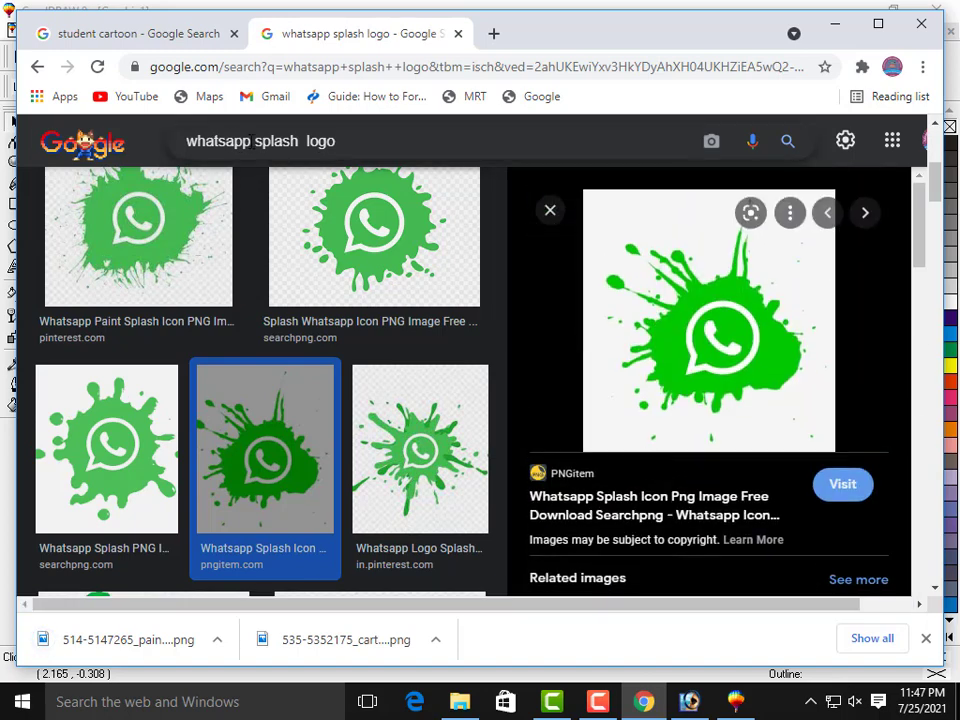
Change the image search to "facebook splash logo".
{"action": "double_click", "coordinate": [215, 141]}
{"action": "type", "text": "face"}
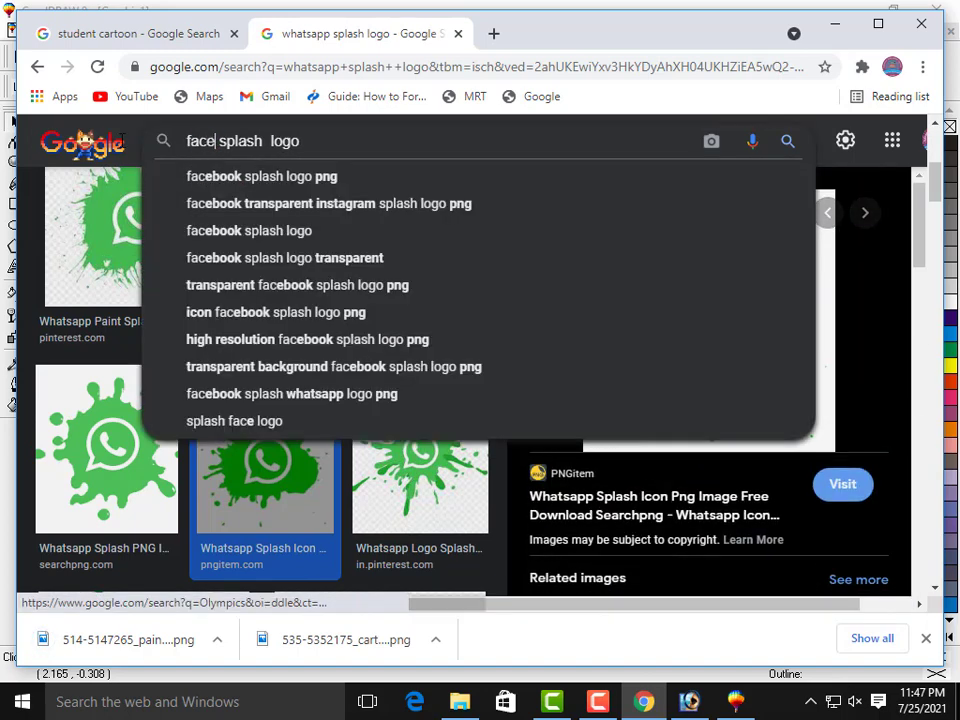
{"action": "type", "text": "book"}
{"action": "key", "text": "Return"}
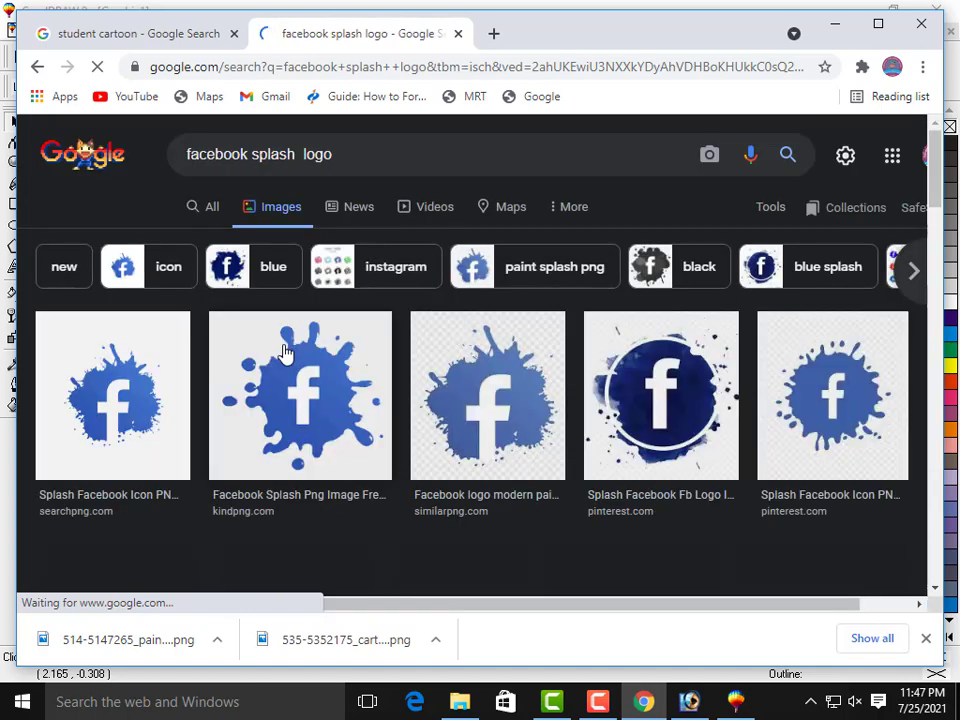
Preview the first blue searchpng.com Facebook splash icon in the image results.
{"action": "scroll", "coordinate": [246, 373], "scroll_direction": "down", "scroll_amount": 1}
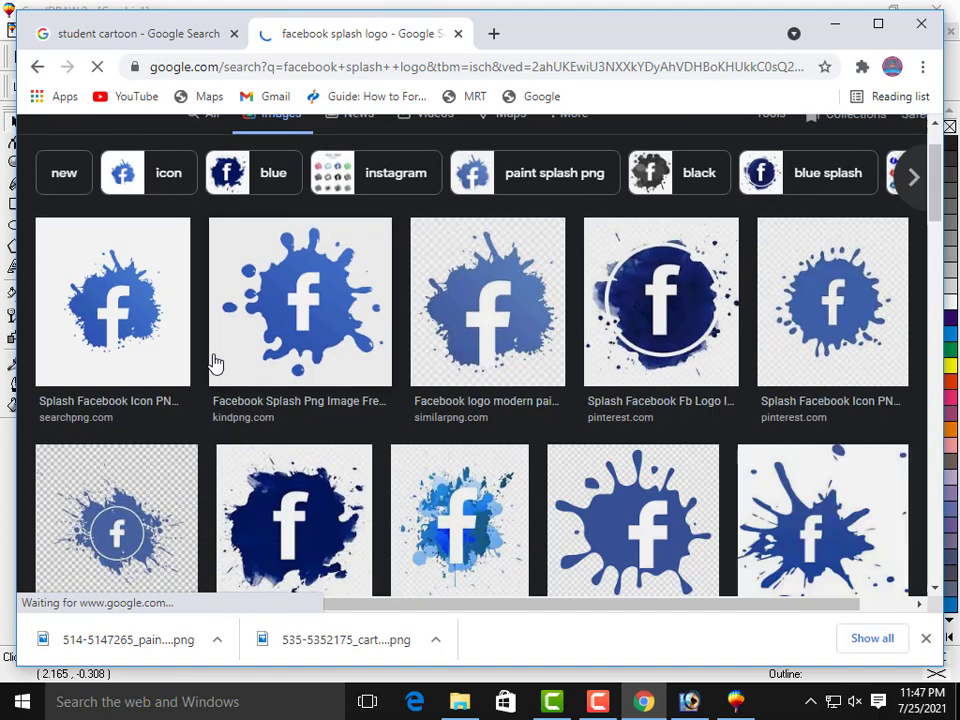
{"action": "left_click", "coordinate": [368, 365]}
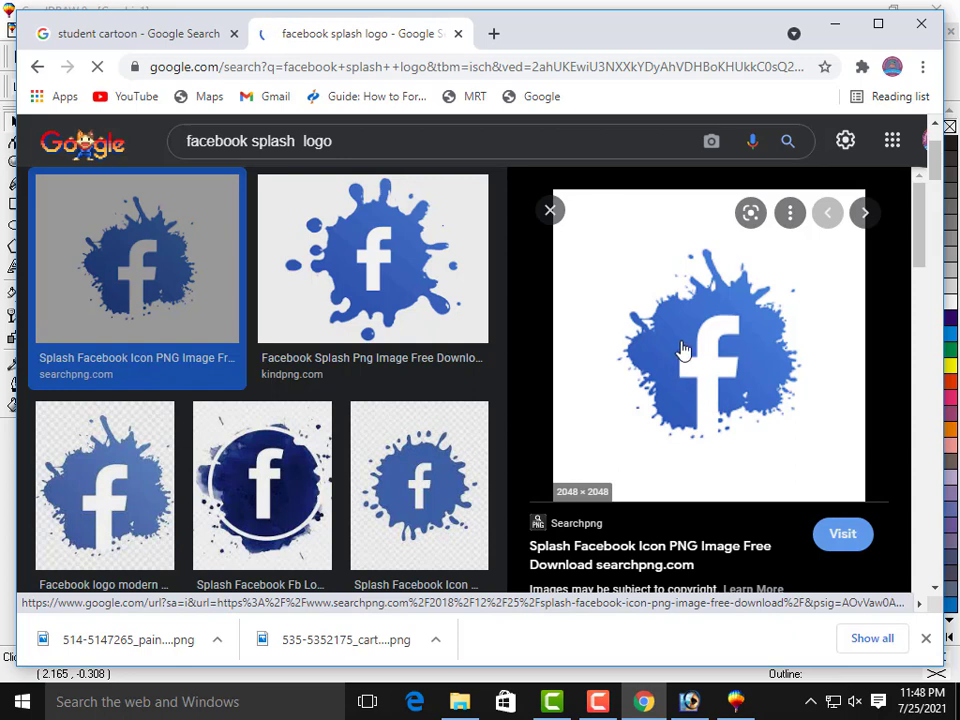
{"action": "right_click", "coordinate": [682, 349]}
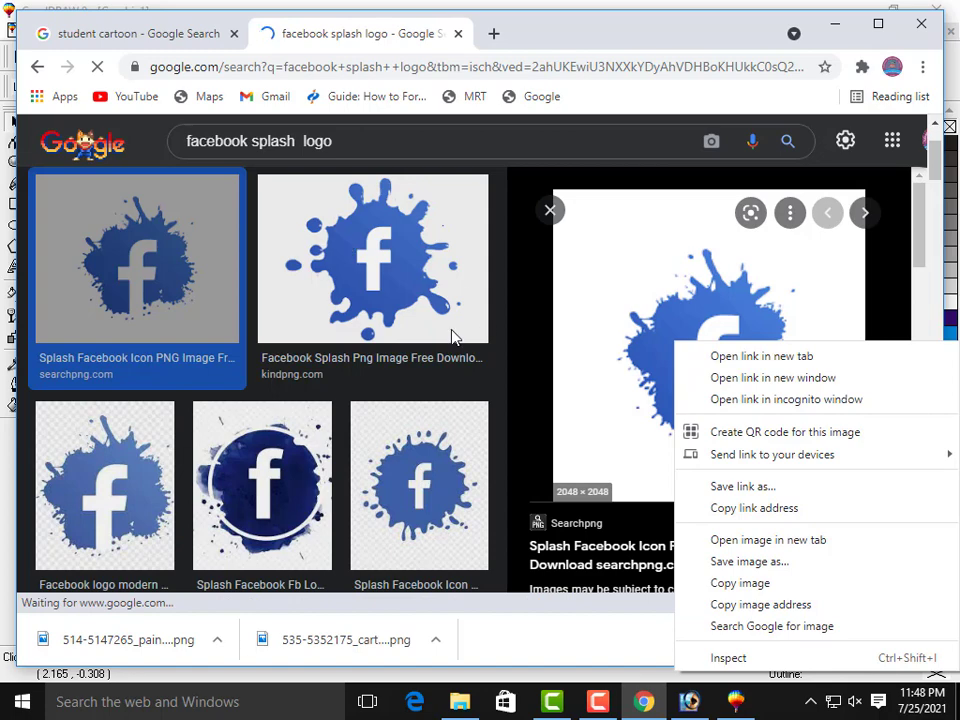
Preview the dark blue citypng.com Facebook splash logo, "Blue Splash Facebook Fb Logo Icon Design".
{"action": "scroll", "coordinate": [452, 337], "scroll_direction": "down", "scroll_amount": 3}
{"action": "scroll", "coordinate": [621, 347], "scroll_direction": "down", "scroll_amount": 2}
{"action": "scroll", "coordinate": [621, 347], "scroll_direction": "up", "scroll_amount": 2}
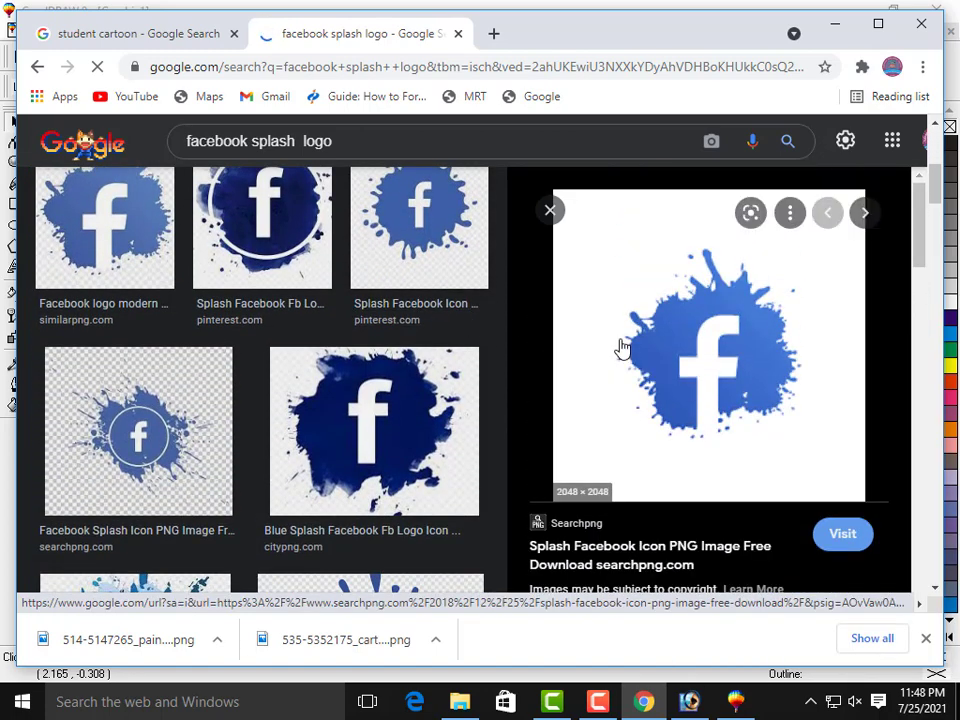
{"action": "scroll", "coordinate": [311, 339], "scroll_direction": "down", "scroll_amount": 3}
{"action": "scroll", "coordinate": [311, 340], "scroll_direction": "up", "scroll_amount": 2}
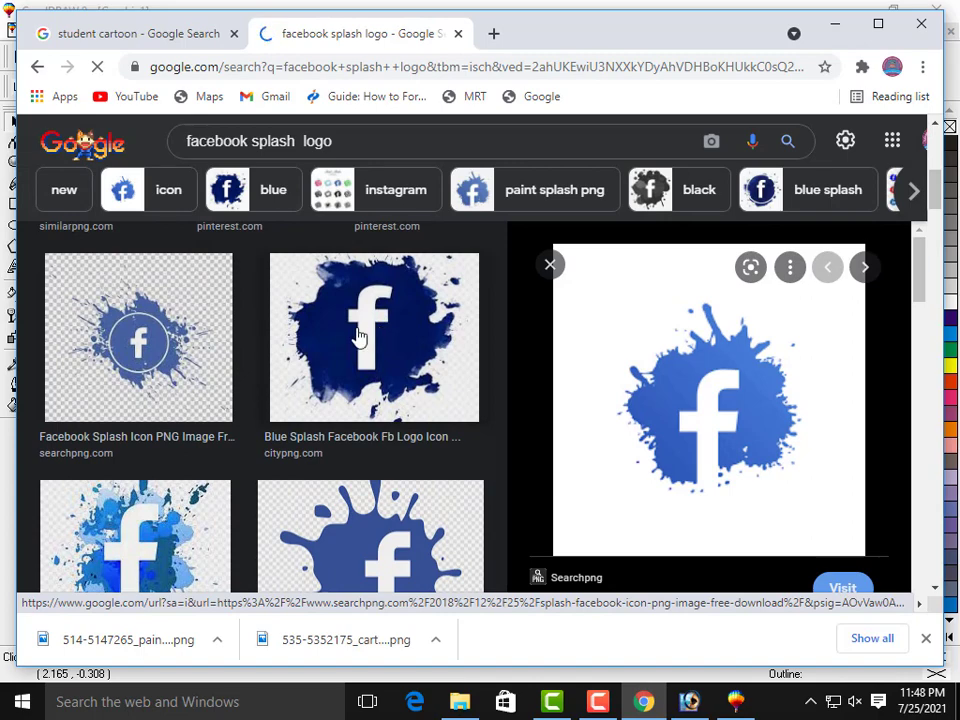
{"action": "left_click", "coordinate": [359, 337]}
Examine the further Facebook splash logo image results for a suitable paint-splash design.
{"action": "scroll", "coordinate": [407, 392], "scroll_direction": "down", "scroll_amount": 2}
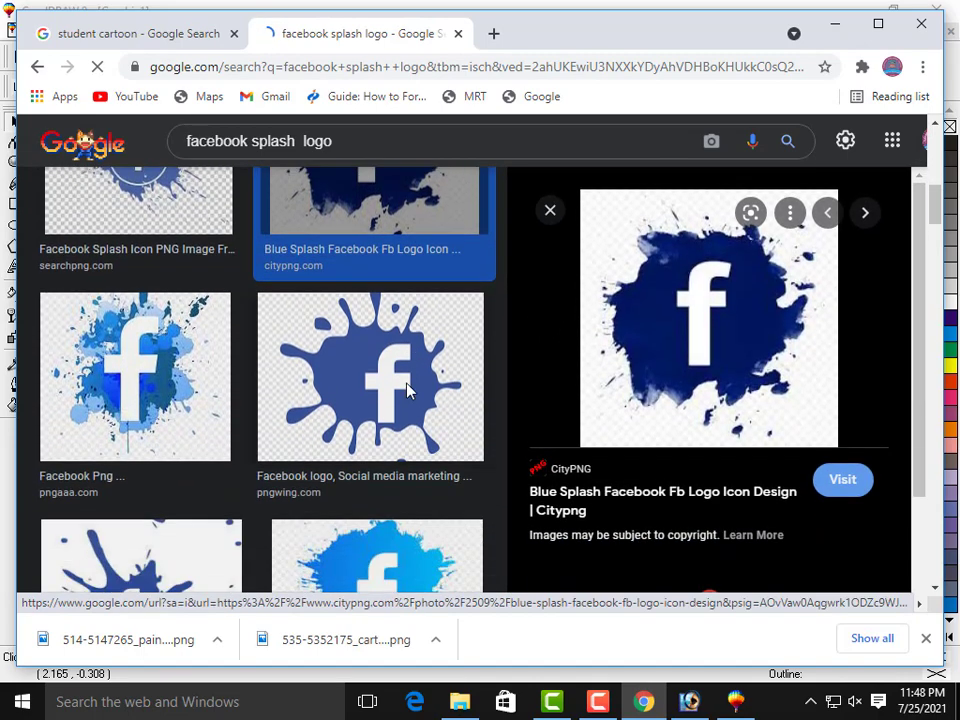
{"action": "scroll", "coordinate": [410, 390], "scroll_direction": "down", "scroll_amount": 2}
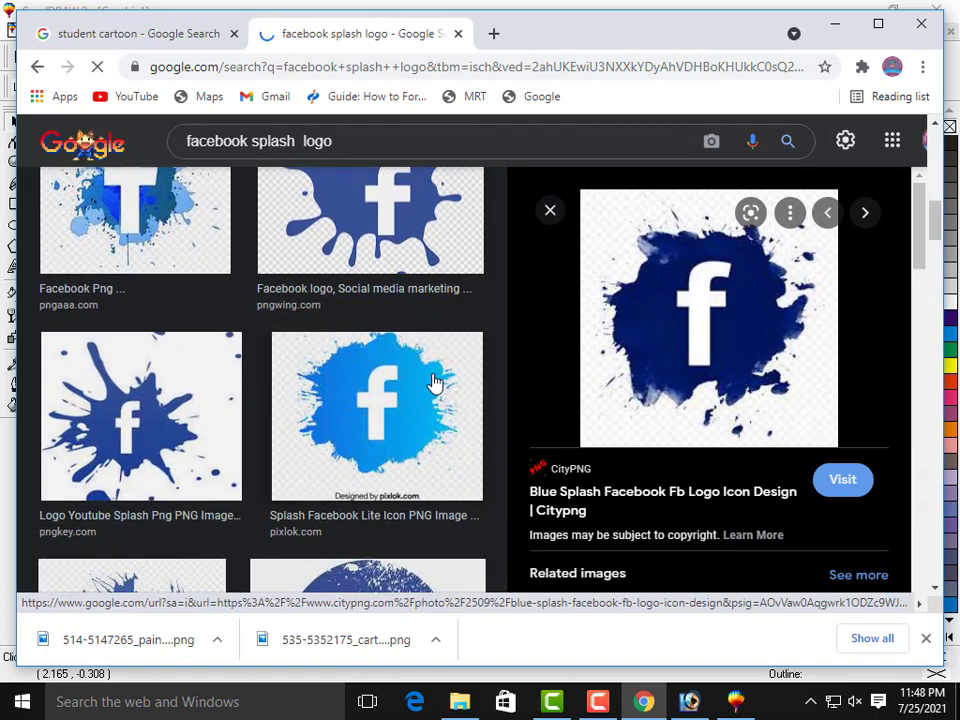
{"action": "scroll", "coordinate": [430, 383], "scroll_direction": "down", "scroll_amount": 5}
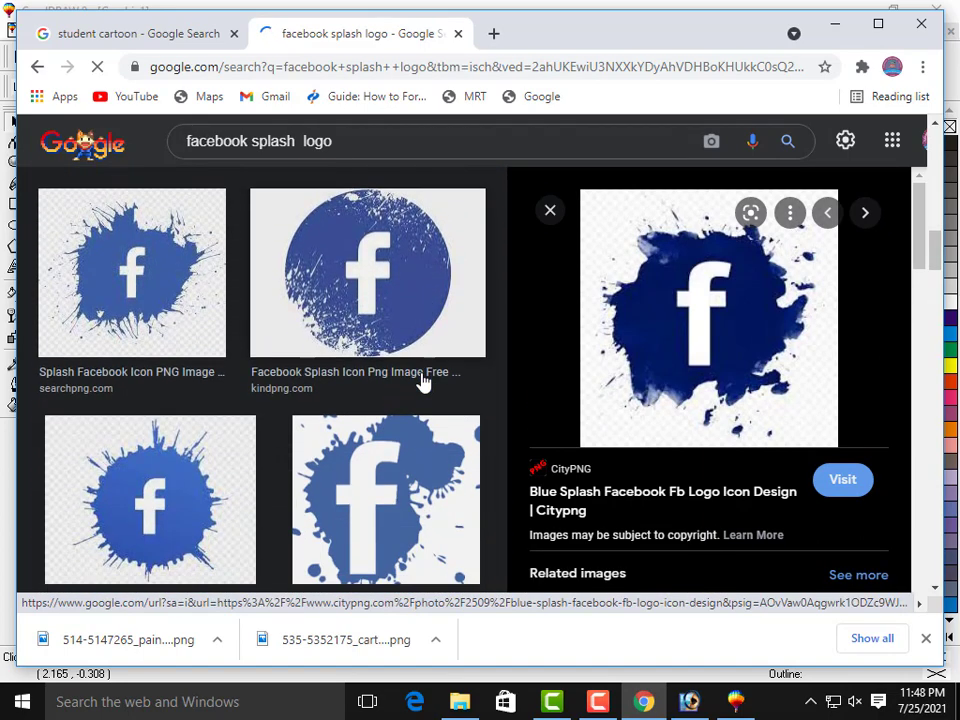
{"action": "scroll", "coordinate": [422, 381], "scroll_direction": "down", "scroll_amount": 2}
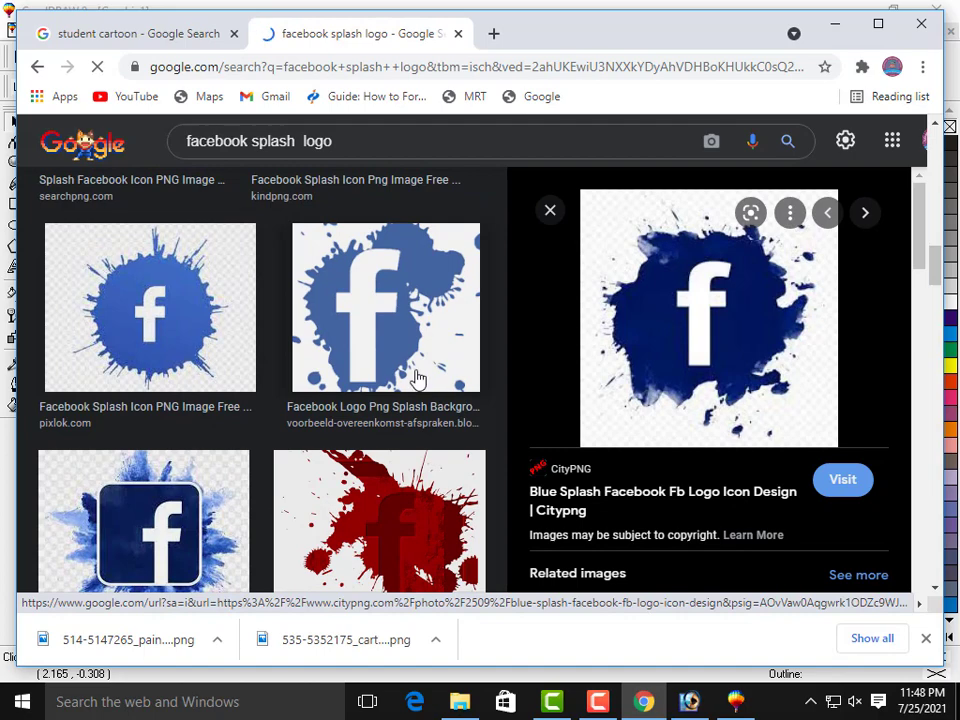
{"action": "scroll", "coordinate": [419, 379], "scroll_direction": "down", "scroll_amount": 1}
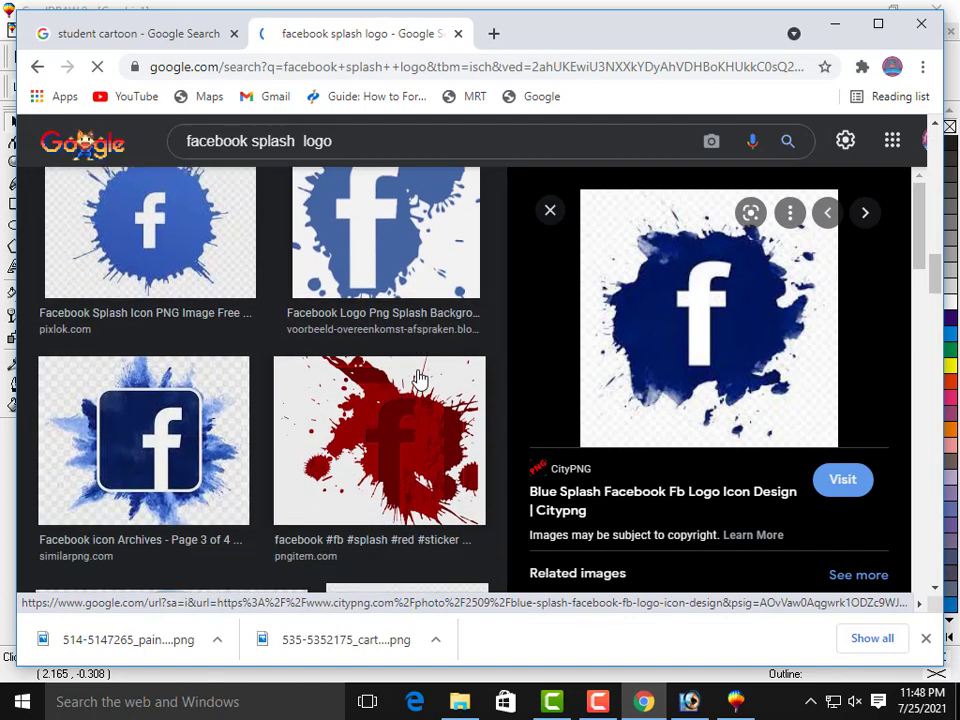
{"action": "scroll", "coordinate": [440, 377], "scroll_direction": "down", "scroll_amount": 3}
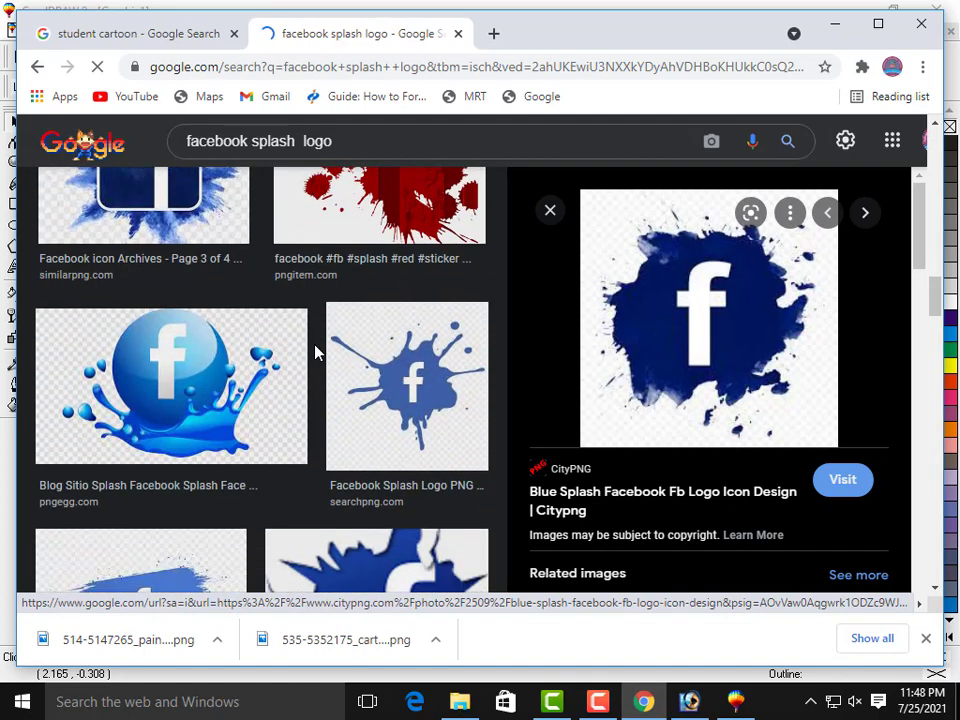
{"action": "scroll", "coordinate": [315, 352], "scroll_direction": "down", "scroll_amount": 2}
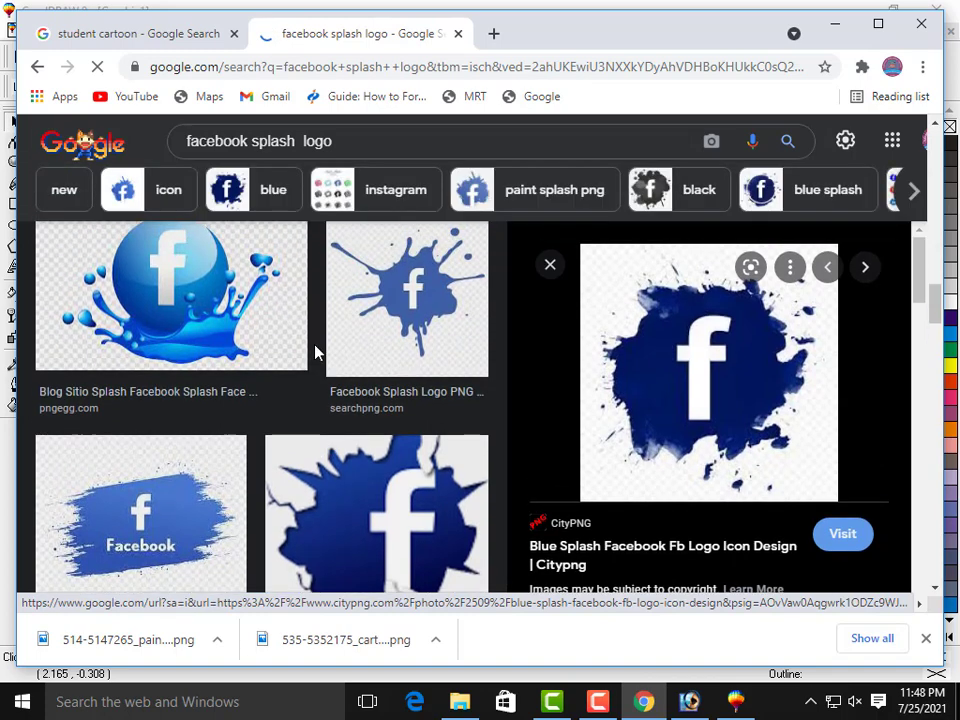
{"action": "scroll", "coordinate": [315, 352], "scroll_direction": "down", "scroll_amount": 2}
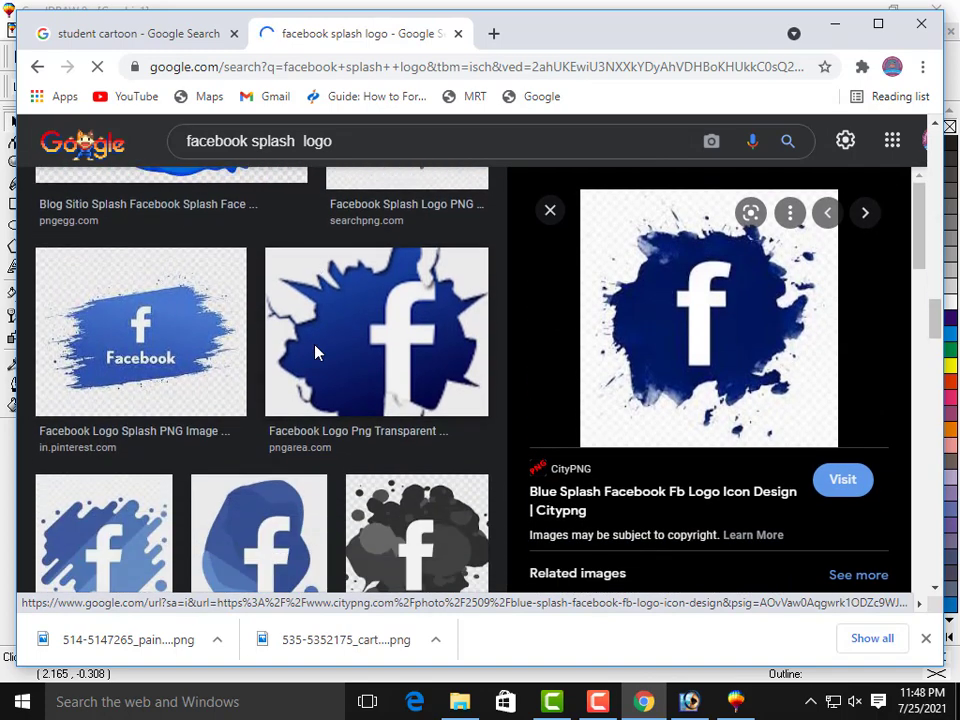
{"action": "scroll", "coordinate": [315, 352], "scroll_direction": "down", "scroll_amount": 1}
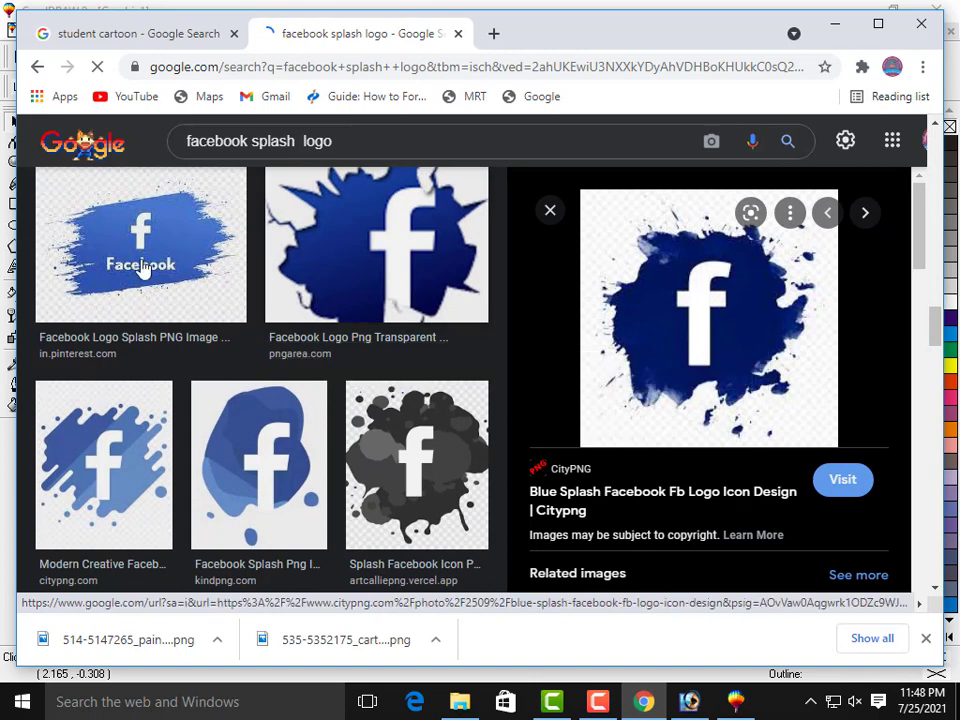
{"action": "scroll", "coordinate": [200, 298], "scroll_direction": "down", "scroll_amount": 1}
{"action": "scroll", "coordinate": [210, 305], "scroll_direction": "down", "scroll_amount": 2}
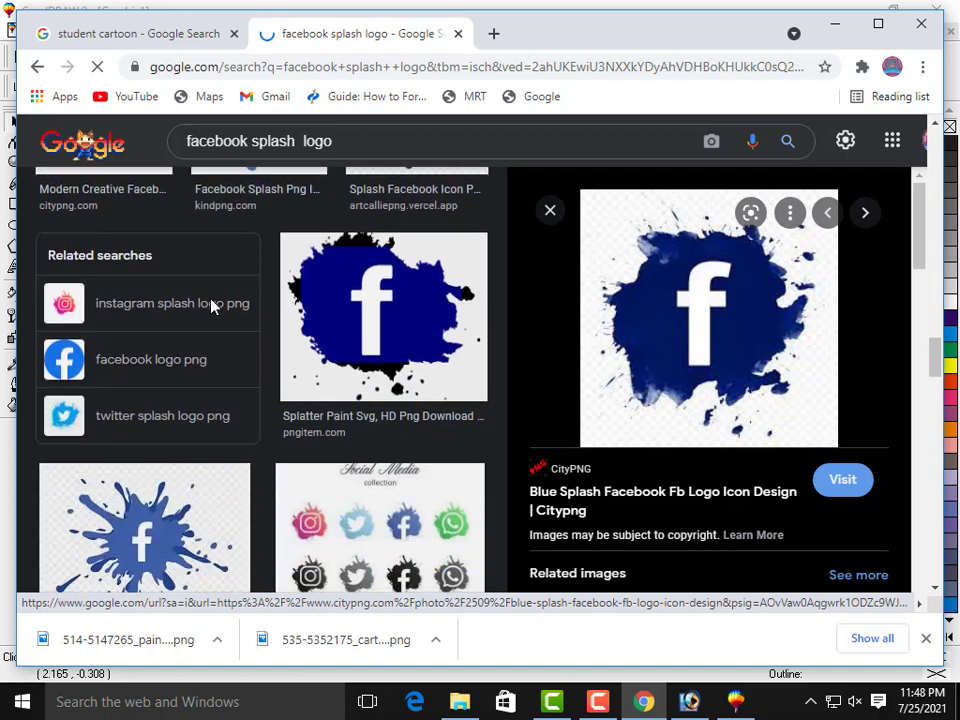
{"action": "scroll", "coordinate": [210, 305], "scroll_direction": "up", "scroll_amount": 4}
{"action": "scroll", "coordinate": [210, 305], "scroll_direction": "down", "scroll_amount": 3}
{"action": "scroll", "coordinate": [211, 306], "scroll_direction": "down", "scroll_amount": 3}
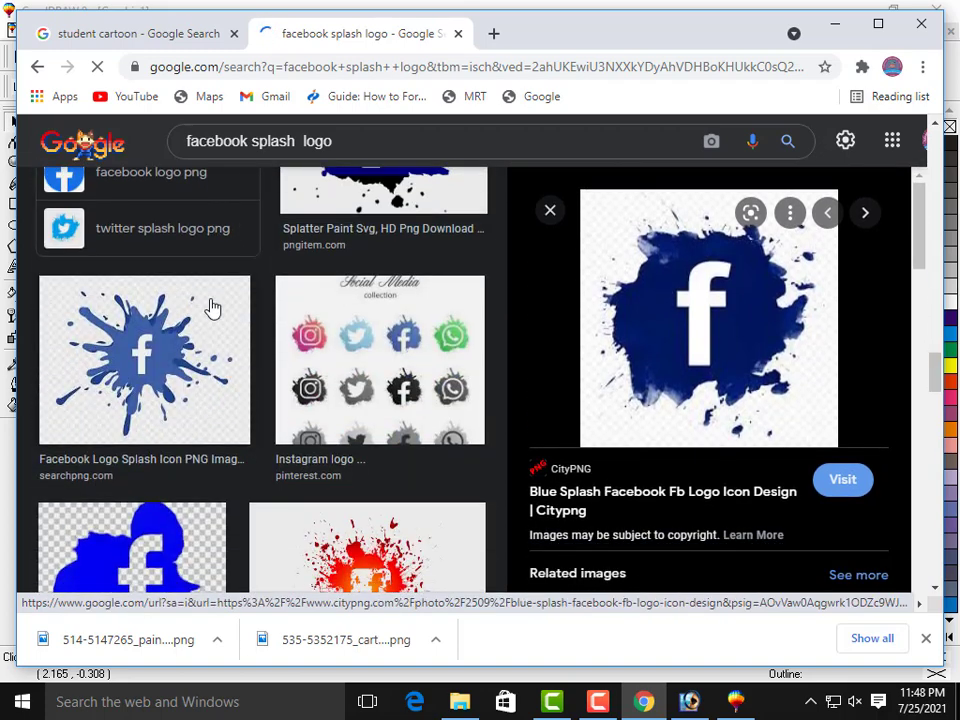
Preview the searchpng.com "Facebook Logo Splash Icon" with radiating blue splatters and compare it with the results below.
{"action": "scroll", "coordinate": [212, 307], "scroll_direction": "down", "scroll_amount": 1}
{"action": "left_click", "coordinate": [200, 306]}
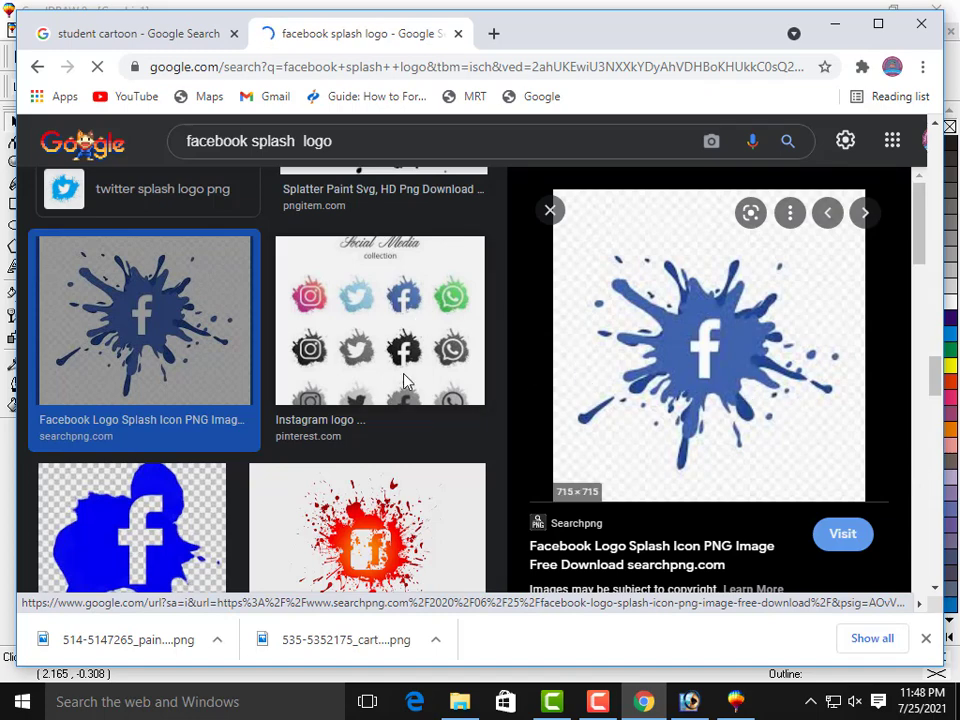
{"action": "scroll", "coordinate": [313, 377], "scroll_direction": "down", "scroll_amount": 4}
{"action": "scroll", "coordinate": [313, 377], "scroll_direction": "up", "scroll_amount": 1}
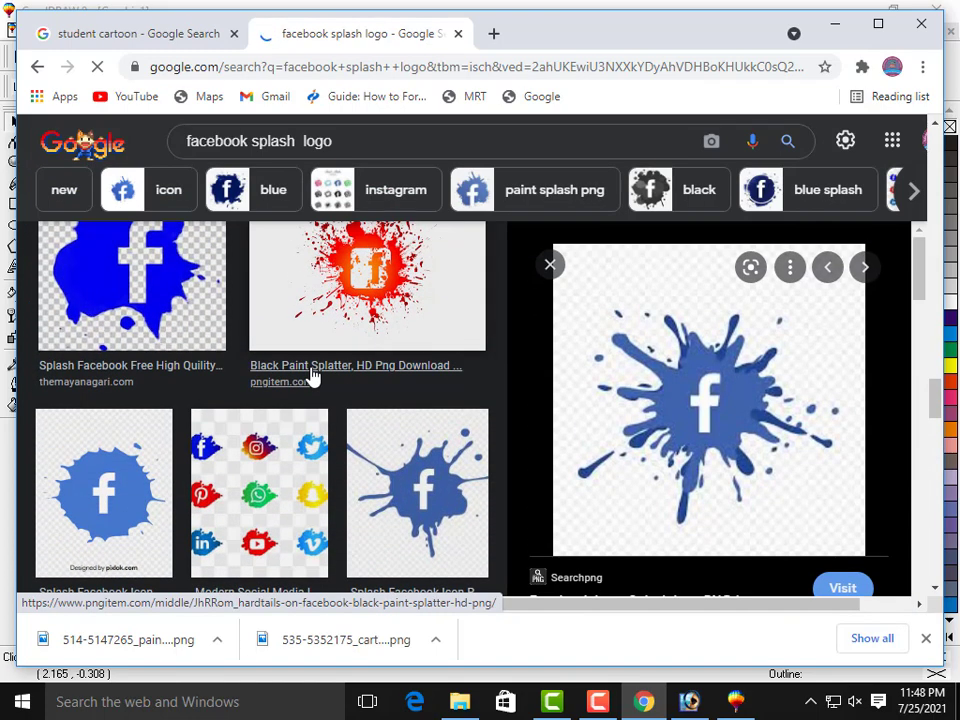
Examine the lower rows of Facebook splash logo image results for a cleaner paint-splash design.
{"action": "scroll", "coordinate": [313, 377], "scroll_direction": "down", "scroll_amount": 1}
{"action": "scroll", "coordinate": [313, 377], "scroll_direction": "up", "scroll_amount": 1}
{"action": "scroll", "coordinate": [313, 377], "scroll_direction": "down", "scroll_amount": 5}
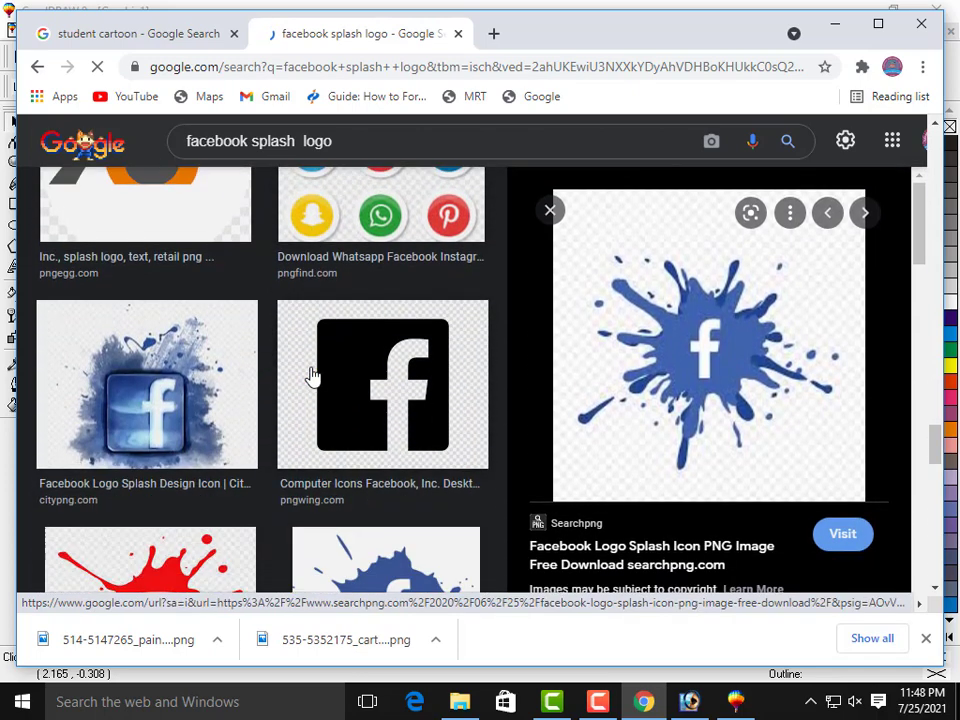
{"action": "scroll", "coordinate": [313, 377], "scroll_direction": "down", "scroll_amount": 4}
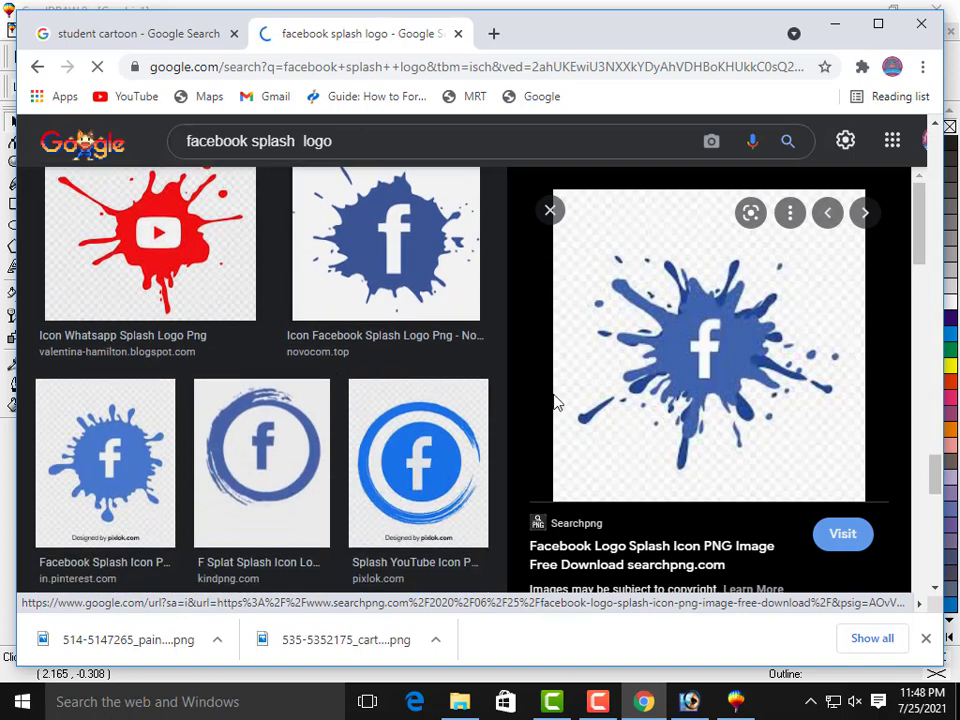
{"action": "scroll", "coordinate": [290, 381], "scroll_direction": "down", "scroll_amount": 1}
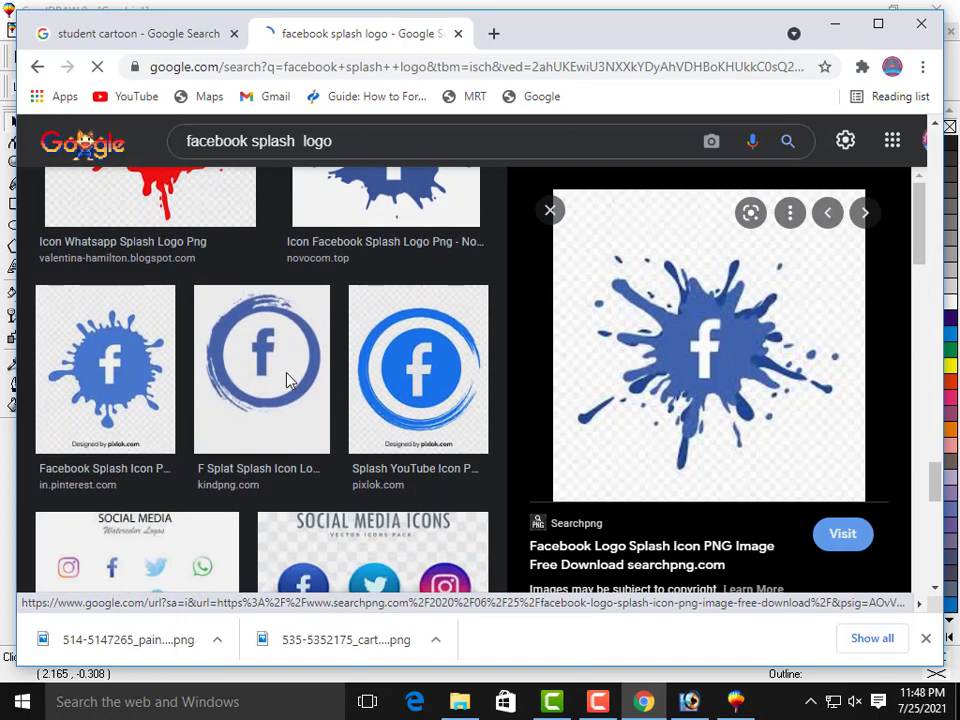
{"action": "scroll", "coordinate": [287, 380], "scroll_direction": "down", "scroll_amount": 3}
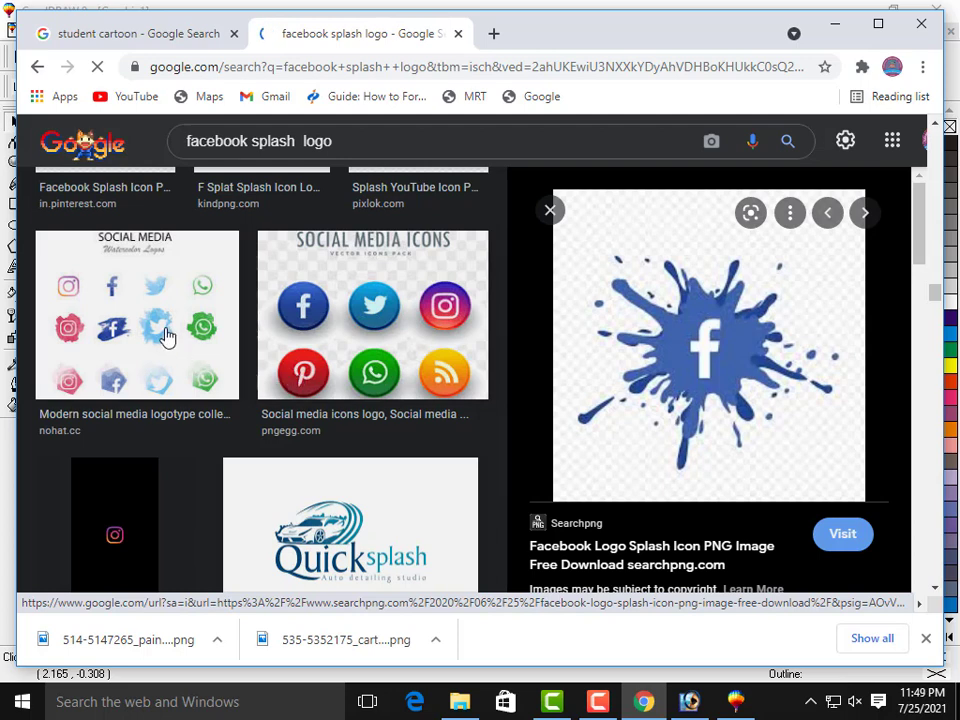
{"action": "scroll", "coordinate": [166, 336], "scroll_direction": "down", "scroll_amount": 5}
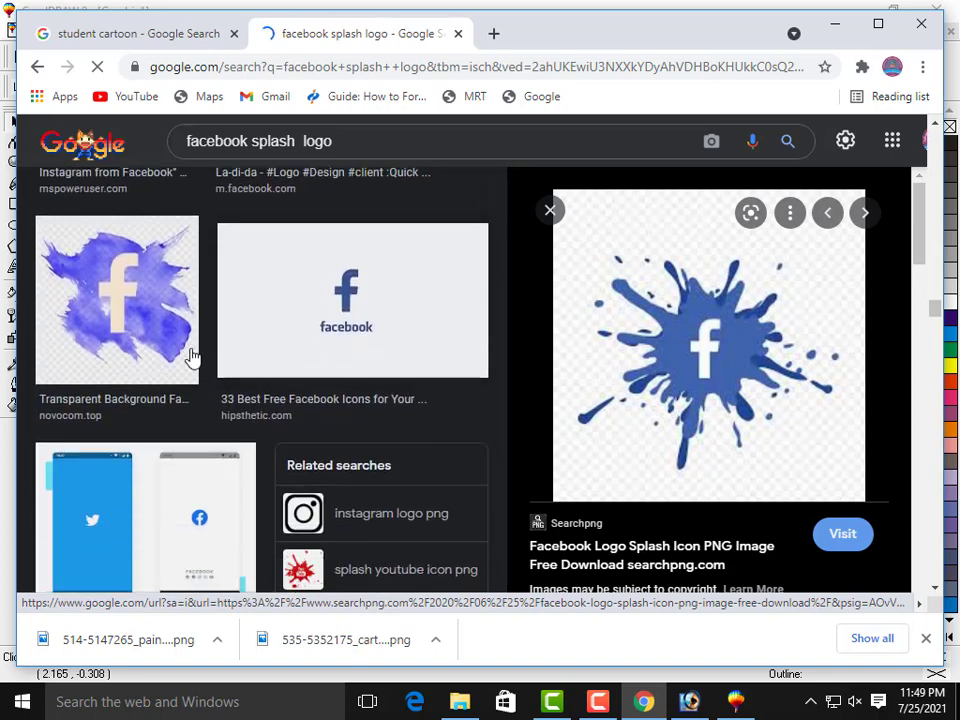
{"action": "scroll", "coordinate": [192, 357], "scroll_direction": "down", "scroll_amount": 5}
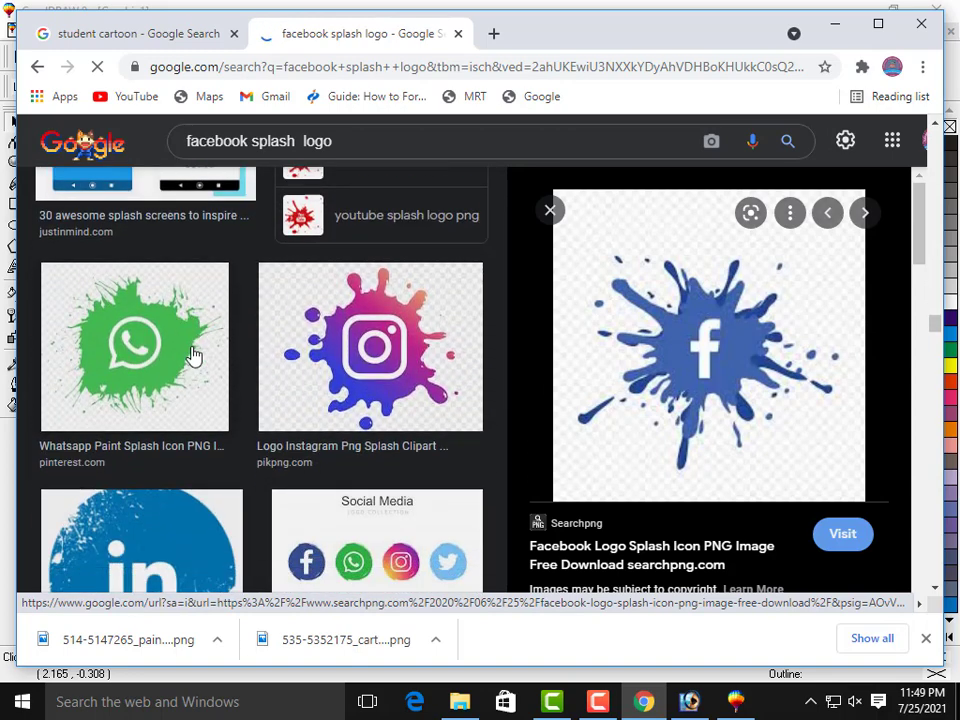
{"action": "scroll", "coordinate": [192, 357], "scroll_direction": "down", "scroll_amount": 8}
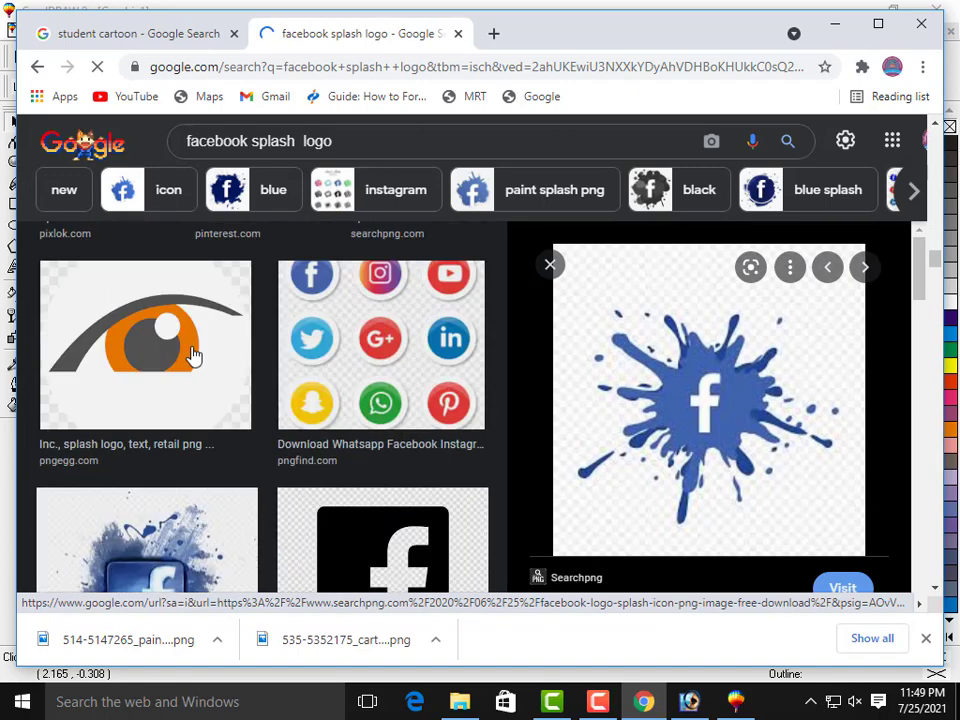
{"action": "scroll", "coordinate": [192, 357], "scroll_direction": "down", "scroll_amount": 5}
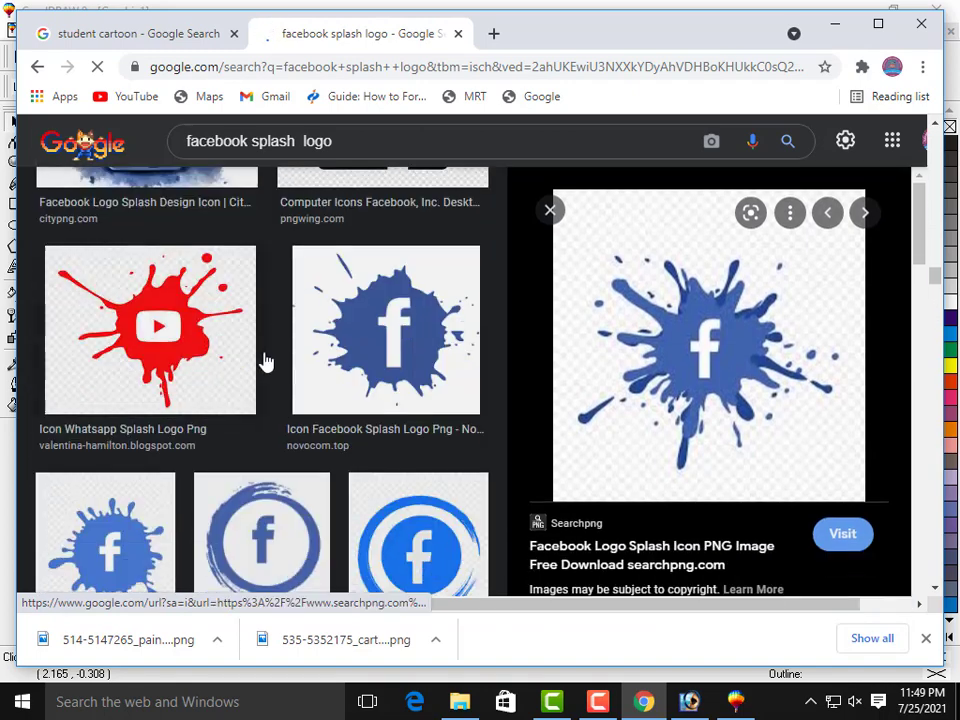
Preview the novocom.top "Icon Facebook Splash Logo Png" result and save the image as facebook-splash.png.
{"action": "left_click", "coordinate": [356, 338]}
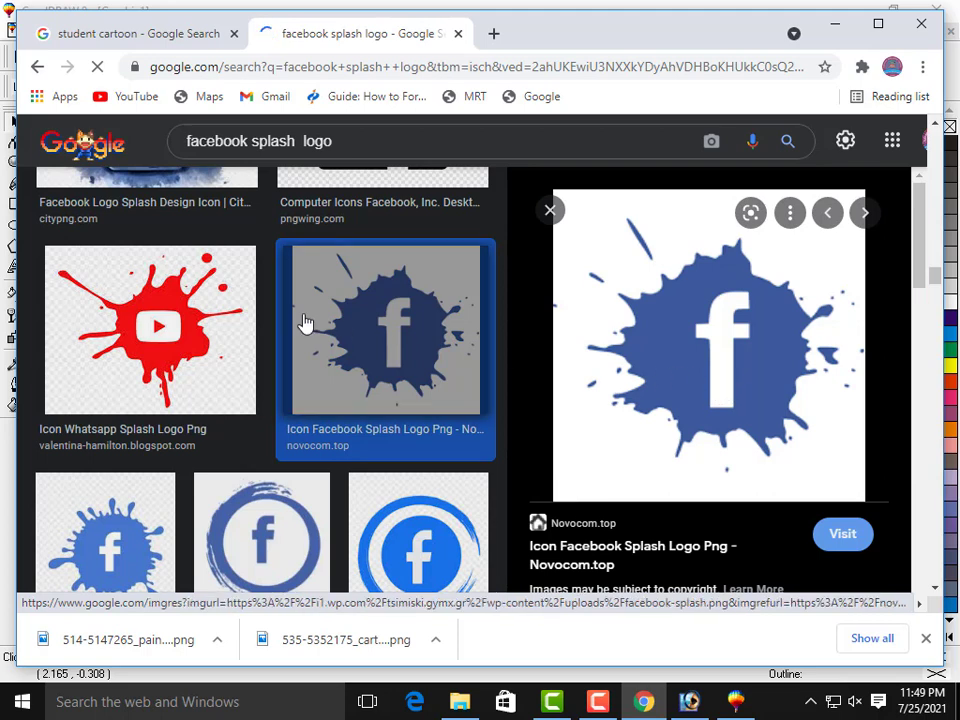
{"action": "scroll", "coordinate": [306, 322], "scroll_direction": "up", "scroll_amount": 5}
{"action": "scroll", "coordinate": [306, 322], "scroll_direction": "up", "scroll_amount": 5}
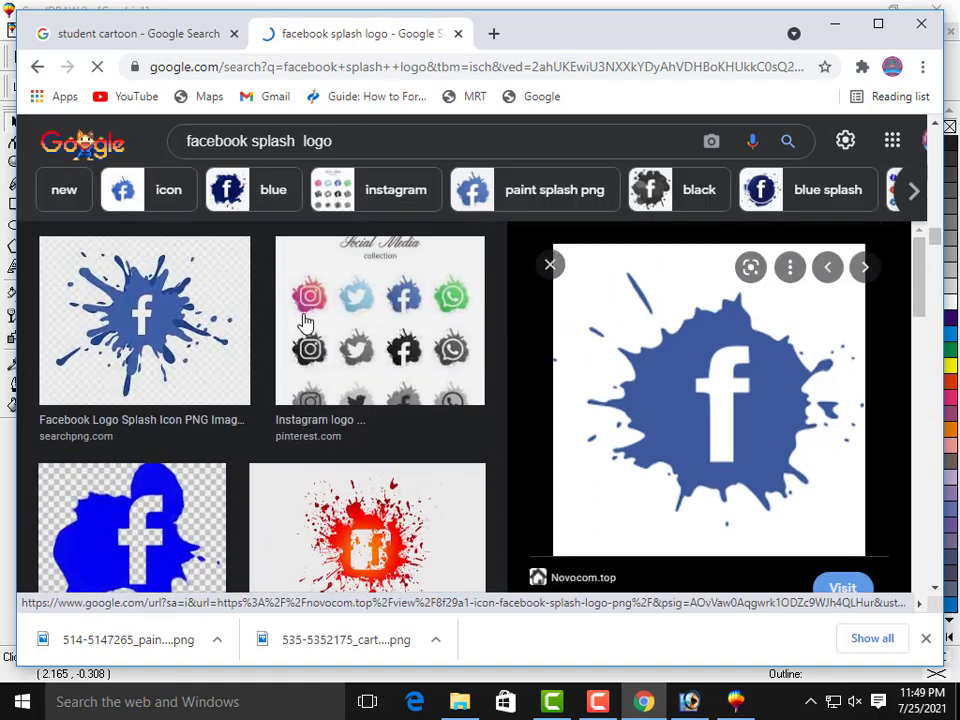
{"action": "scroll", "coordinate": [305, 323], "scroll_direction": "down", "scroll_amount": 6}
{"action": "scroll", "coordinate": [305, 323], "scroll_direction": "up", "scroll_amount": 2}
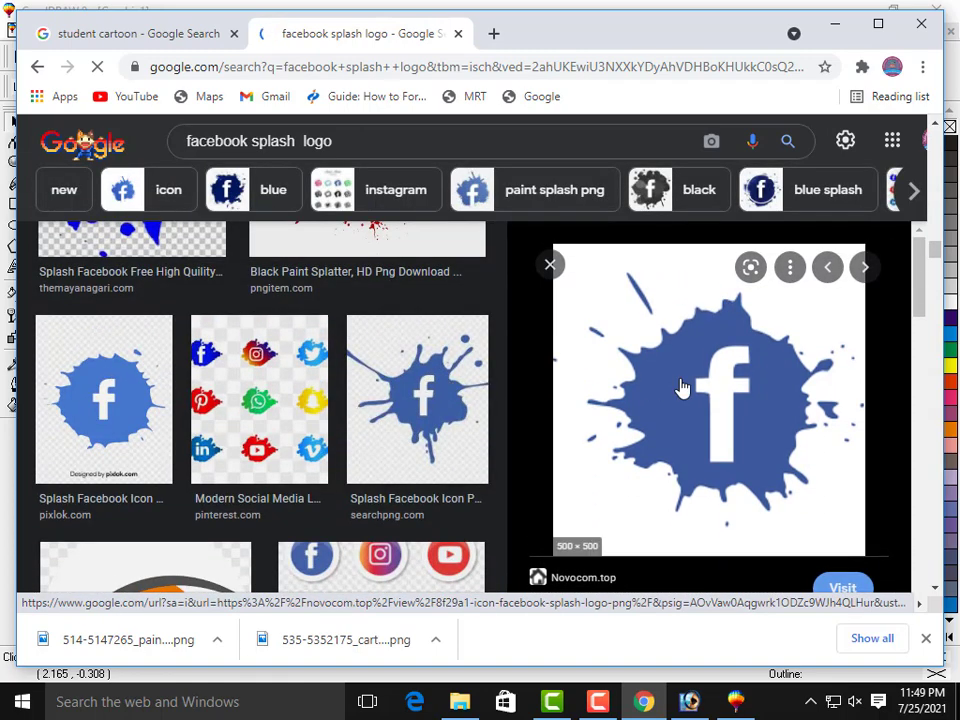
{"action": "scroll", "coordinate": [265, 254], "scroll_direction": "up", "scroll_amount": 2}
{"action": "scroll", "coordinate": [293, 274], "scroll_direction": "up", "scroll_amount": 10}
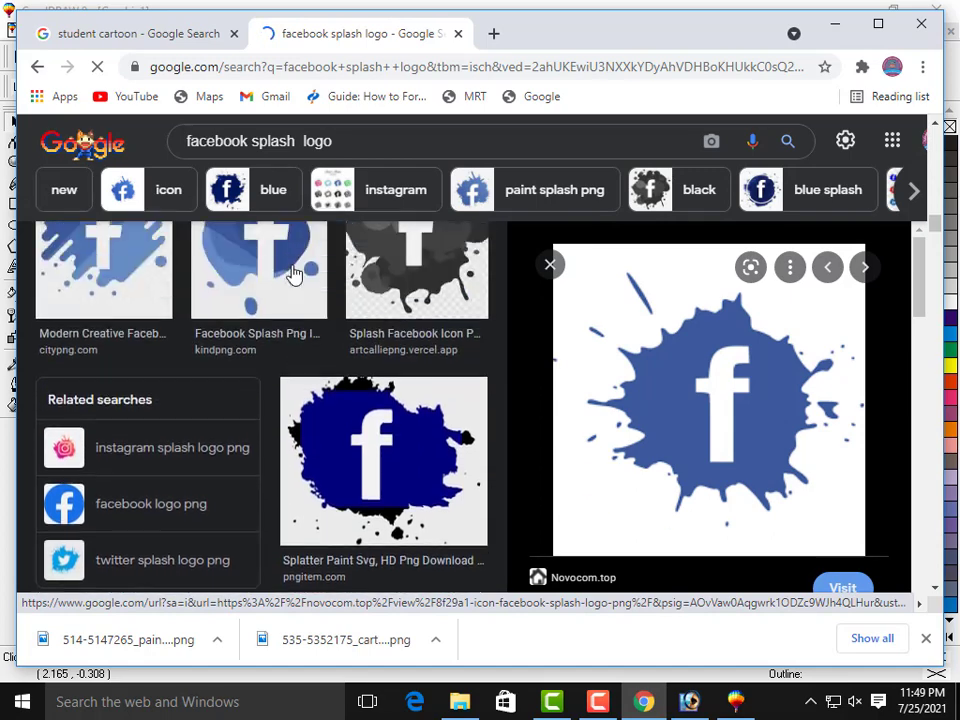
{"action": "scroll", "coordinate": [293, 274], "scroll_direction": "up", "scroll_amount": 10}
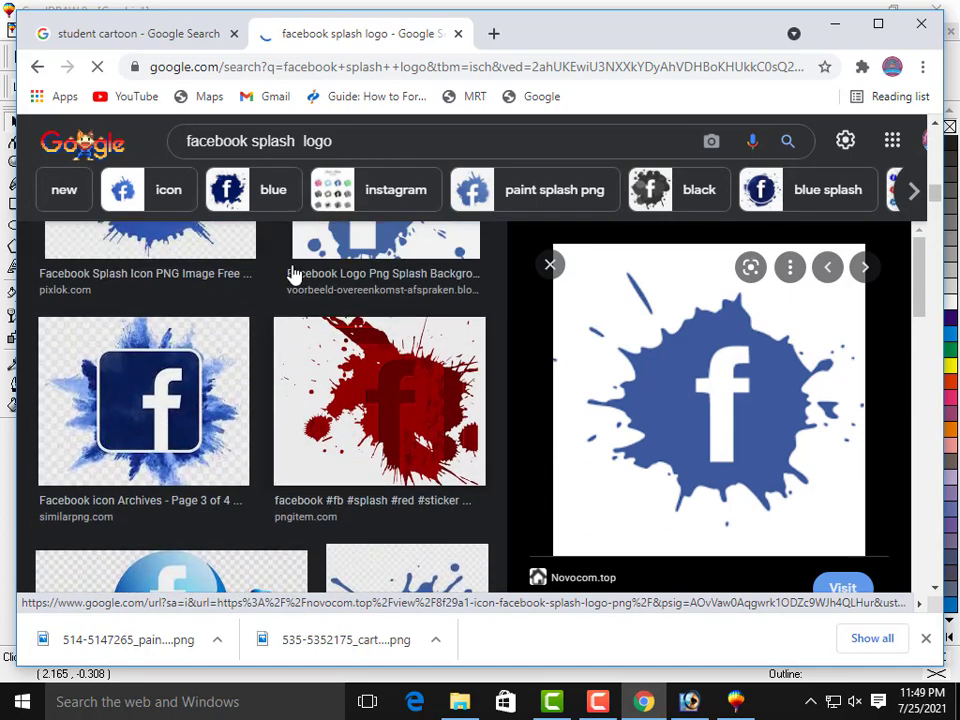
{"action": "scroll", "coordinate": [293, 274], "scroll_direction": "up", "scroll_amount": 5}
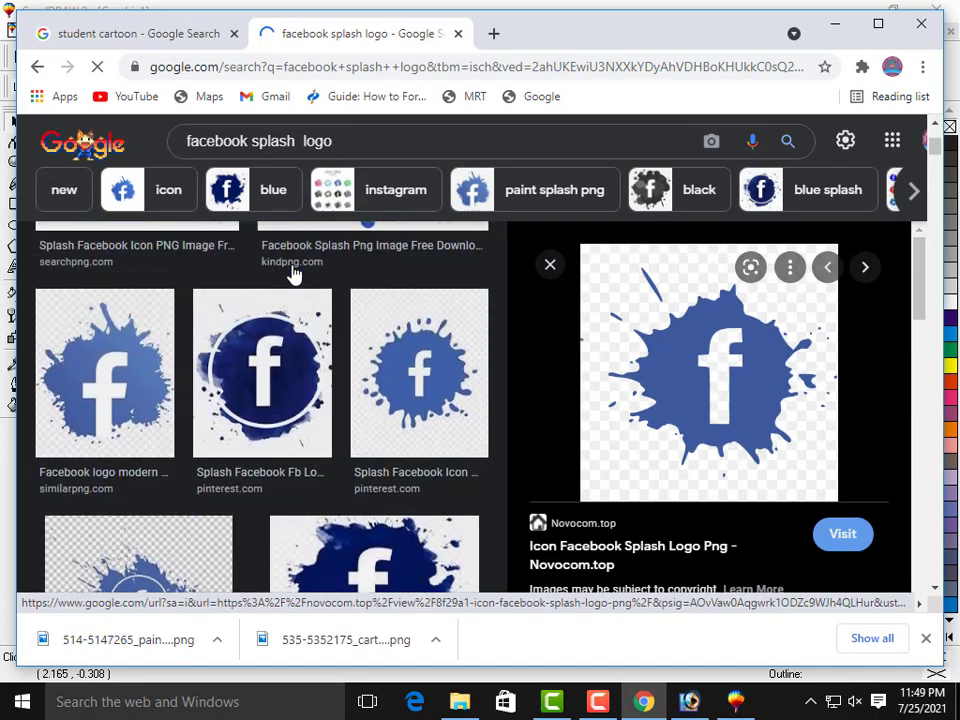
{"action": "right_click", "coordinate": [677, 437]}
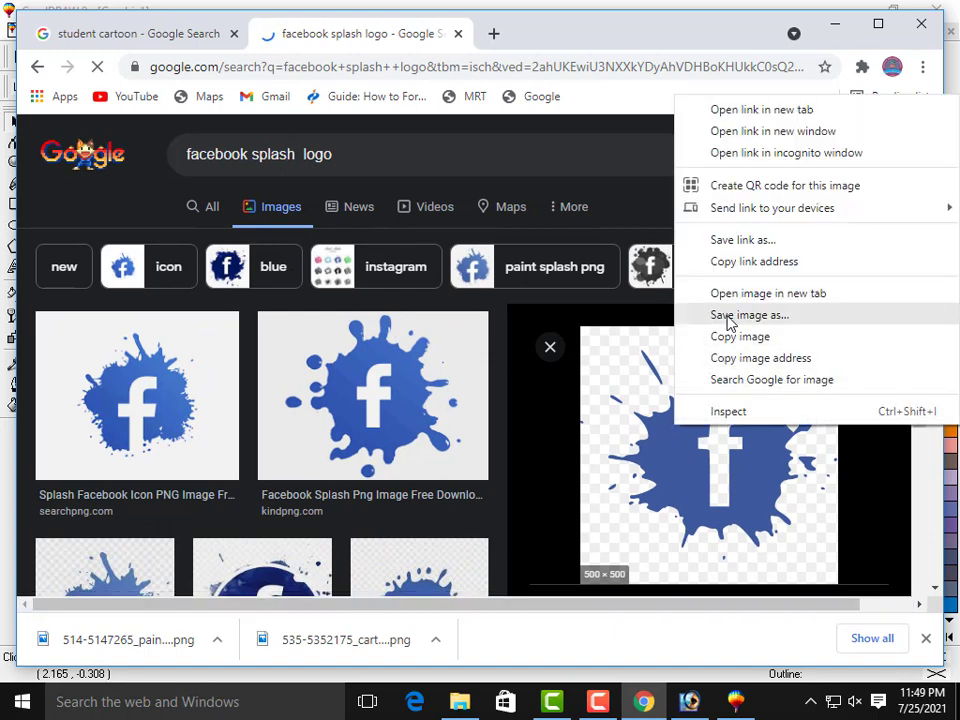
{"action": "left_click", "coordinate": [729, 317]}
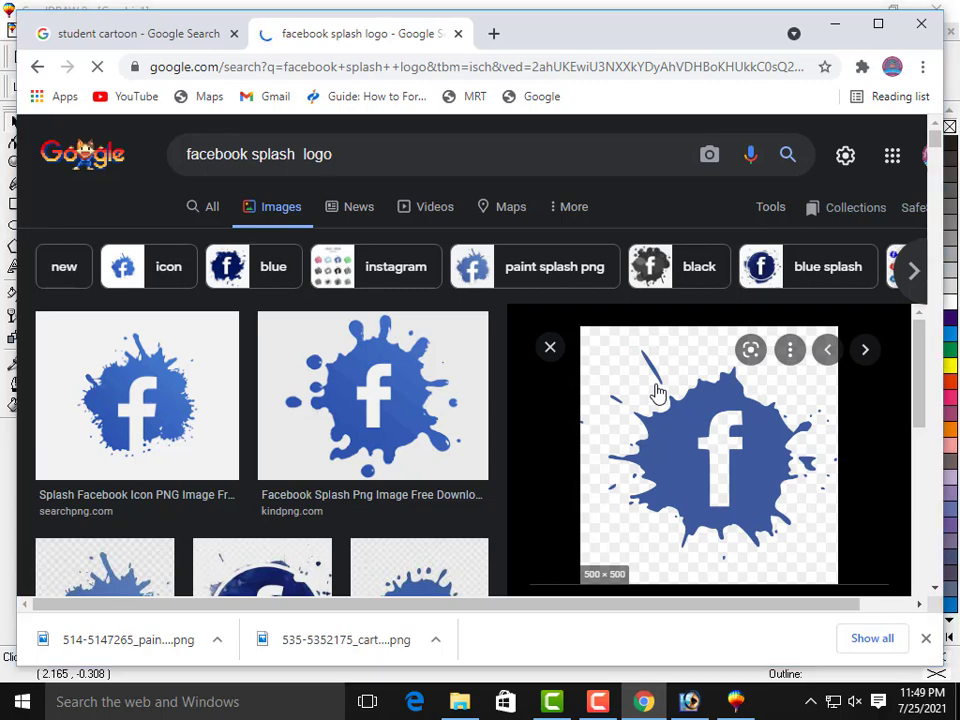
{"action": "left_click", "coordinate": [440, 430]}
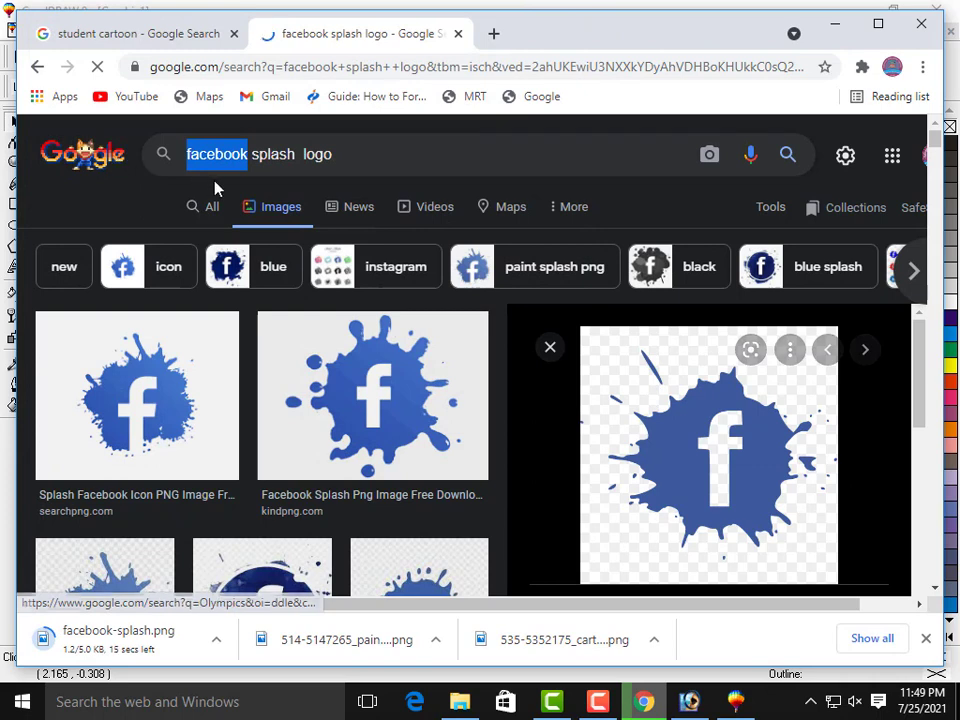
Search the images for "youtube splash logo" and look over the first rows of results.
{"action": "type", "text": "youtube"}
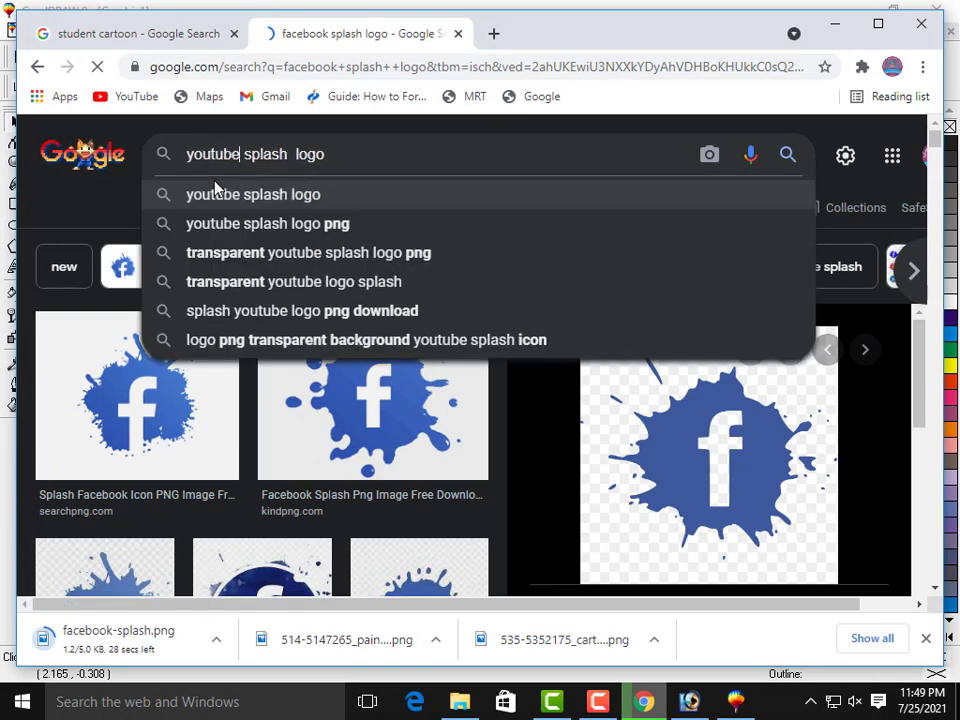
{"action": "key", "text": "Return"}
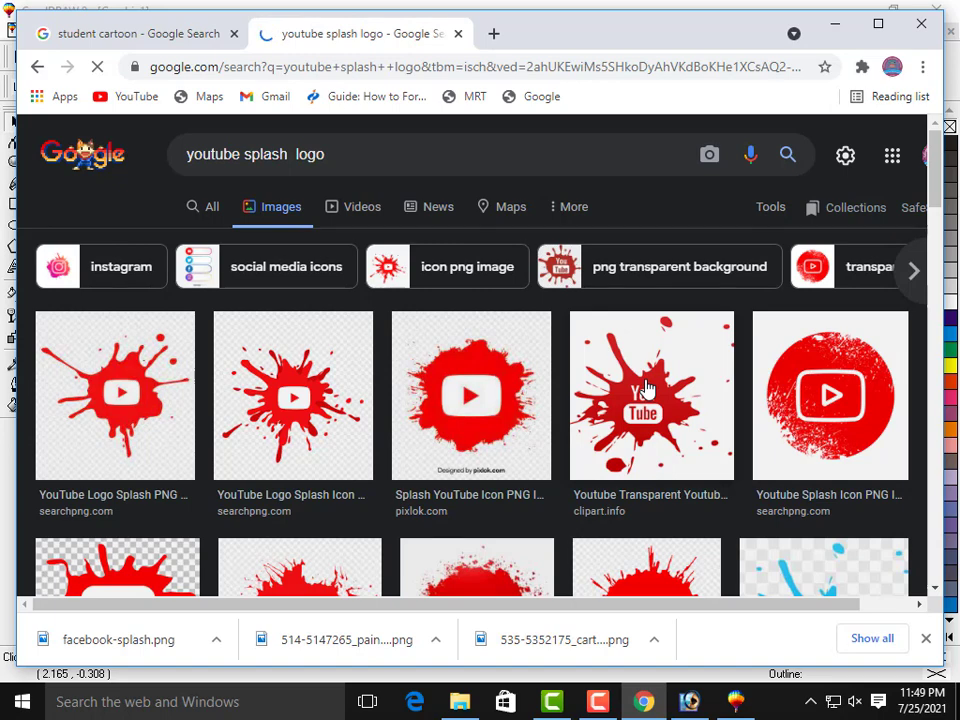
{"action": "scroll", "coordinate": [646, 400], "scroll_direction": "down", "scroll_amount": 2}
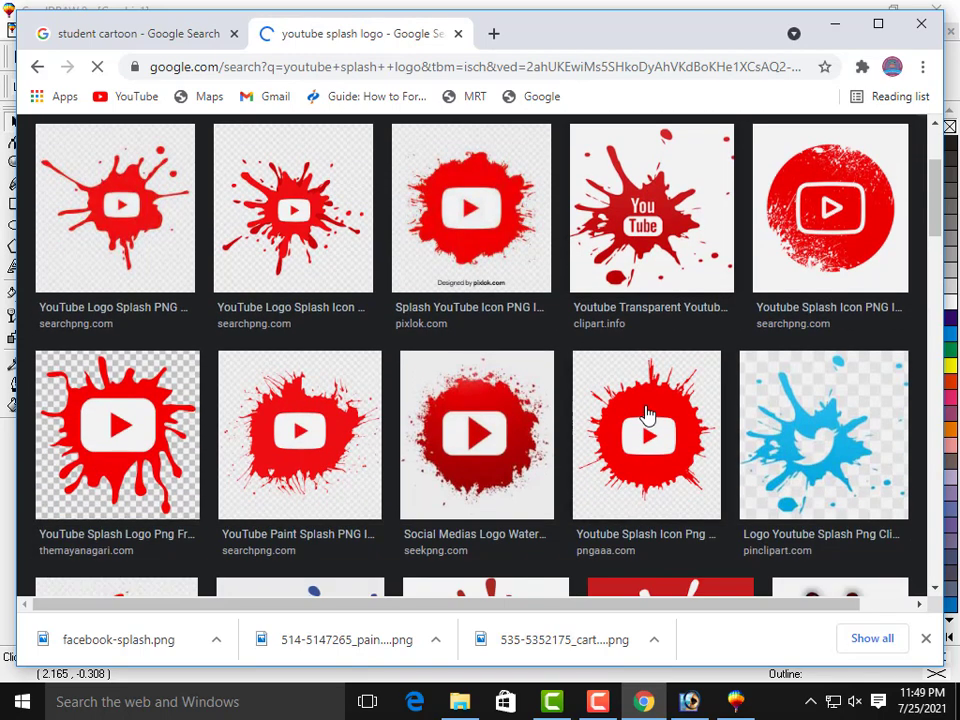
Save the clipart.info "Youtube Transparent Youtube Icon Splash" image to the Downloads folder as a PNG.
{"action": "left_click", "coordinate": [636, 308]}
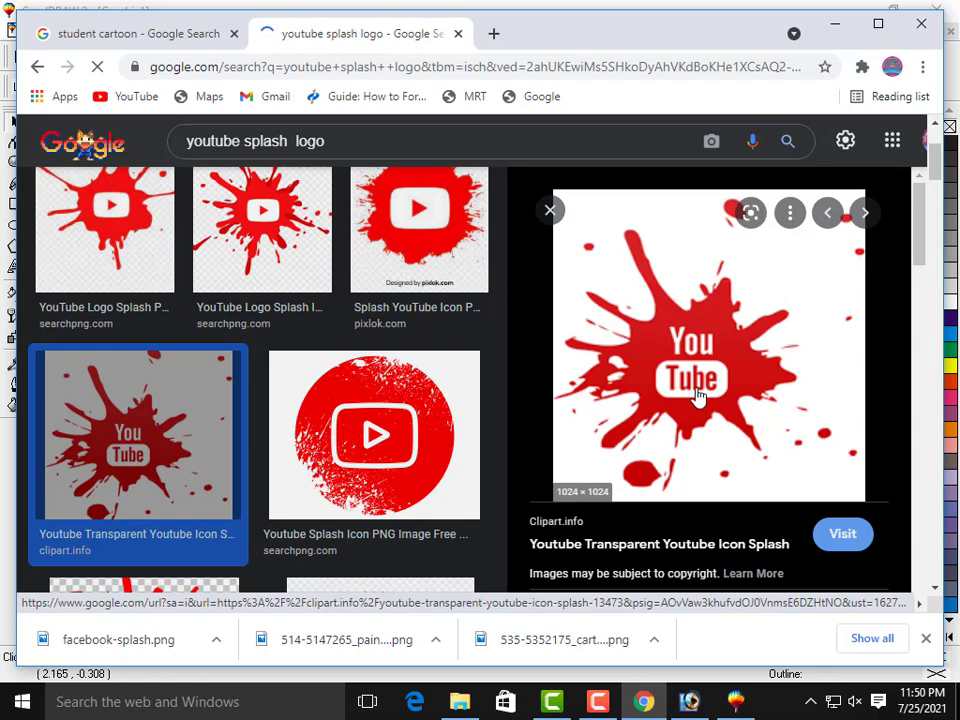
{"action": "right_click", "coordinate": [697, 390]}
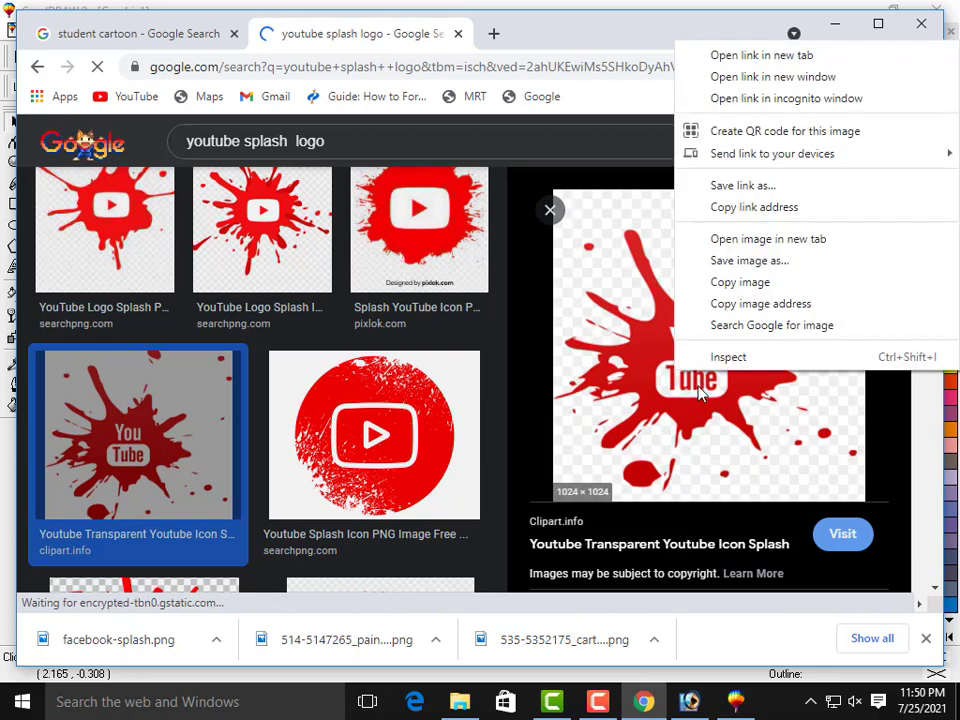
{"action": "left_click", "coordinate": [737, 284]}
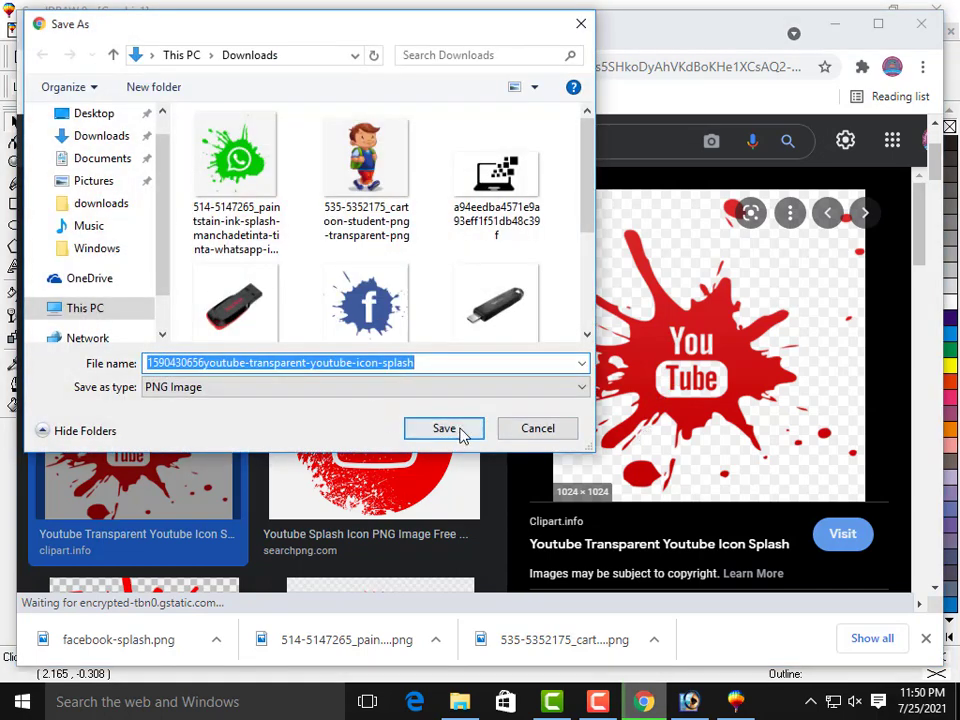
{"action": "left_click", "coordinate": [462, 429]}
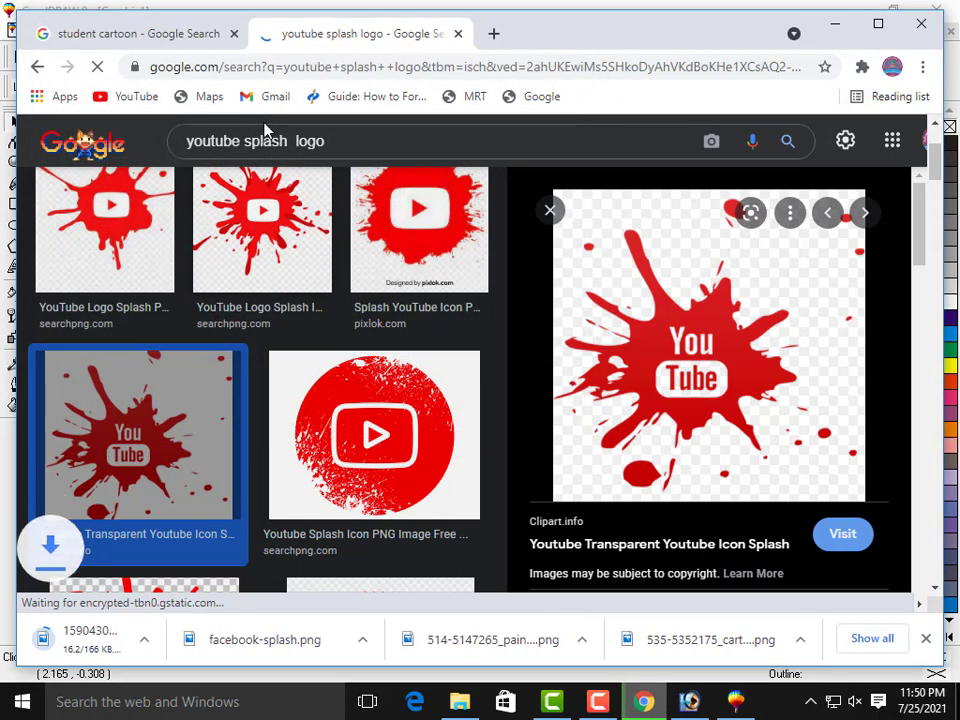
Replace the image search query with "splash for lowerthird" and run the search.
{"action": "left_click_drag", "start_coordinate": [244, 141], "coordinate": [141, 146]}
{"action": "key", "text": "BackSpace"}
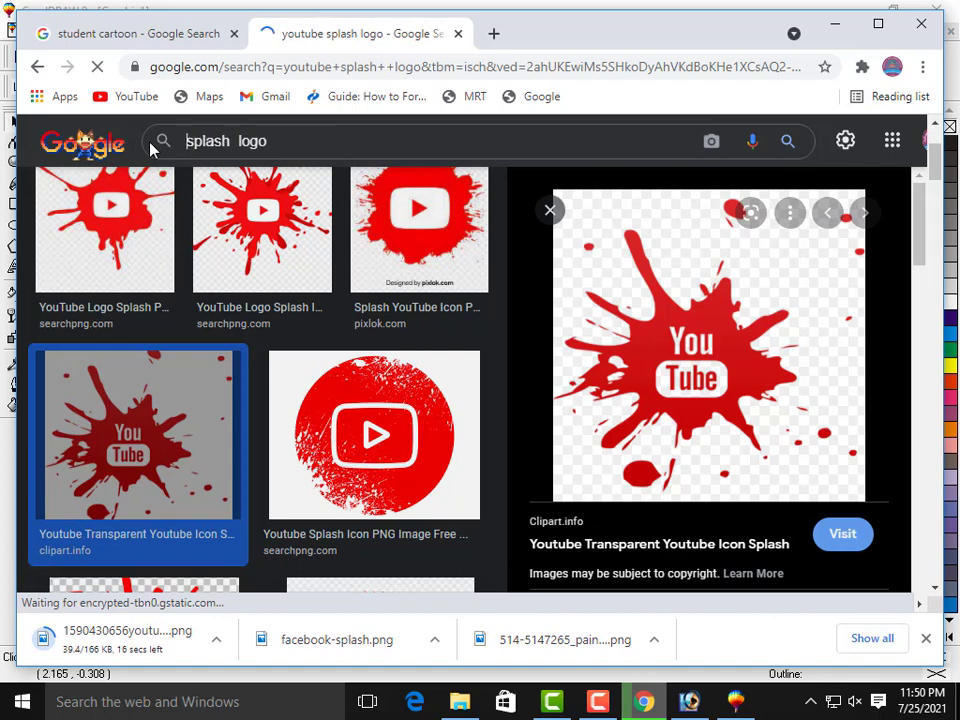
{"action": "double_click", "coordinate": [252, 141]}
{"action": "key", "text": "BackSpace"}
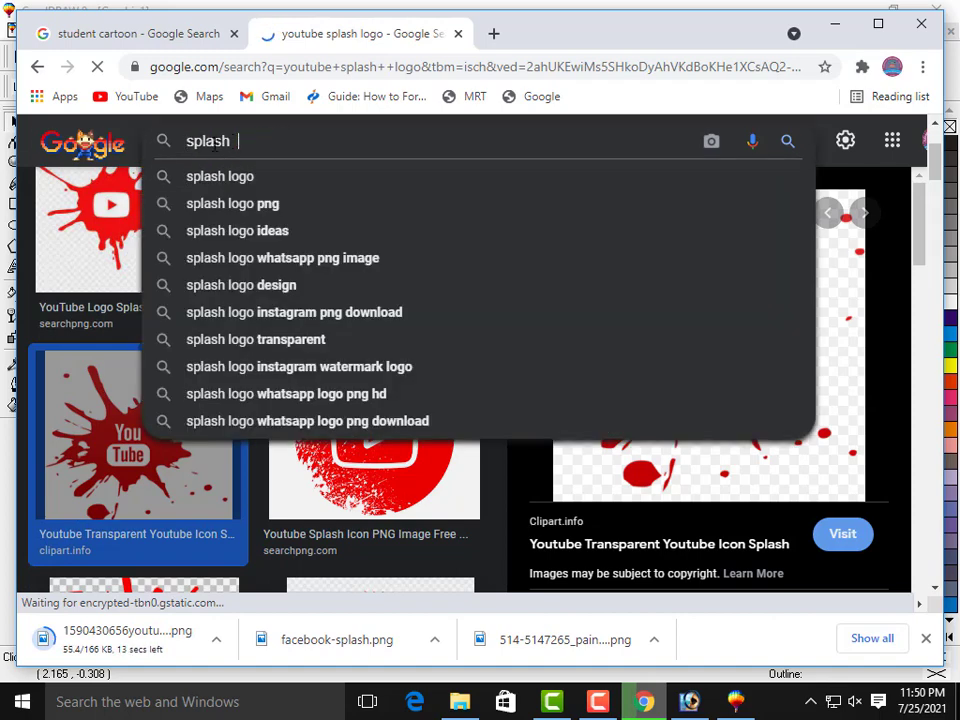
{"action": "type", "text": "fo"}
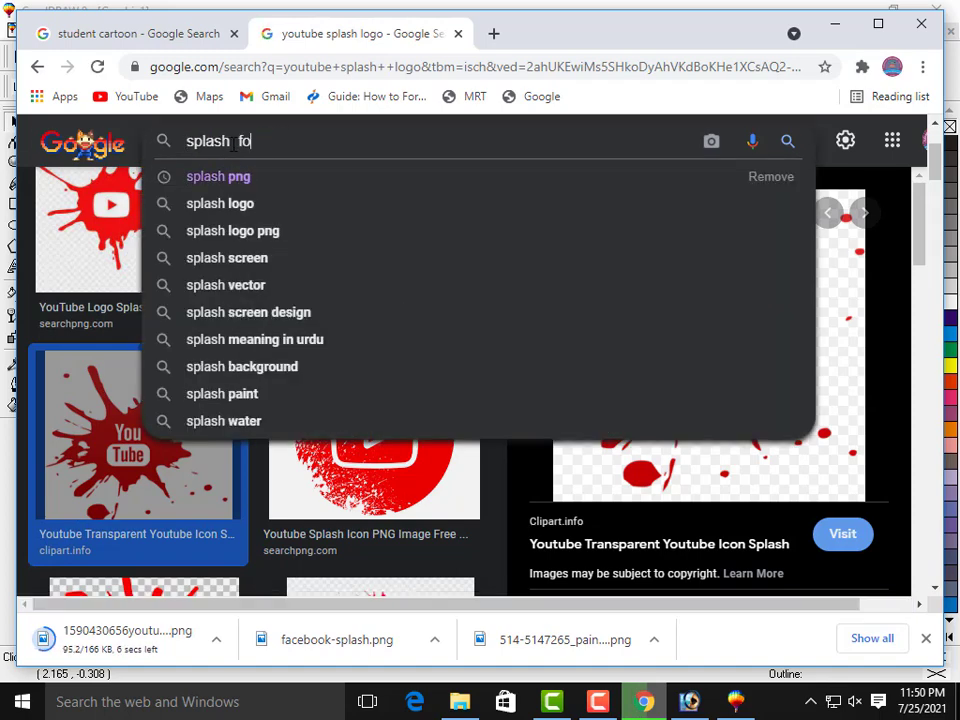
{"action": "type", "text": "r low"}
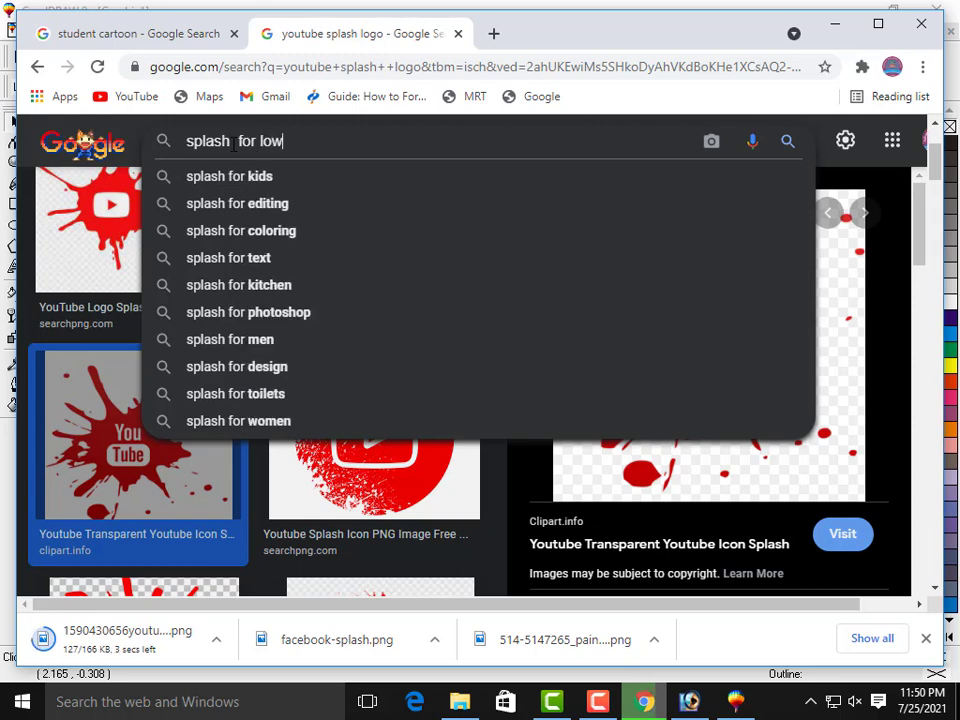
{"action": "type", "text": "ert"}
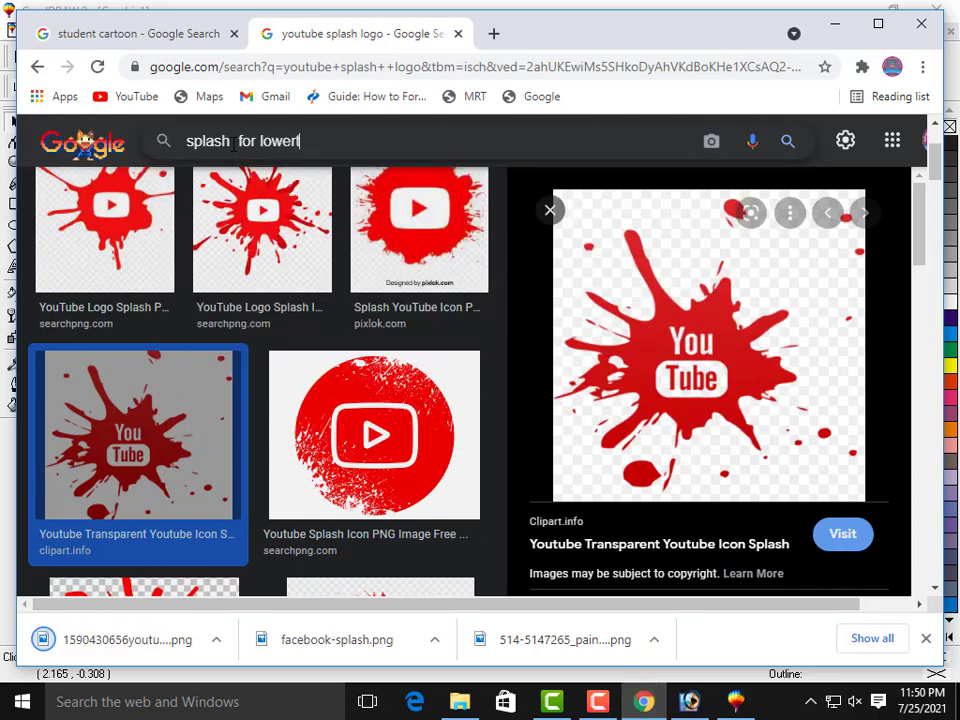
{"action": "type", "text": "hird"}
{"action": "key", "text": "Return"}
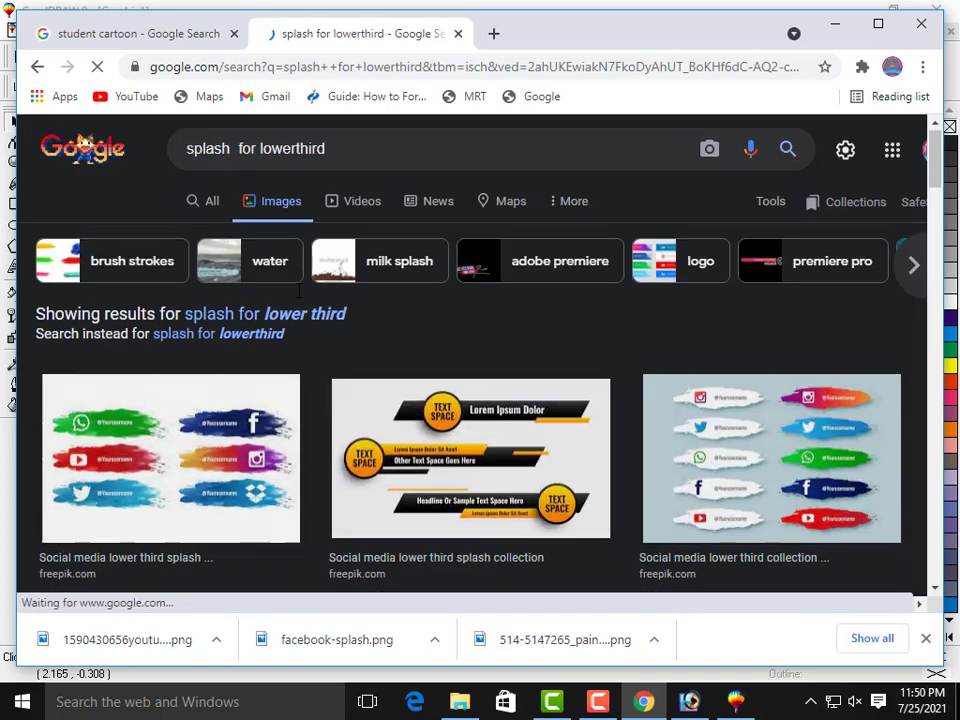
Examine the lower-third splash image results for a suitable paint-stroke or splash banner design.
{"action": "scroll", "coordinate": [303, 296], "scroll_direction": "down", "scroll_amount": 2}
{"action": "scroll", "coordinate": [303, 296], "scroll_direction": "down", "scroll_amount": 3}
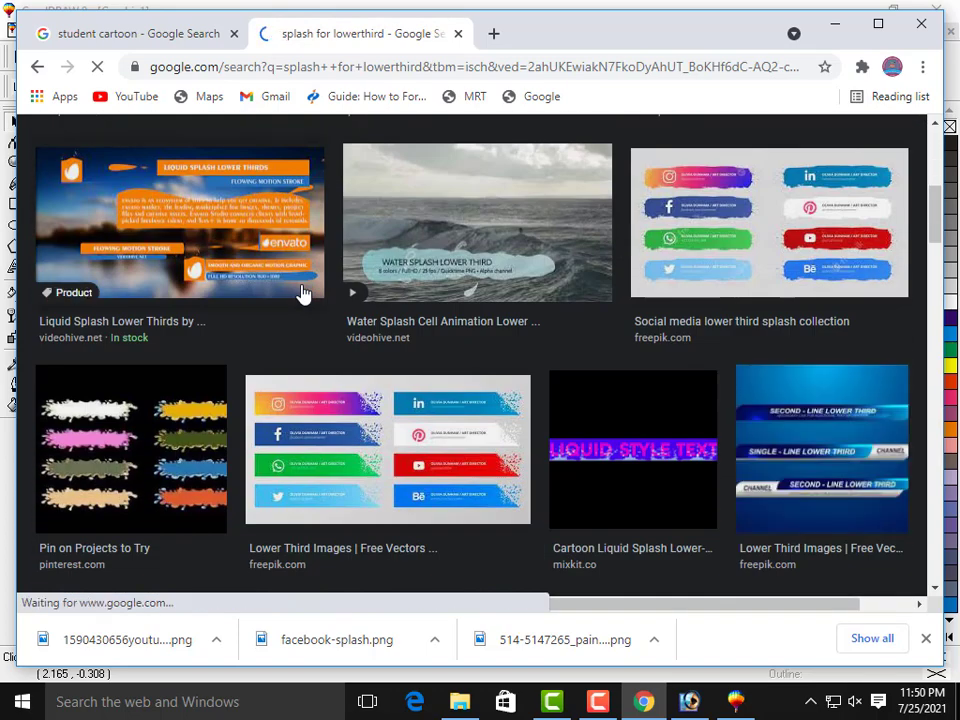
{"action": "scroll", "coordinate": [435, 313], "scroll_direction": "up", "scroll_amount": 3}
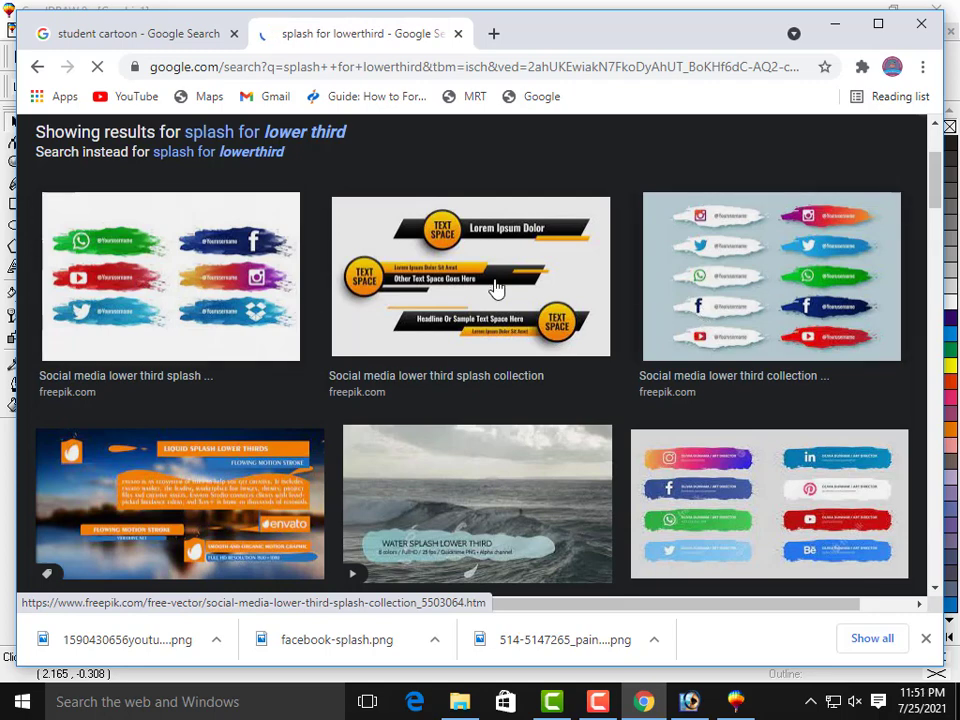
{"action": "scroll", "coordinate": [497, 285], "scroll_direction": "down", "scroll_amount": 2}
{"action": "scroll", "coordinate": [497, 288], "scroll_direction": "down", "scroll_amount": 5}
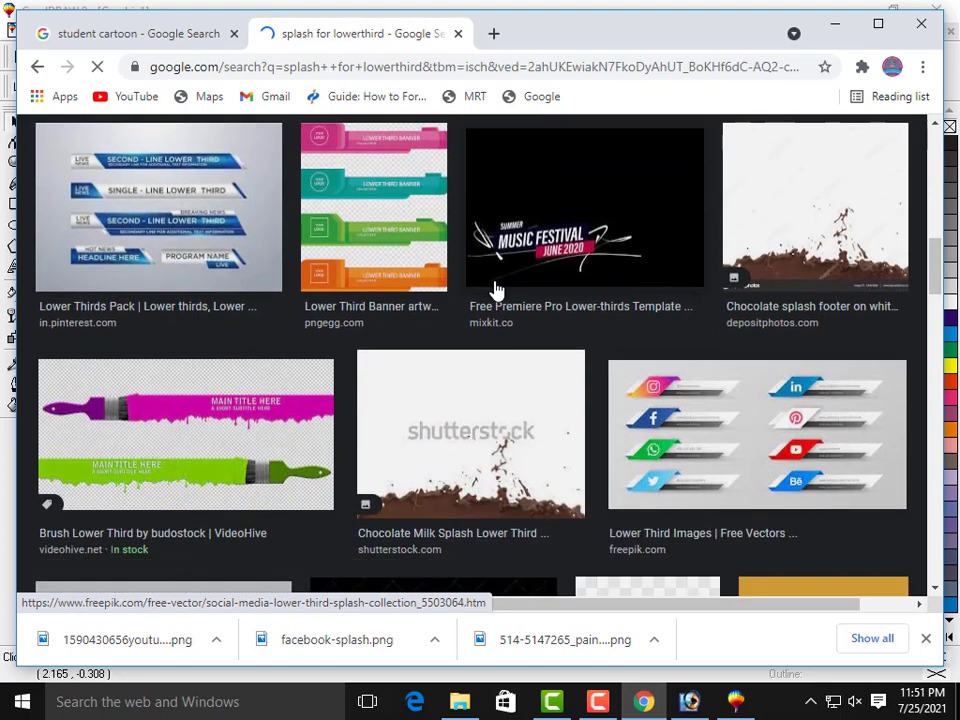
{"action": "scroll", "coordinate": [497, 288], "scroll_direction": "down", "scroll_amount": 2}
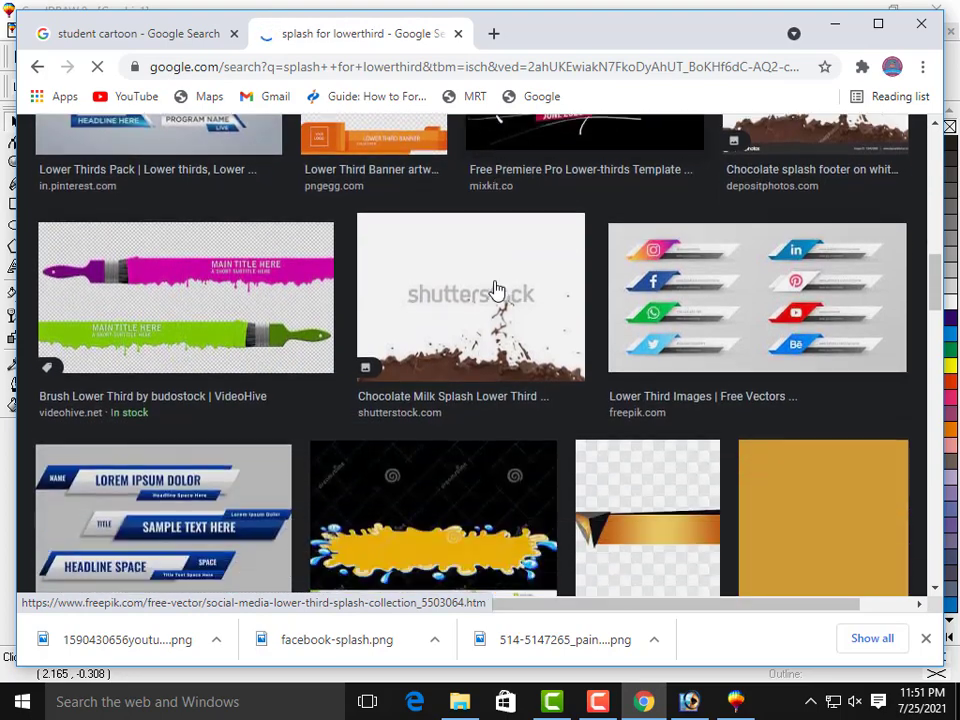
{"action": "scroll", "coordinate": [497, 288], "scroll_direction": "down", "scroll_amount": 2}
{"action": "scroll", "coordinate": [497, 288], "scroll_direction": "up", "scroll_amount": 10}
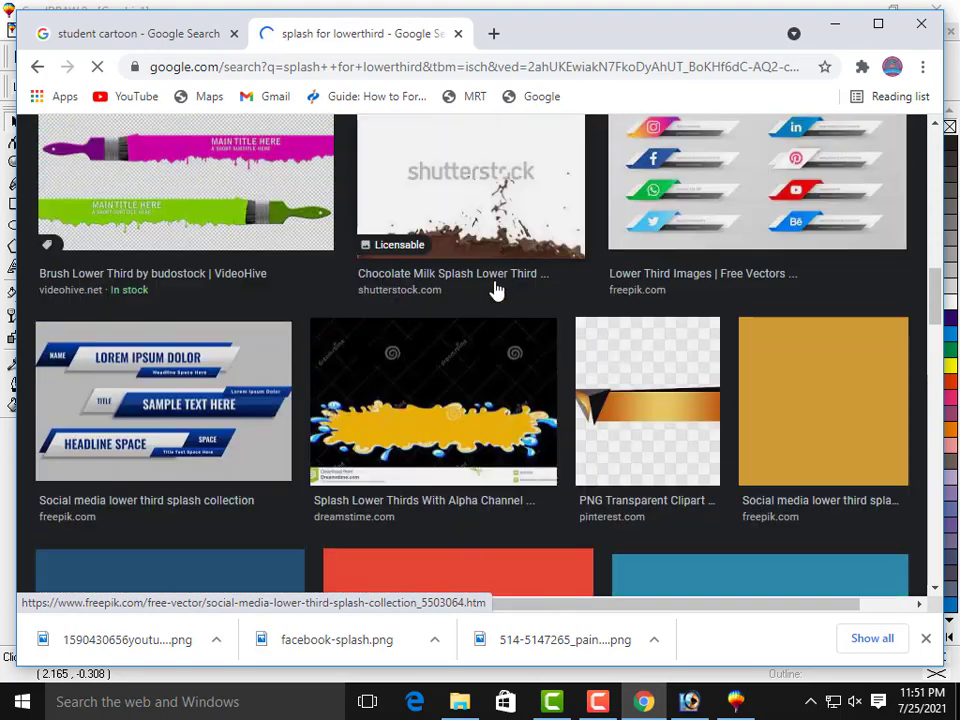
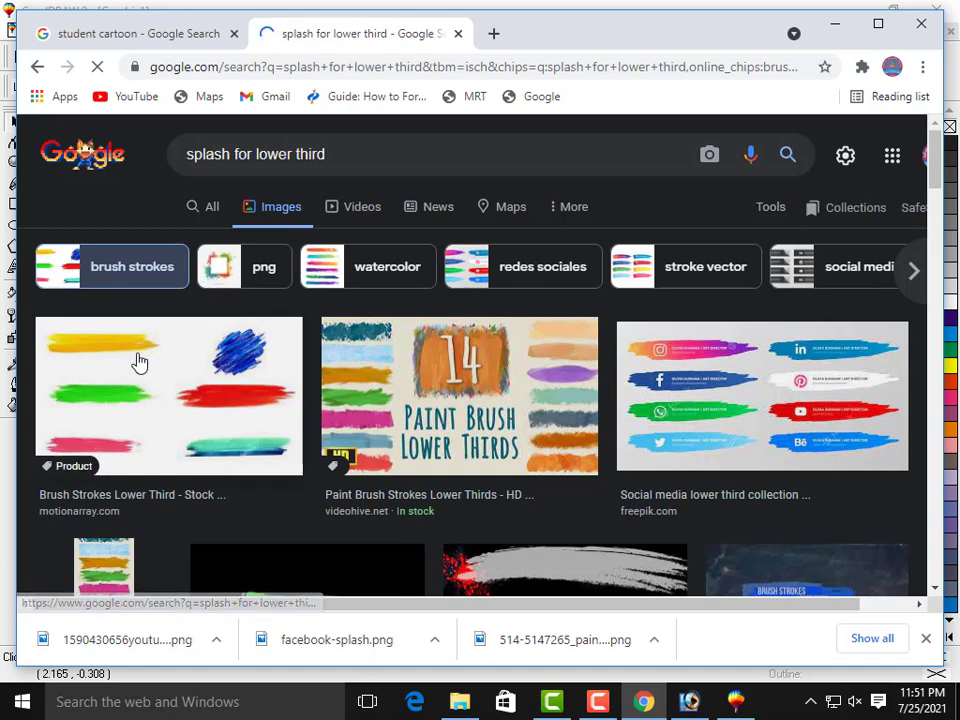
Examine the brush-stroke image results for "splash for lower third" for a suitable lower-third splash.
{"action": "scroll", "coordinate": [139, 362], "scroll_direction": "down", "scroll_amount": 1}
{"action": "scroll", "coordinate": [139, 362], "scroll_direction": "down", "scroll_amount": 1}
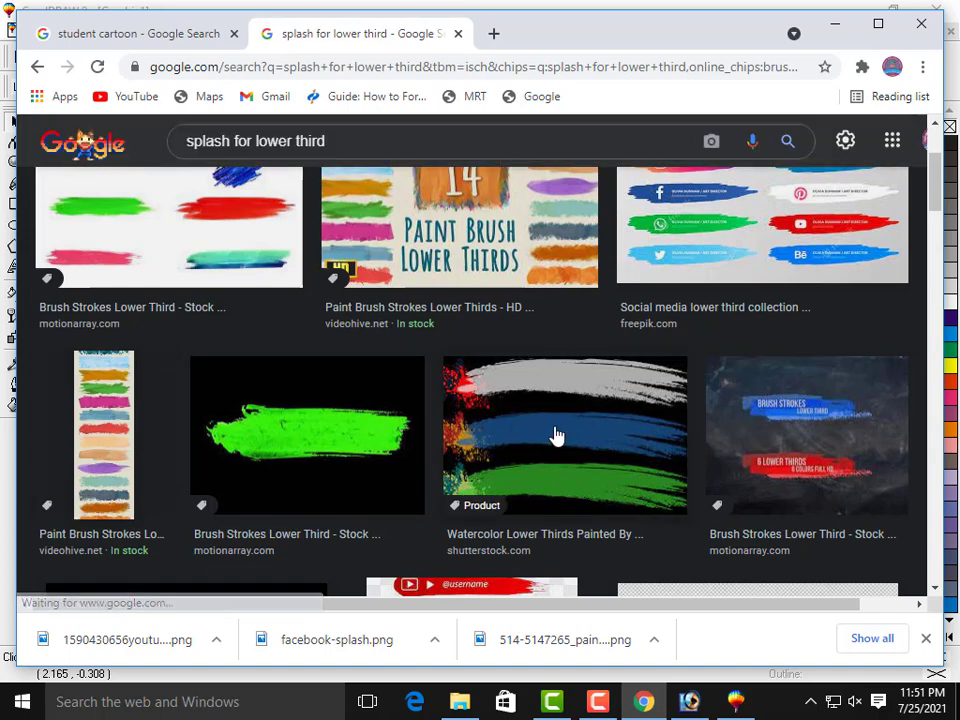
{"action": "scroll", "coordinate": [557, 436], "scroll_direction": "down", "scroll_amount": 1}
{"action": "scroll", "coordinate": [557, 434], "scroll_direction": "down", "scroll_amount": 1}
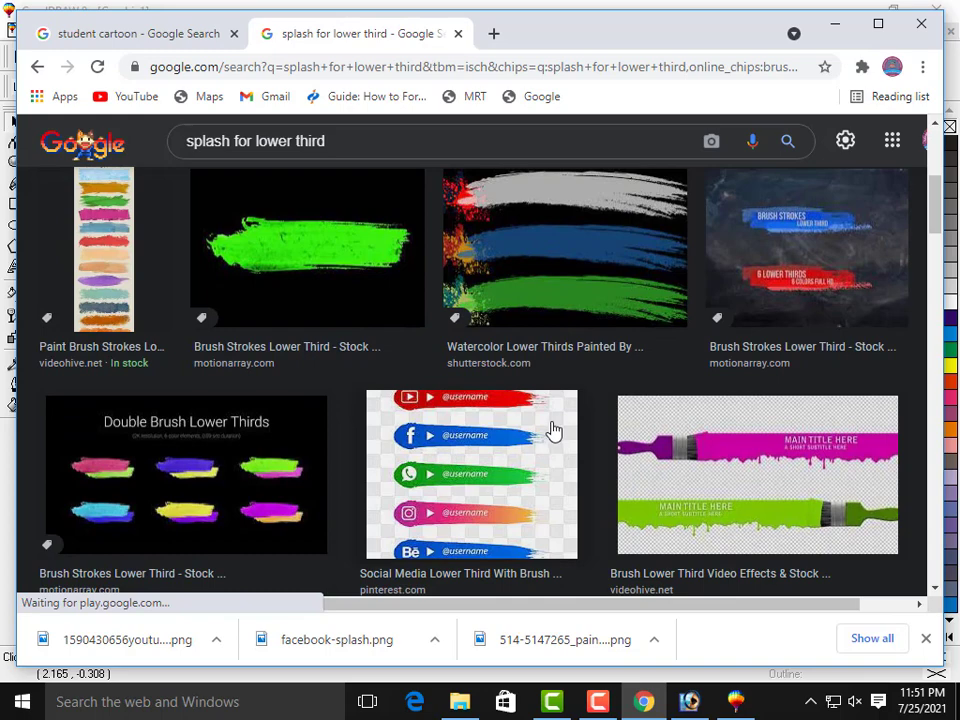
{"action": "scroll", "coordinate": [550, 429], "scroll_direction": "down", "scroll_amount": 1}
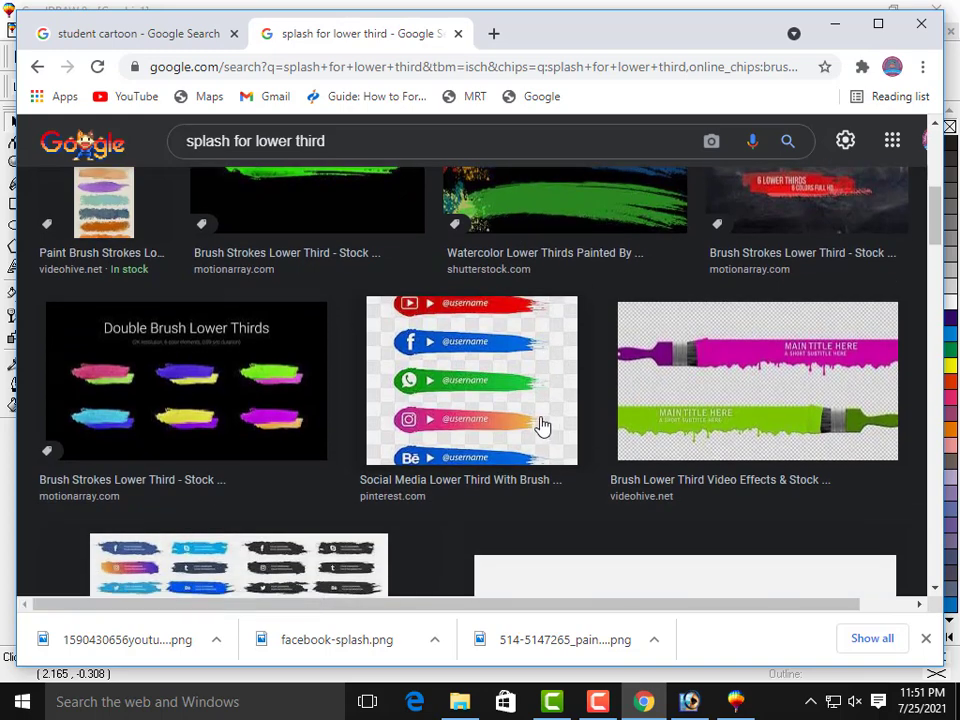
{"action": "scroll", "coordinate": [540, 427], "scroll_direction": "down", "scroll_amount": 5}
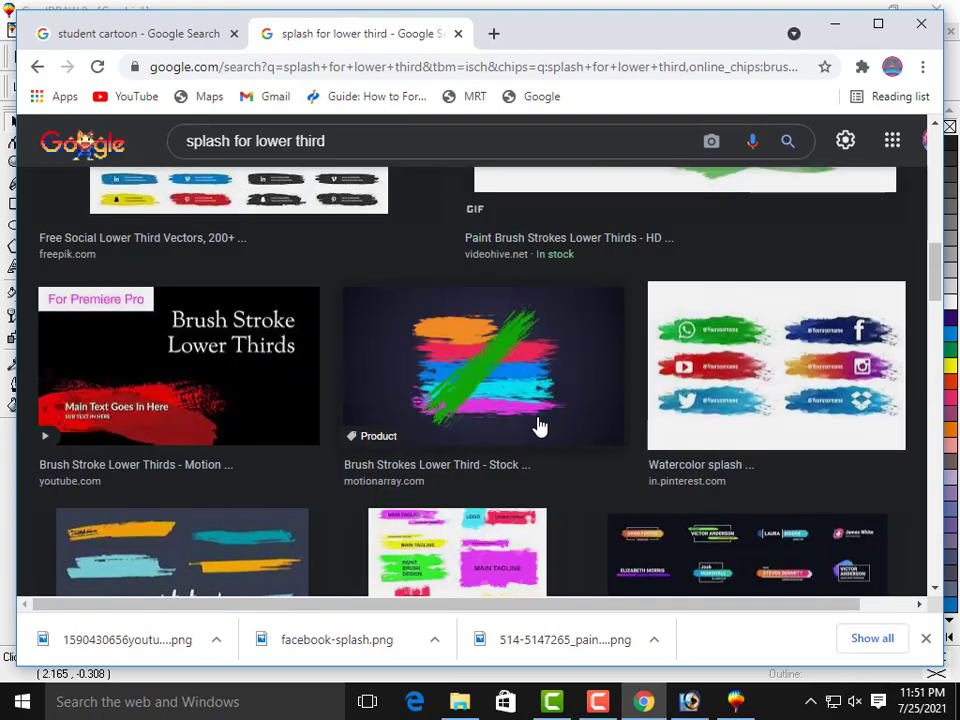
{"action": "scroll", "coordinate": [538, 425], "scroll_direction": "down", "scroll_amount": 3}
{"action": "scroll", "coordinate": [259, 427], "scroll_direction": "down", "scroll_amount": 3}
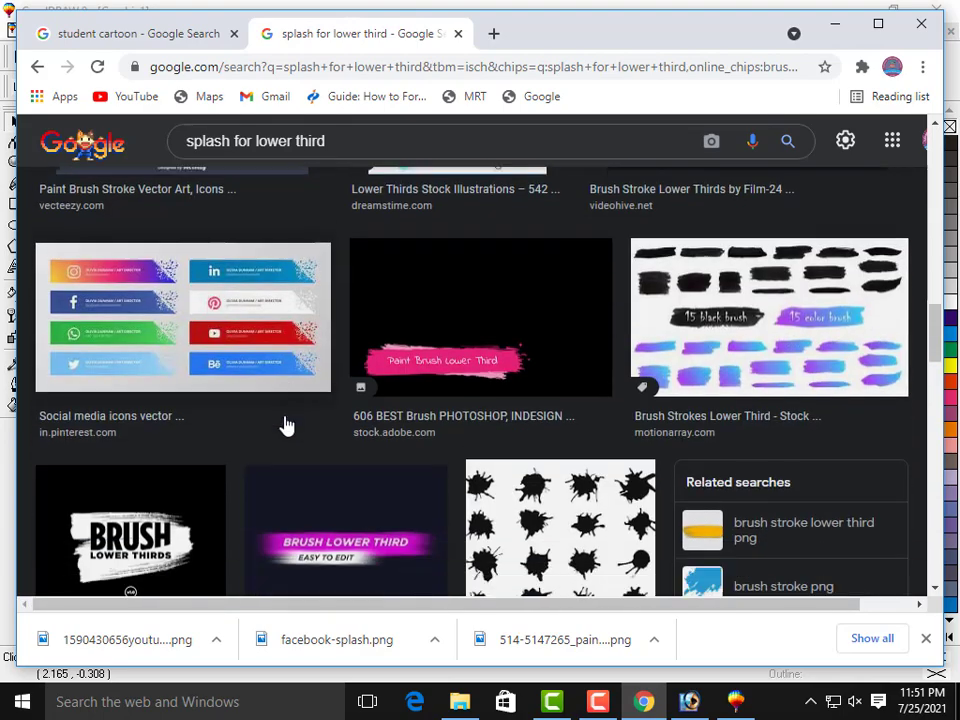
{"action": "scroll", "coordinate": [285, 427], "scroll_direction": "up", "scroll_amount": 10}
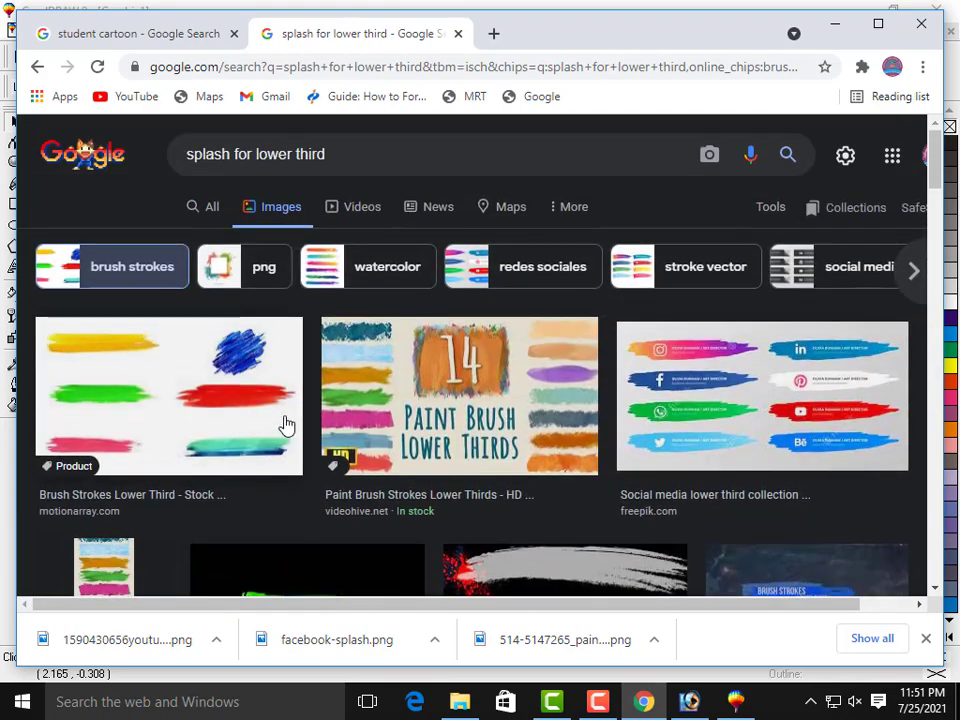
Save the Motion Array "Brush Strokes Lower Third" preview image with six coloured strokes to the Downloads folder.
{"action": "left_click", "coordinate": [223, 411]}
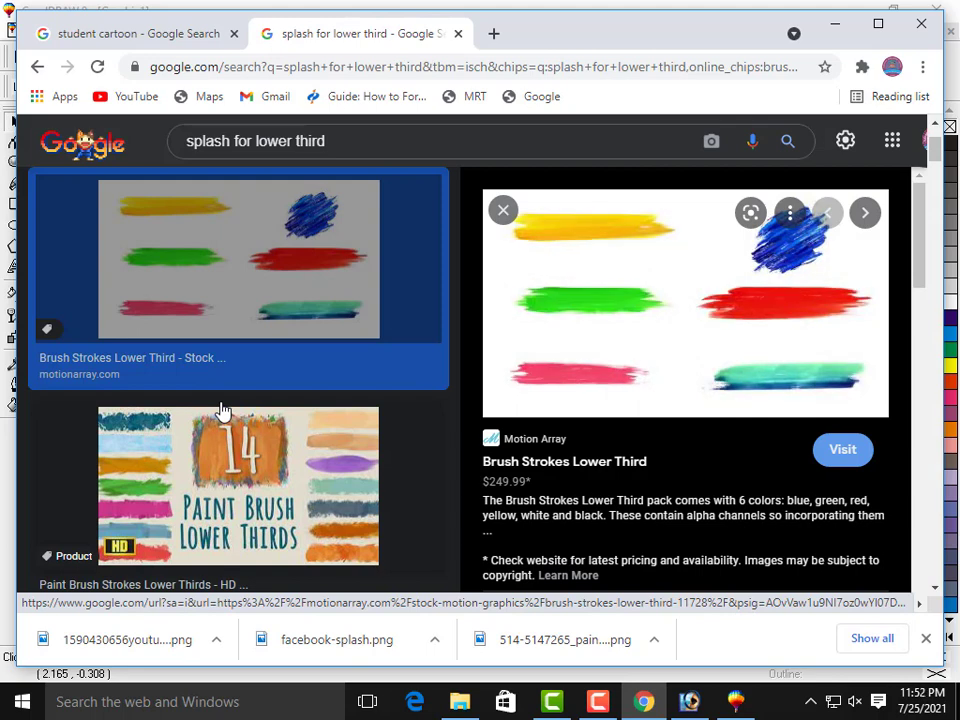
{"action": "right_click", "coordinate": [603, 327]}
{"action": "left_click", "coordinate": [698, 548]}
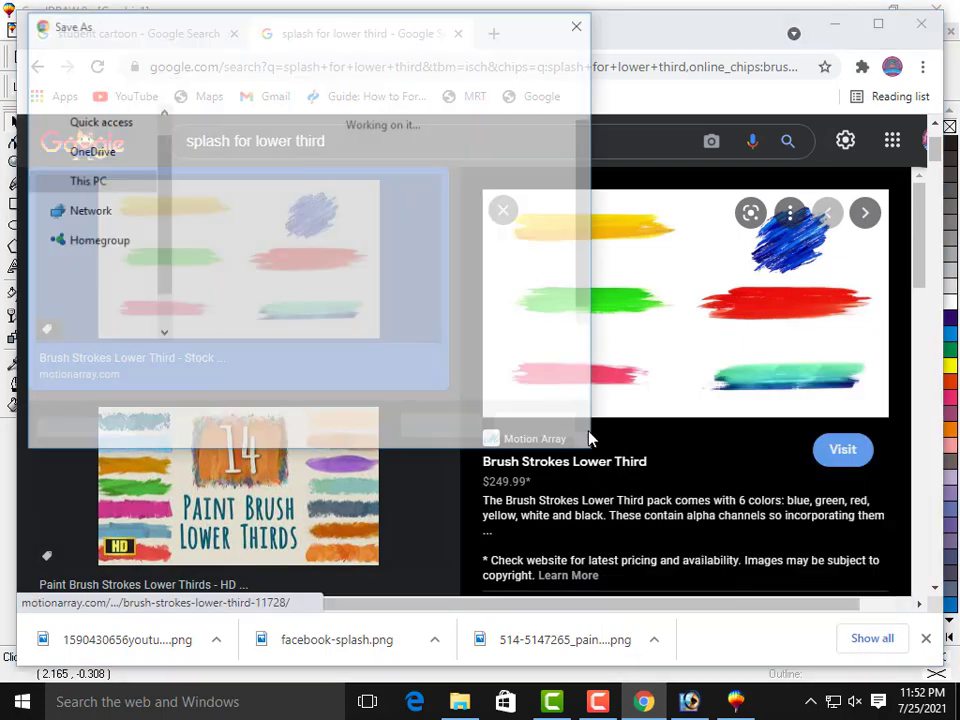
{"action": "left_click", "coordinate": [444, 429]}
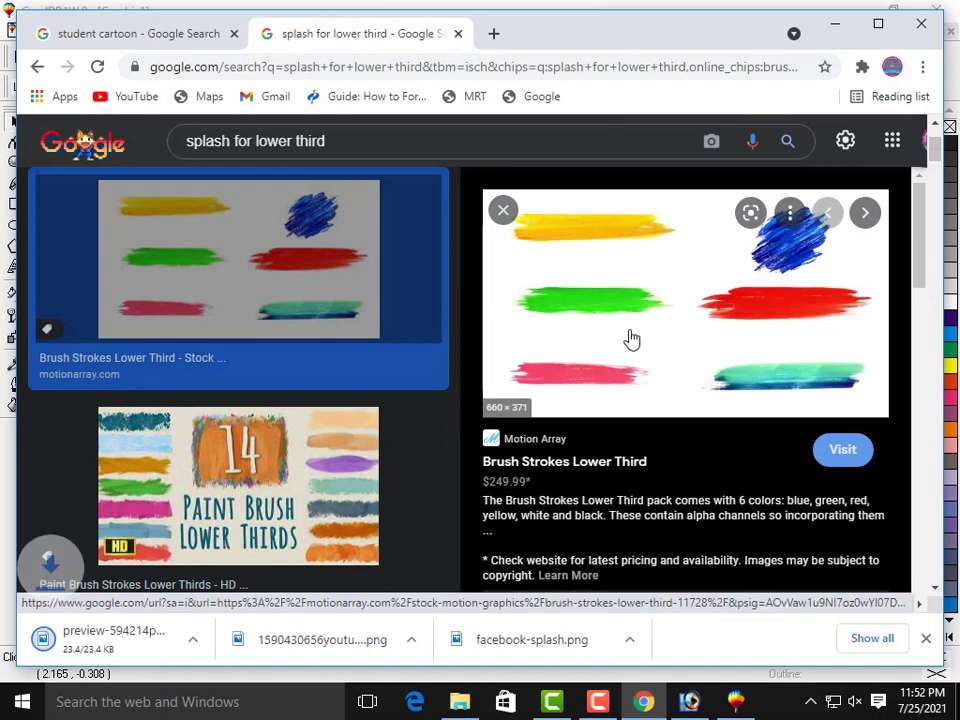
Minimize the browser and CorelDRAW windows and open the Downloads folder in File Explorer.
{"action": "left_click", "coordinate": [836, 31]}
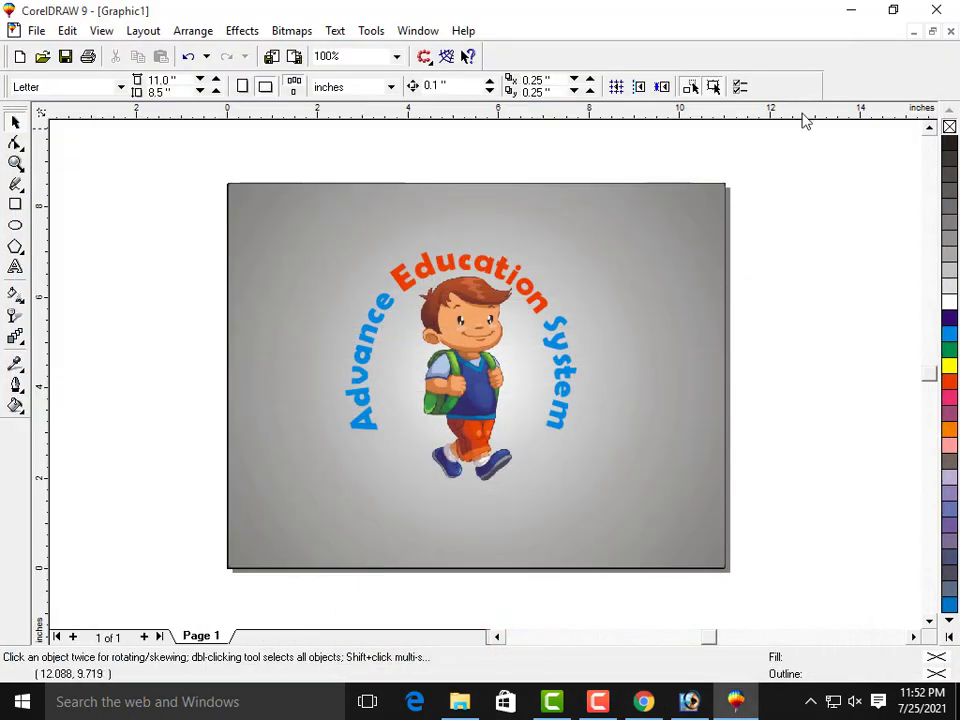
{"action": "left_click", "coordinate": [849, 12]}
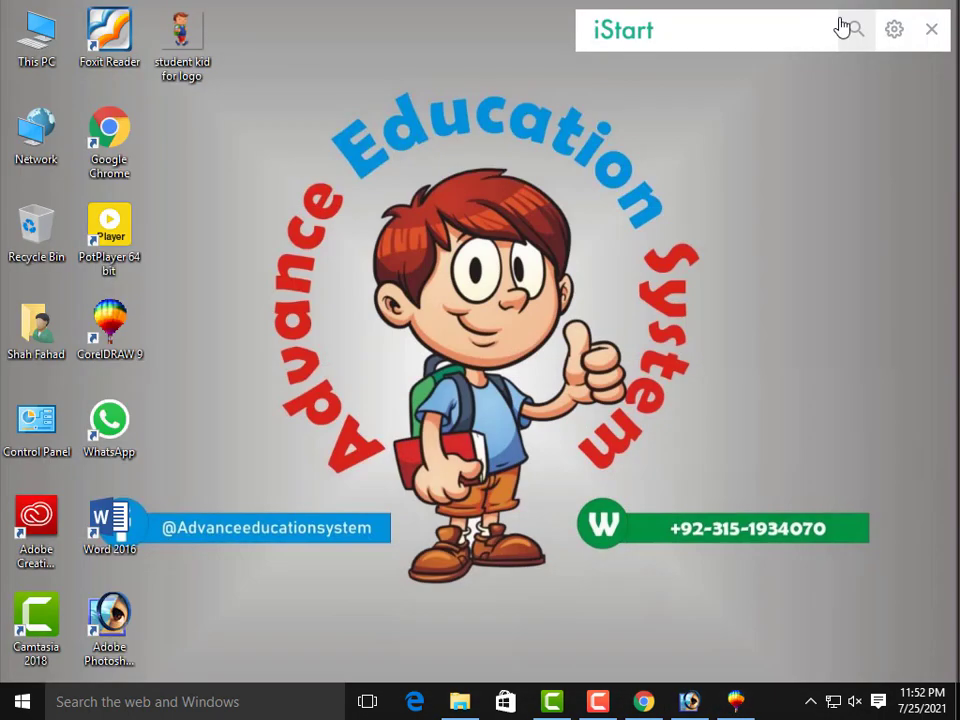
{"action": "double_click", "coordinate": [36, 35]}
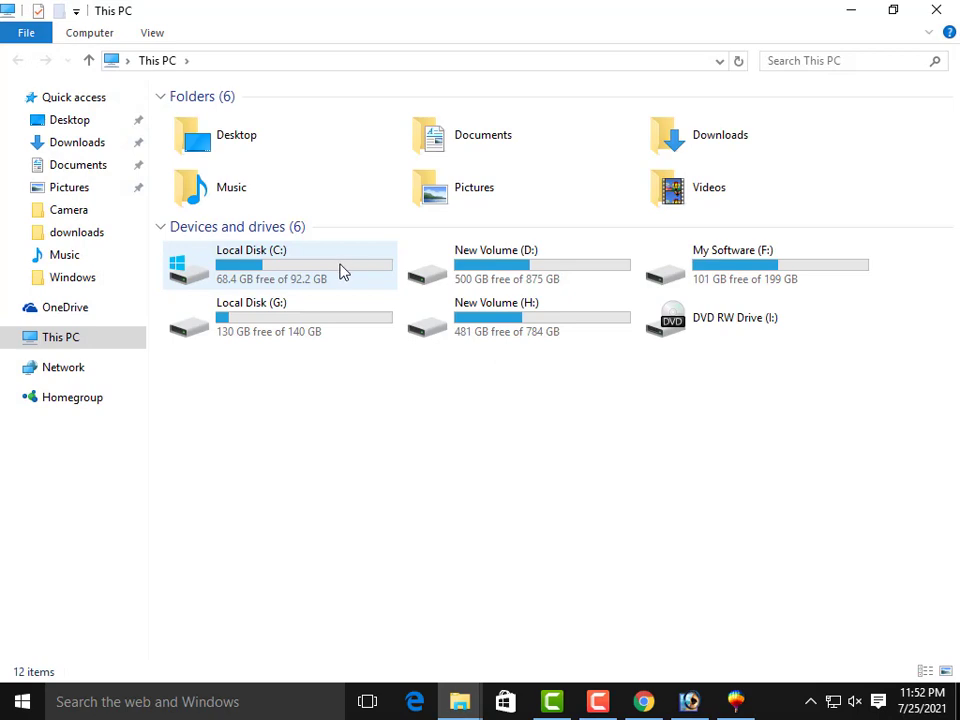
{"action": "left_click", "coordinate": [66, 143]}
Try placing the downloaded WhatsApp splash PNG on the CorelDRAW page, delete it, and try opening the same file in Photoshop.
{"action": "left_click_drag", "start_coordinate": [316, 155], "coordinate": [335, 470]}
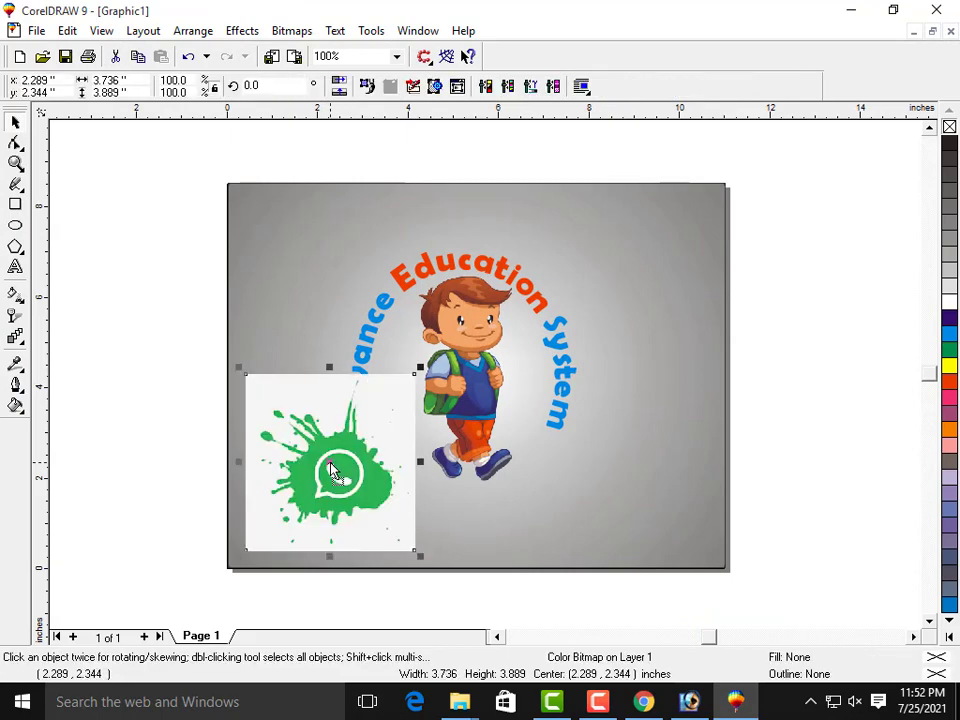
{"action": "key", "text": "Delete"}
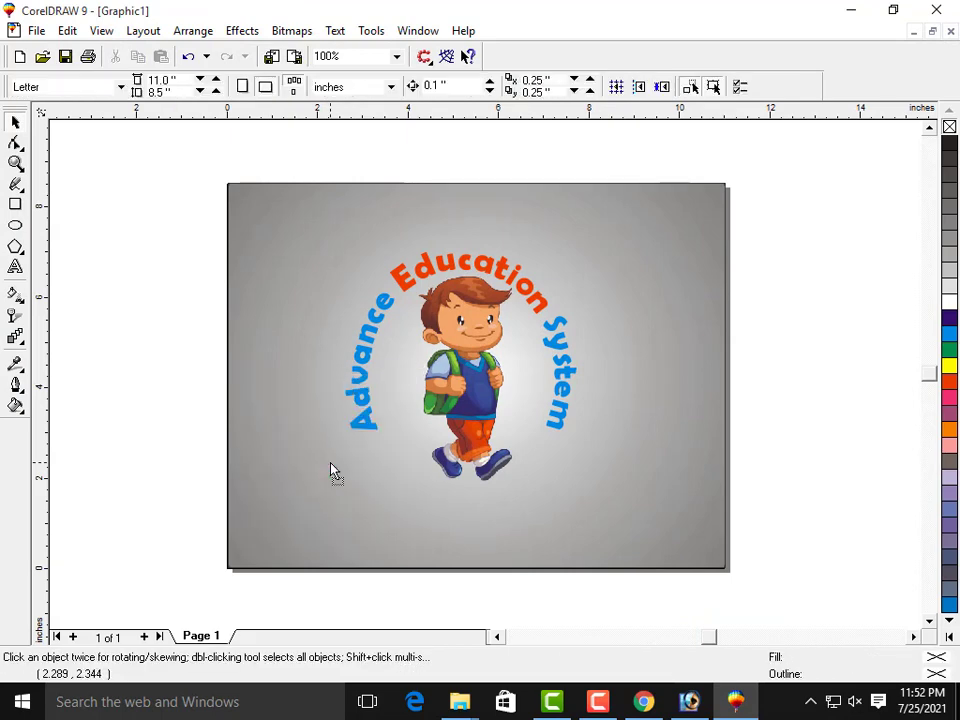
{"action": "left_click", "coordinate": [851, 12]}
{"action": "left_click_drag", "start_coordinate": [311, 160], "coordinate": [362, 454]}
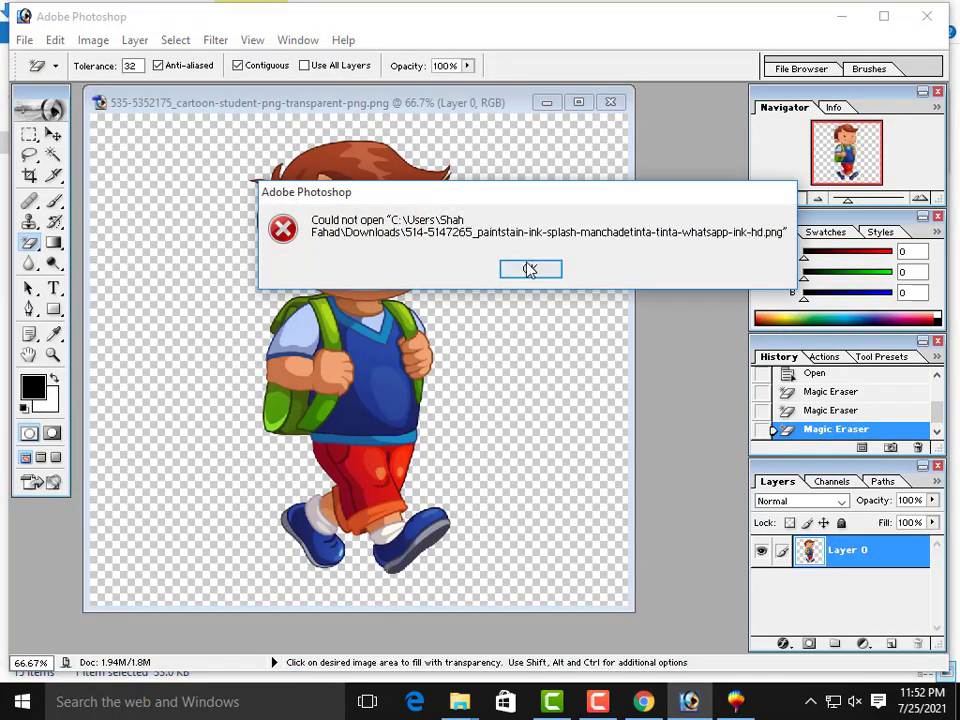
{"action": "left_click", "coordinate": [530, 268]}
Close the student cartoon in Photoshop without saving, then open facebook-splash from Downloads to inspect its background and close it.
{"action": "left_click", "coordinate": [611, 102]}
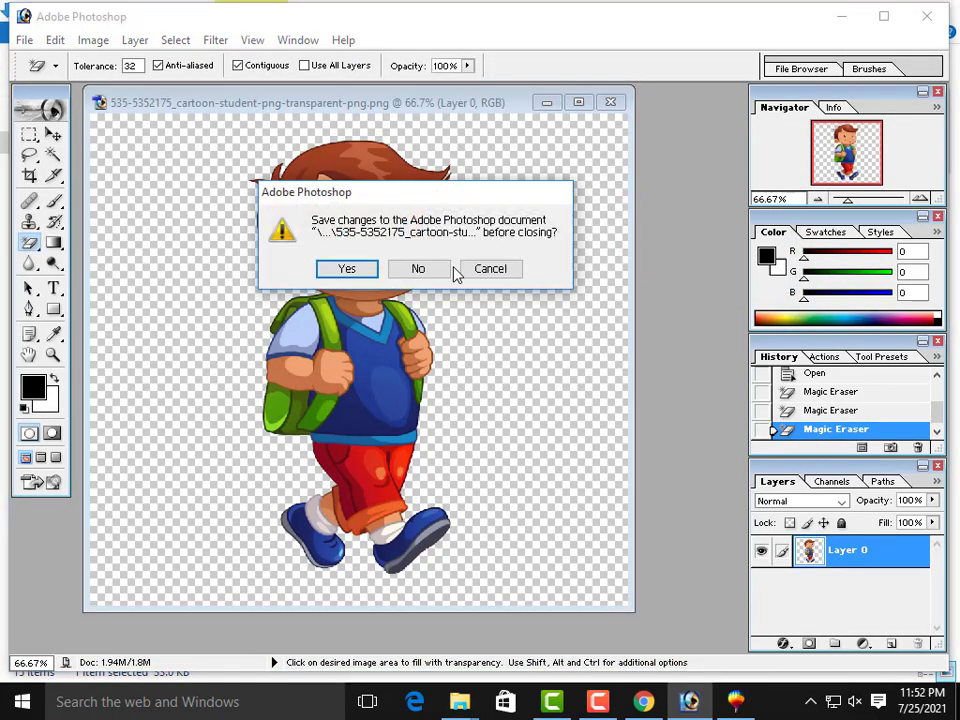
{"action": "left_click", "coordinate": [421, 273]}
{"action": "double_click", "coordinate": [298, 246]}
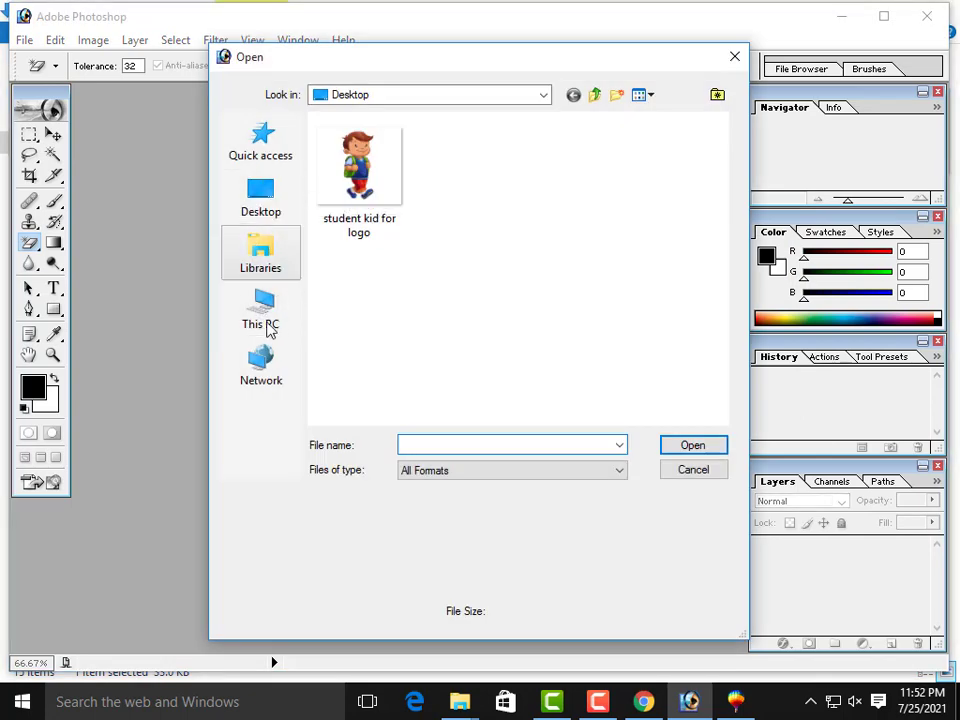
{"action": "left_click", "coordinate": [264, 312]}
{"action": "double_click", "coordinate": [386, 262]}
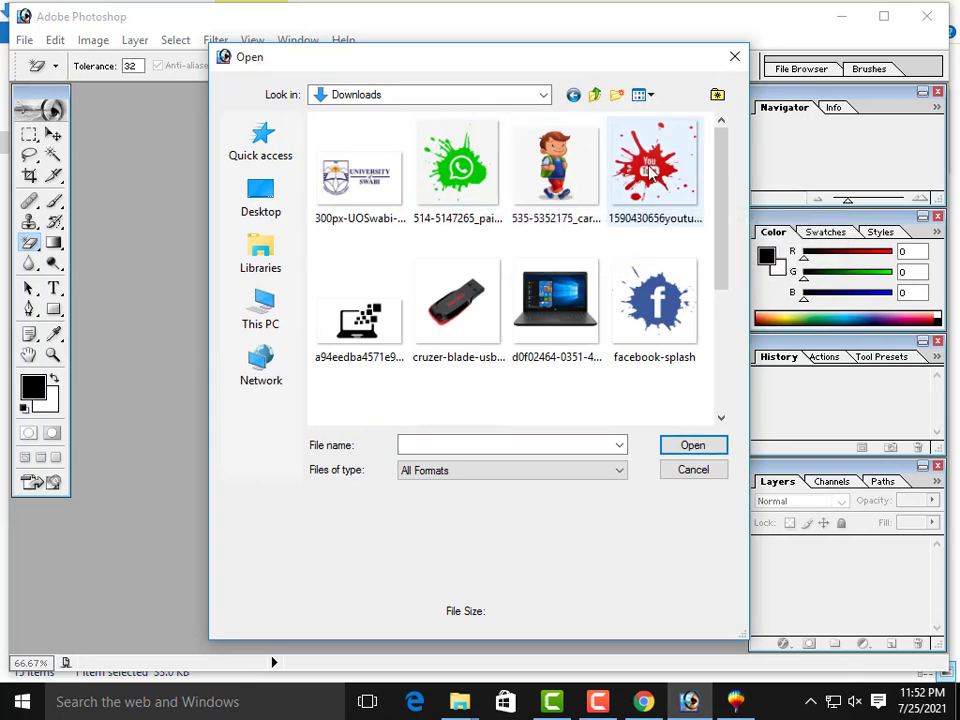
{"action": "left_click", "coordinate": [645, 291]}
{"action": "left_click", "coordinate": [693, 445]}
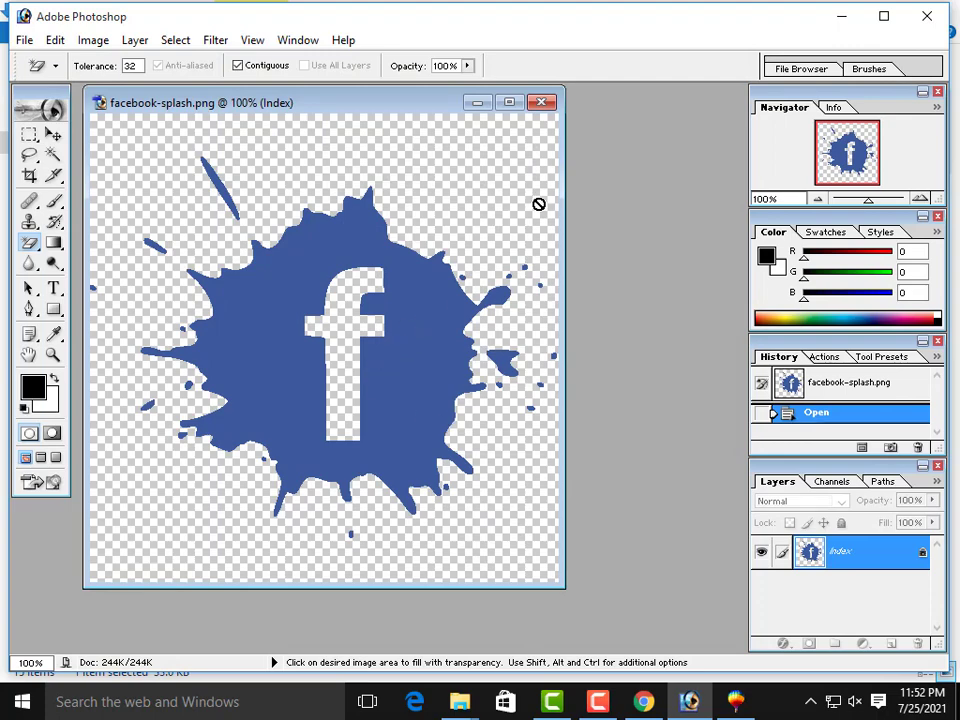
{"action": "left_click", "coordinate": [541, 102]}
Try again to open the WhatsApp ink splash PNG from the Downloads folder in Photoshop.
{"action": "double_click", "coordinate": [280, 238]}
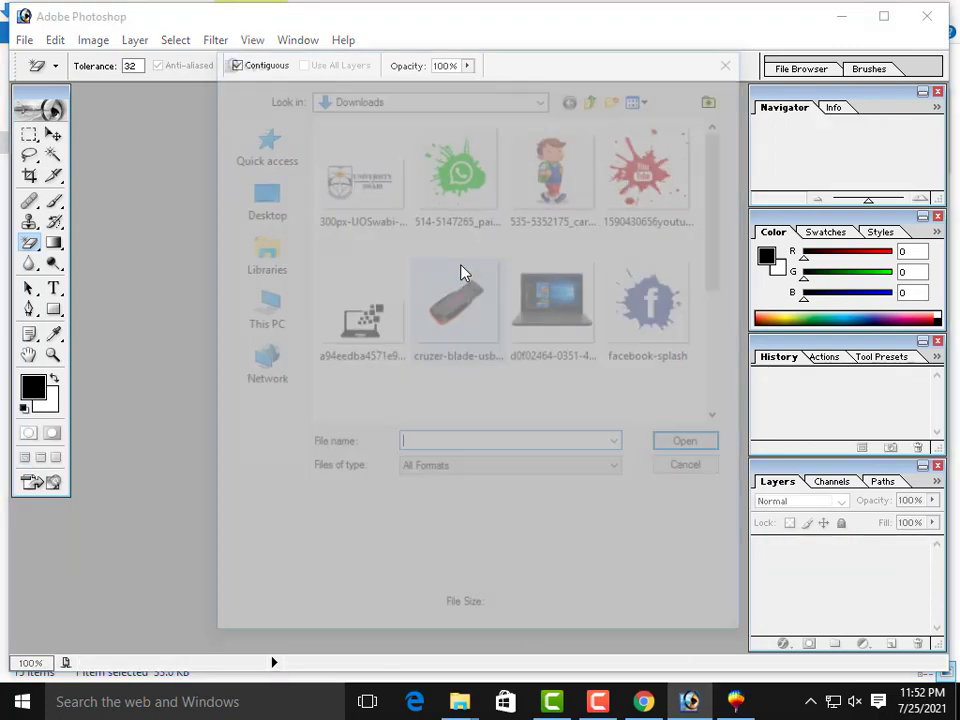
{"action": "left_click", "coordinate": [456, 190]}
{"action": "left_click", "coordinate": [680, 445]}
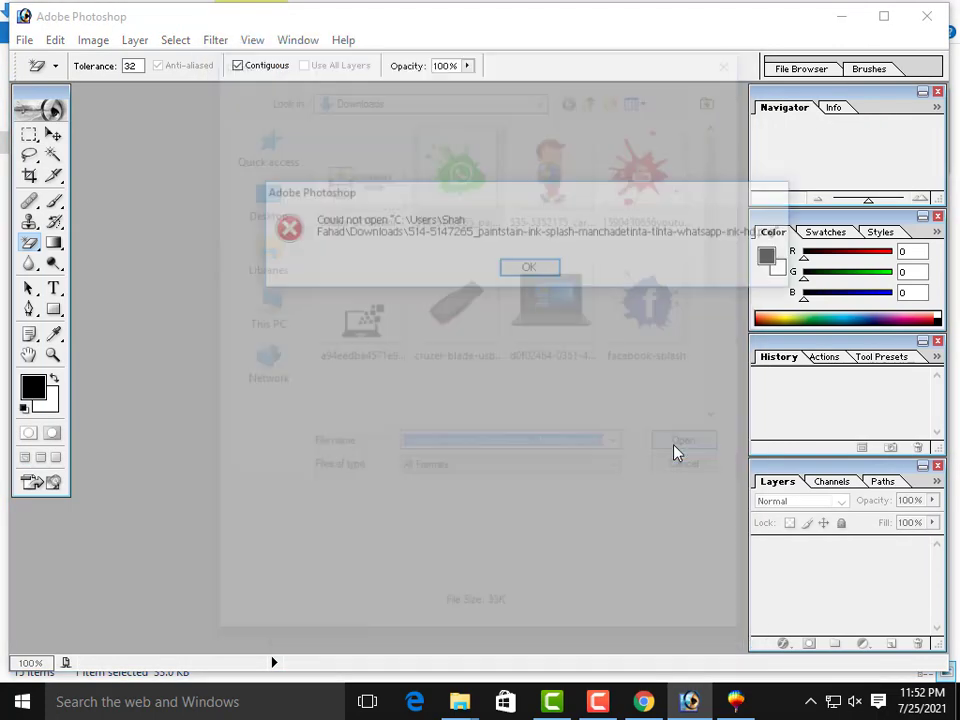
{"action": "left_click", "coordinate": [524, 272]}
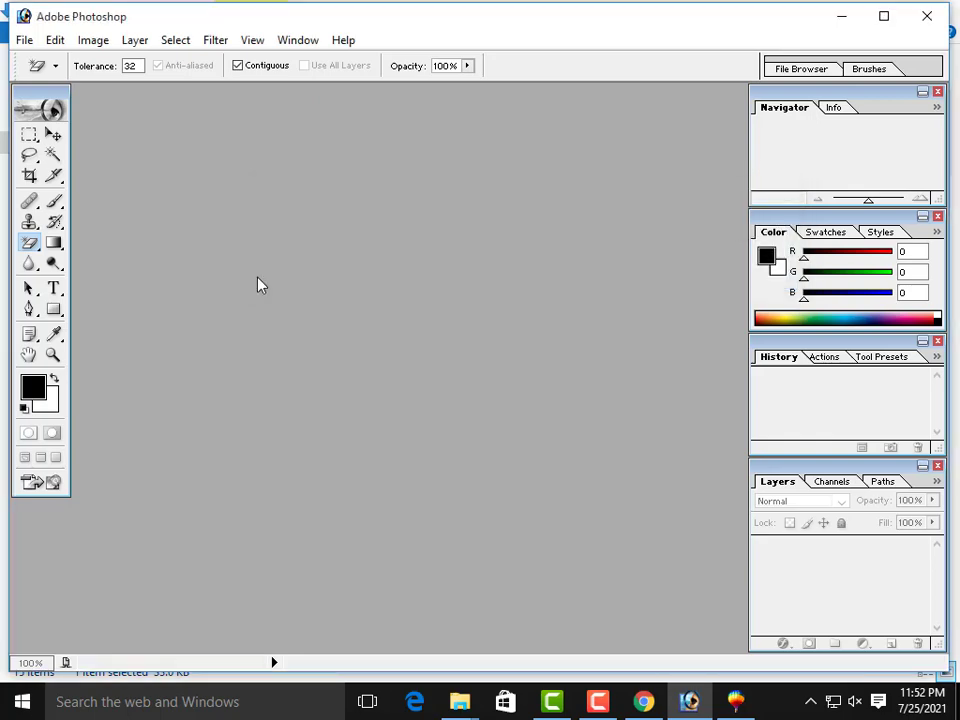
Open the YouTube icon splash PNG from Downloads in Photoshop to check its background transparency, and close it.
{"action": "key", "text": "ctrl+o"}
{"action": "left_click", "coordinate": [640, 175]}
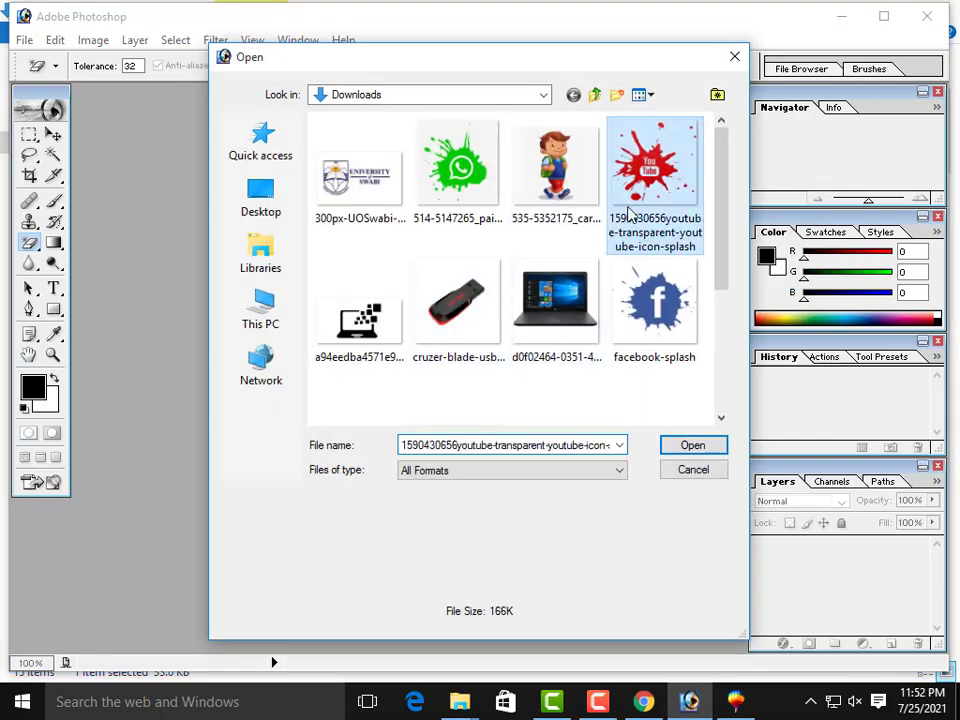
{"action": "left_click", "coordinate": [684, 452]}
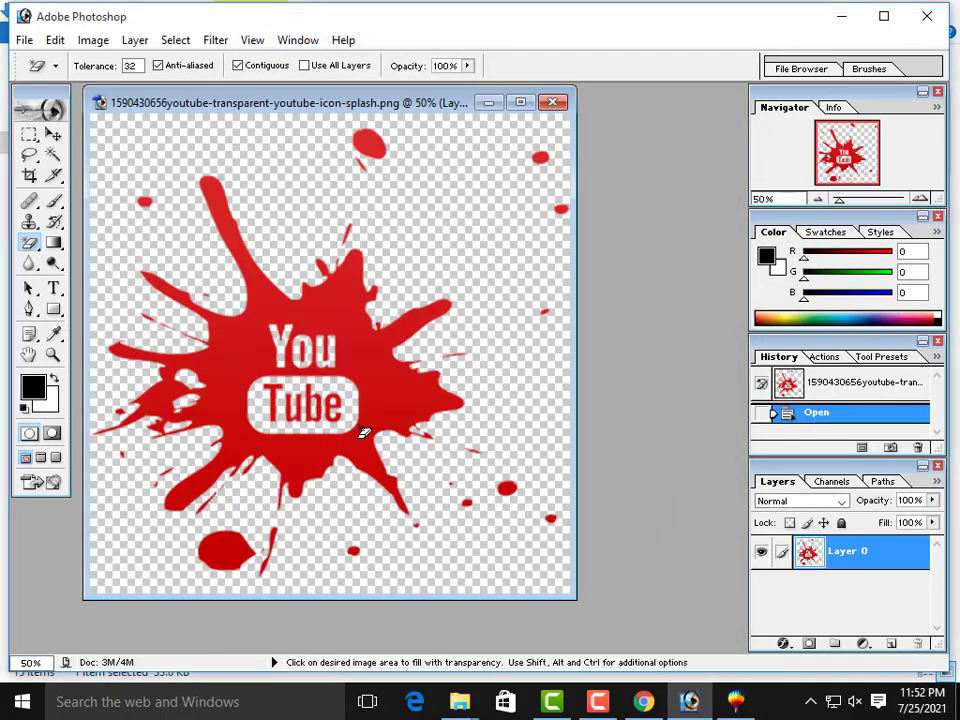
{"action": "left_click", "coordinate": [552, 102]}
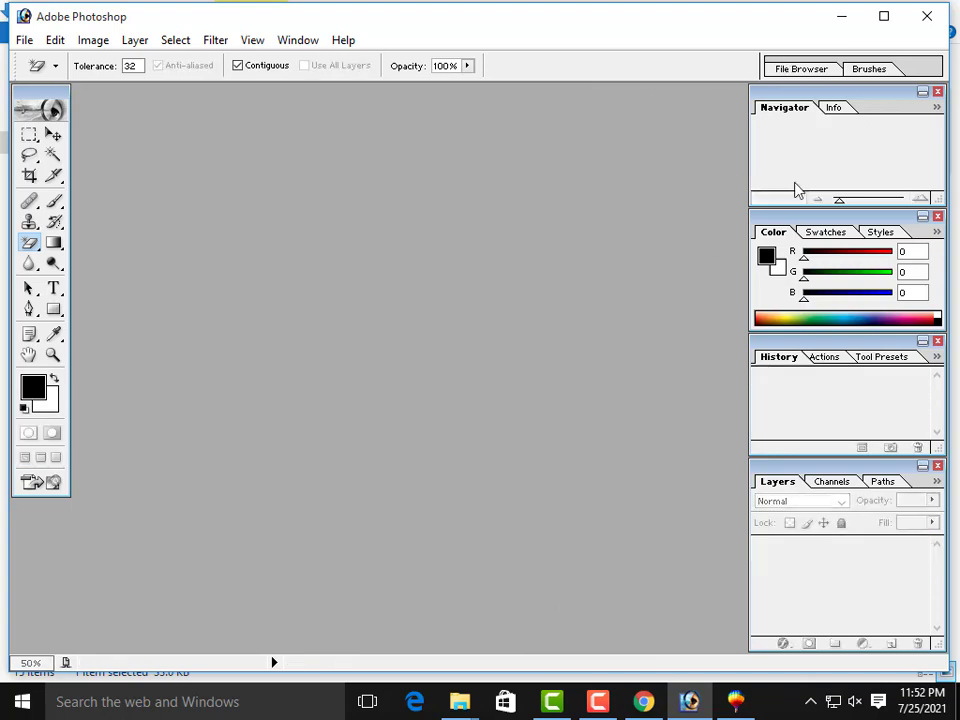
Minimize Photoshop and place the YouTube icon splash PNG from the Downloads folder onto the CorelDRAW page.
{"action": "left_click", "coordinate": [843, 16]}
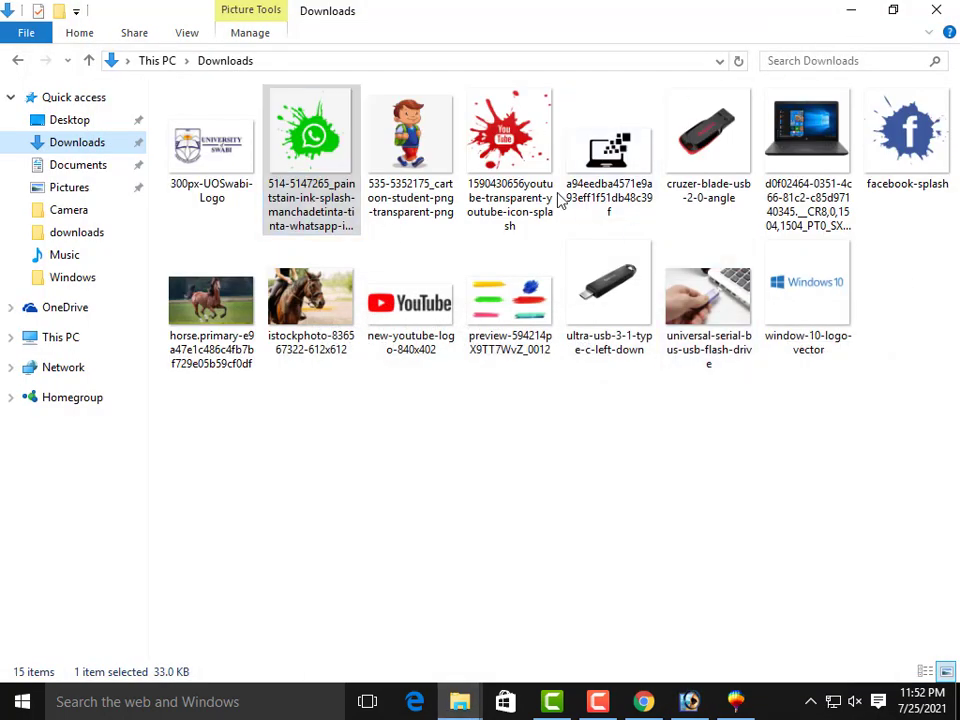
{"action": "left_click", "coordinate": [515, 160]}
{"action": "left_click_drag", "start_coordinate": [515, 160], "coordinate": [380, 508]}
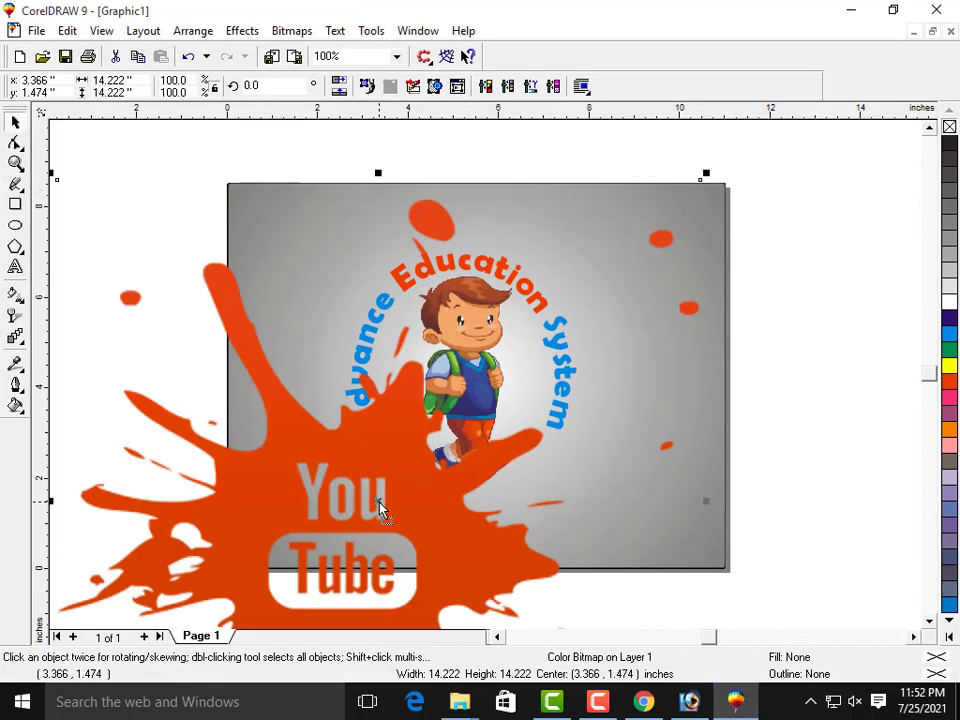
Scale the YouTube splash bitmap down proportionally about its centre to about 1.86 by 1.86 inches.
{"action": "scroll", "coordinate": [380, 508], "scroll_direction": "down", "scroll_amount": 1}
{"action": "scroll", "coordinate": [380, 508], "scroll_direction": "down", "scroll_amount": 1}
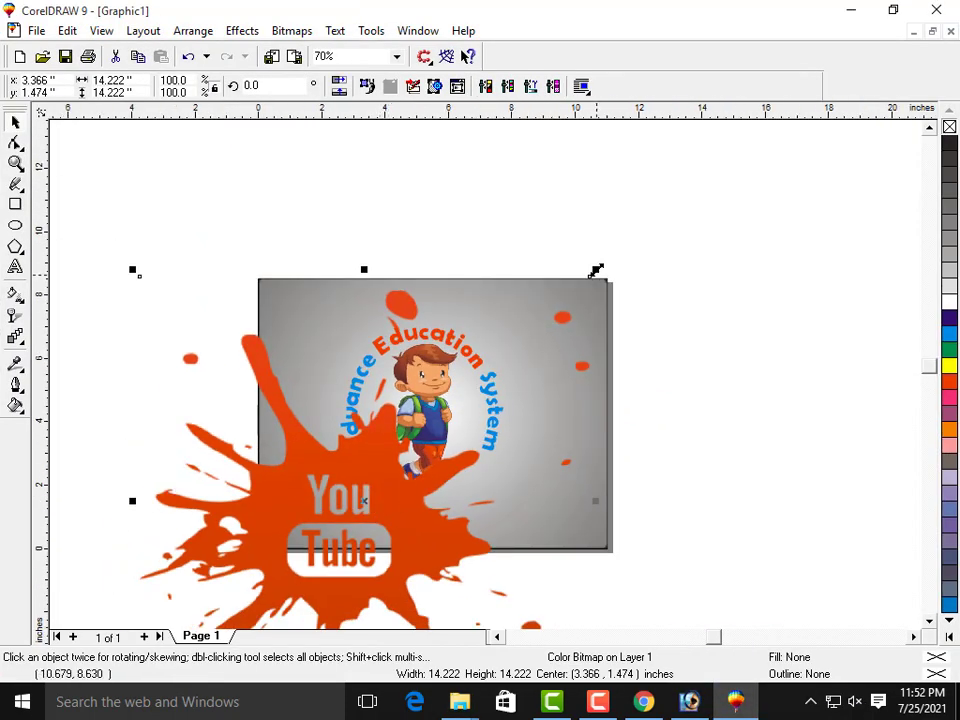
{"action": "left_click_drag", "start_coordinate": [596, 270], "coordinate": [408, 458]}
{"action": "scroll", "coordinate": [410, 483], "scroll_direction": "up", "scroll_amount": 4}
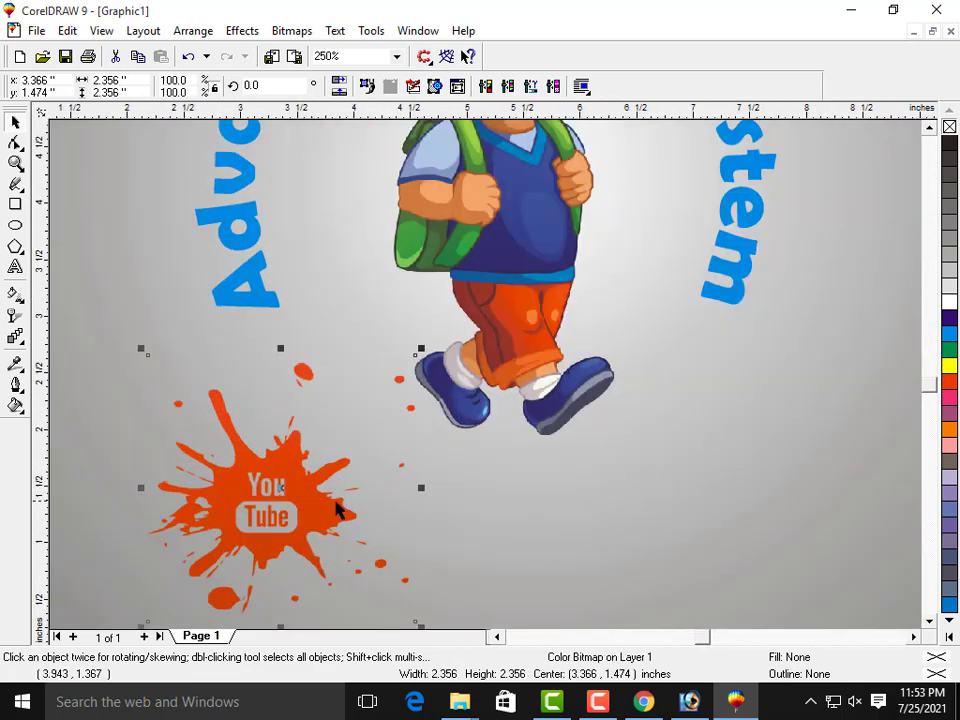
{"action": "scroll", "coordinate": [336, 510], "scroll_direction": "down", "scroll_amount": 5}
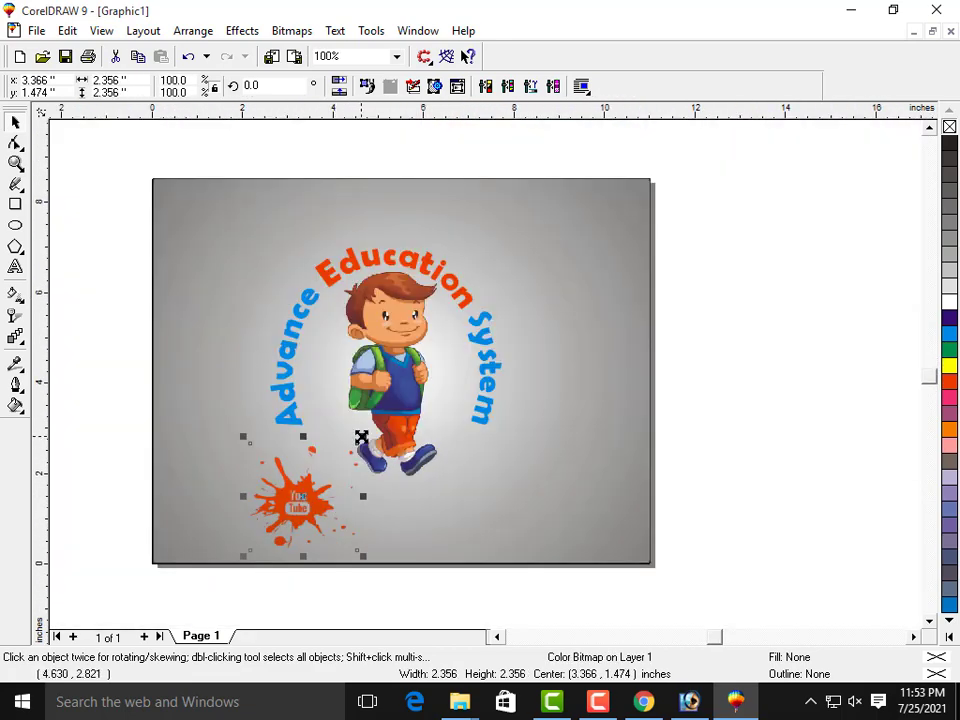
{"action": "left_click_drag", "start_coordinate": [361, 437], "coordinate": [352, 449]}
Move the YouTube splash to the page's lower-left corner, centred at about 1.65, 1.38 inches, and deselect it.
{"action": "scroll", "coordinate": [300, 513], "scroll_direction": "up", "scroll_amount": 2}
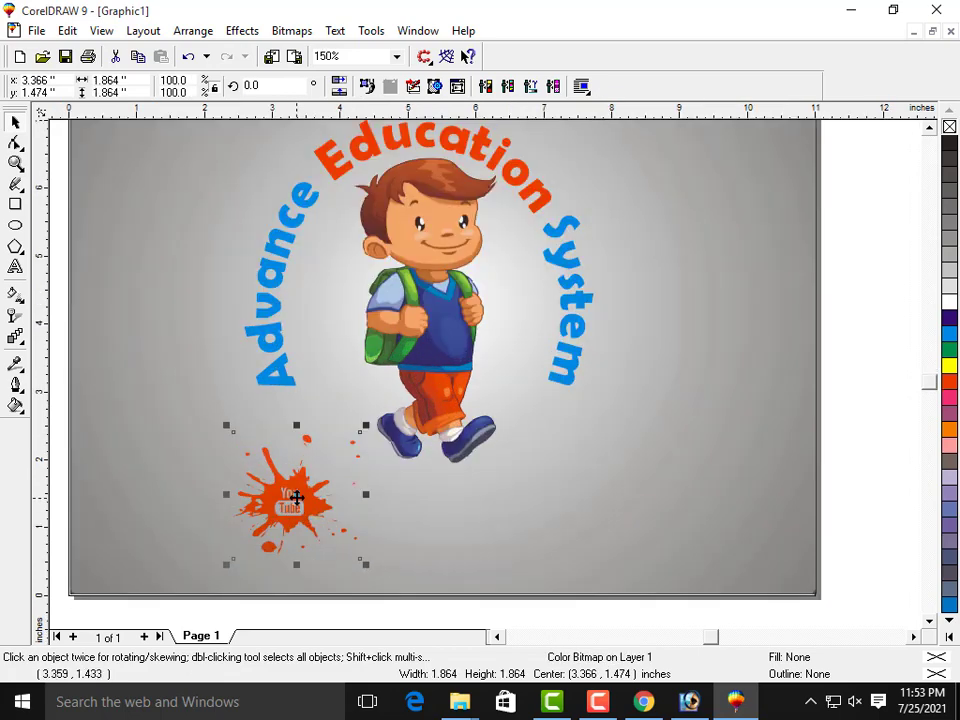
{"action": "left_click_drag", "start_coordinate": [296, 497], "coordinate": [186, 502]}
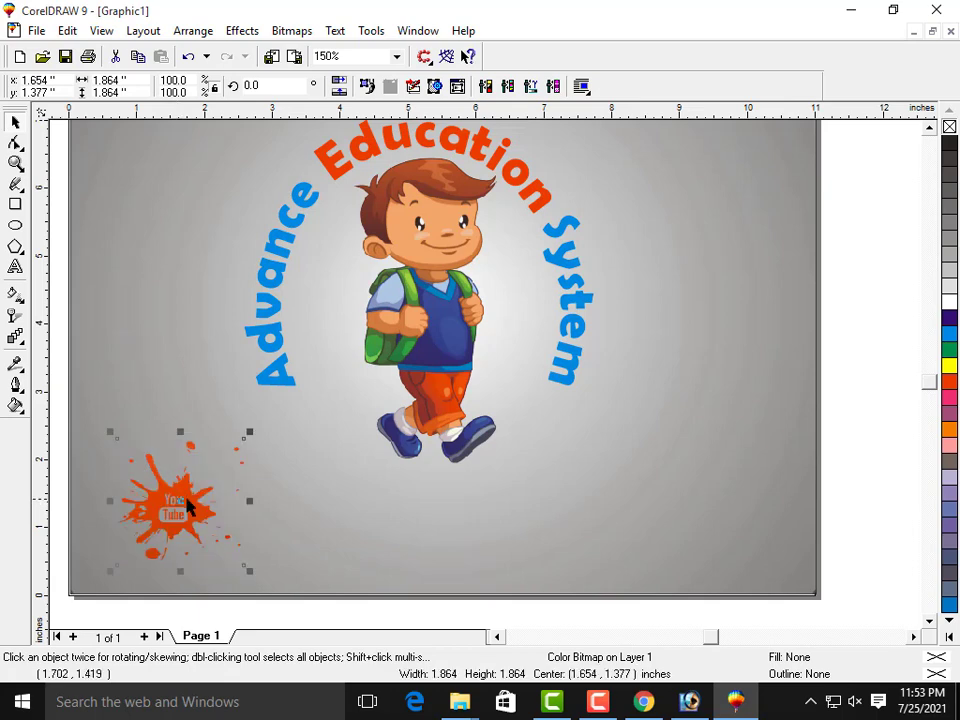
{"action": "left_click", "coordinate": [865, 451]}
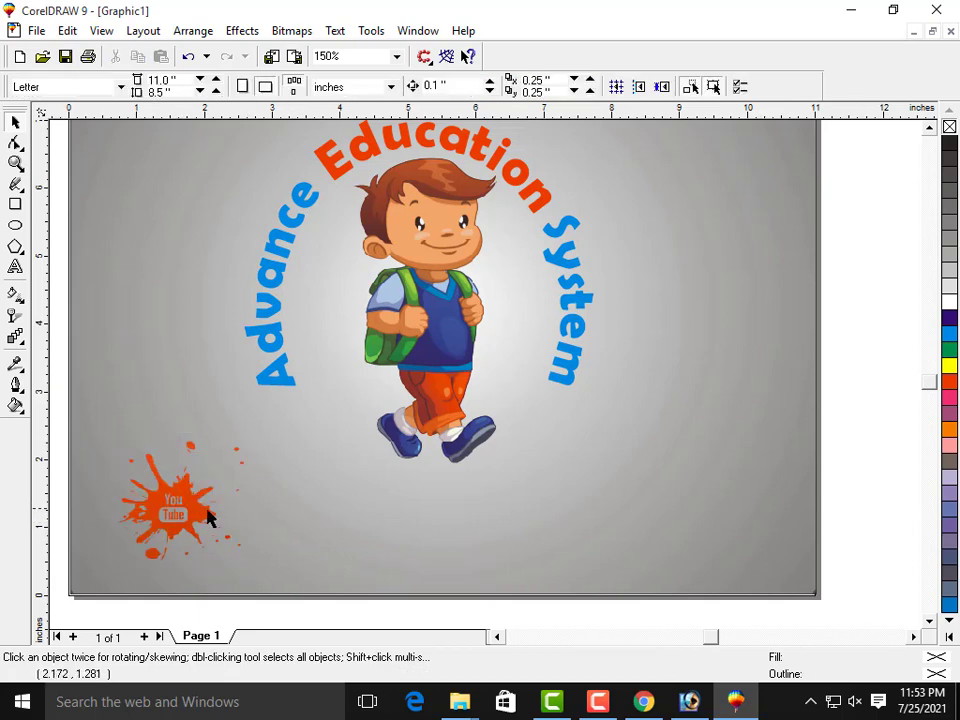
{"action": "scroll", "coordinate": [200, 516], "scroll_direction": "up", "scroll_amount": 2}
{"action": "scroll", "coordinate": [160, 521], "scroll_direction": "down", "scroll_amount": 1}
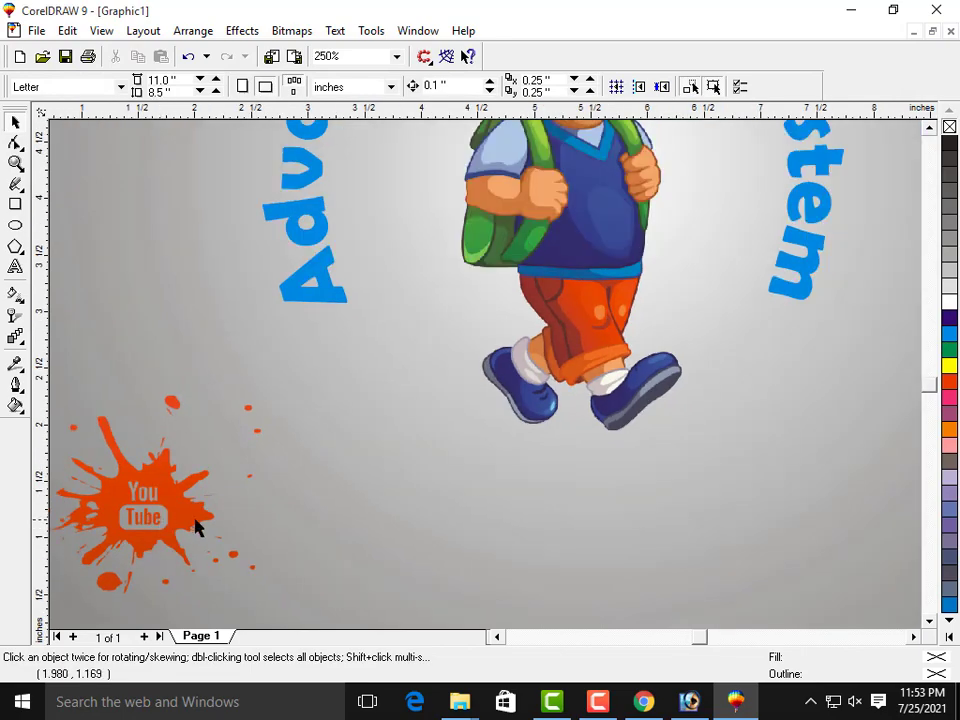
Switch to Photoshop and open the brush-stroke image preview-594214pX9TT7WvZ_0012 from the Downloads folder.
{"action": "scroll", "coordinate": [197, 528], "scroll_direction": "down", "scroll_amount": 1}
{"action": "left_click", "coordinate": [851, 10]}
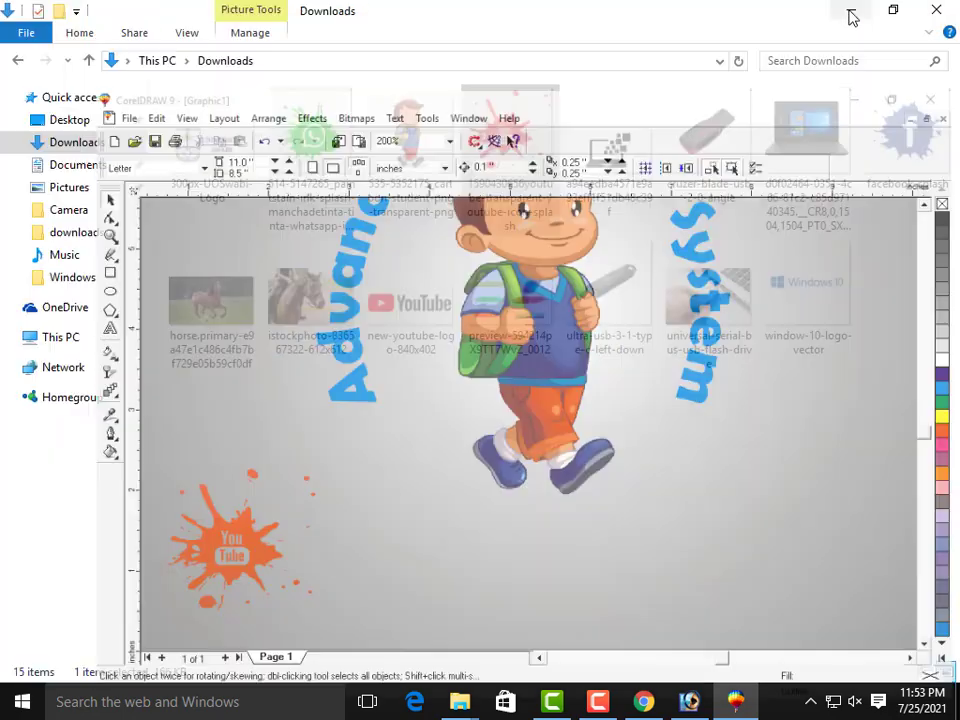
{"action": "left_click", "coordinate": [686, 699]}
{"action": "double_click", "coordinate": [193, 221]}
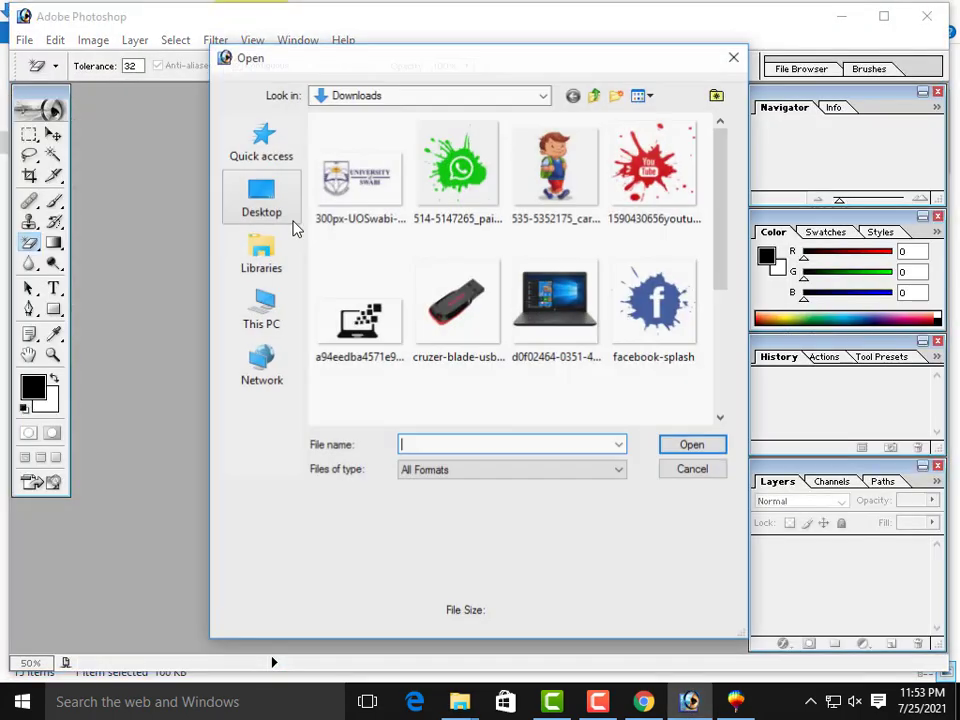
{"action": "scroll", "coordinate": [514, 298], "scroll_direction": "down", "scroll_amount": 3}
{"action": "left_click", "coordinate": [645, 280]}
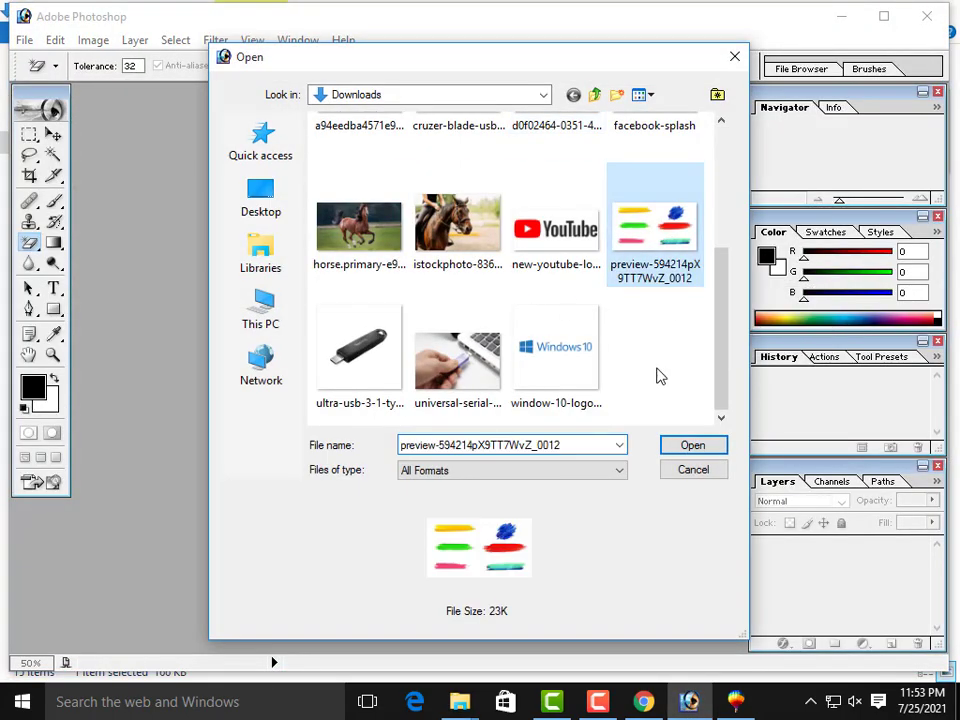
{"action": "left_click", "coordinate": [692, 446]}
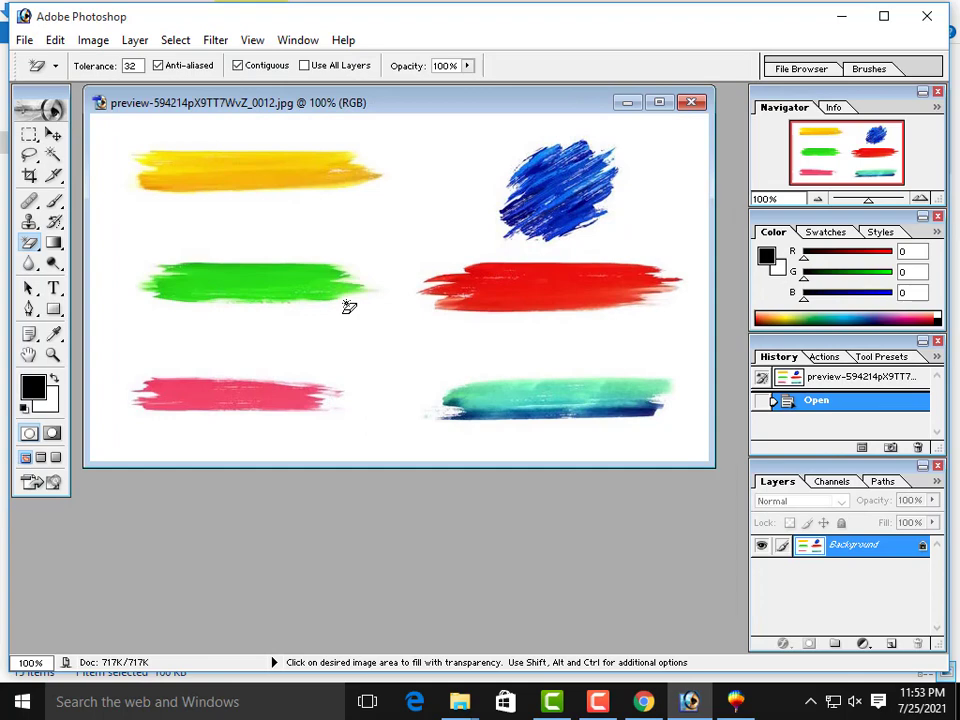
Remove the image's white background with the Magic Eraser and make a rectangular selection around the red brush stroke.
{"action": "left_click", "coordinate": [278, 328]}
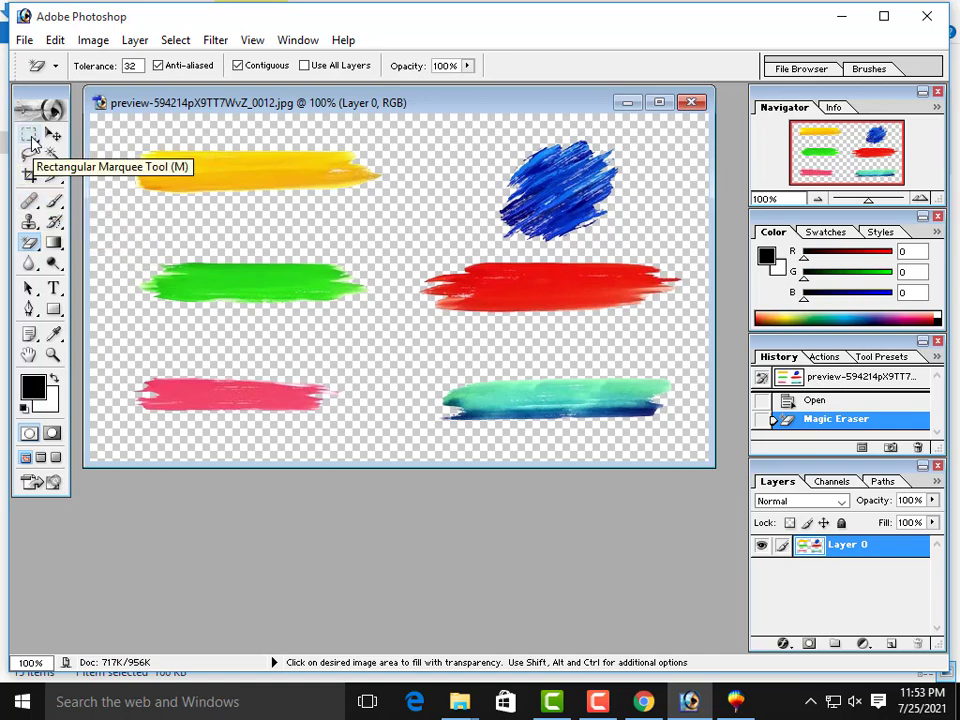
{"action": "left_click", "coordinate": [30, 138]}
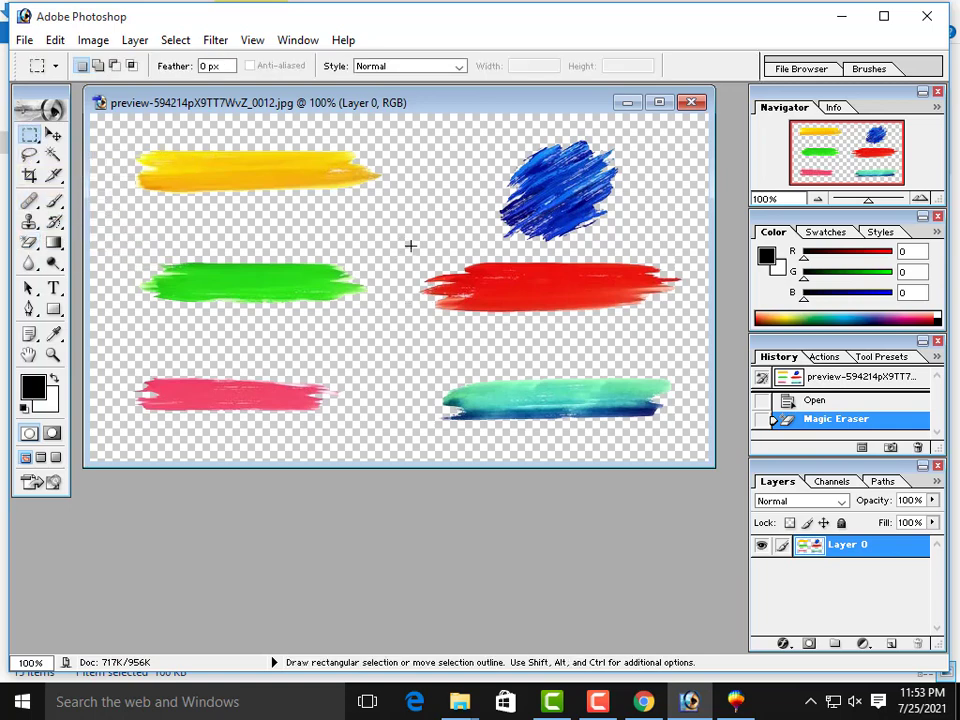
{"action": "mouse_move", "coordinate": [410, 243]}
{"action": "left_mouse_down"}
{"action": "mouse_move", "coordinate": [510, 300]}
{"action": "mouse_move", "coordinate": [703, 328]}
{"action": "mouse_move", "coordinate": [692, 328]}
{"action": "left_mouse_up"}
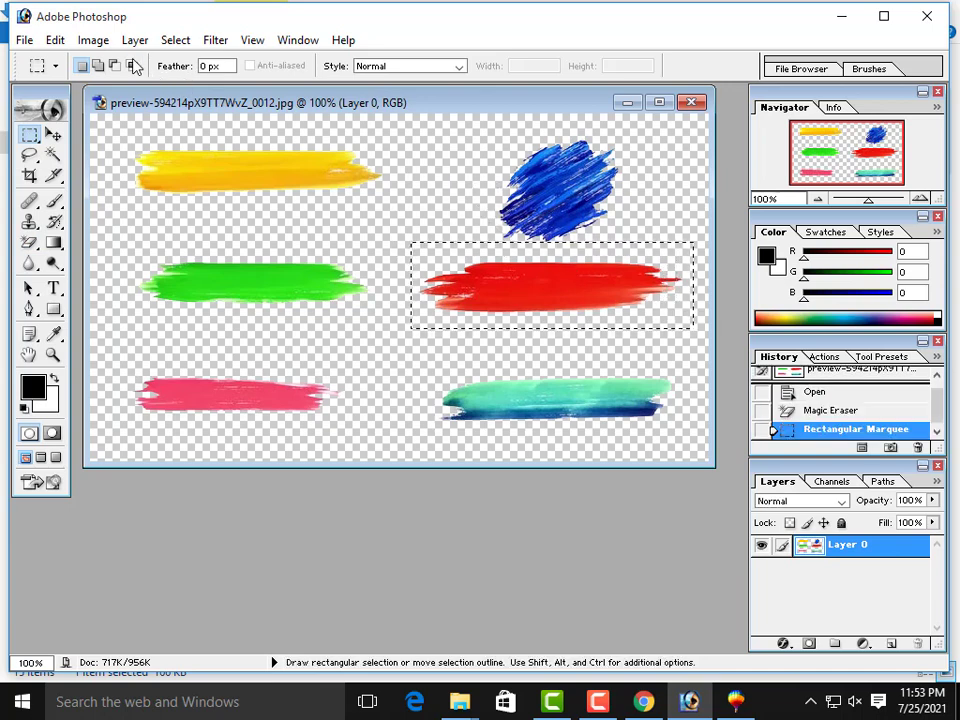
Create a new 7 by 5 inch RGB document at 72 pixels/inch with transparent contents.
{"action": "left_click", "coordinate": [25, 40]}
{"action": "left_click", "coordinate": [50, 60]}
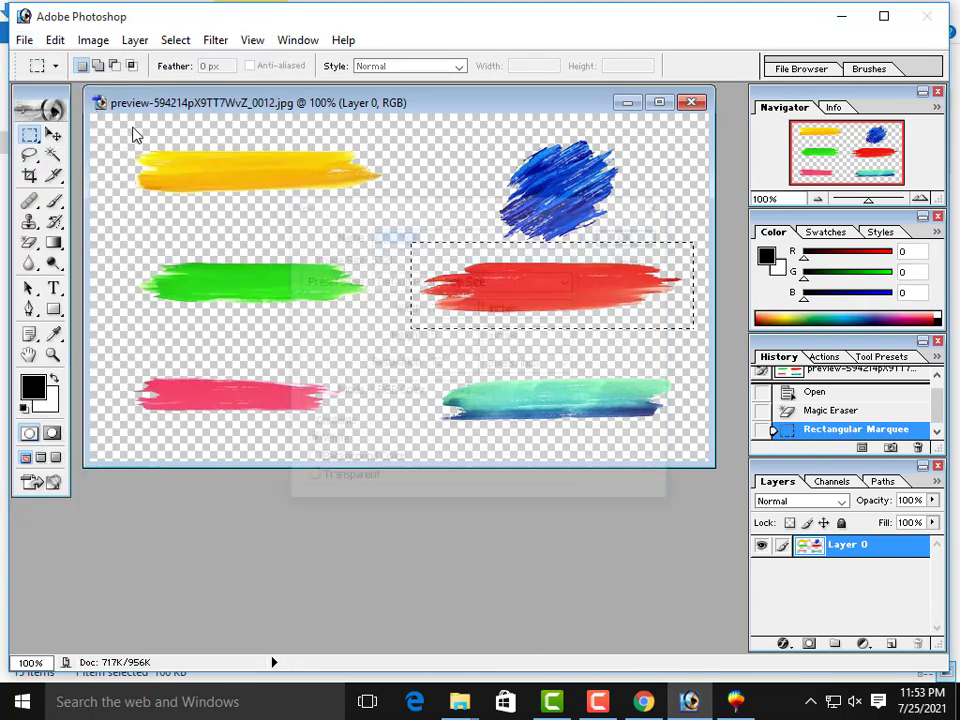
{"action": "left_click", "coordinate": [351, 480]}
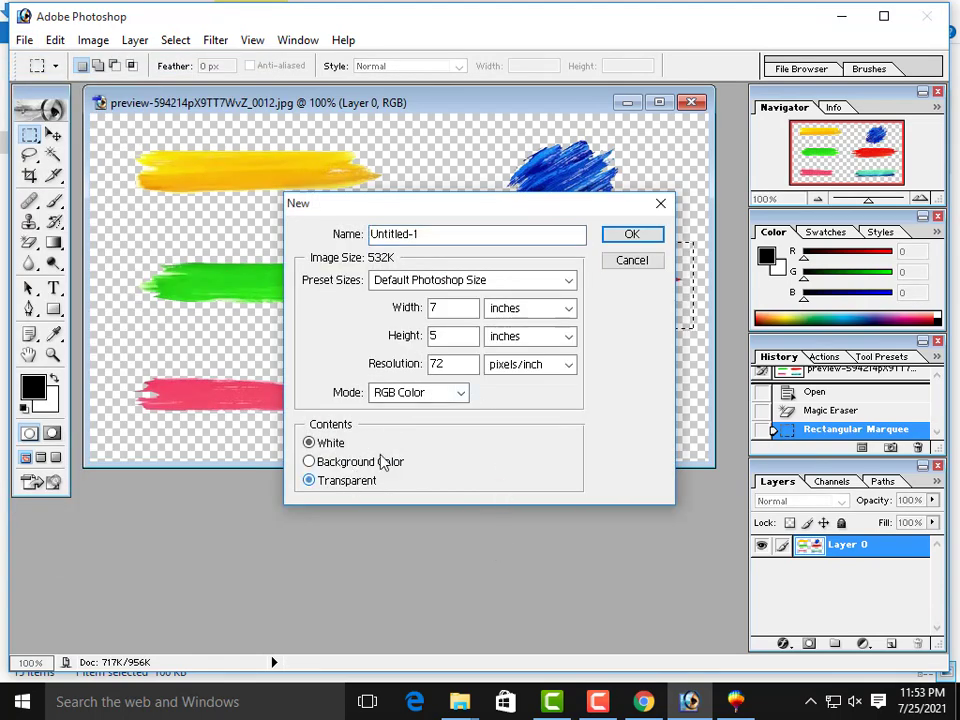
{"action": "left_click", "coordinate": [627, 235]}
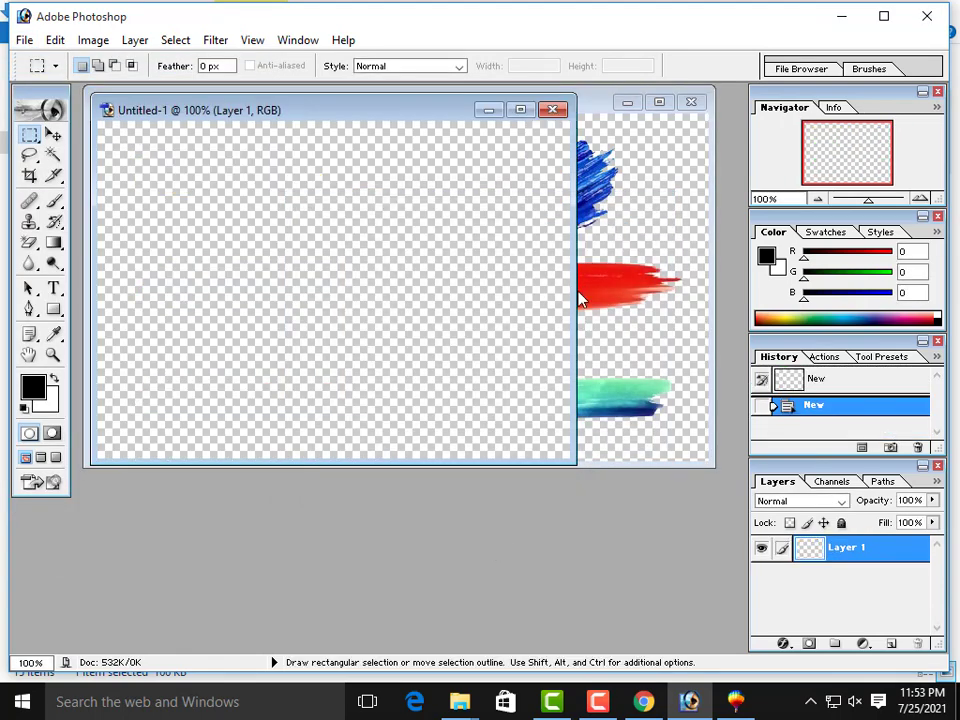
Move the selected red brush stroke into the new transparent document and position it near the canvas centre.
{"action": "key", "text": "v"}
{"action": "left_click", "coordinate": [641, 400]}
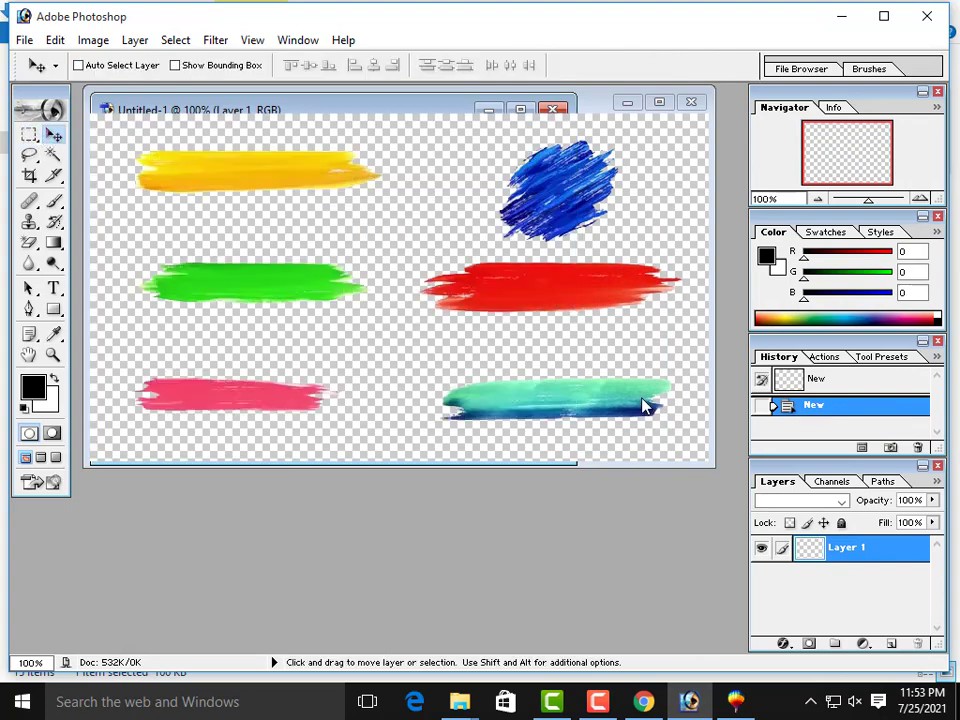
{"action": "left_click_drag", "start_coordinate": [318, 104], "coordinate": [327, 283]}
{"action": "mouse_move", "coordinate": [474, 441]}
{"action": "left_mouse_down"}
{"action": "mouse_move", "coordinate": [285, 208]}
{"action": "mouse_move", "coordinate": [321, 304]}
{"action": "left_mouse_up"}
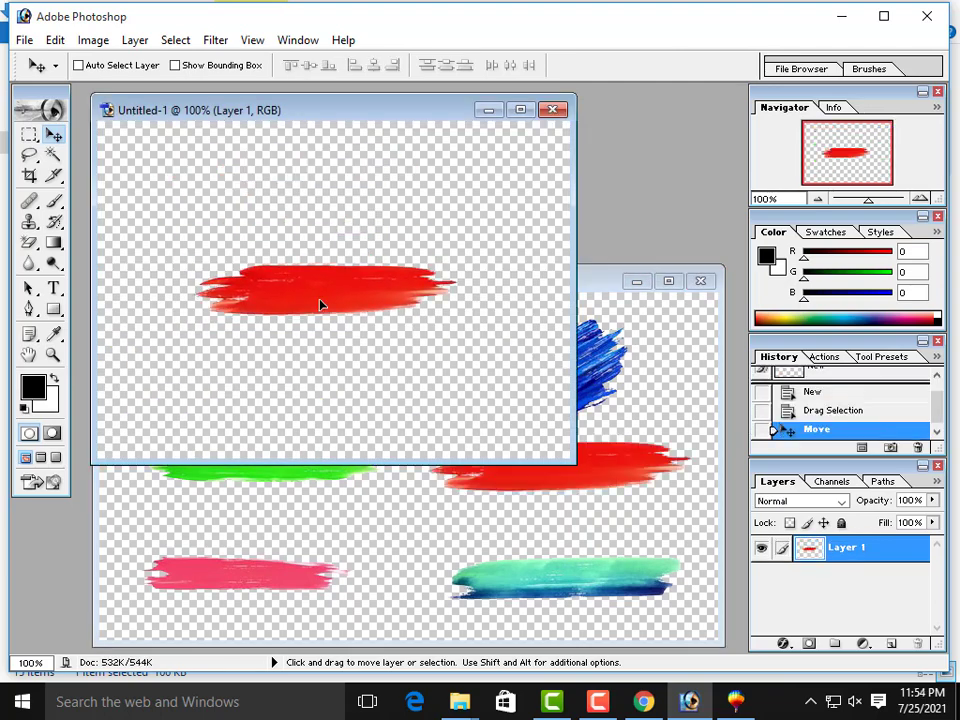
Save the red brush-stroke document as a PNG copy named youtube in the Downloads folder, with the default PNG options.
{"action": "left_click", "coordinate": [520, 110]}
{"action": "left_click", "coordinate": [47, 42]}
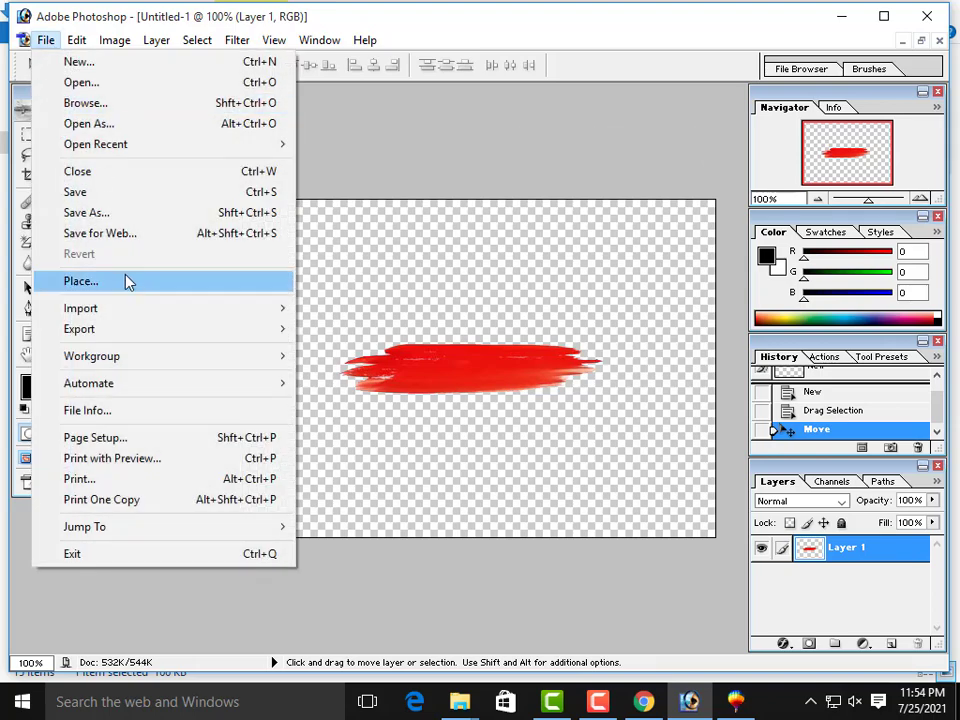
{"action": "left_click", "coordinate": [99, 212]}
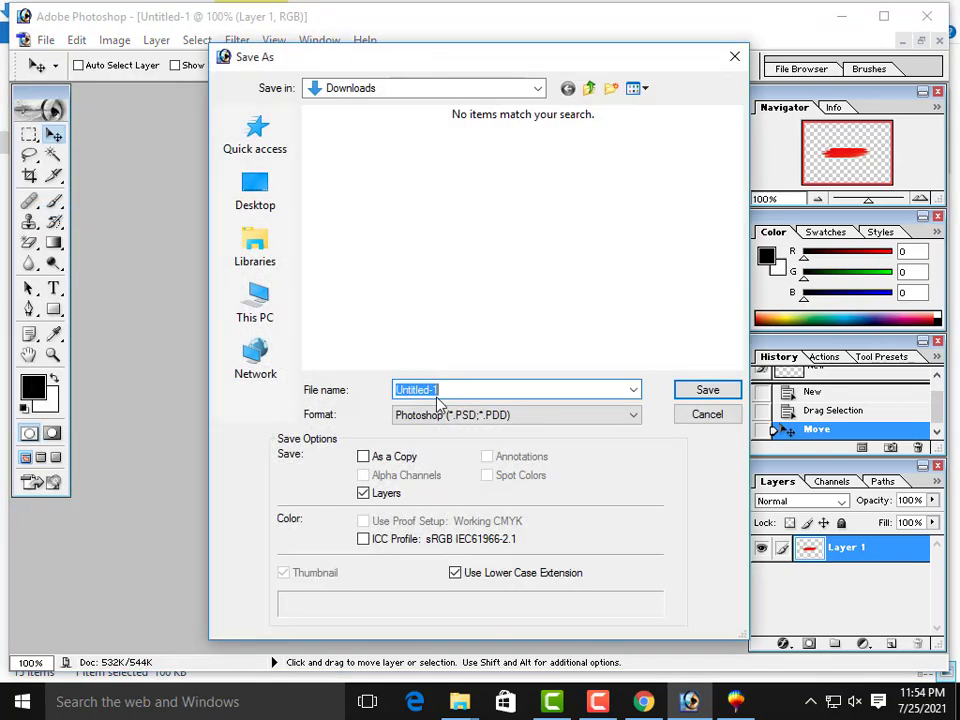
{"action": "left_click", "coordinate": [470, 414]}
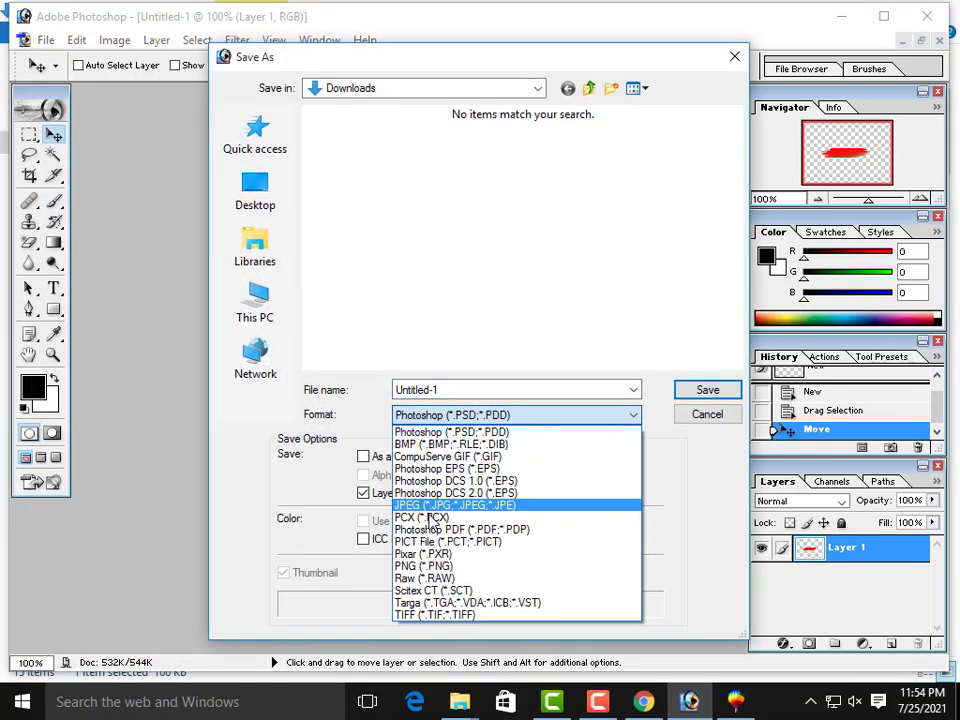
{"action": "left_click", "coordinate": [425, 566]}
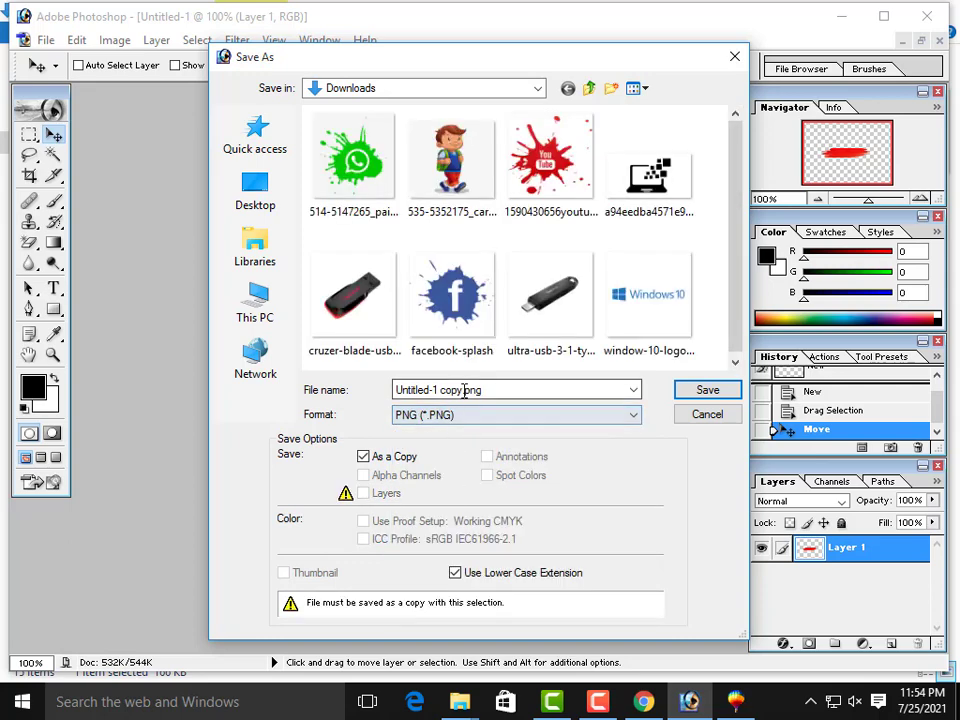
{"action": "left_click", "coordinate": [464, 390]}
{"action": "type", "text": "youtube"}
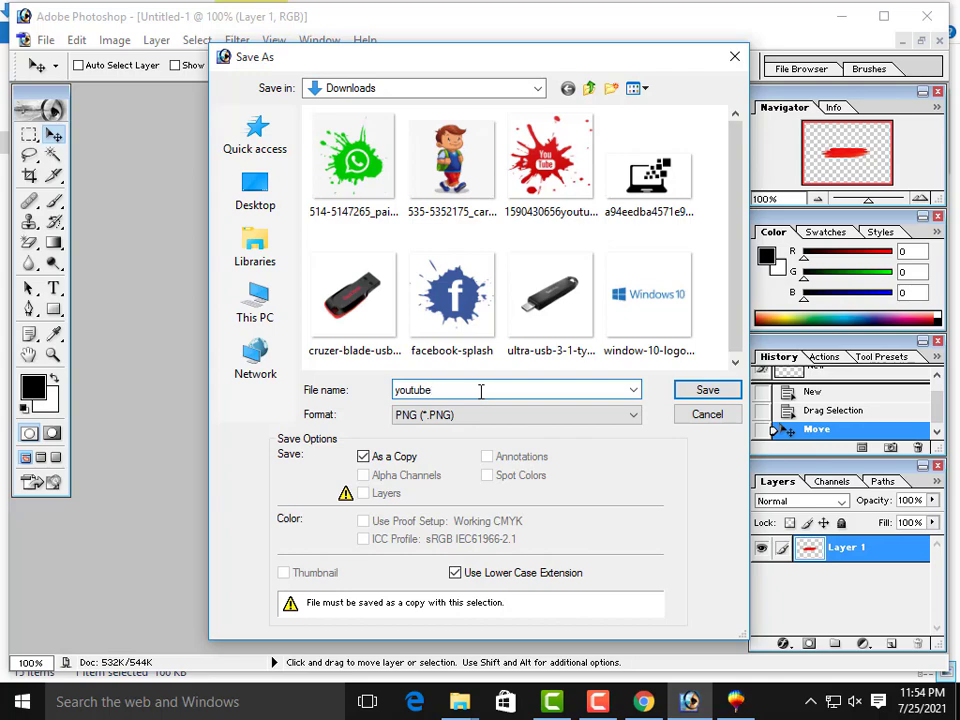
{"action": "left_click", "coordinate": [701, 391]}
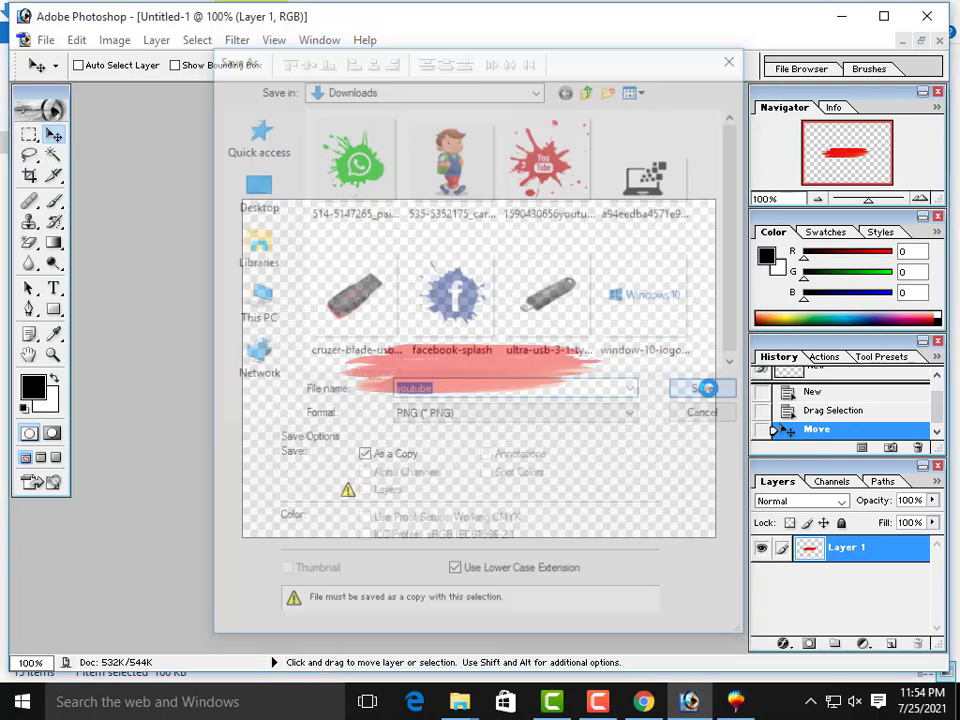
{"action": "left_click", "coordinate": [538, 336]}
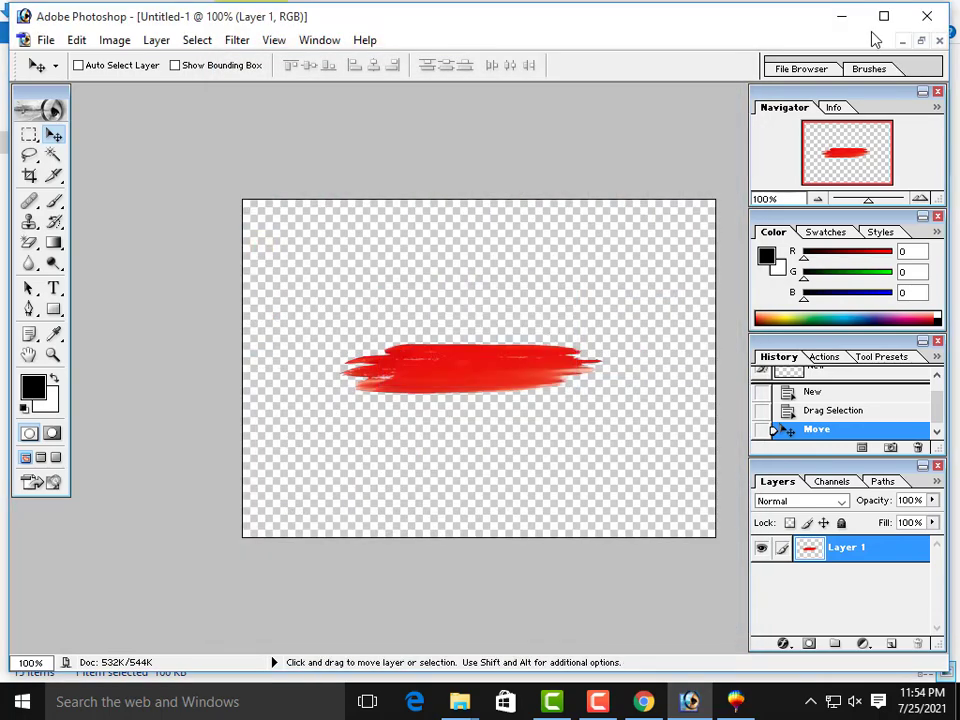
Minimize Photoshop, place the youtube PNG from Downloads on the CorelDRAW page, and centre it at about 3.71, 1.30 inches beside the YouTube splash.
{"action": "left_click", "coordinate": [841, 16]}
{"action": "left_click", "coordinate": [910, 316]}
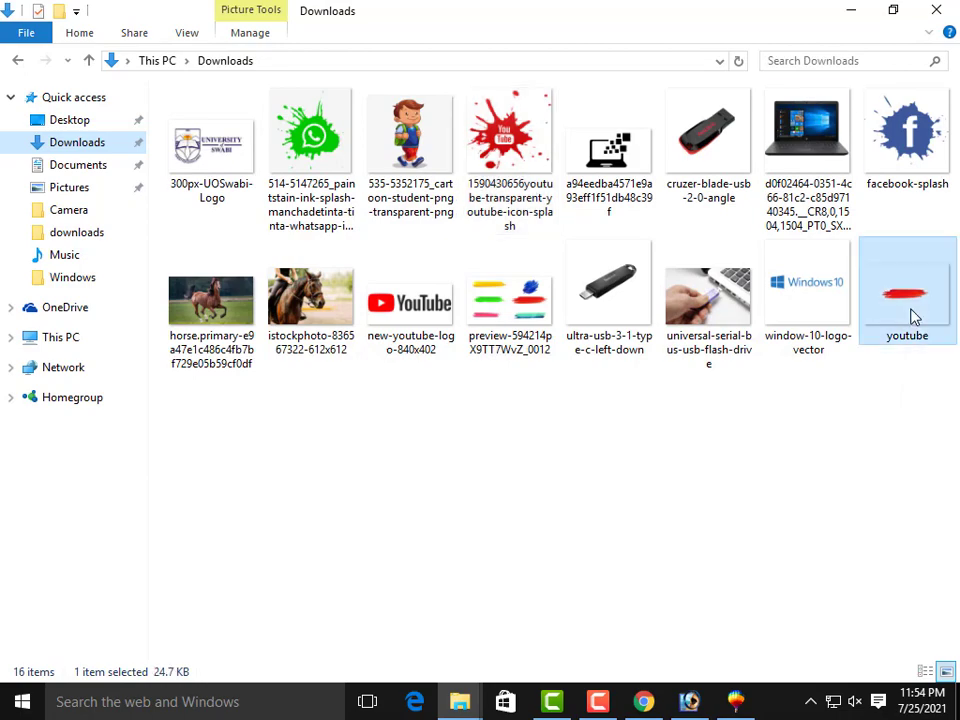
{"action": "left_click_drag", "start_coordinate": [910, 316], "coordinate": [240, 521]}
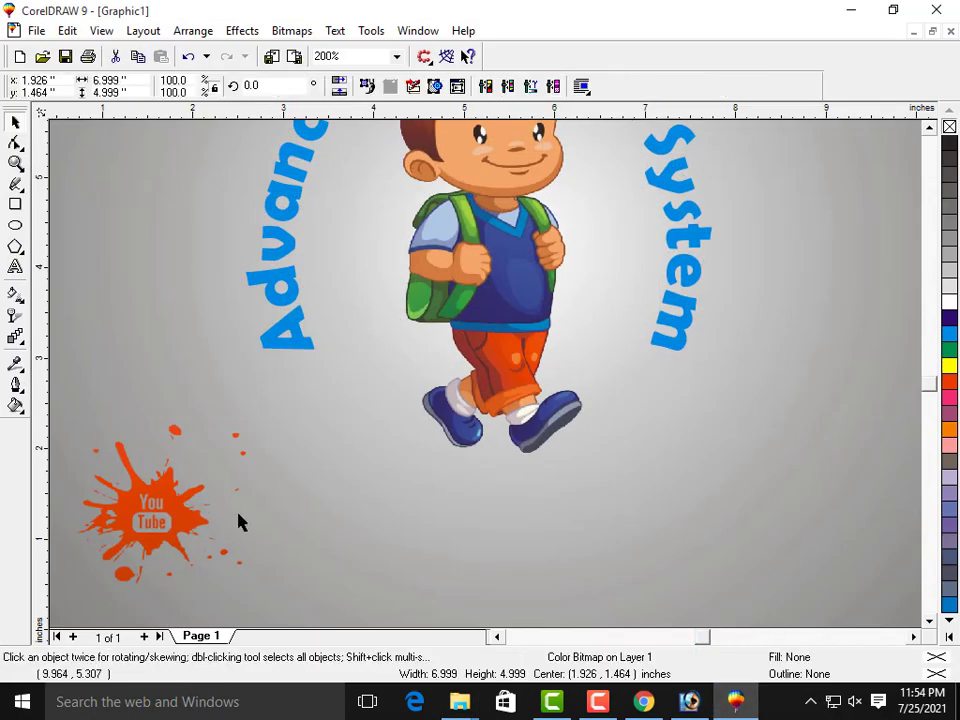
{"action": "left_click_drag", "start_coordinate": [188, 496], "coordinate": [363, 534]}
{"action": "scroll", "coordinate": [426, 533], "scroll_direction": "down", "scroll_amount": 2}
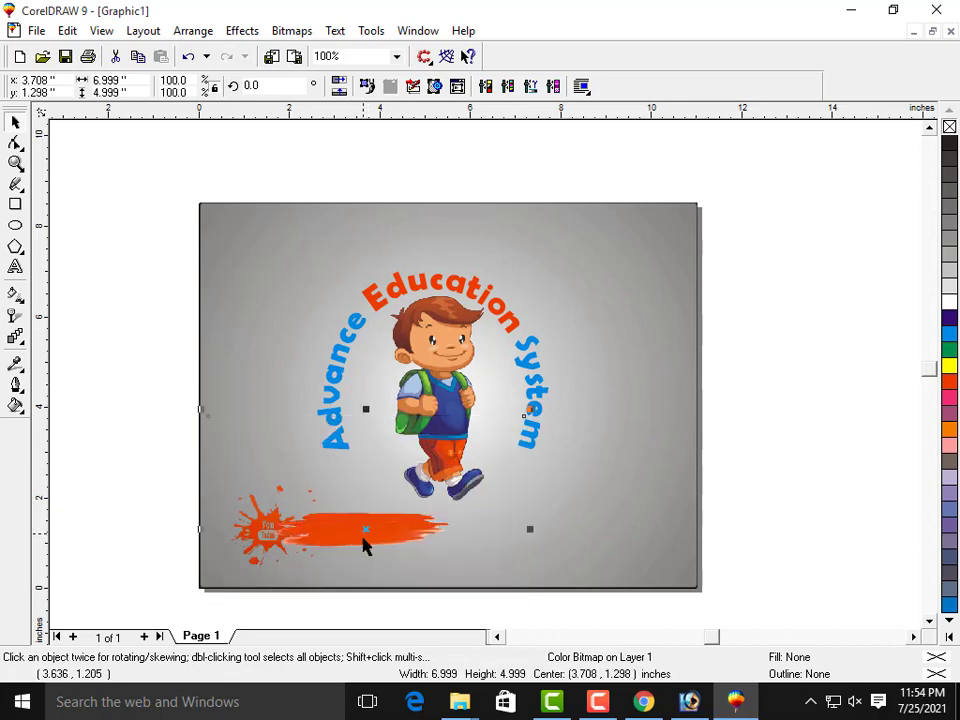
{"action": "left_click", "coordinate": [762, 487]}
Rotate the red brush-stroke bitmap slightly clockwise about its centre and deselect it.
{"action": "scroll", "coordinate": [303, 537], "scroll_direction": "up", "scroll_amount": 2}
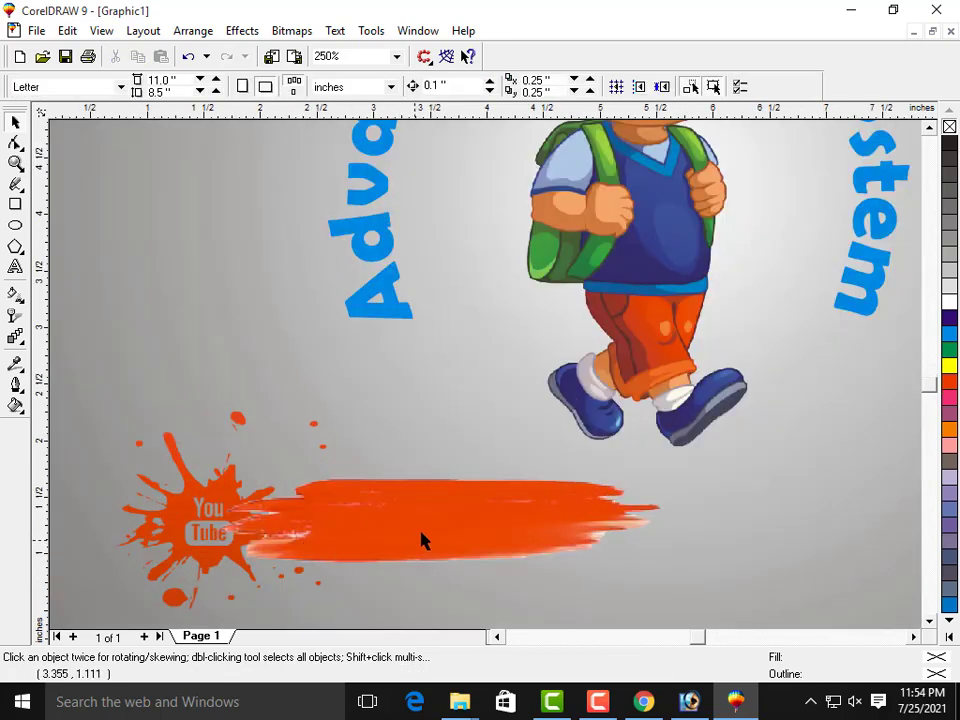
{"action": "left_click", "coordinate": [423, 529]}
{"action": "scroll", "coordinate": [423, 537], "scroll_direction": "down", "scroll_amount": 2}
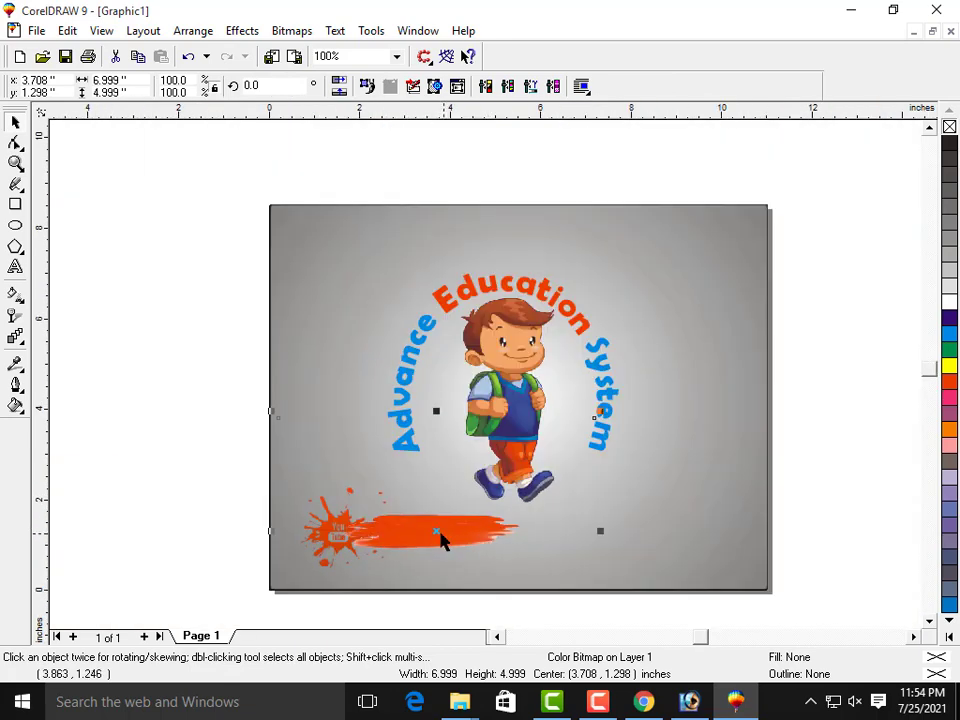
{"action": "left_click", "coordinate": [440, 531]}
{"action": "left_click_drag", "start_coordinate": [600, 410], "coordinate": [605, 413]}
{"action": "left_click", "coordinate": [810, 373]}
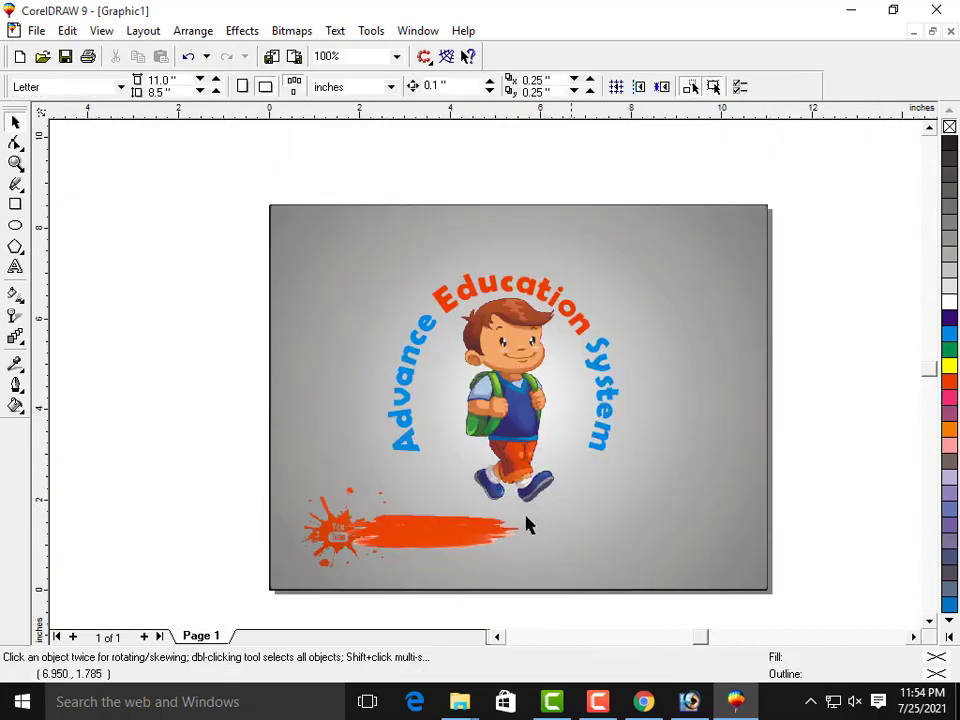
Add the artistic text "Advance Eduvation System" over the red brush stroke and replace the misspelled word with the suggestion "Educations".
{"action": "scroll", "coordinate": [454, 546], "scroll_direction": "up", "scroll_amount": 1}
{"action": "scroll", "coordinate": [454, 546], "scroll_direction": "up", "scroll_amount": 1}
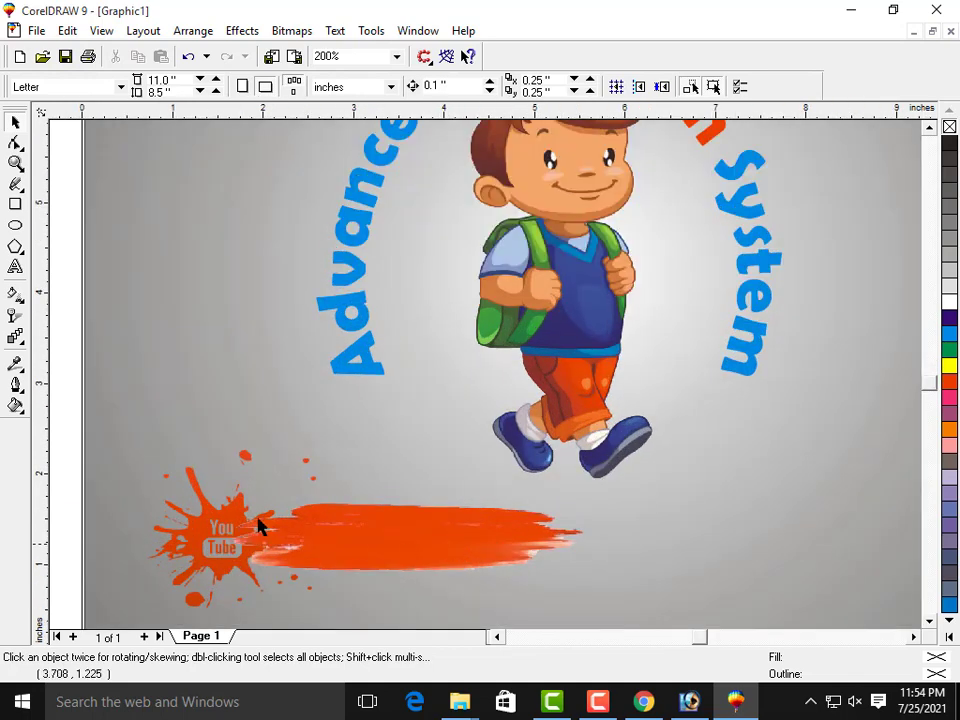
{"action": "left_click", "coordinate": [16, 268]}
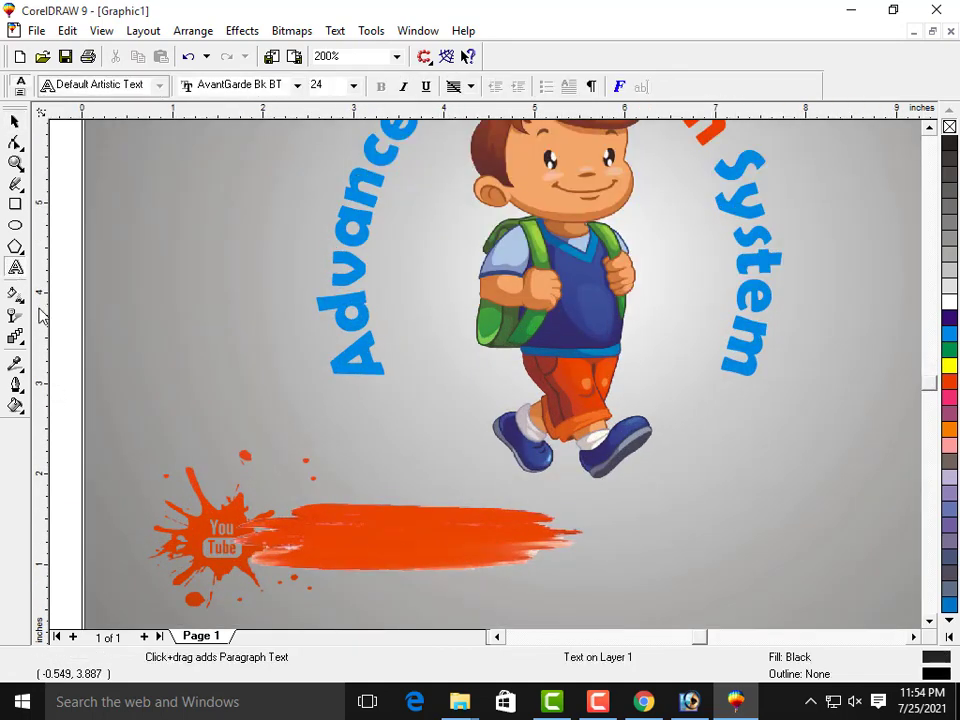
{"action": "left_click", "coordinate": [322, 548]}
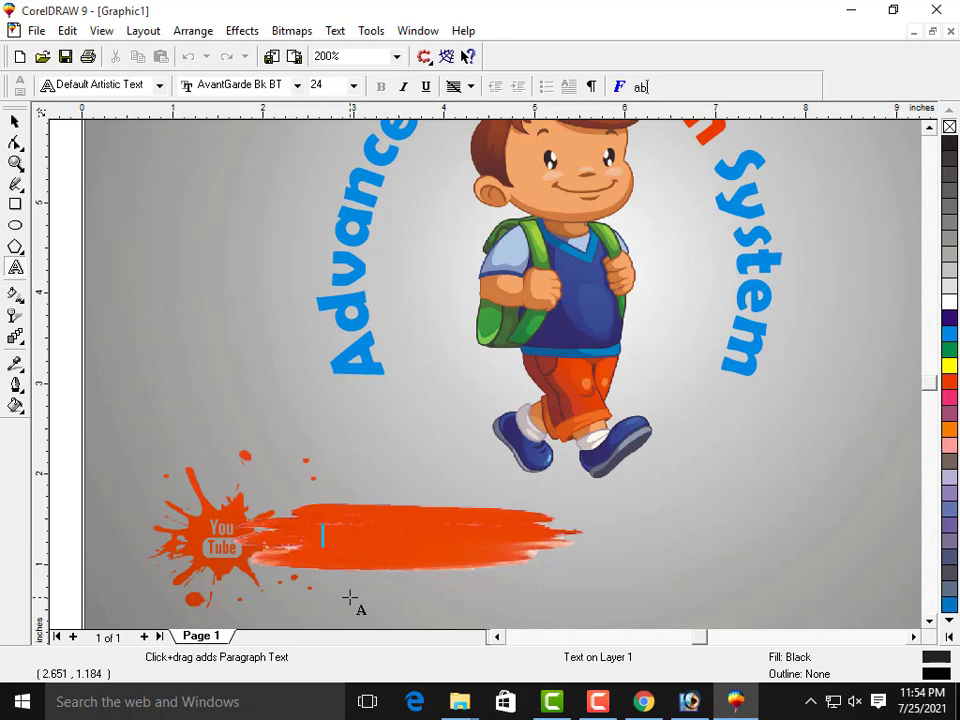
{"action": "type", "text": "A"}
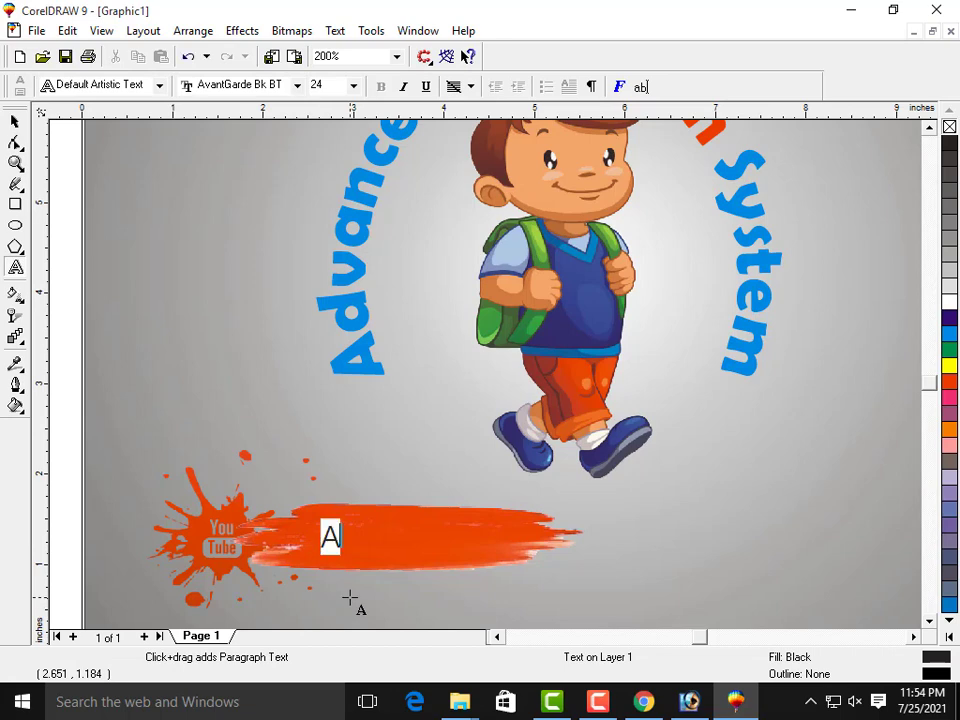
{"action": "type", "text": "dvance"}
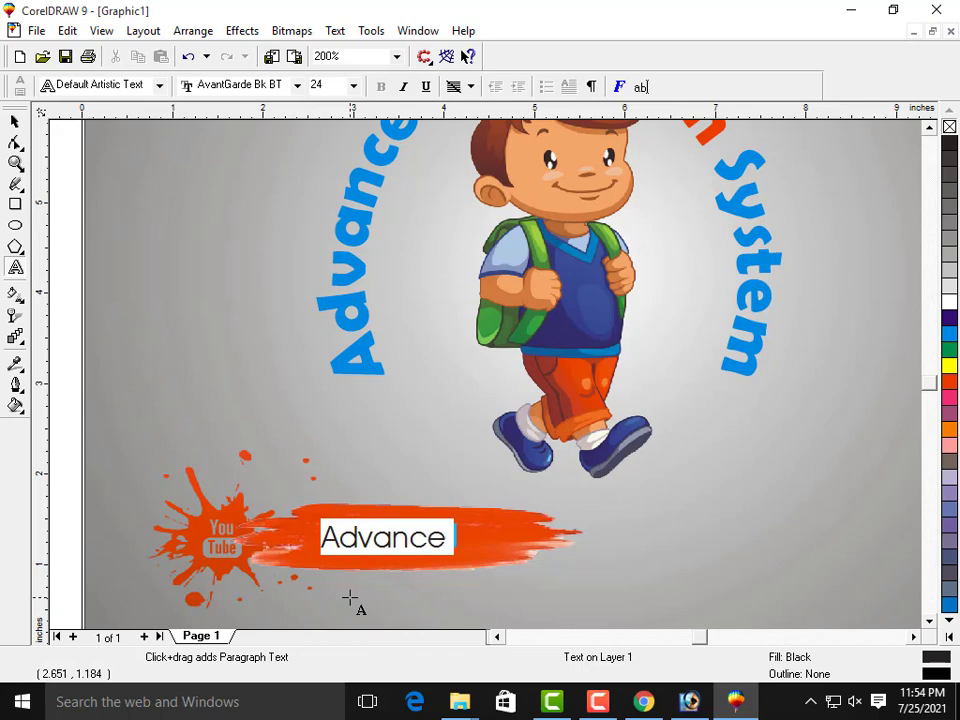
{"action": "type", "text": " Eduvat"}
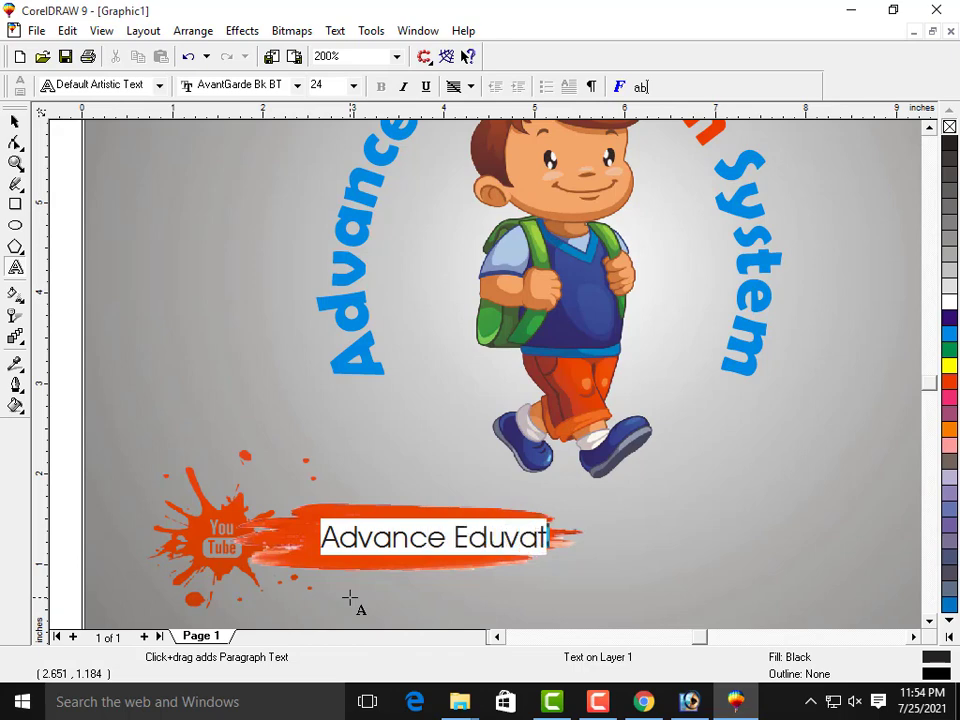
{"action": "type", "text": "ion S"}
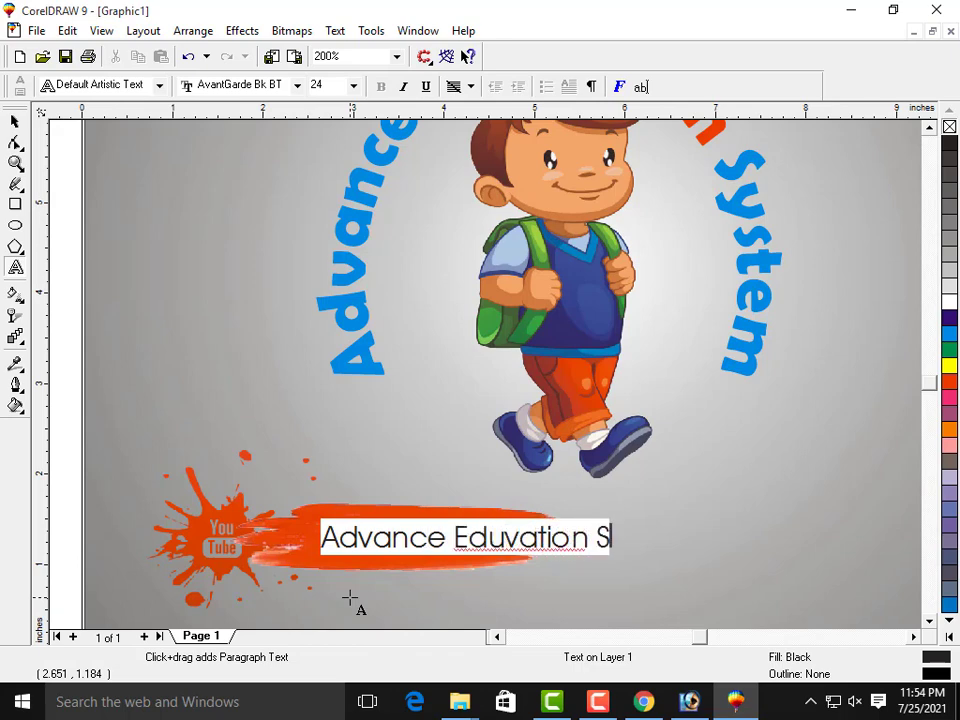
{"action": "type", "text": "ystem"}
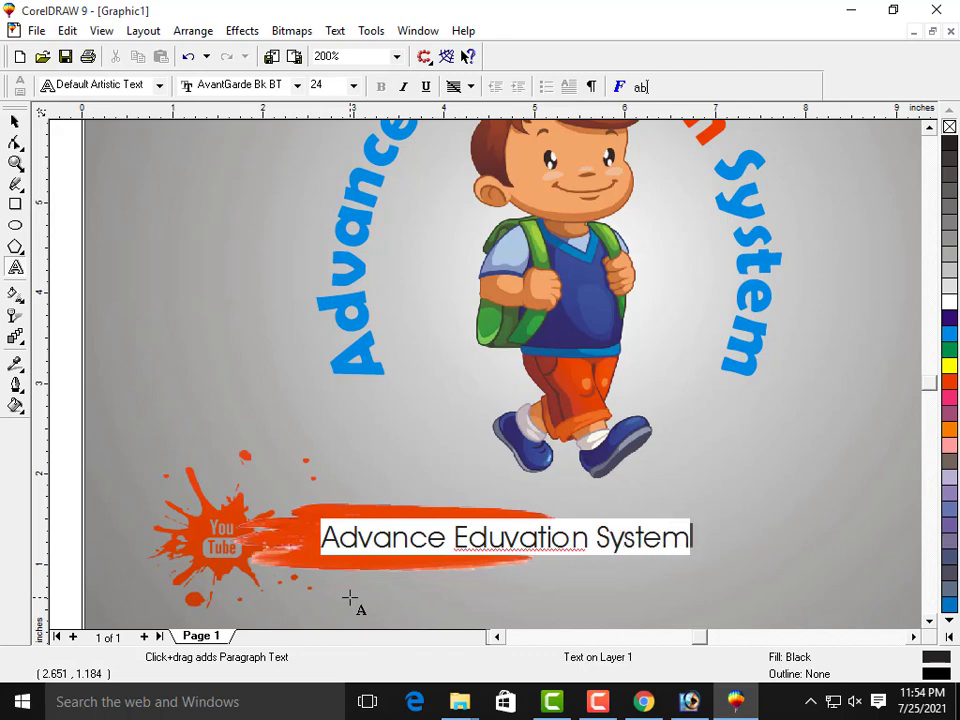
{"action": "right_click", "coordinate": [543, 538]}
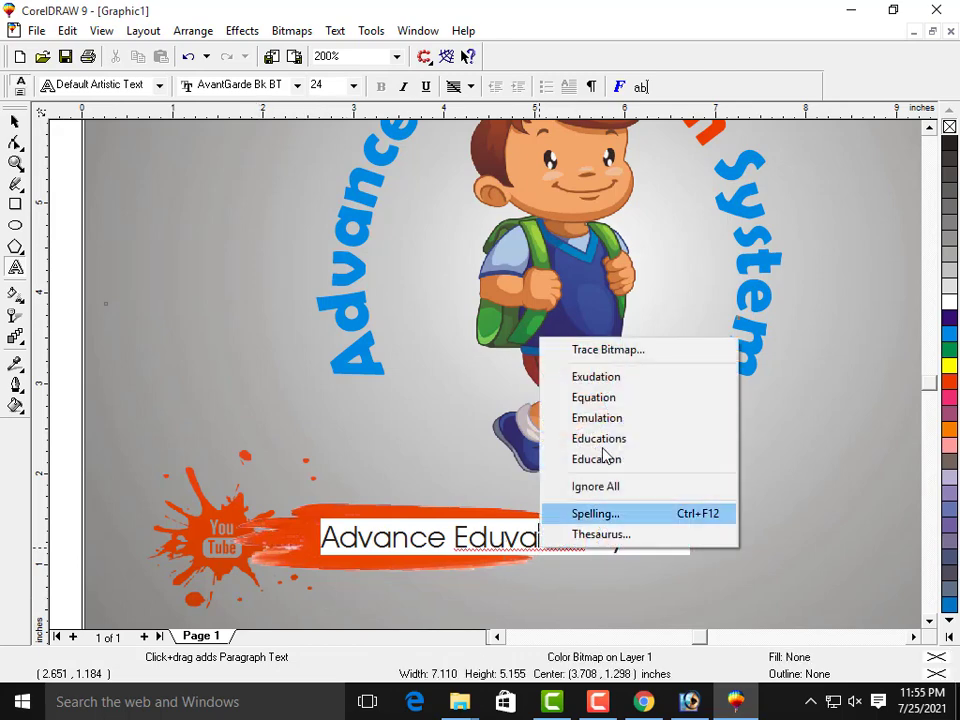
{"action": "left_click", "coordinate": [612, 447]}
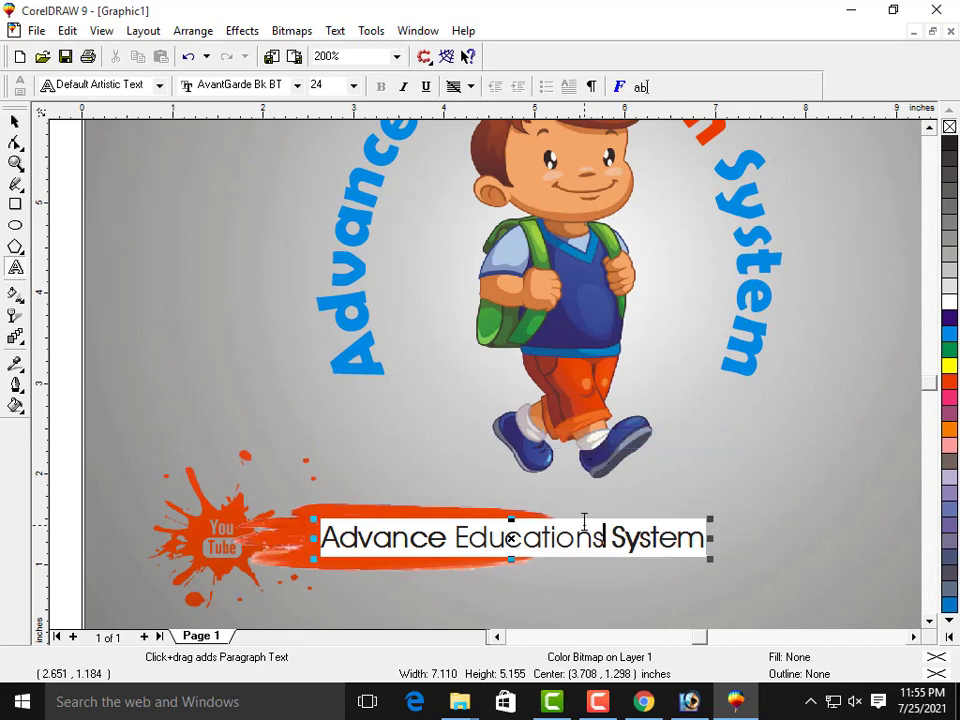
Correct the caption to "Advance Education System", scale it down to about 14.7 points, and centre it on the red brush stroke.
{"action": "key", "text": "BackSpace"}
{"action": "left_click", "coordinate": [14, 120]}
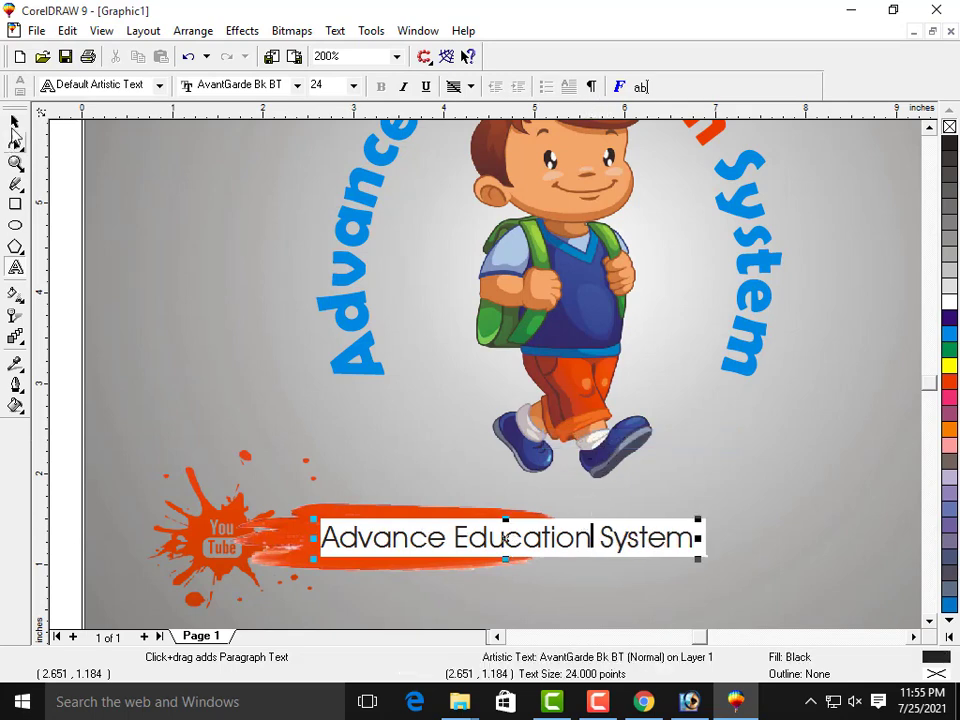
{"action": "left_click_drag", "start_coordinate": [698, 563], "coordinate": [650, 557]}
{"action": "left_click_drag", "start_coordinate": [505, 538], "coordinate": [427, 536]}
{"action": "left_click_drag", "start_coordinate": [576, 556], "coordinate": [549, 553]}
{"action": "left_click_drag", "start_coordinate": [427, 540], "coordinate": [410, 538]}
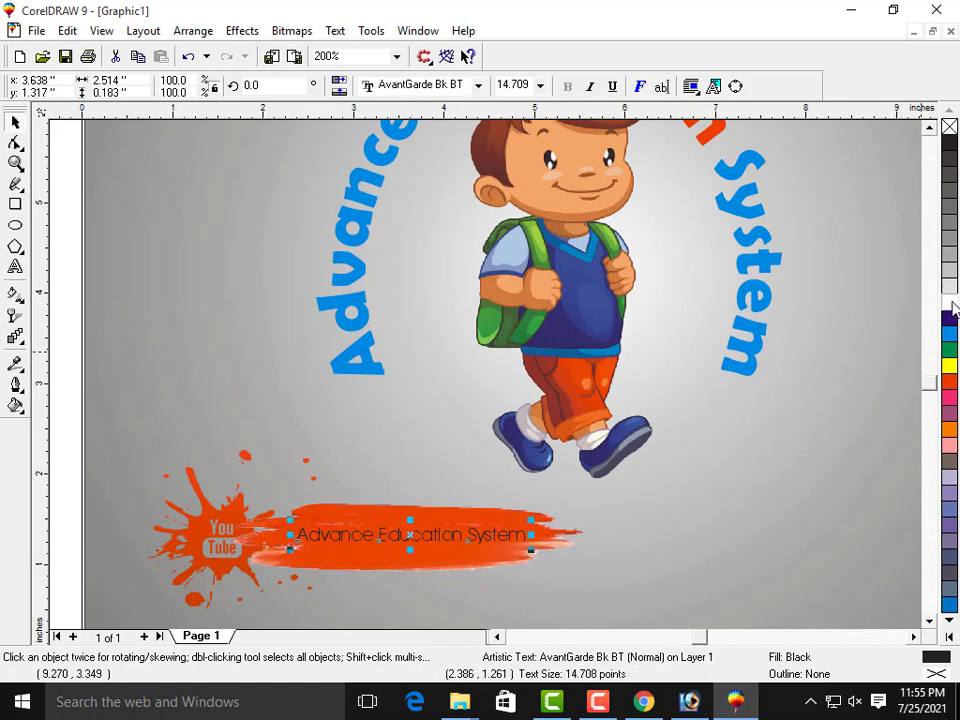
Fill the caption with white, set its font to Berlin Sans FB Demi, and deselect it.
{"action": "left_click", "coordinate": [949, 302]}
{"action": "left_click", "coordinate": [478, 85]}
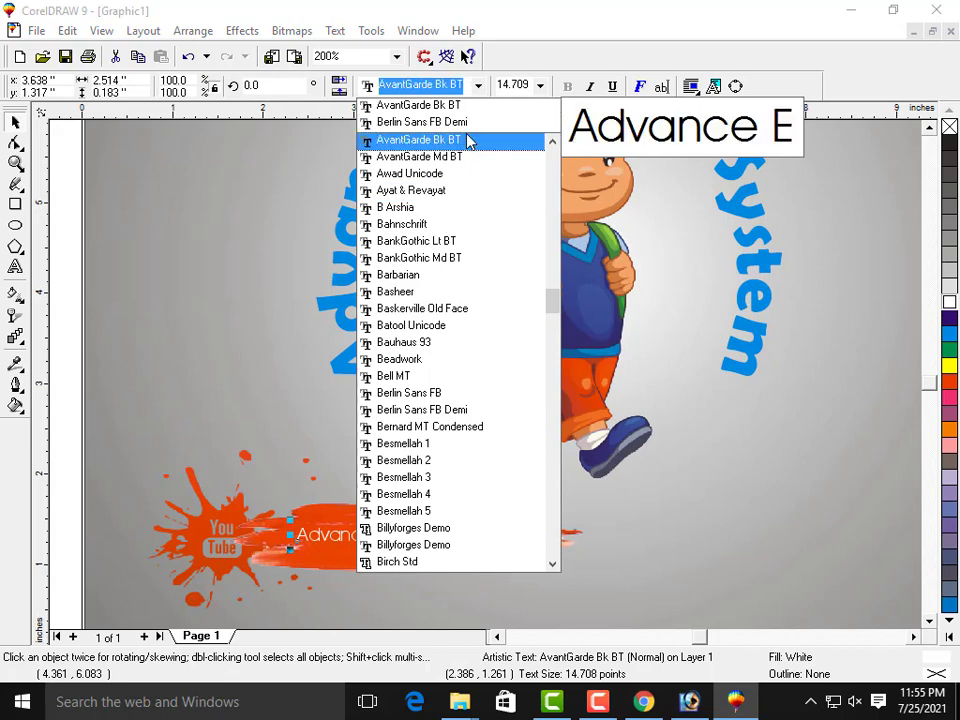
{"action": "left_click", "coordinate": [471, 127]}
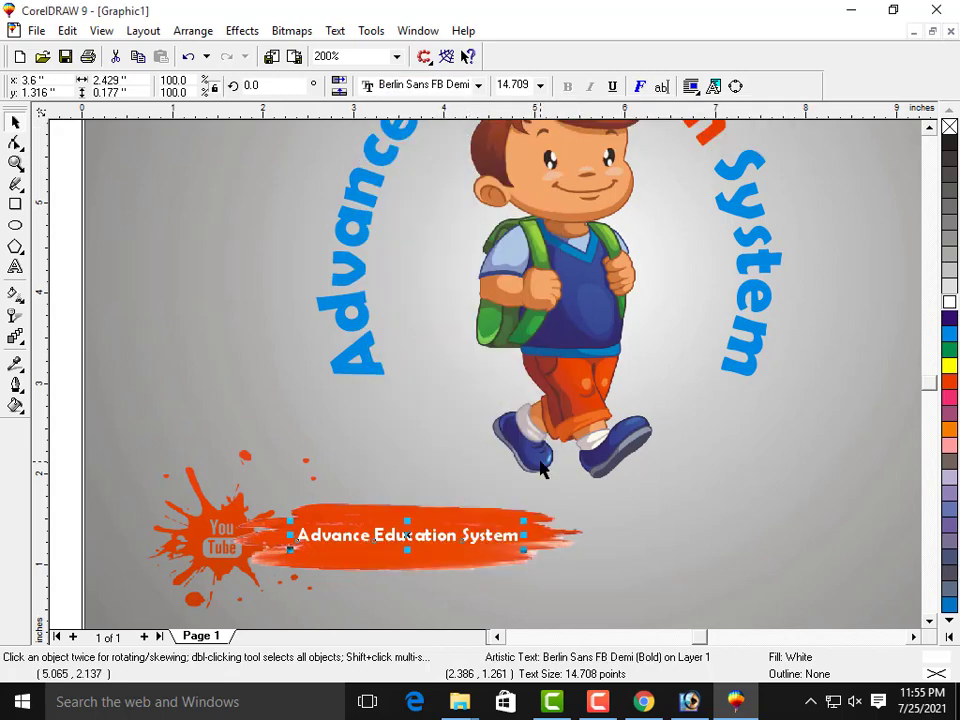
{"action": "scroll", "coordinate": [430, 575], "scroll_direction": "down", "scroll_amount": 1}
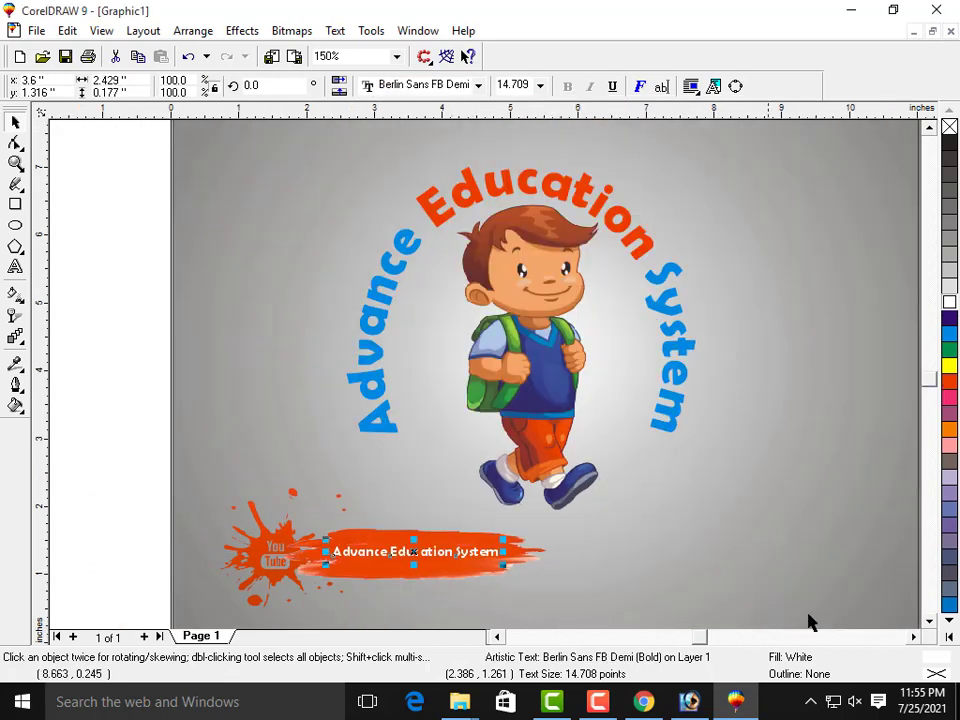
{"action": "left_click", "coordinate": [929, 621]}
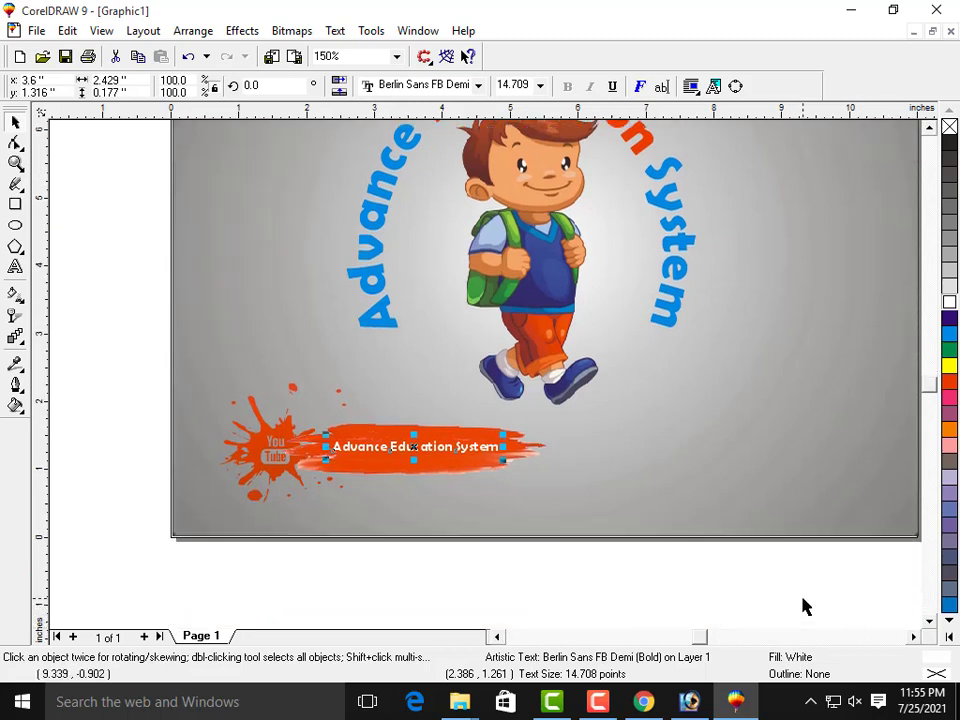
{"action": "left_click", "coordinate": [502, 570]}
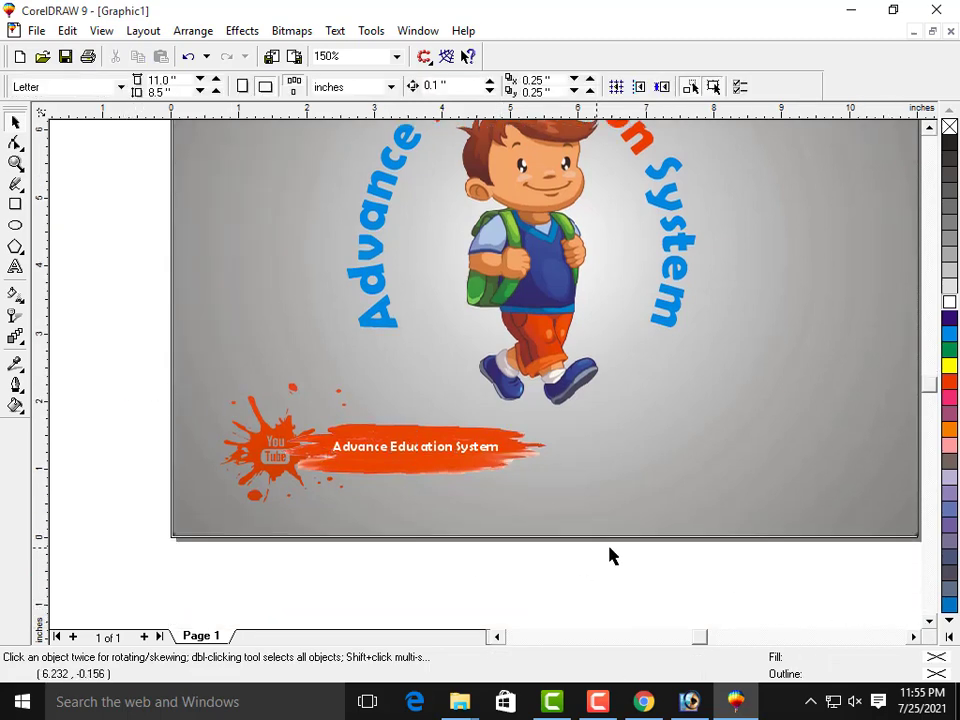
Scale the YouTube splash and caption together to about 3.15 inches wide, and move the red stroke aside to about 5.97, 1.19 inches.
{"action": "left_click", "coordinate": [495, 506]}
{"action": "left_click_drag", "start_coordinate": [505, 516], "coordinate": [470, 499]}
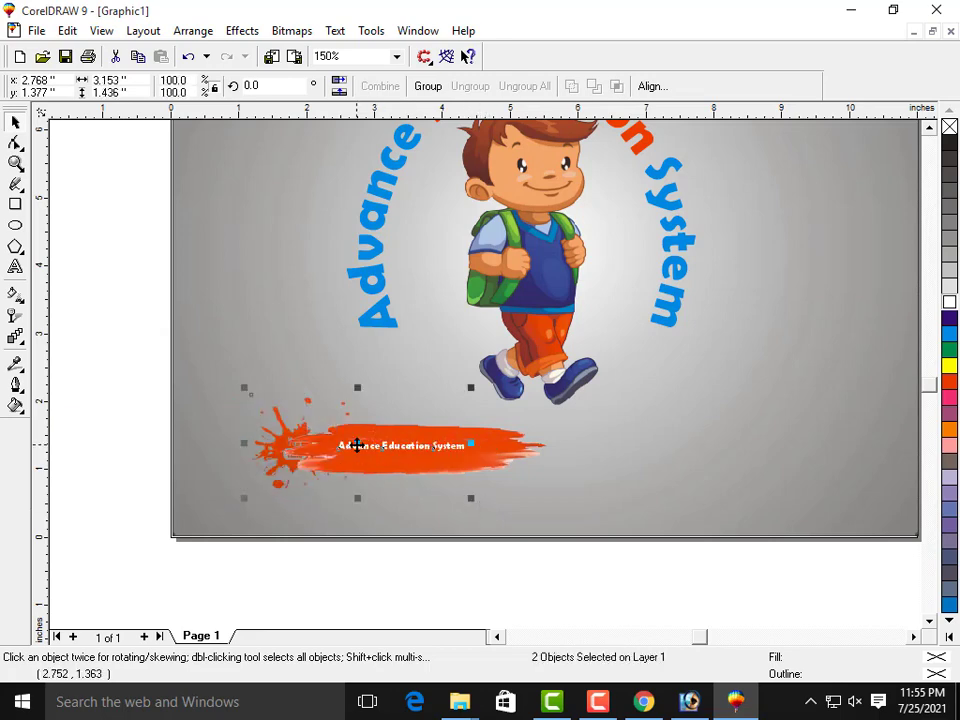
{"action": "left_click", "coordinate": [268, 458]}
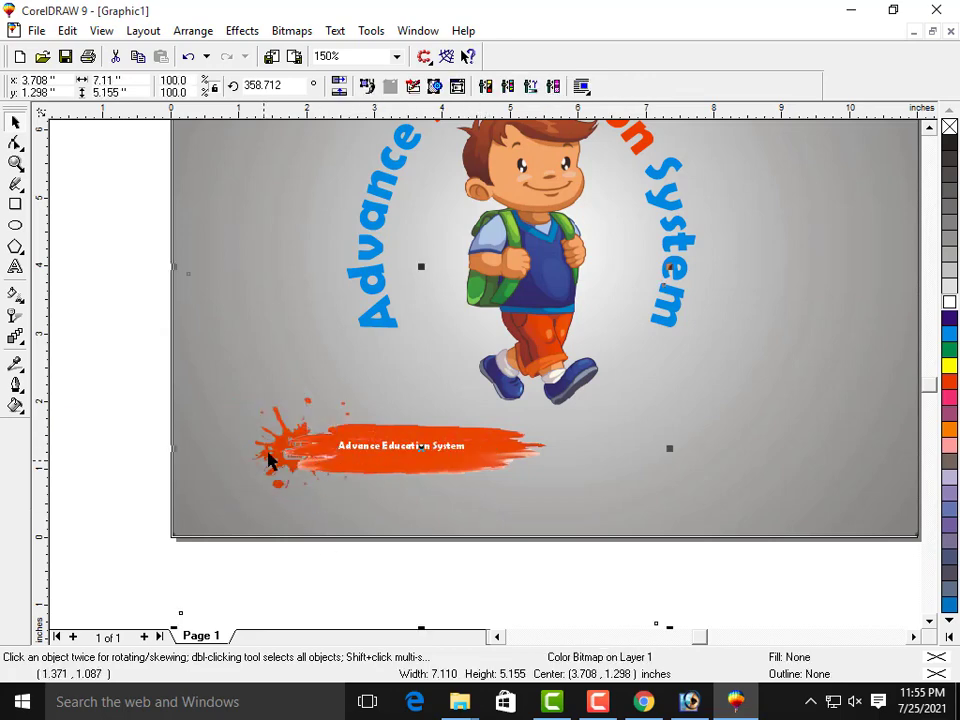
{"action": "left_click", "coordinate": [271, 444]}
{"action": "left_click_drag", "start_coordinate": [279, 438], "coordinate": [265, 437]}
{"action": "left_click_drag", "start_coordinate": [408, 447], "coordinate": [574, 456]}
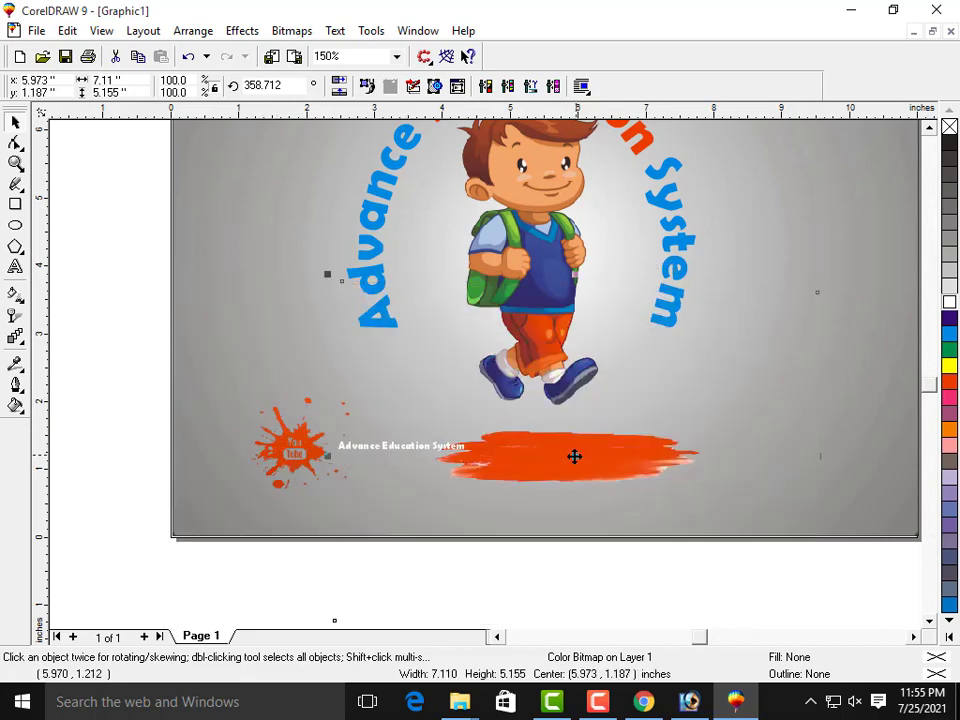
Enlarge the YouTube splash to about 2.18 inches square at 1.48, 1.42 and return the red stroke beneath the caption at 3.54, 1.33 inches.
{"action": "left_click", "coordinate": [302, 449]}
{"action": "left_click_drag", "start_coordinate": [354, 500], "coordinate": [391, 526]}
{"action": "left_click_drag", "start_coordinate": [302, 444], "coordinate": [273, 441]}
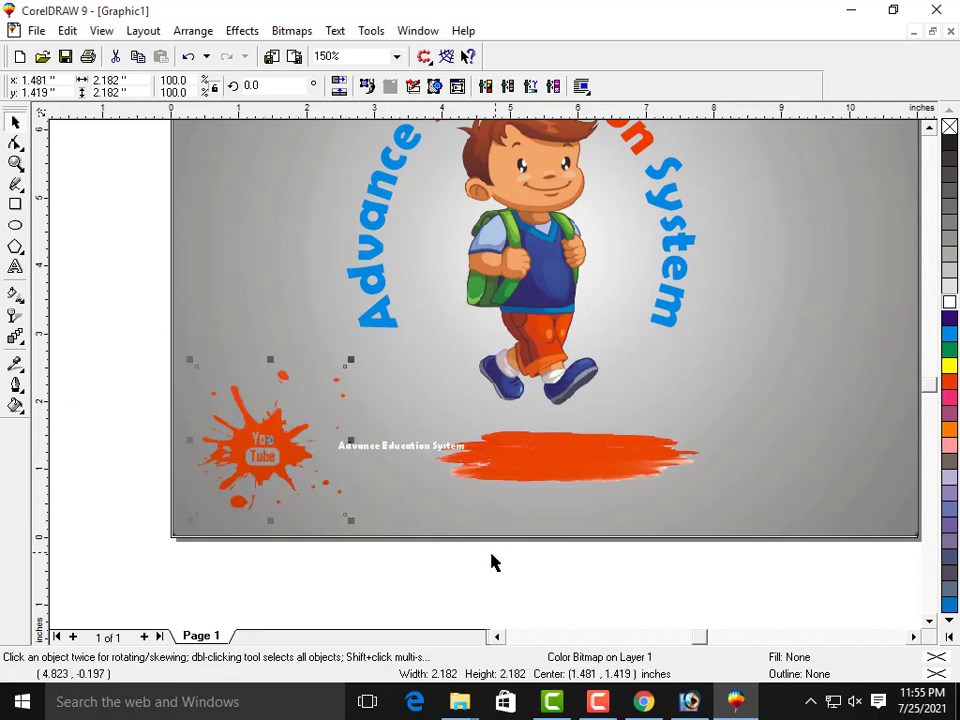
{"action": "left_click", "coordinate": [524, 479]}
{"action": "left_click_drag", "start_coordinate": [575, 457], "coordinate": [408, 446]}
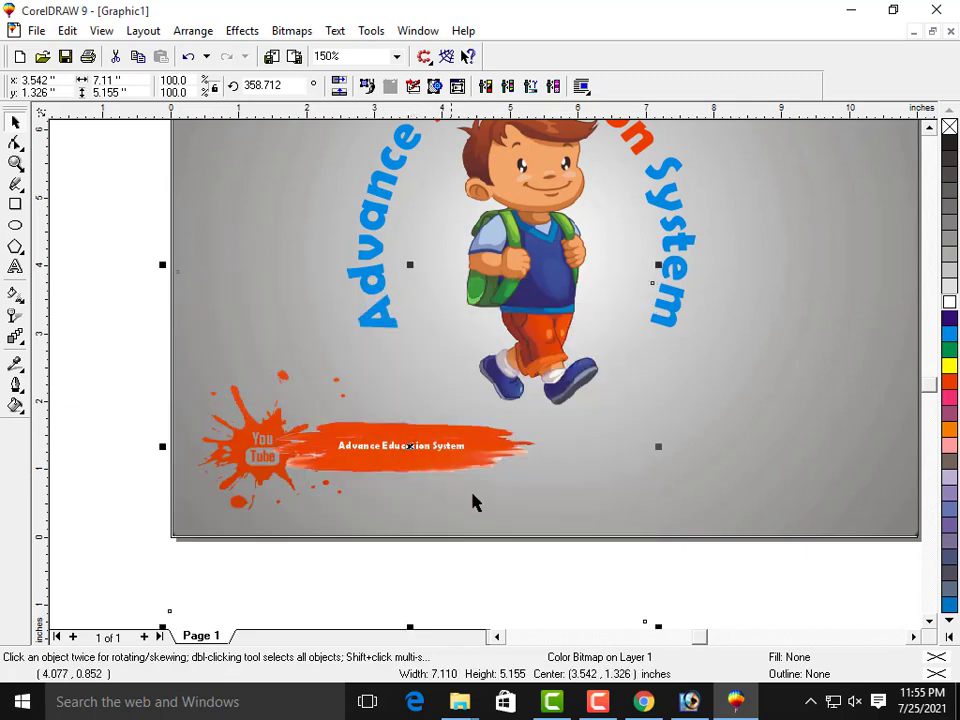
{"action": "left_click", "coordinate": [655, 568]}
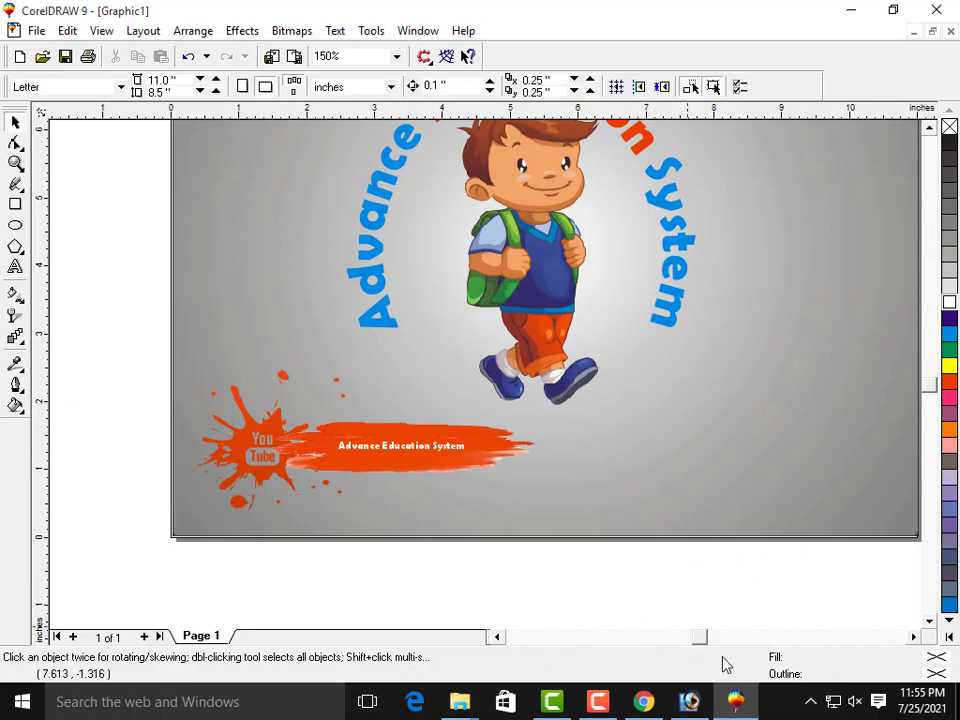
Try placing the facebook-splash image from Downloads on the page, and delete it.
{"action": "mouse_move", "coordinate": [681, 701]}
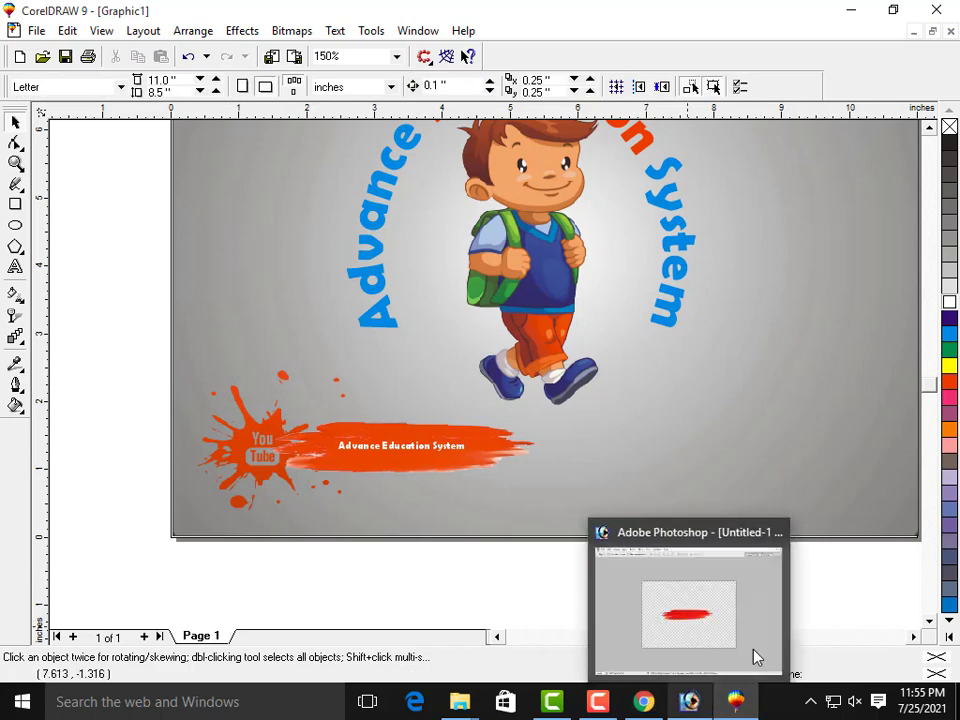
{"action": "left_click", "coordinate": [851, 10]}
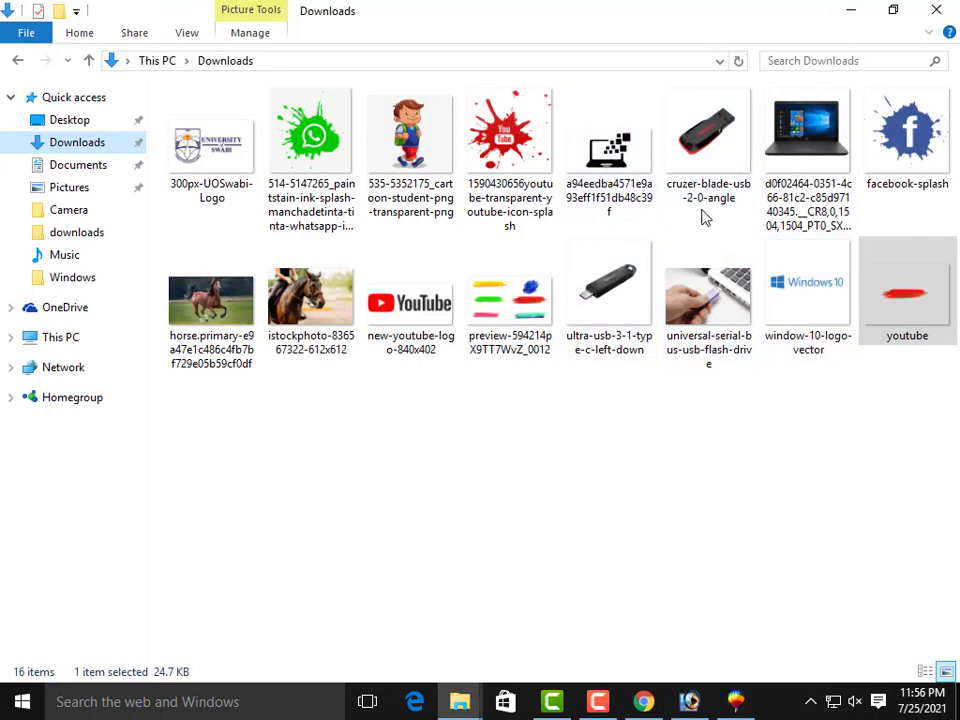
{"action": "left_click_drag", "start_coordinate": [908, 158], "coordinate": [628, 457]}
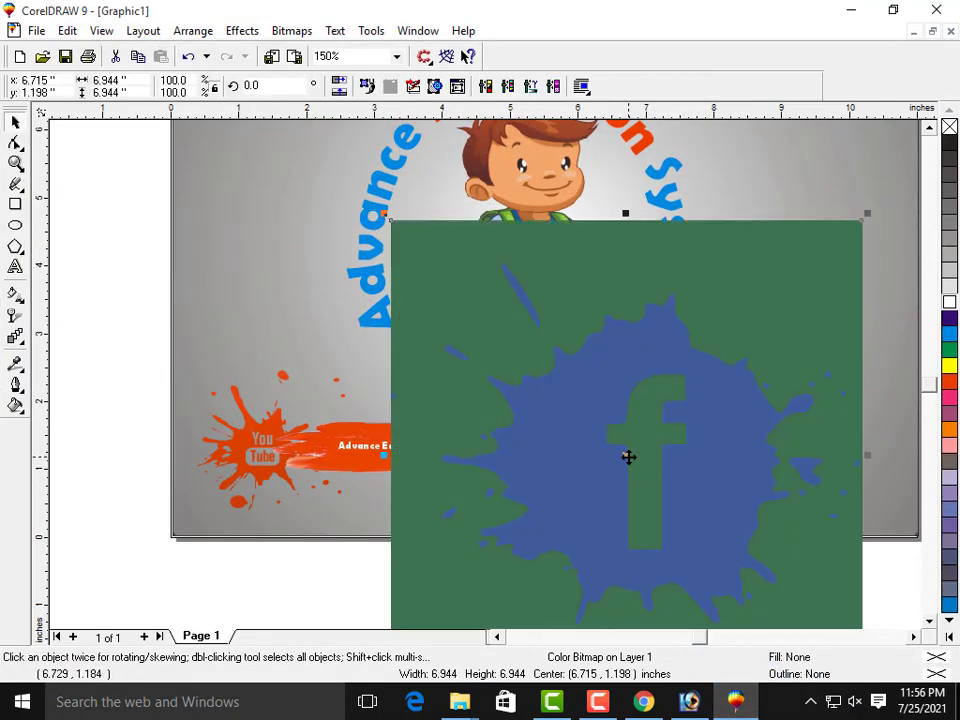
{"action": "scroll", "coordinate": [643, 456], "scroll_direction": "down", "scroll_amount": 1}
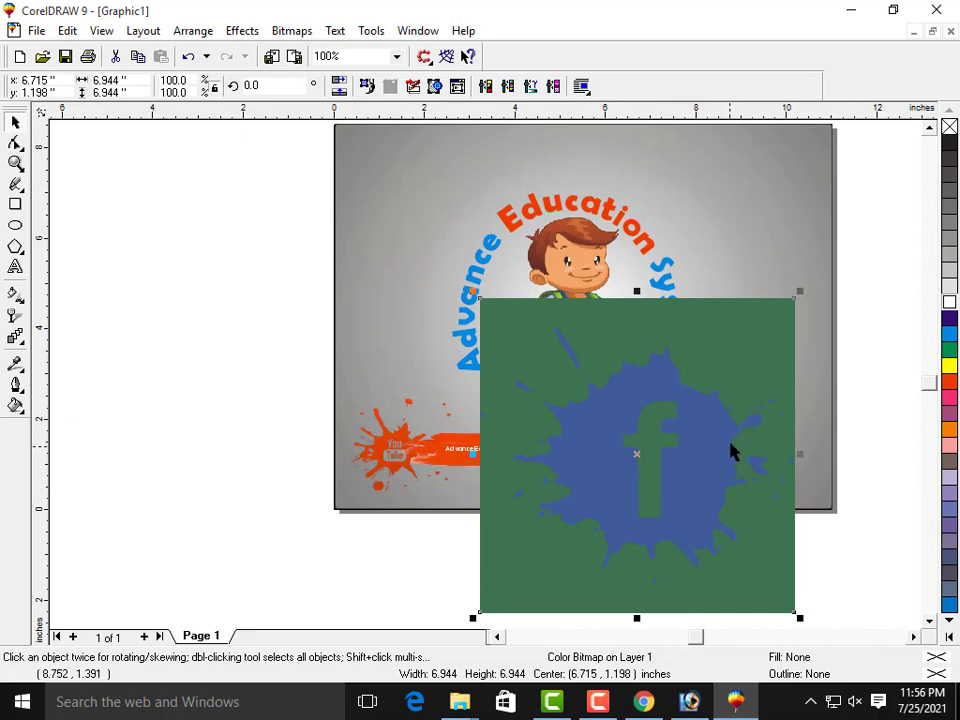
{"action": "key", "text": "Delete"}
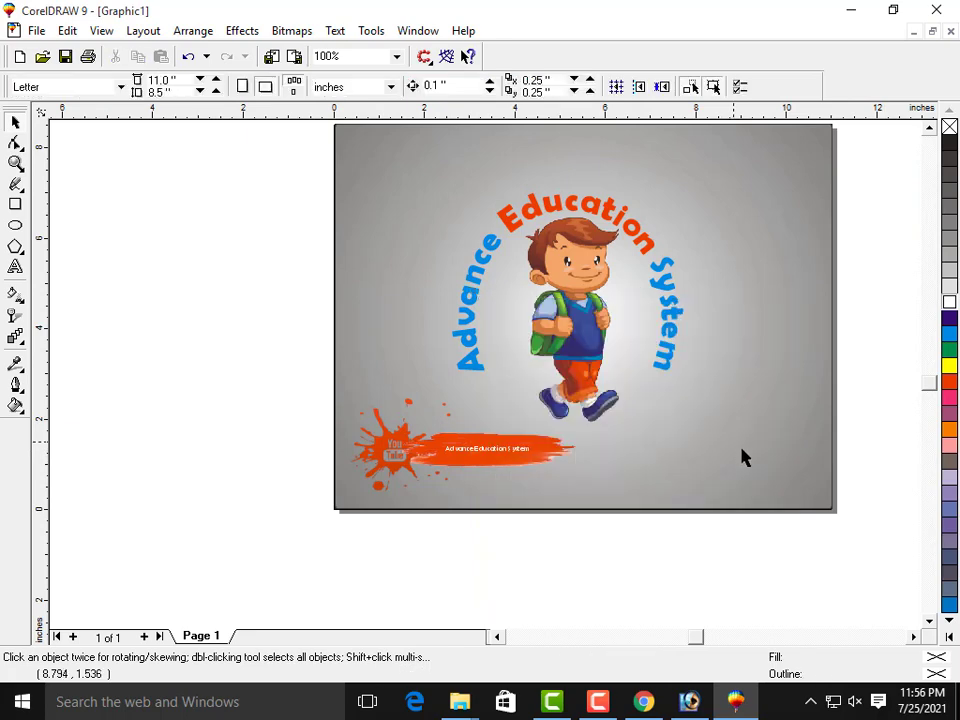
Switch to Photoshop and close the red brush-stroke document and the brush-stroke preview image without saving changes.
{"action": "left_click", "coordinate": [692, 699]}
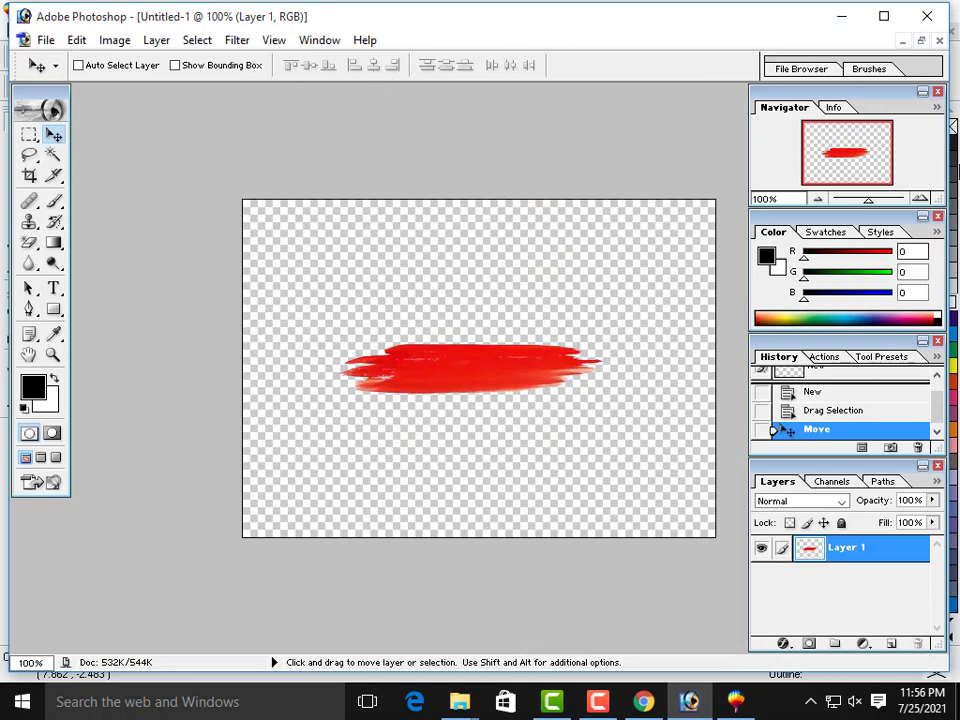
{"action": "key", "text": "ctrl+w"}
{"action": "left_click", "coordinate": [445, 272]}
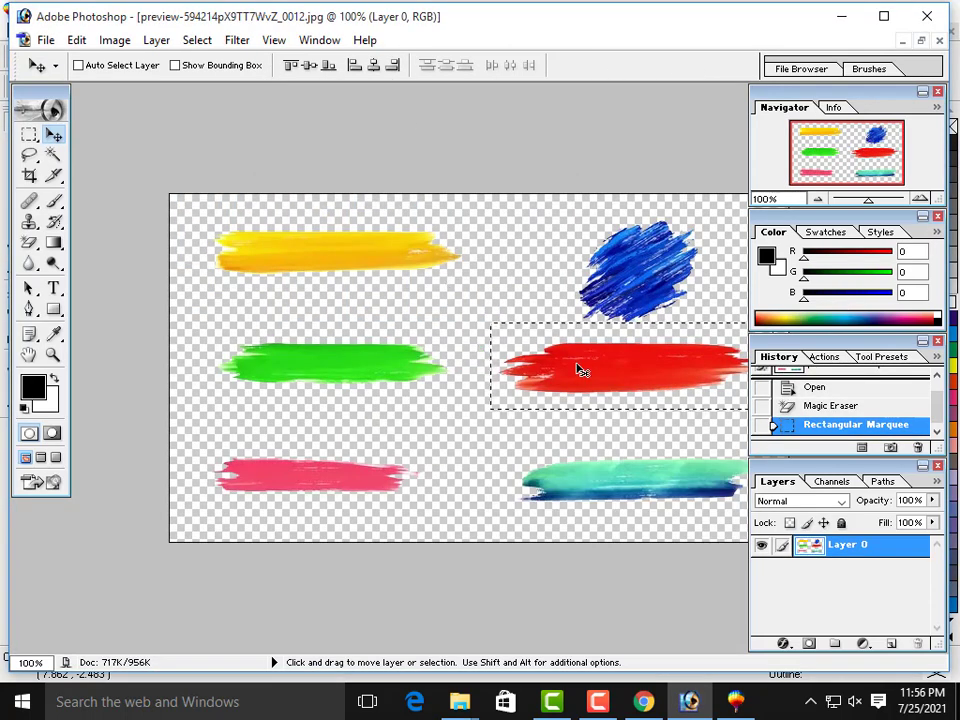
{"action": "left_click", "coordinate": [940, 41]}
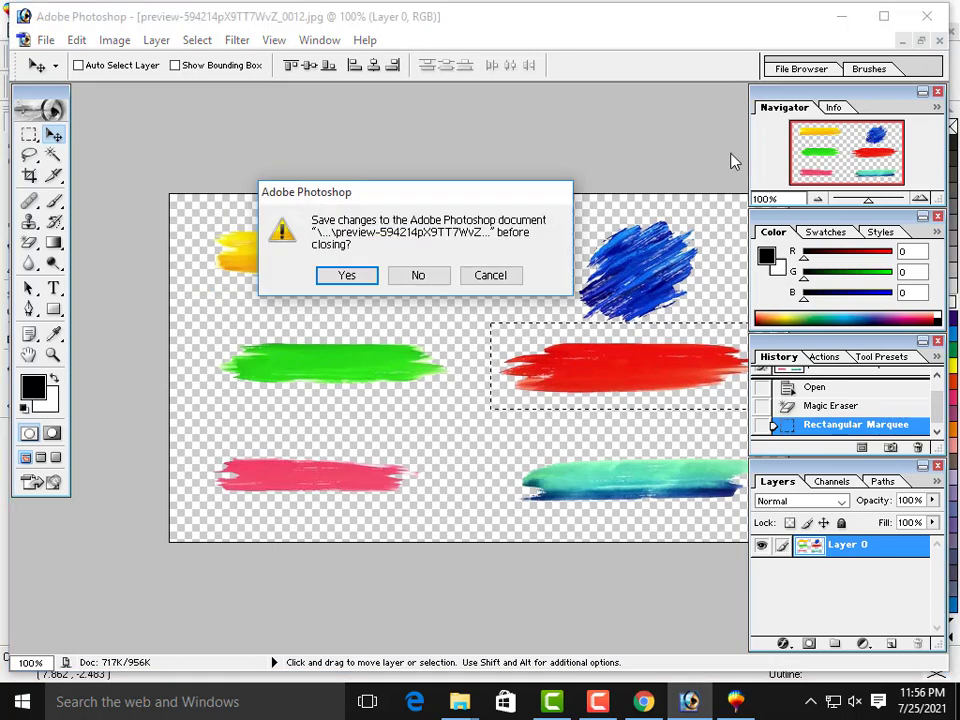
{"action": "left_click", "coordinate": [436, 284]}
Open the facebook-splash image from the Downloads folder.
{"action": "key", "text": "ctrl+o"}
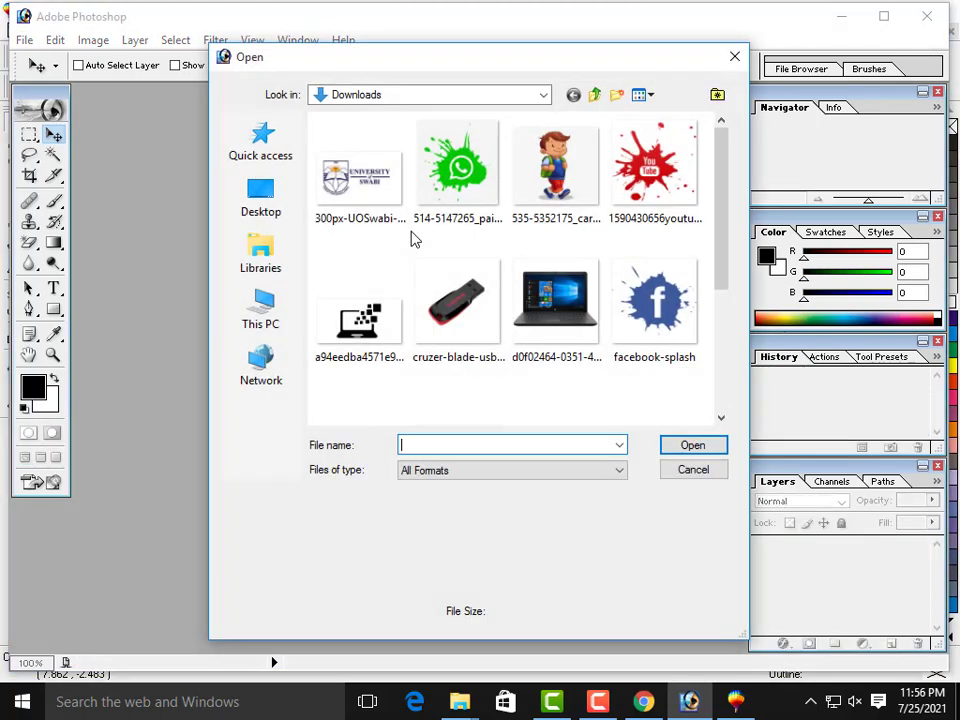
{"action": "left_click", "coordinate": [655, 305]}
{"action": "left_click", "coordinate": [690, 444]}
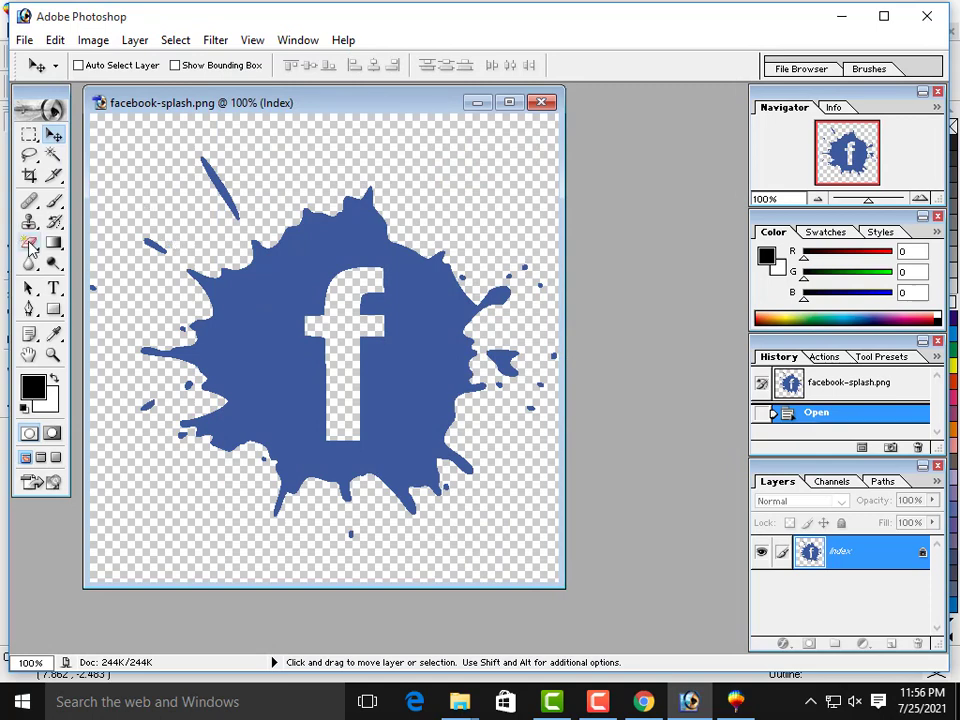
Try to erase the area around the Facebook splash with the Magic Eraser.
{"action": "key", "text": "e"}
{"action": "left_click", "coordinate": [150, 182]}
{"action": "left_click", "coordinate": [417, 275]}
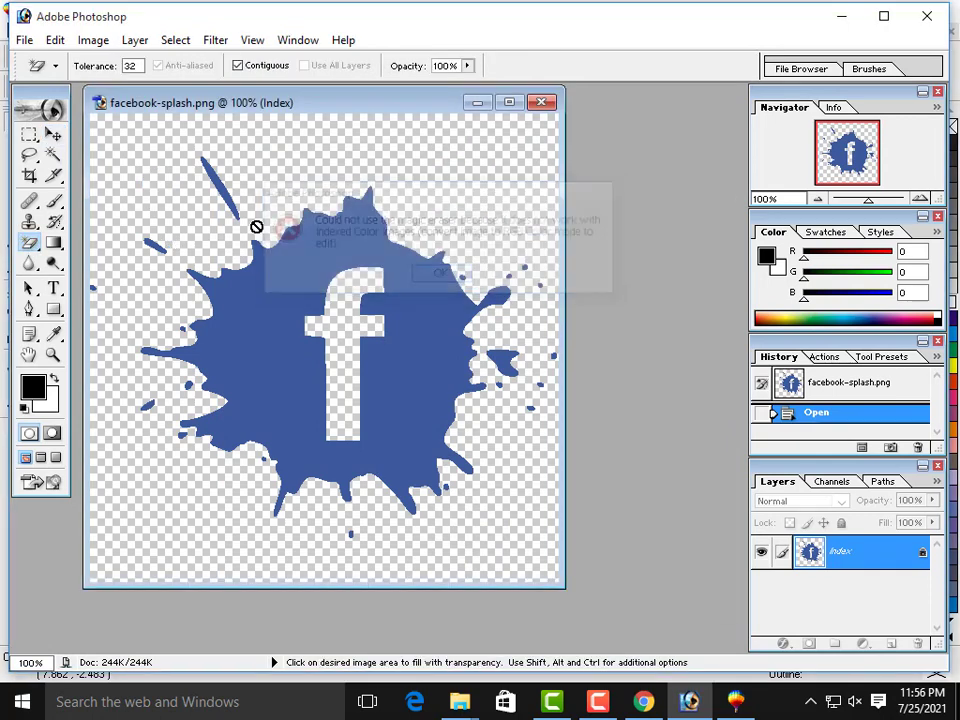
{"action": "left_click", "coordinate": [146, 199]}
{"action": "left_click", "coordinate": [446, 276]}
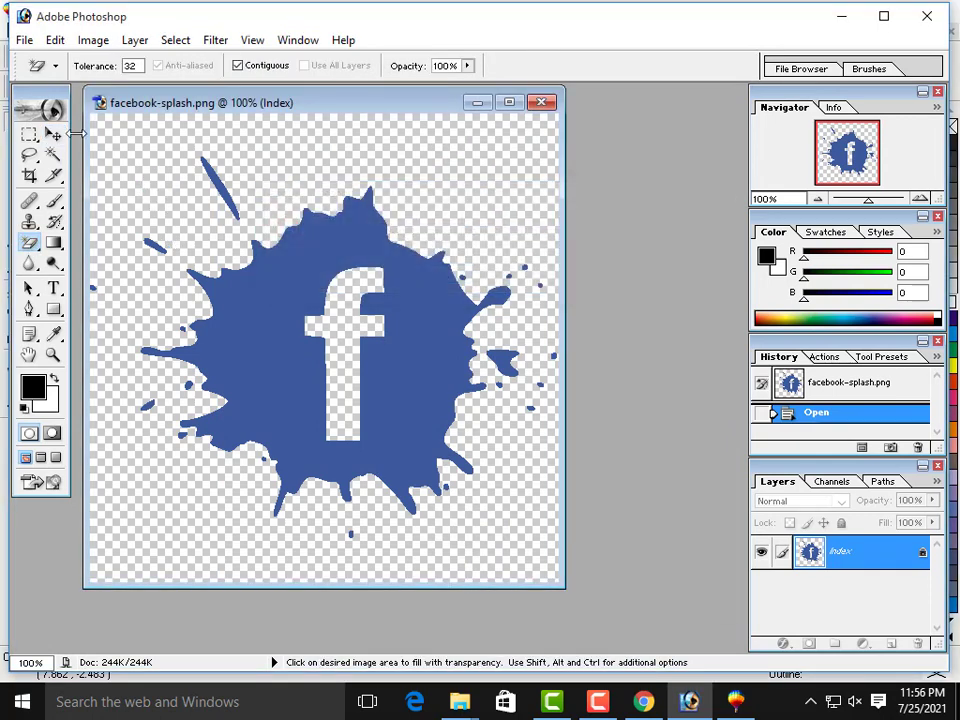
Save the Facebook splash image to the Desktop as a PNG named facebook-splash, with the default PNG options.
{"action": "left_click", "coordinate": [24, 41]}
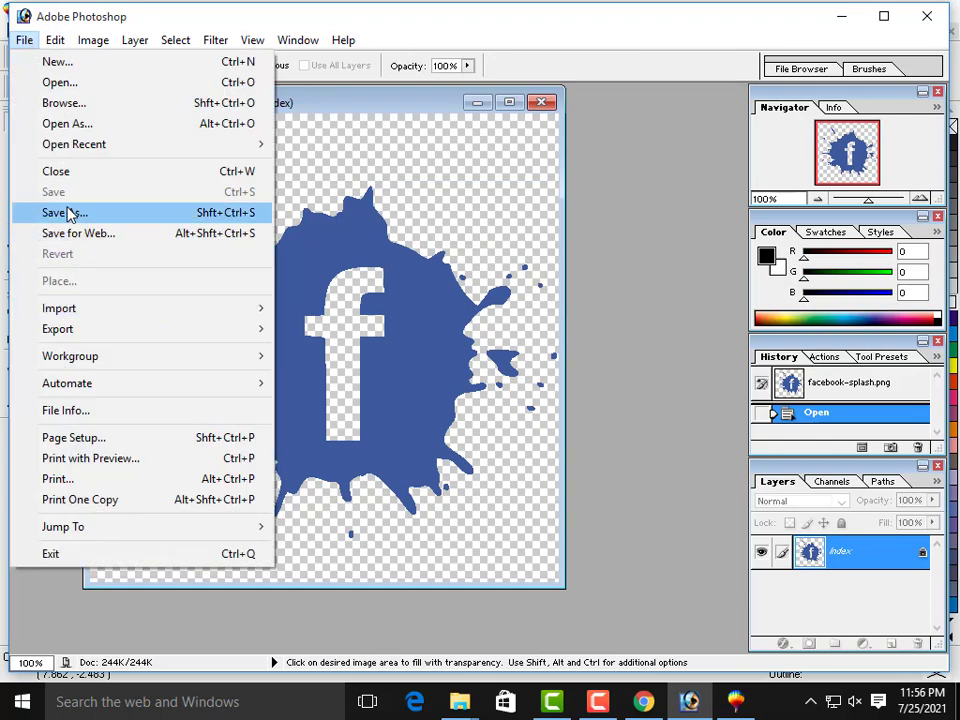
{"action": "left_click", "coordinate": [71, 212]}
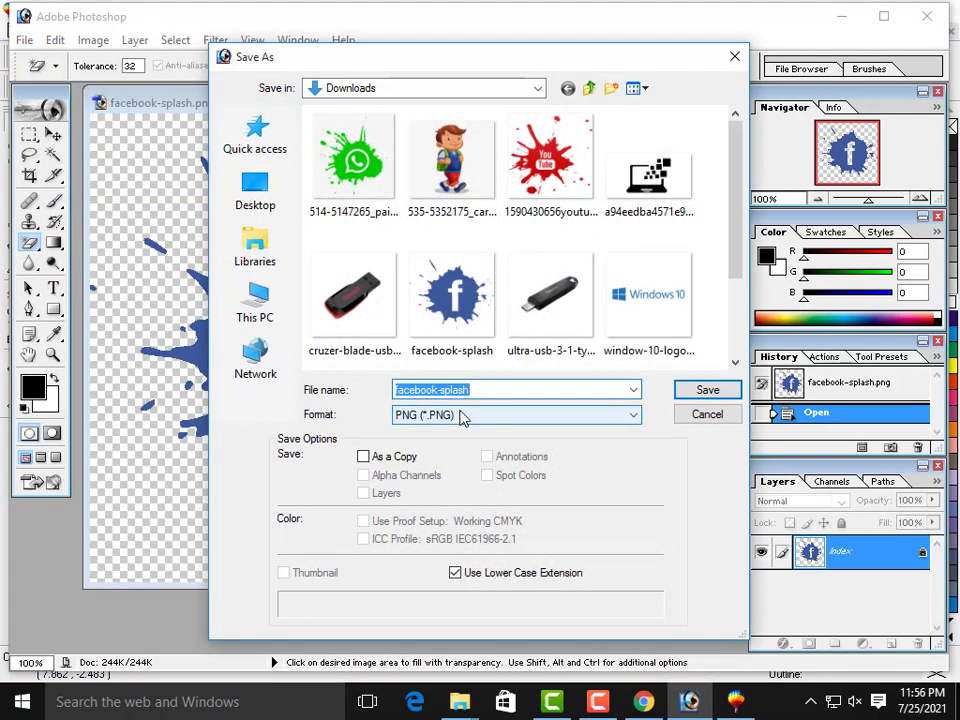
{"action": "left_click", "coordinate": [265, 303]}
{"action": "left_click", "coordinate": [254, 212]}
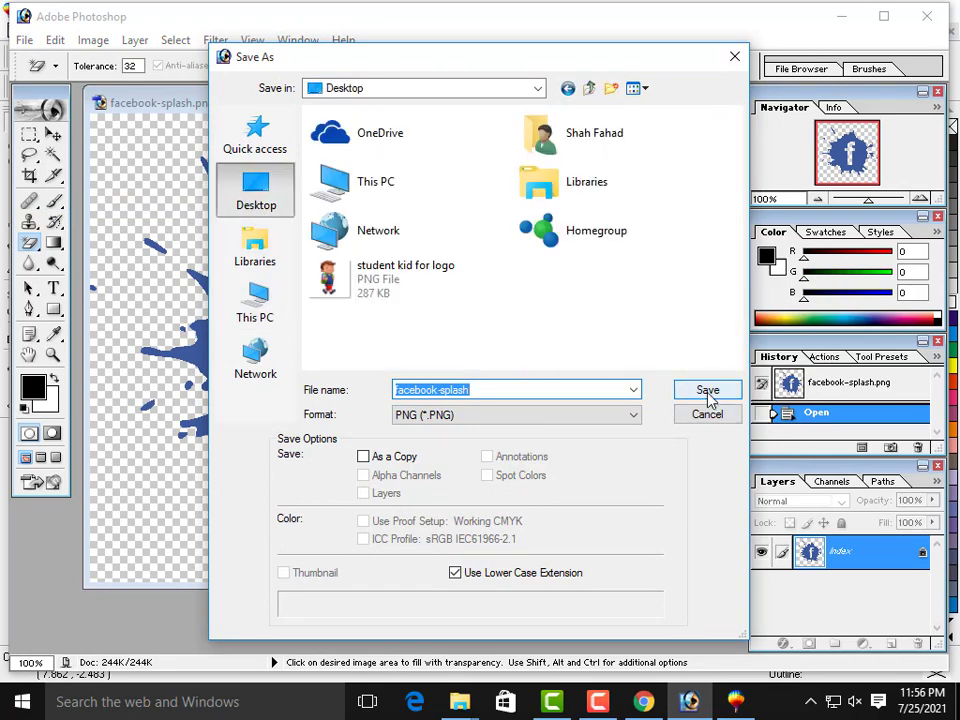
{"action": "left_click", "coordinate": [707, 390]}
{"action": "left_click", "coordinate": [533, 334]}
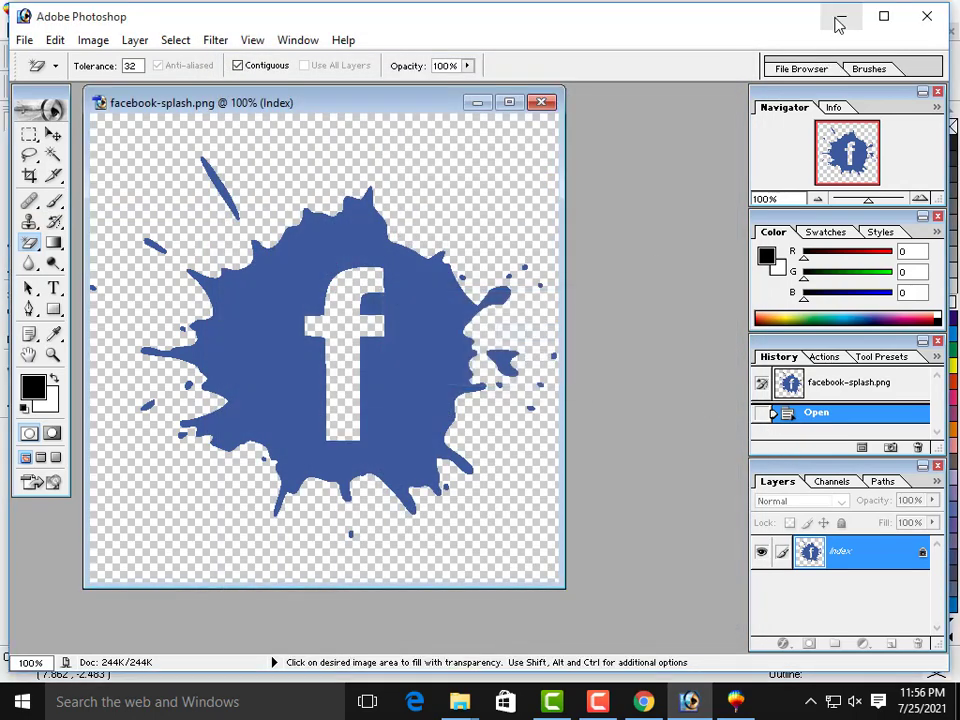
Minimize the open windows, try placing the Desktop facebook-splash PNG on the CorelDRAW page, and delete it.
{"action": "left_click", "coordinate": [838, 18]}
{"action": "left_click", "coordinate": [843, 16]}
{"action": "left_click", "coordinate": [845, 14]}
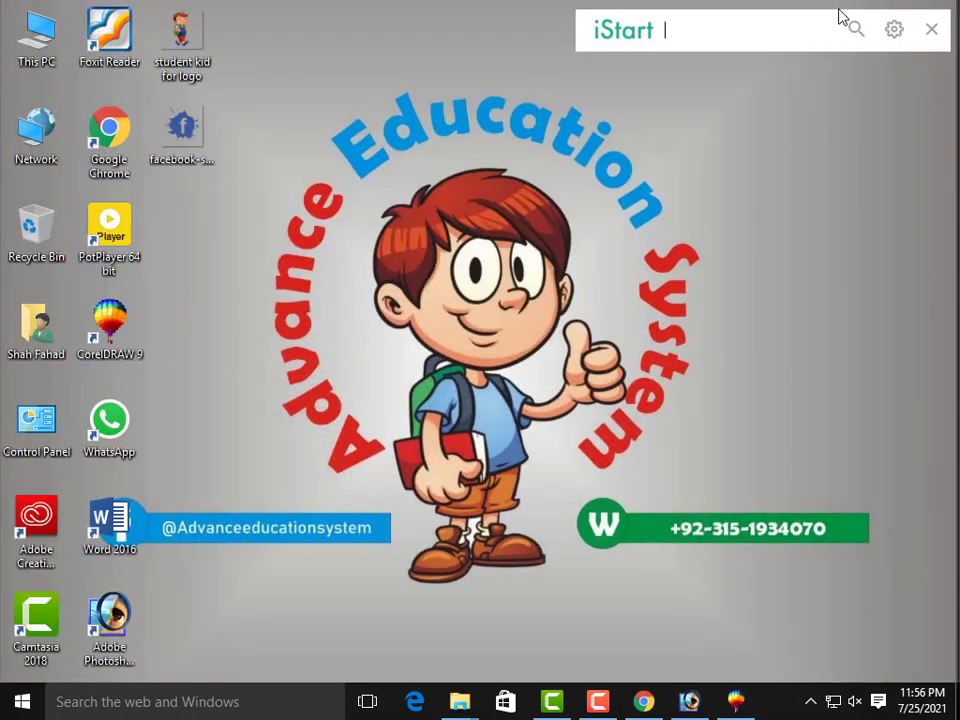
{"action": "left_click_drag", "start_coordinate": [182, 135], "coordinate": [611, 484]}
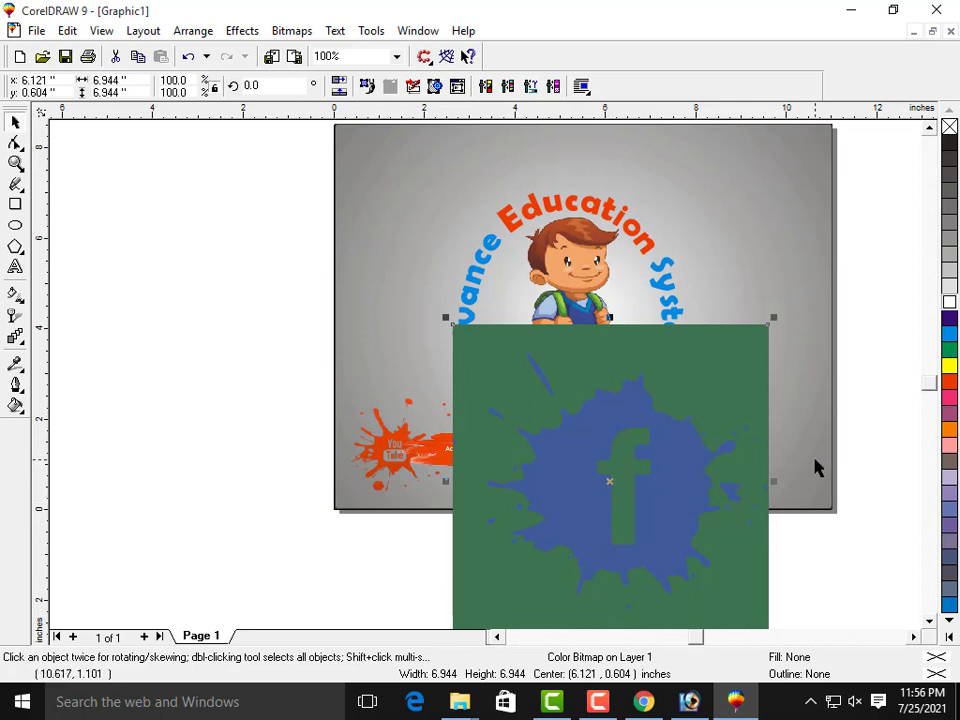
{"action": "key", "text": "Delete"}
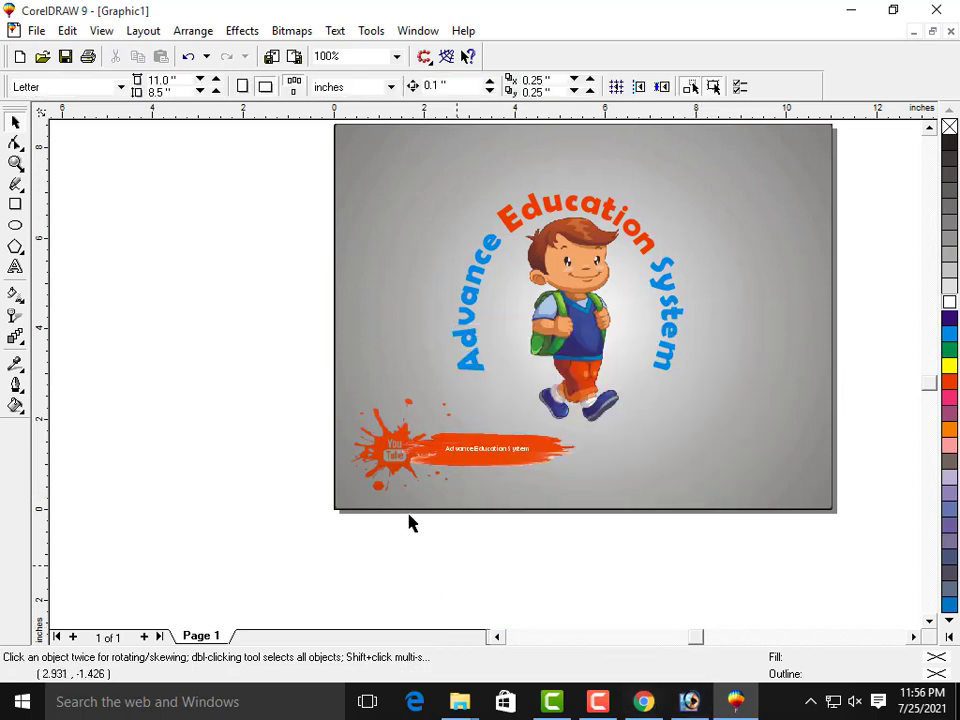
Try to move the YouTube splash and its caption together to about 4.81, 1.25 inches.
{"action": "left_click_drag", "start_coordinate": [258, 392], "coordinate": [596, 514]}
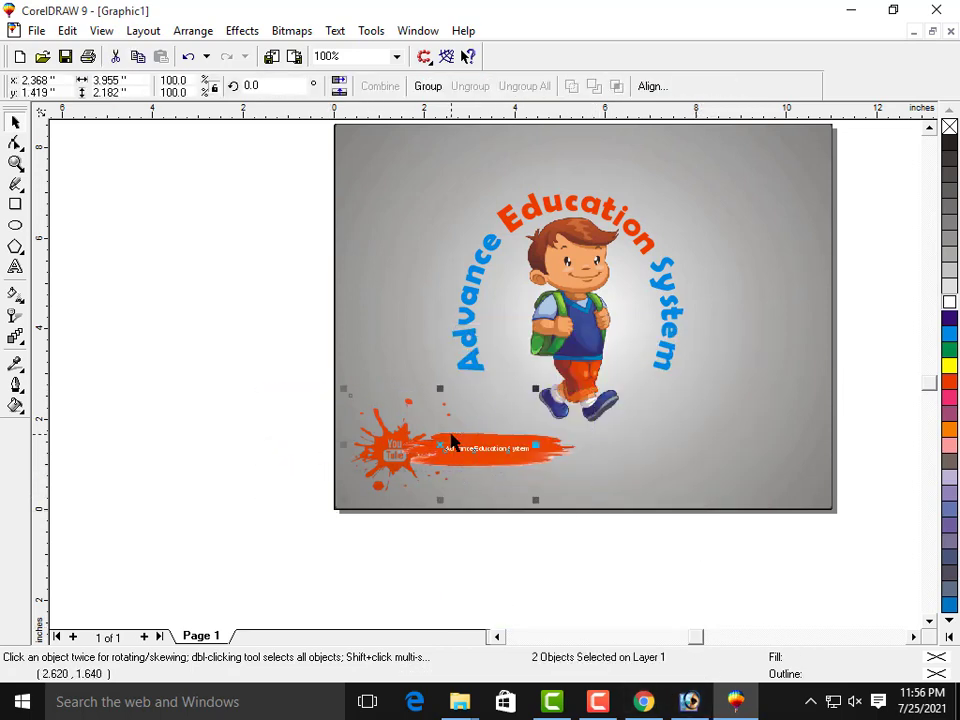
{"action": "left_click_drag", "start_coordinate": [444, 448], "coordinate": [555, 456]}
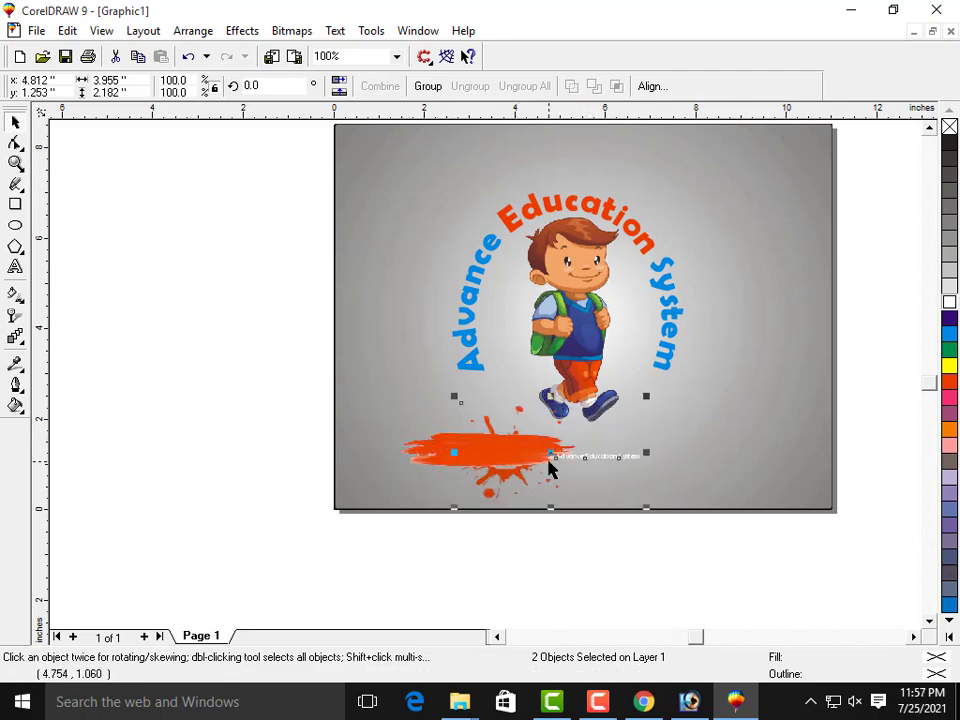
{"action": "left_click_drag", "start_coordinate": [236, 338], "coordinate": [683, 562]}
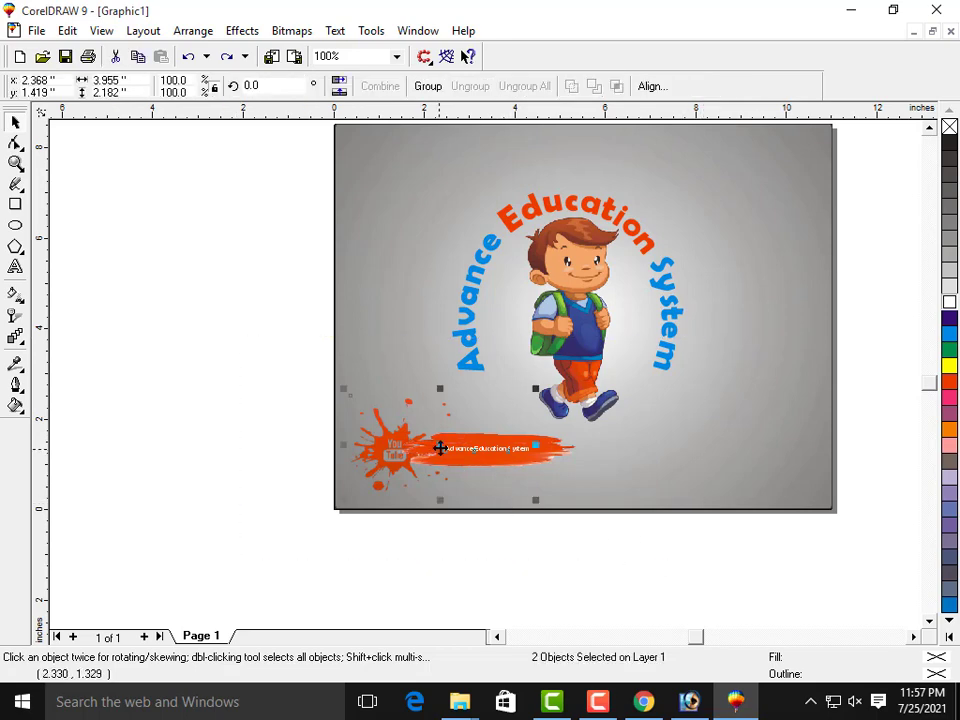
Try to move the YouTube splash and its caption together to about 4.17, 1.21 inches, and undo the move.
{"action": "left_click_drag", "start_coordinate": [440, 447], "coordinate": [522, 456]}
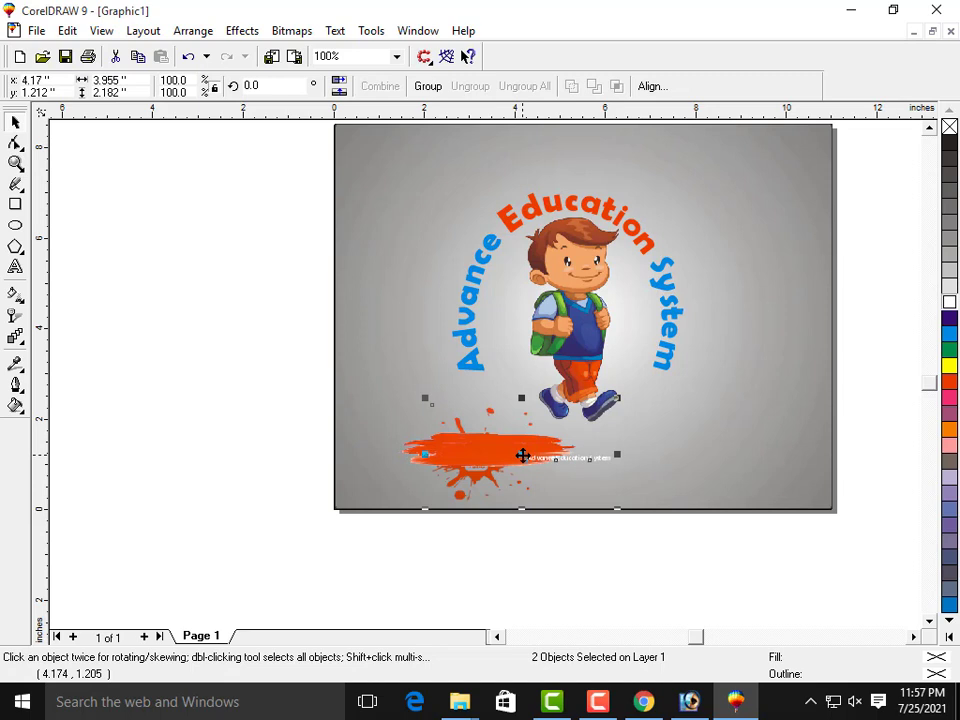
{"action": "key", "text": "ctrl+z"}
{"action": "left_click", "coordinate": [256, 509]}
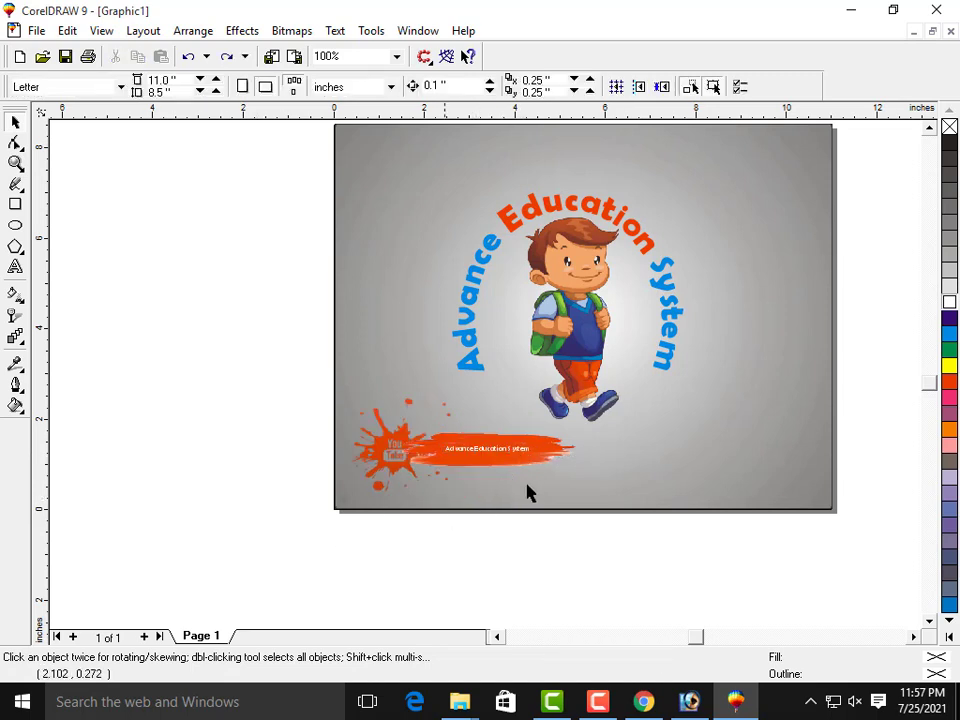
Move the white "Advance Education System" caption off the brush stroke to about 3.66, 7.59 inches, above the logo.
{"action": "left_click", "coordinate": [497, 456]}
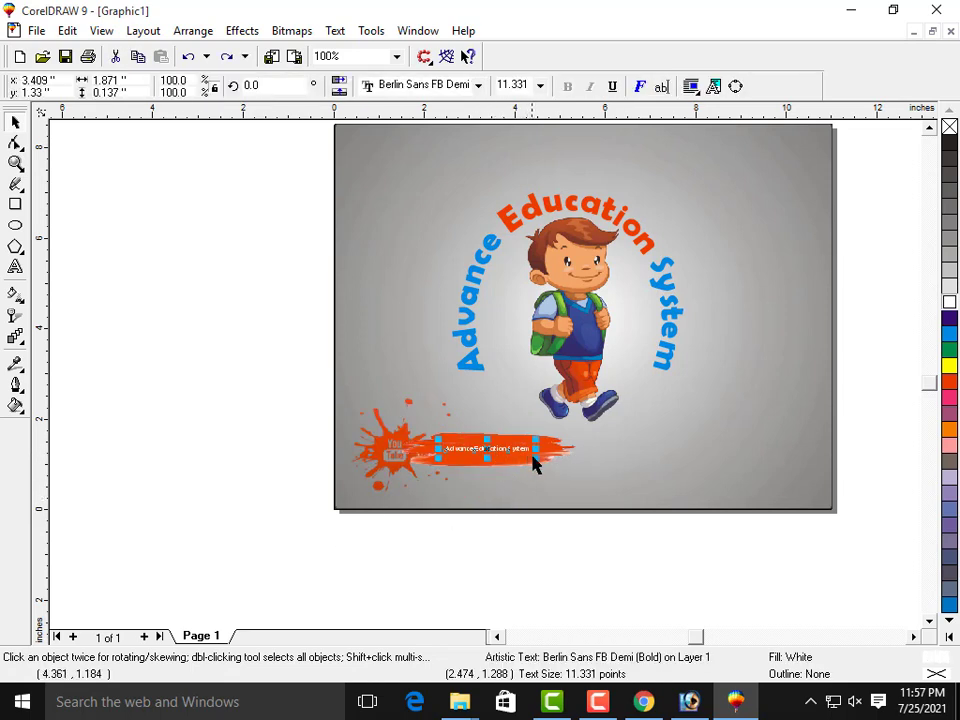
{"action": "left_click_drag", "start_coordinate": [487, 451], "coordinate": [499, 165]}
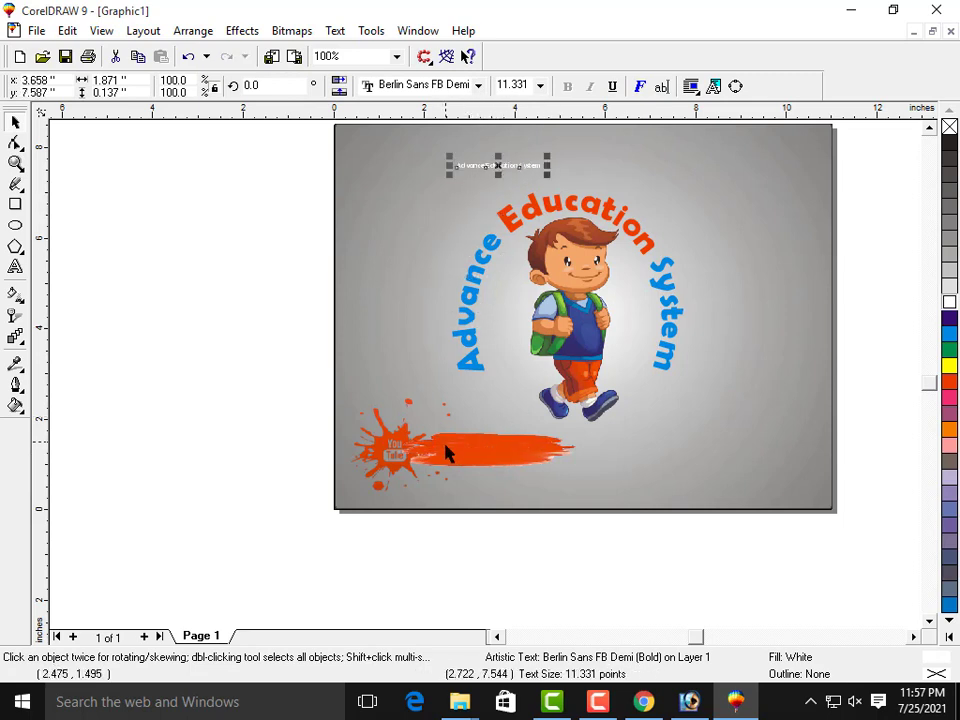
{"action": "left_click", "coordinate": [407, 458]}
{"action": "key", "text": "Escape"}
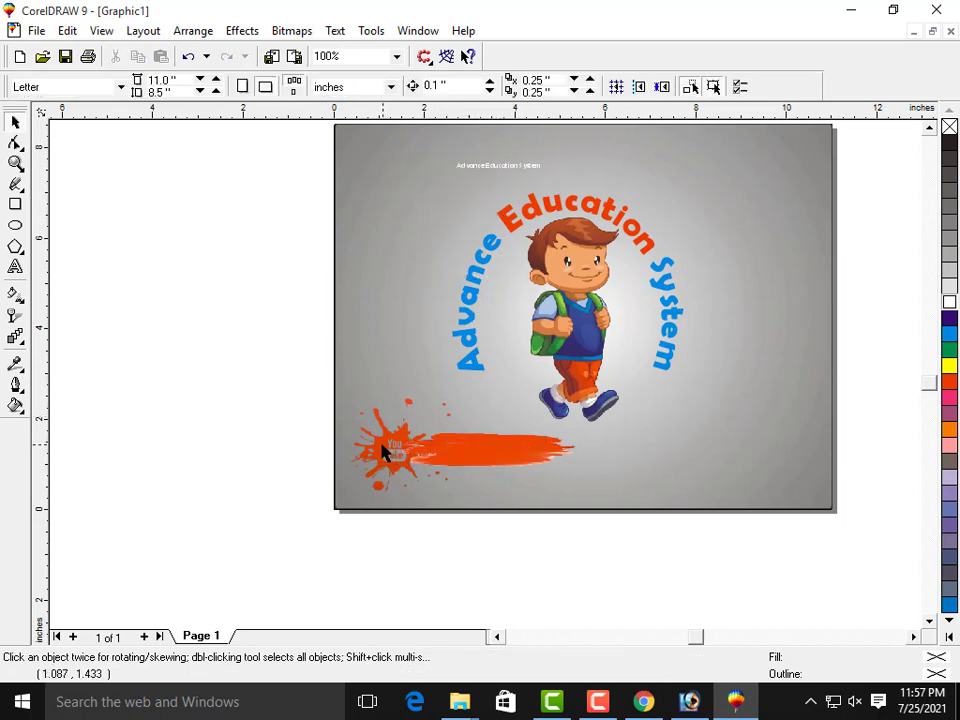
Group the YouTube splash with the brush stroke, enlarge the group to about 8.39 by 6.08 inches and centre it near 6.09, 1.28 inches.
{"action": "left_click_drag", "start_coordinate": [250, 382], "coordinate": [513, 510]}
{"action": "left_click", "coordinate": [480, 456], "text": "shift"}
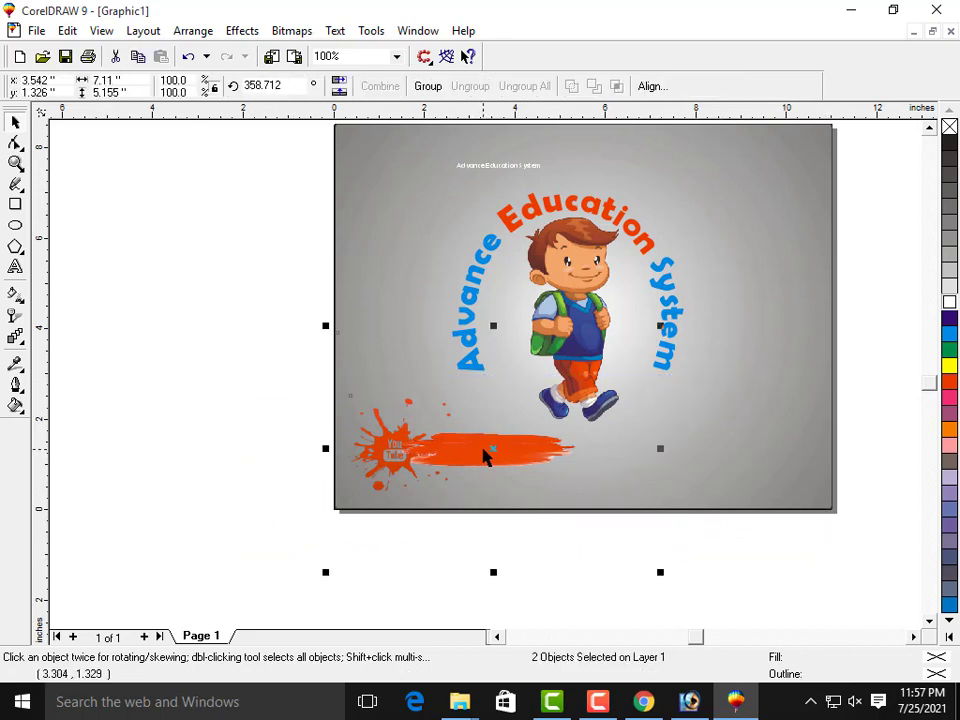
{"action": "left_click", "coordinate": [427, 86]}
{"action": "left_click_drag", "start_coordinate": [660, 573], "coordinate": [689, 593]}
{"action": "left_click_drag", "start_coordinate": [497, 449], "coordinate": [604, 457]}
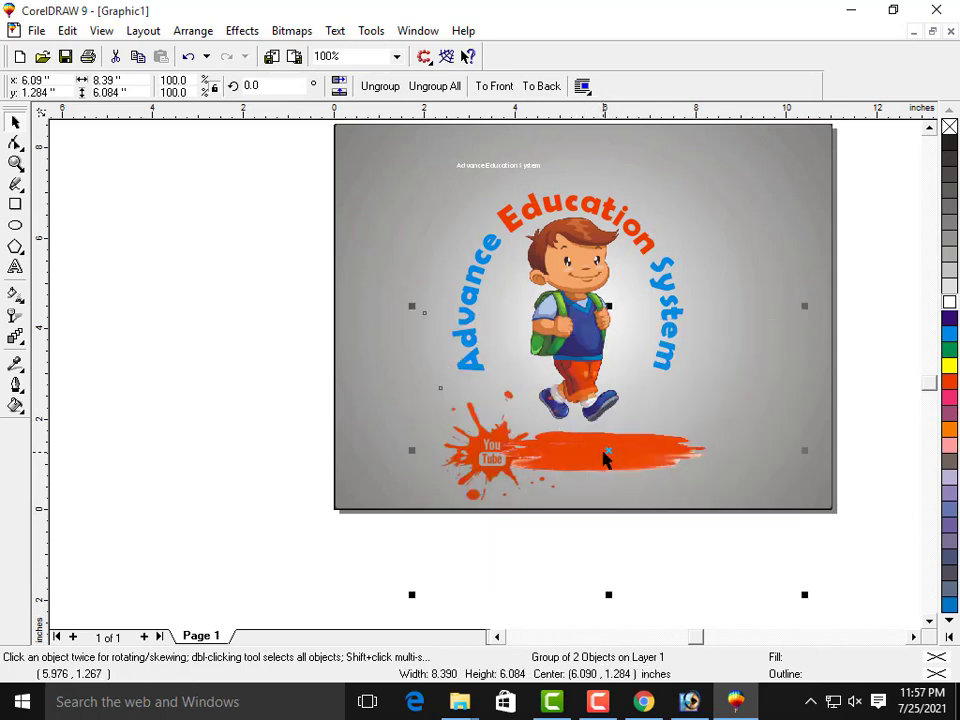
Move the caption back onto the brush stroke, enlarge it to about 16.5 points and centre it near 5.99, 1.33 inches.
{"action": "left_click", "coordinate": [236, 390]}
{"action": "left_click_drag", "start_coordinate": [493, 166], "coordinate": [677, 462]}
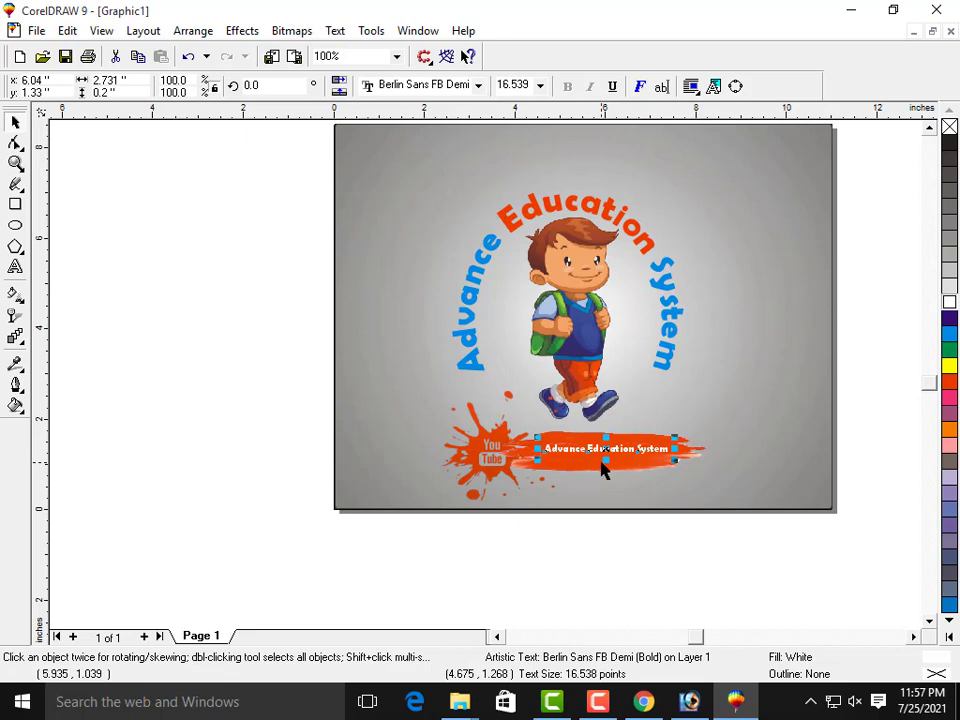
{"action": "left_click", "coordinate": [248, 306]}
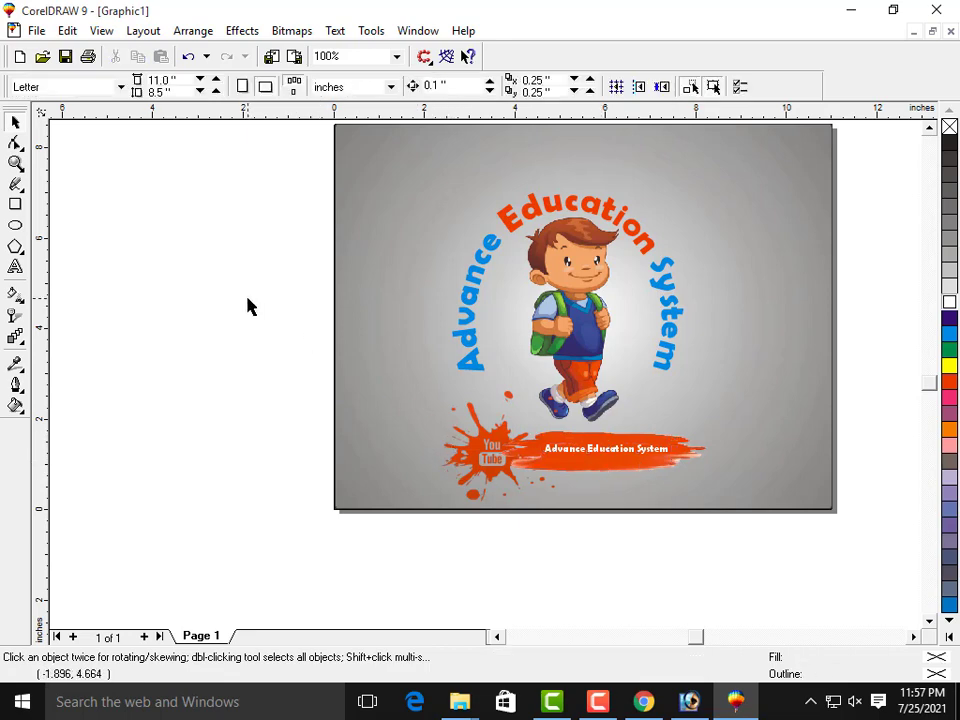
{"action": "scroll", "coordinate": [626, 461], "scroll_direction": "up", "scroll_amount": 1}
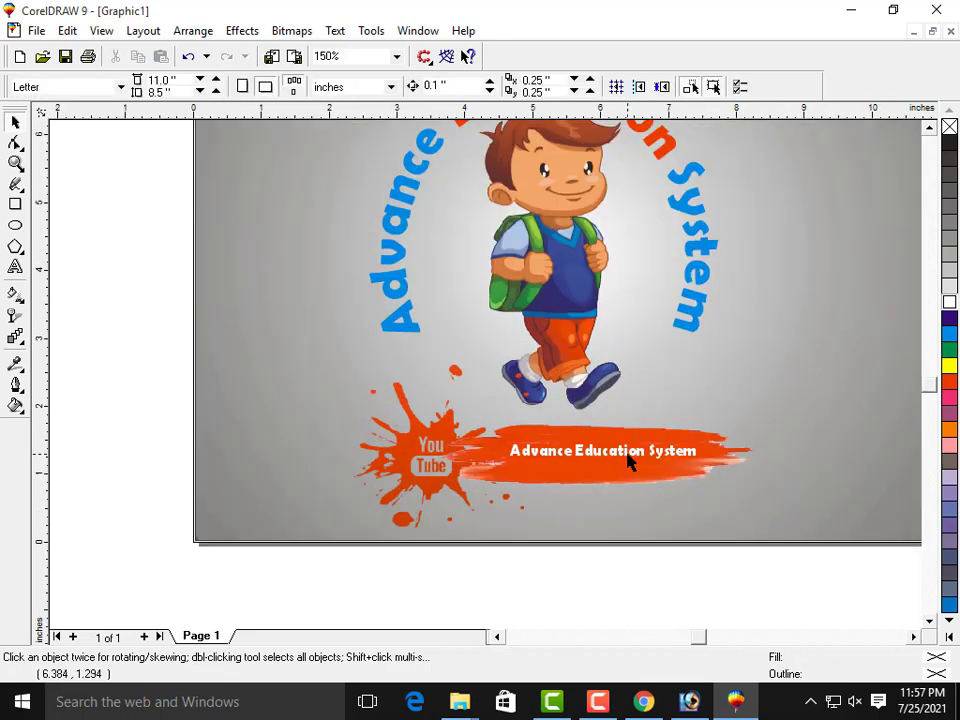
{"action": "scroll", "coordinate": [629, 459], "scroll_direction": "up", "scroll_amount": 1}
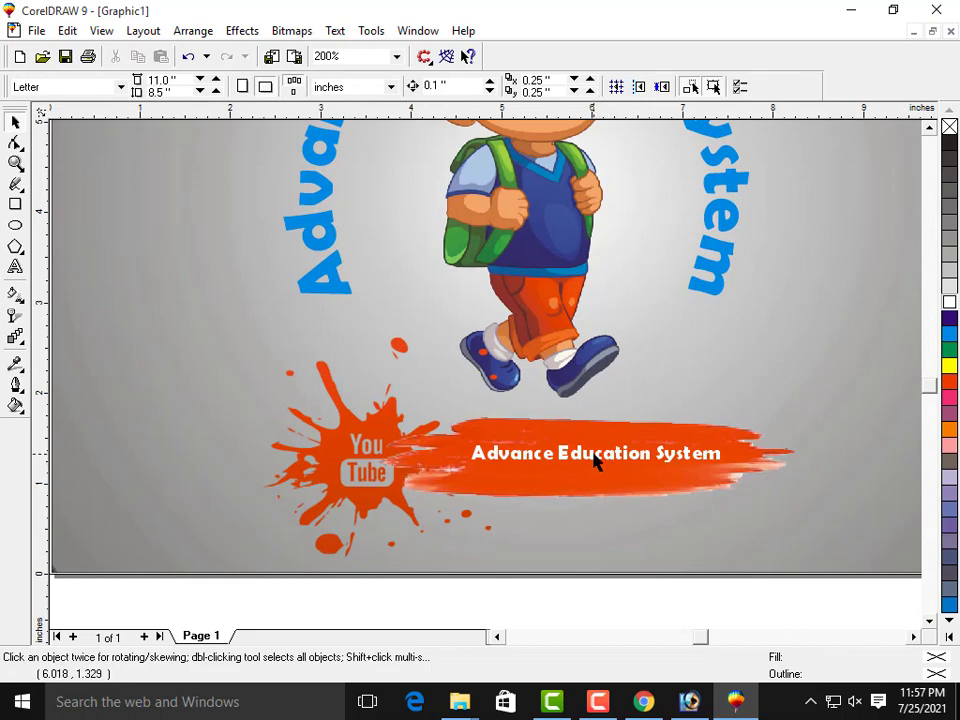
{"action": "left_click_drag", "start_coordinate": [594, 458], "coordinate": [588, 454]}
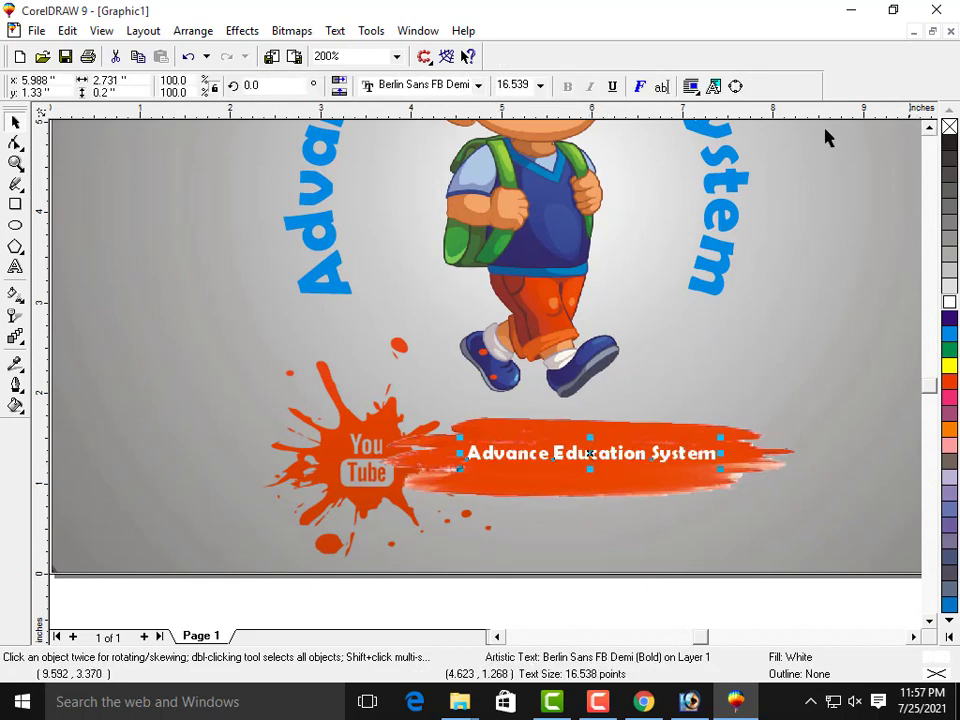
Export the artwork to the Desktop as a JPEG bitmap named adv, with the default export options.
{"action": "left_click", "coordinate": [36, 31]}
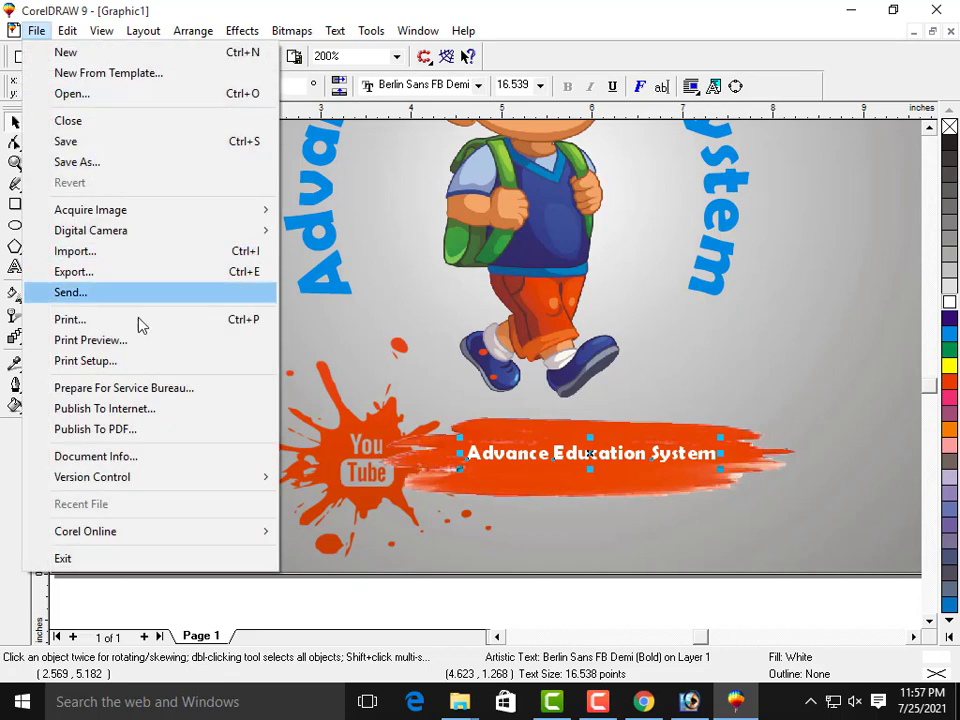
{"action": "left_click", "coordinate": [78, 272]}
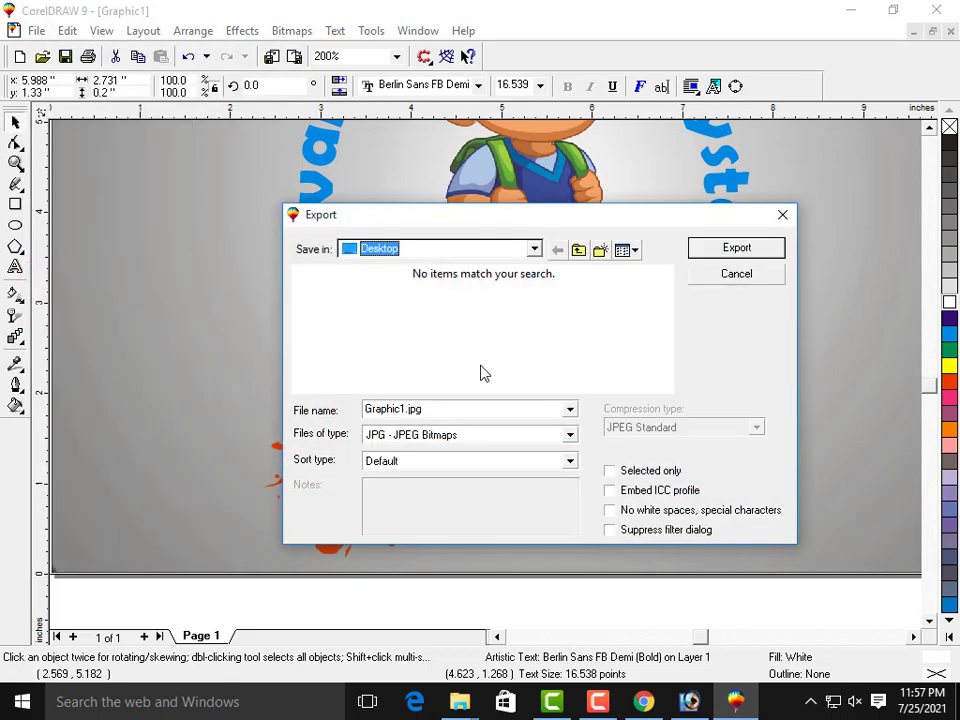
{"action": "left_click", "coordinate": [477, 409]}
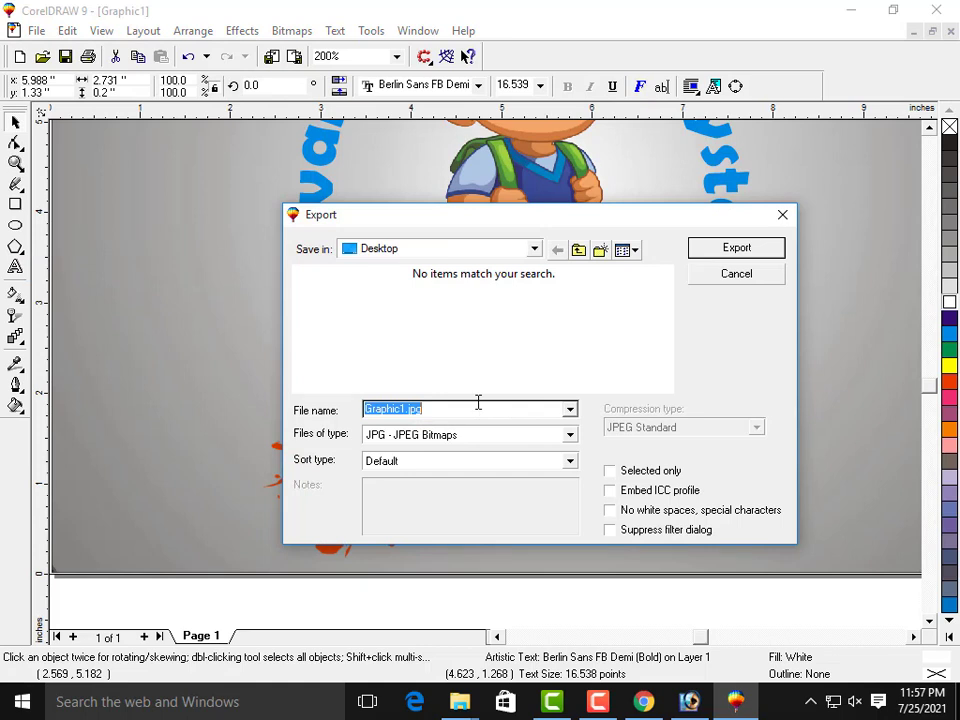
{"action": "type", "text": "adv"}
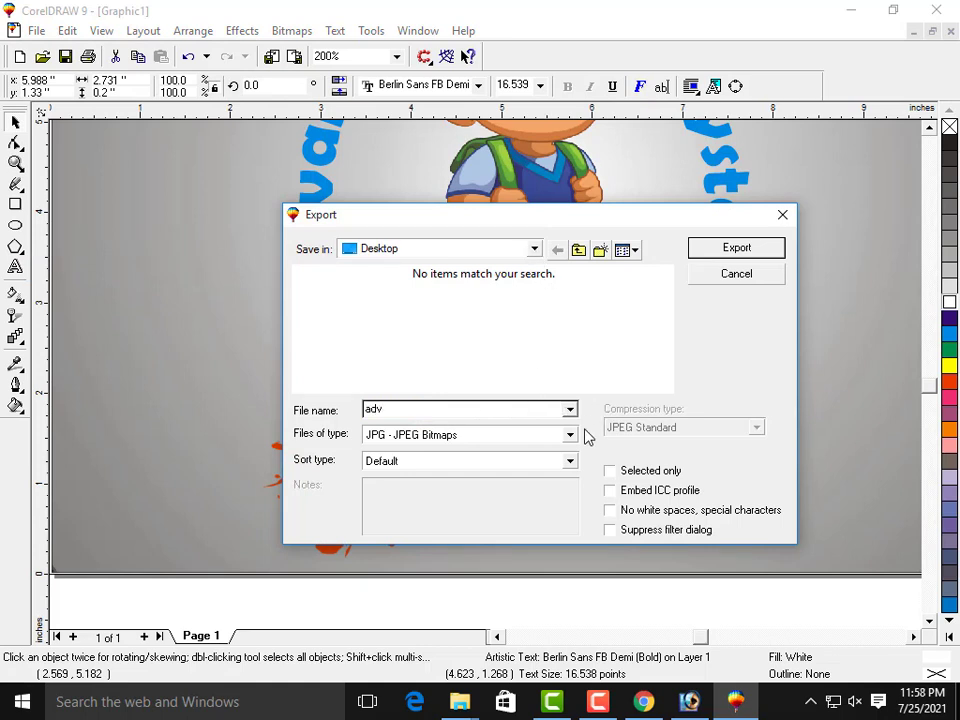
{"action": "left_click", "coordinate": [569, 438]}
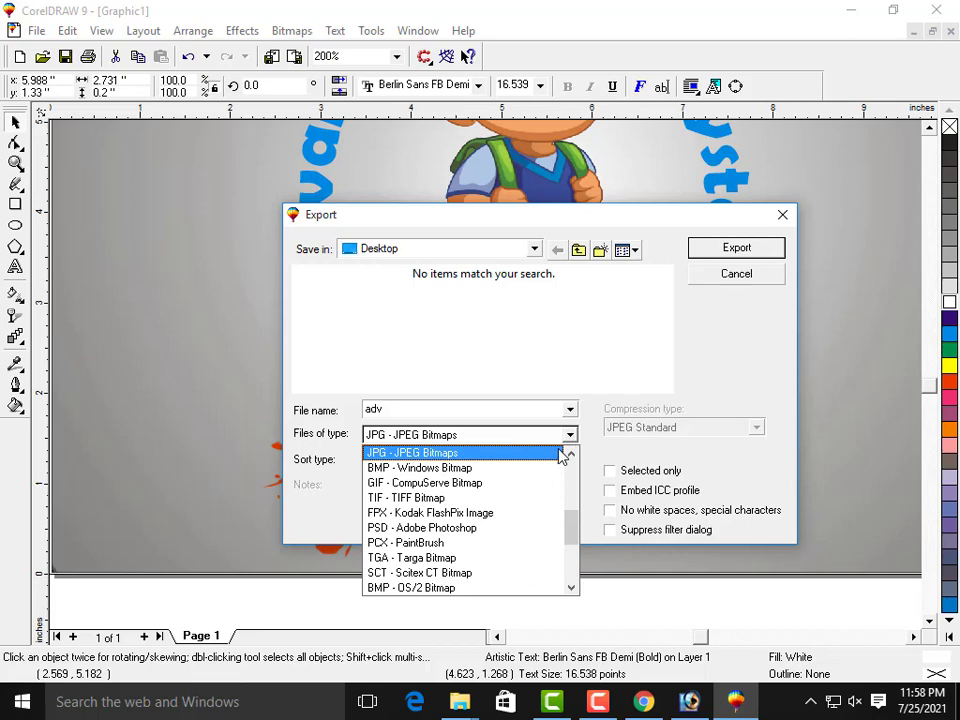
{"action": "left_click", "coordinate": [443, 455]}
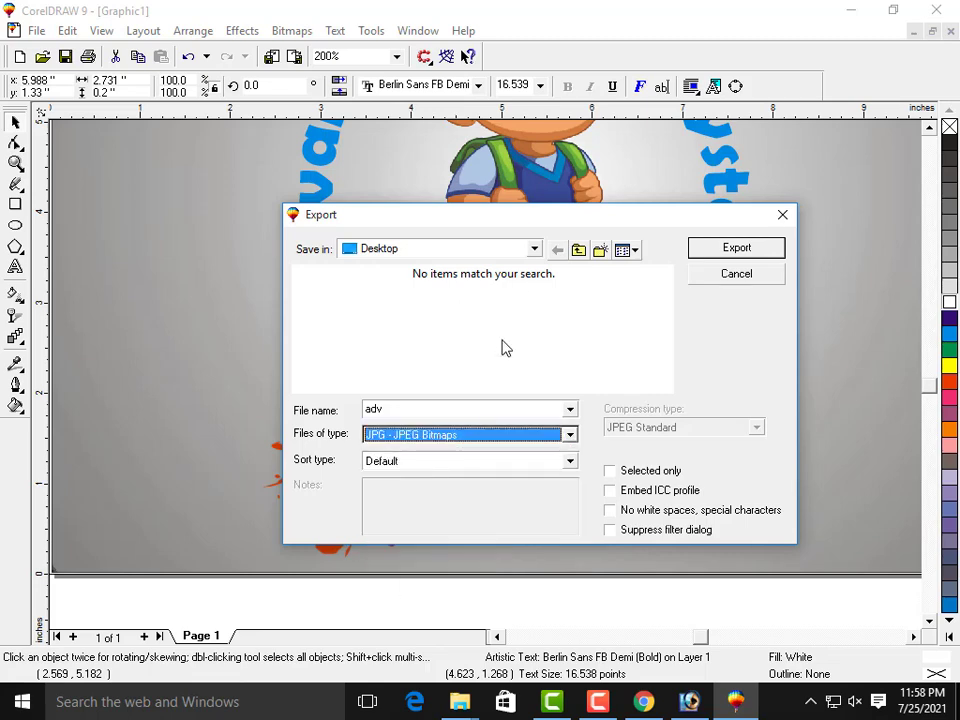
{"action": "left_click", "coordinate": [727, 256]}
{"action": "left_click", "coordinate": [210, 301]}
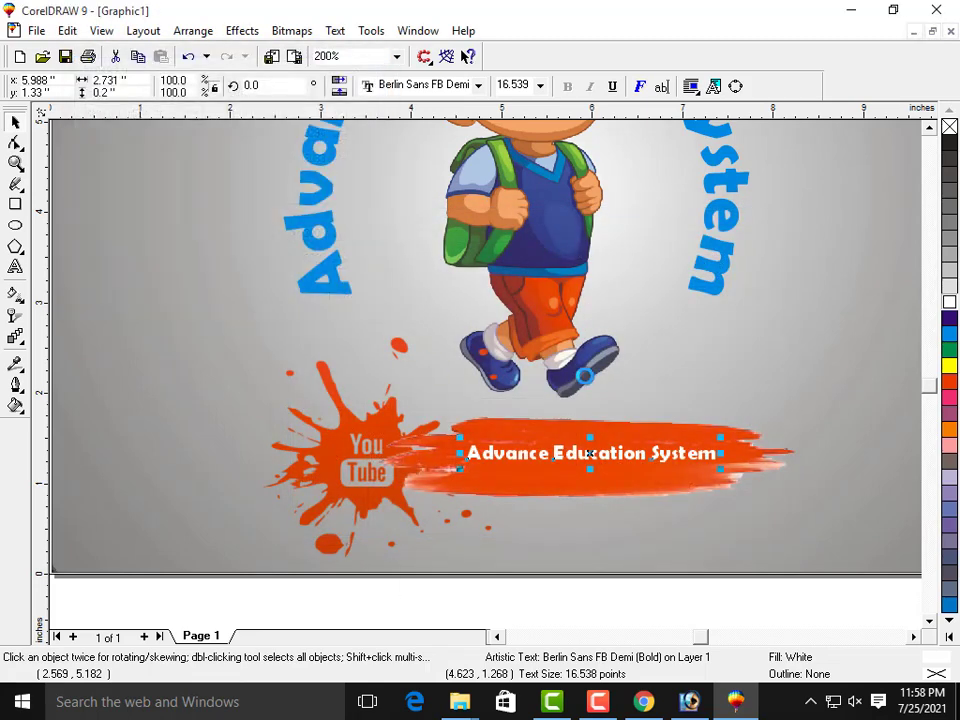
{"action": "left_click", "coordinate": [503, 486]}
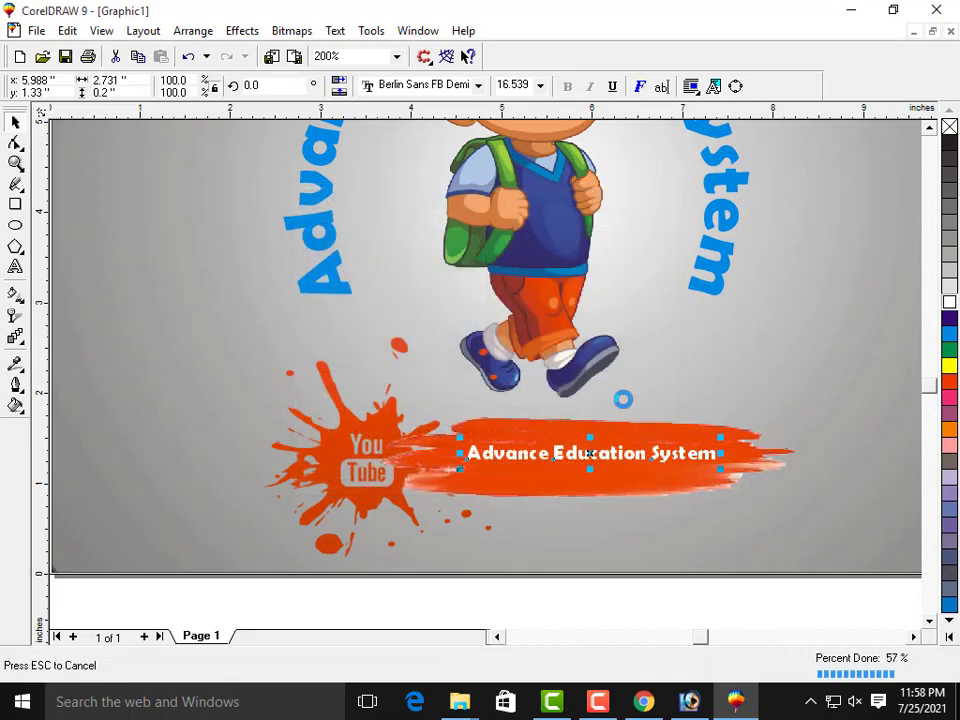
Open the adv image from the Desktop in Photos, making Photos the permanent app for JPG files.
{"action": "left_click", "coordinate": [852, 10]}
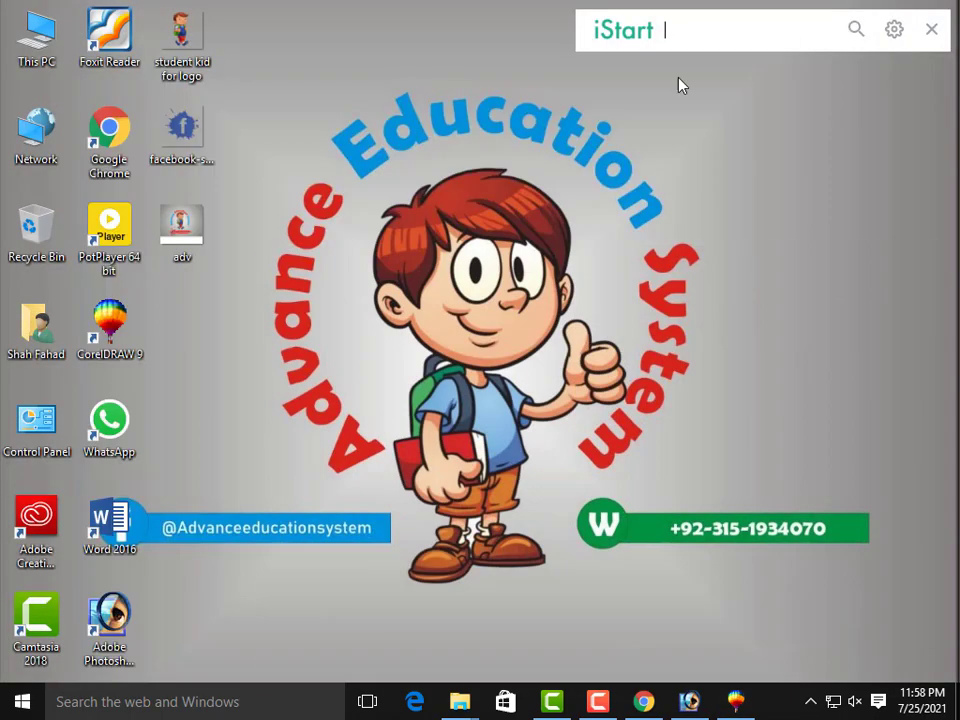
{"action": "double_click", "coordinate": [182, 230]}
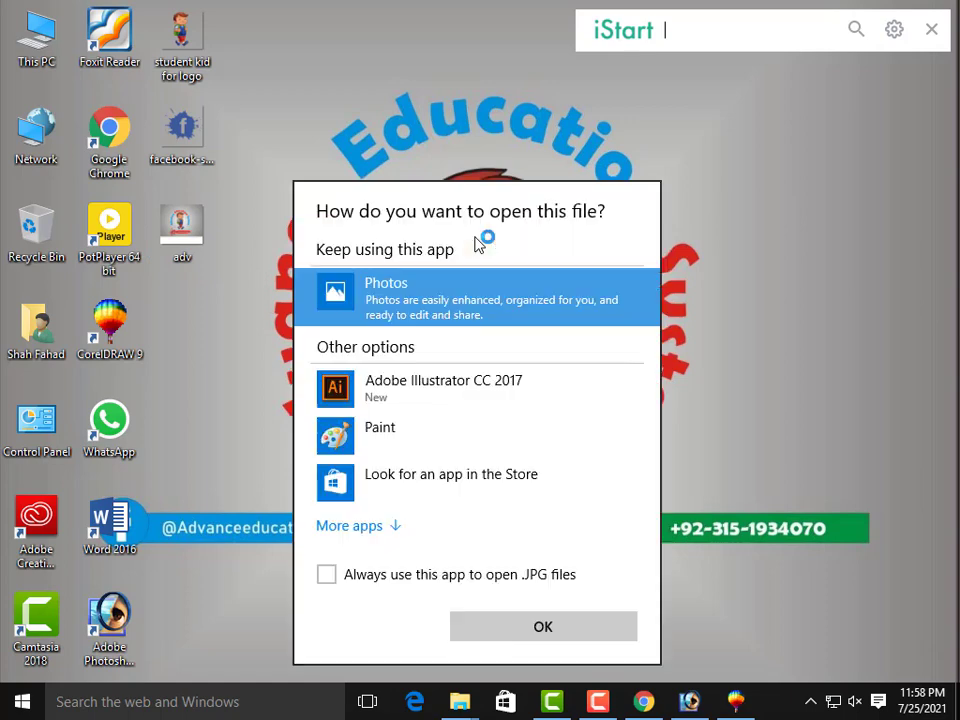
{"action": "left_click", "coordinate": [407, 582]}
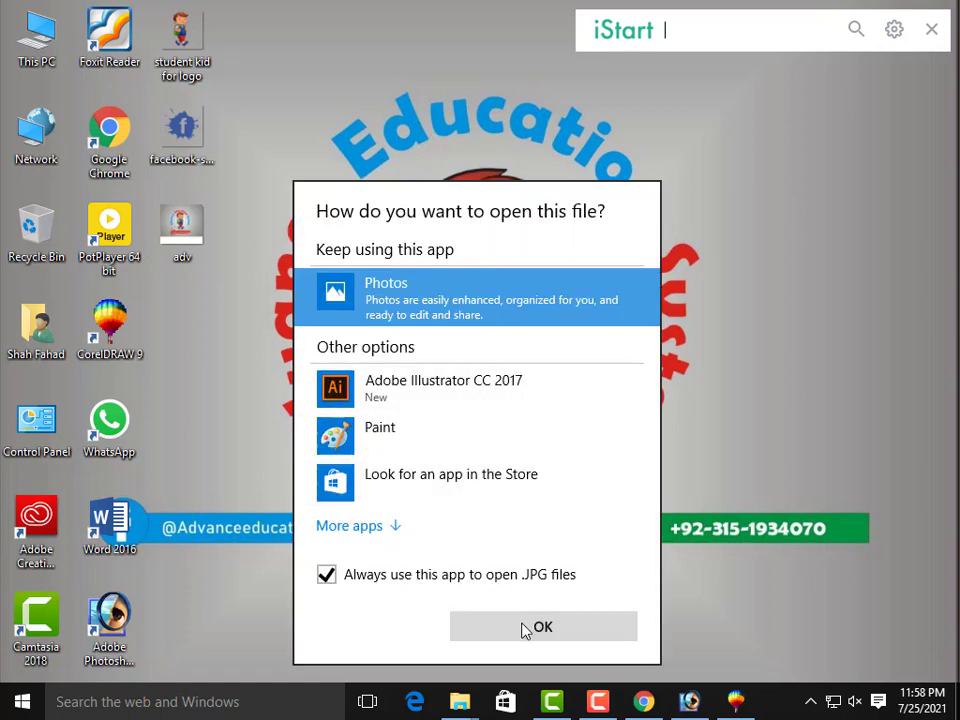
{"action": "left_click", "coordinate": [527, 627]}
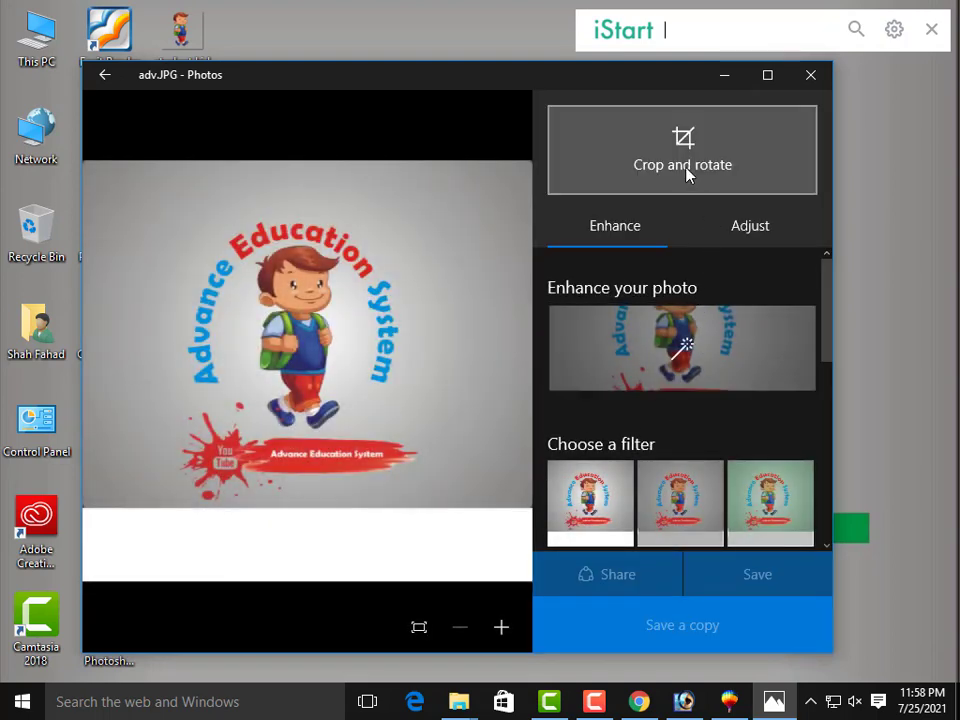
Crop the white strip off the lower edge of the adv image, save it over the original and close Photos.
{"action": "left_click", "coordinate": [687, 175]}
{"action": "left_click_drag", "start_coordinate": [590, 548], "coordinate": [602, 488]}
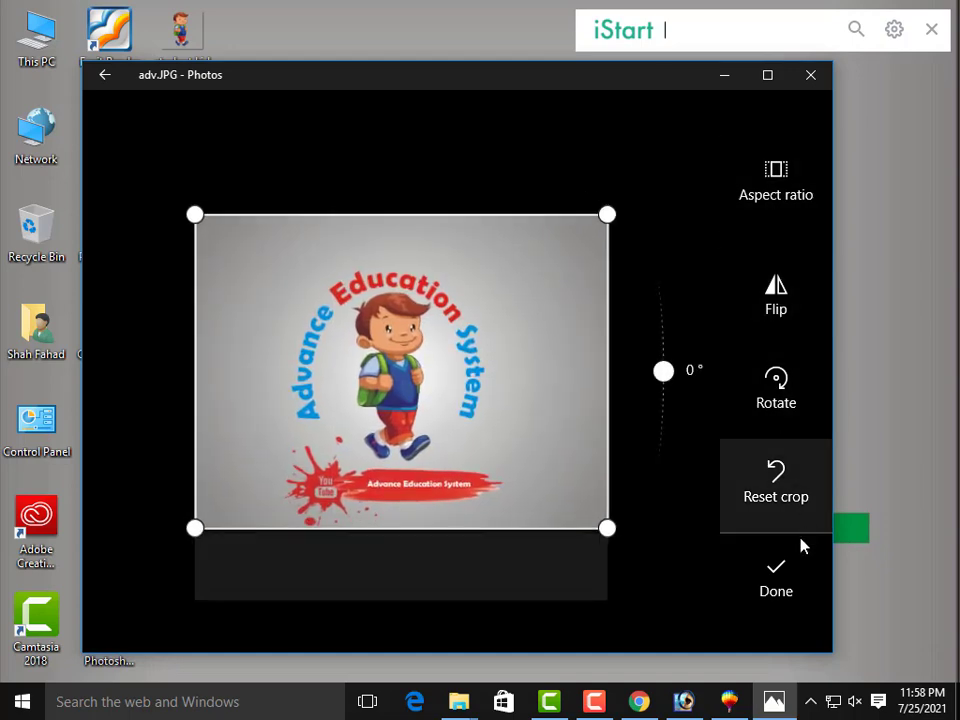
{"action": "left_click", "coordinate": [776, 570]}
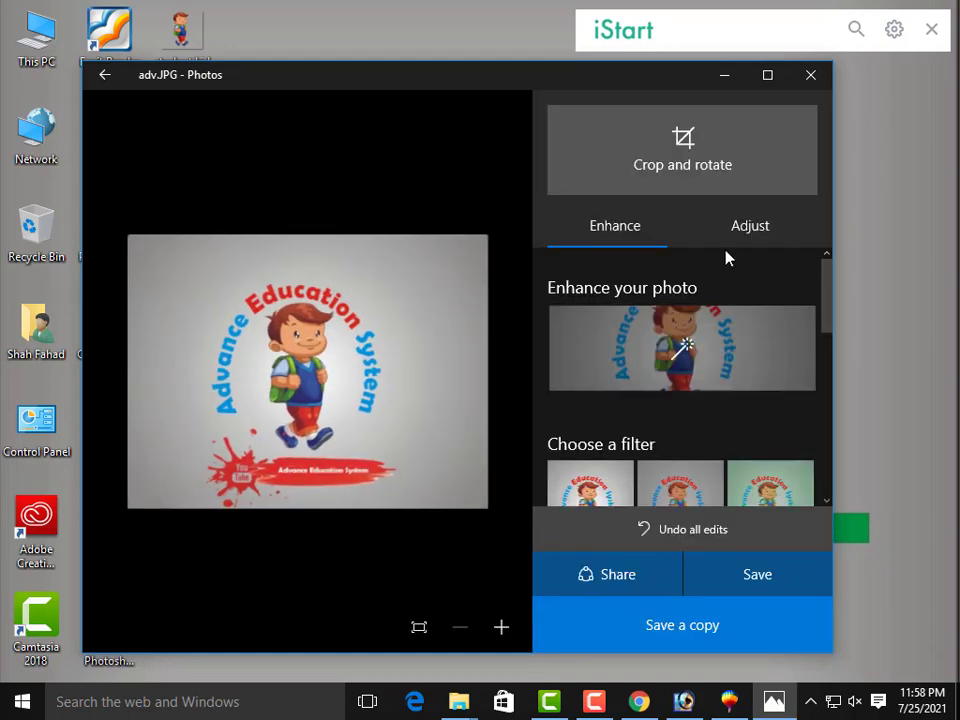
{"action": "left_click", "coordinate": [754, 574]}
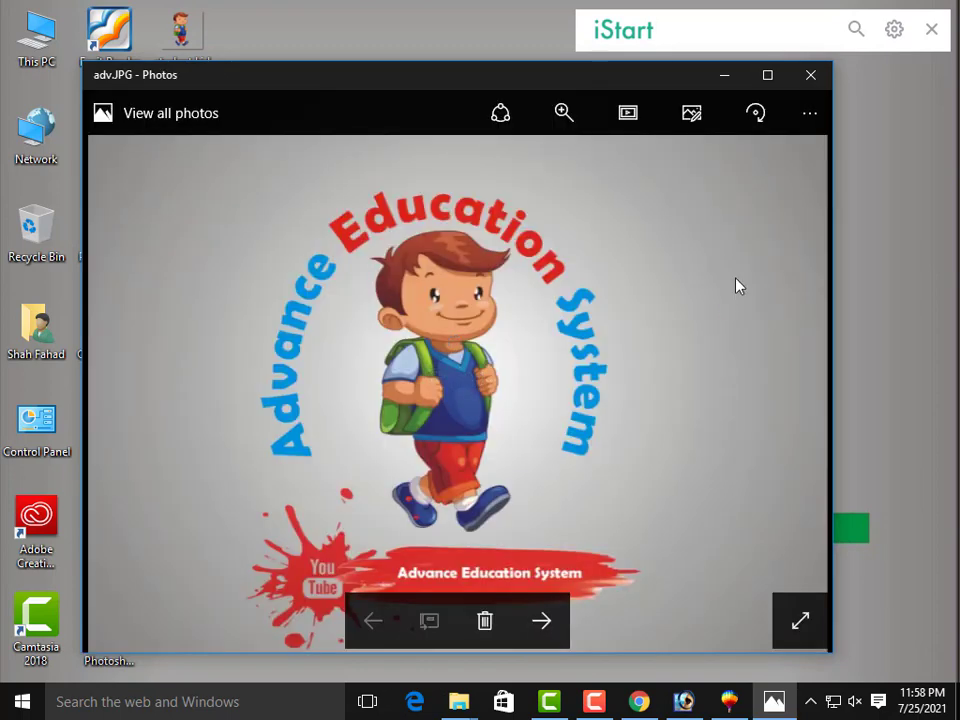
{"action": "left_click", "coordinate": [811, 75]}
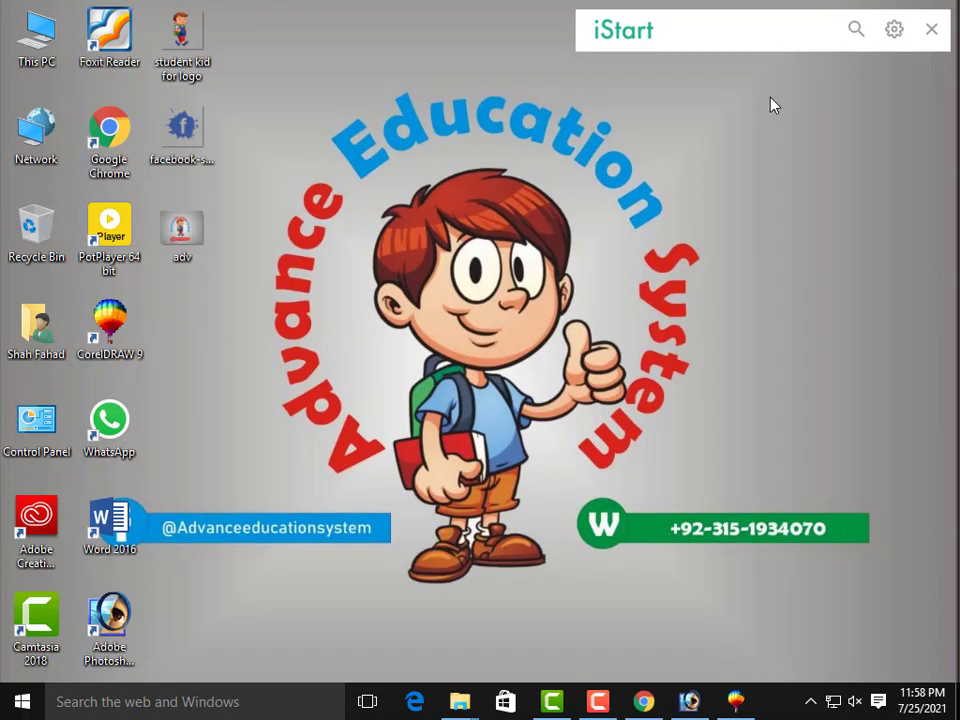
Set the cropped adv image as the desktop background.
{"action": "right_click", "coordinate": [181, 237]}
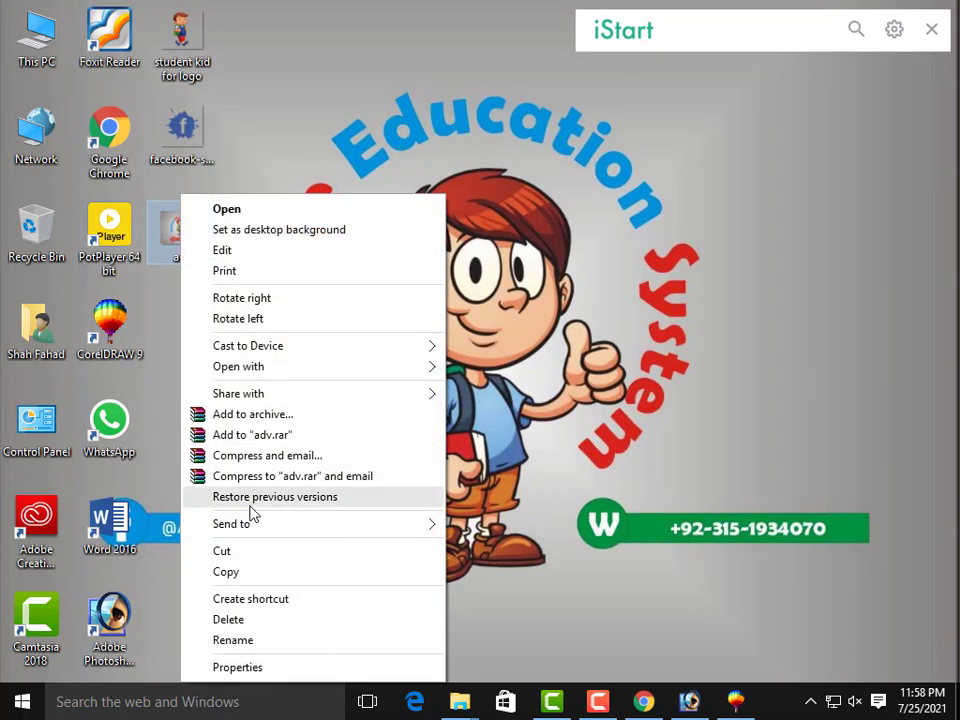
{"action": "mouse_move", "coordinate": [255, 538]}
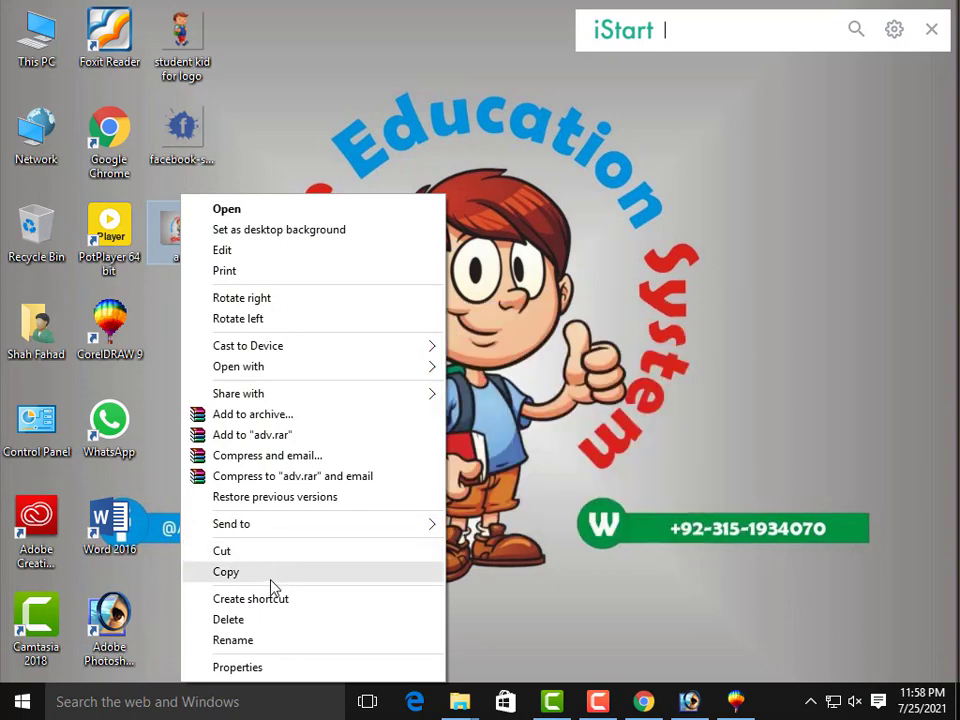
{"action": "left_click", "coordinate": [269, 235]}
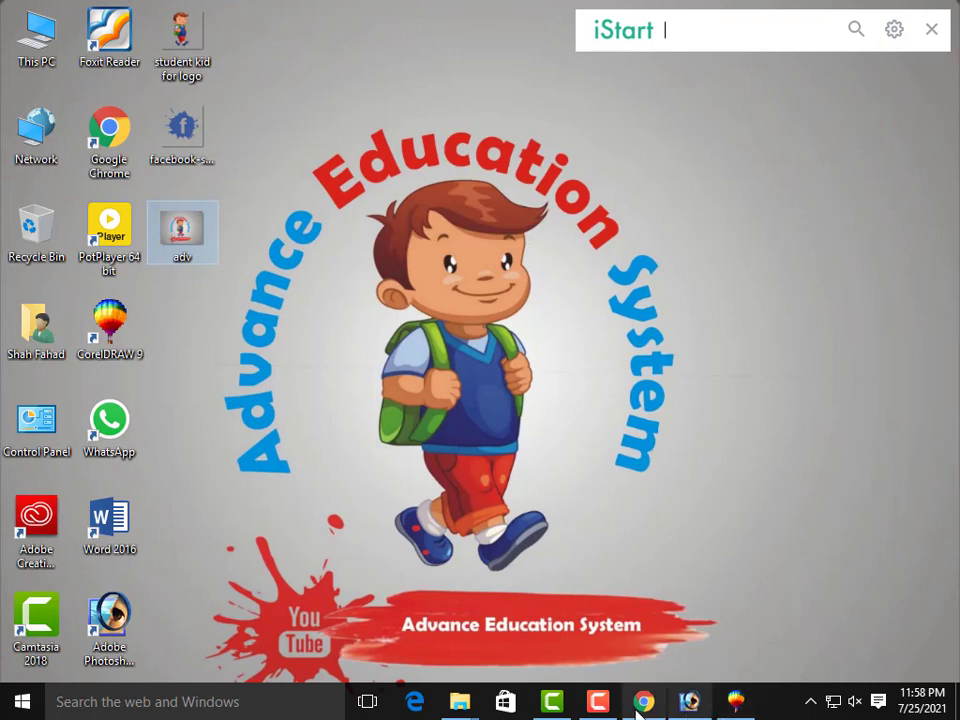
{"action": "left_click", "coordinate": [594, 706]}
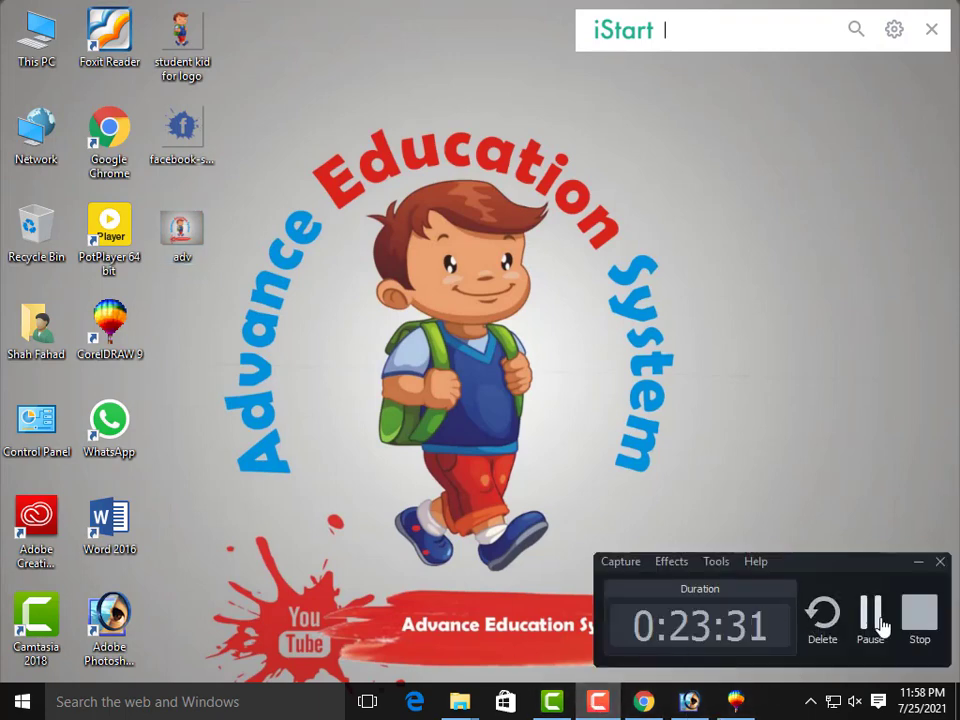